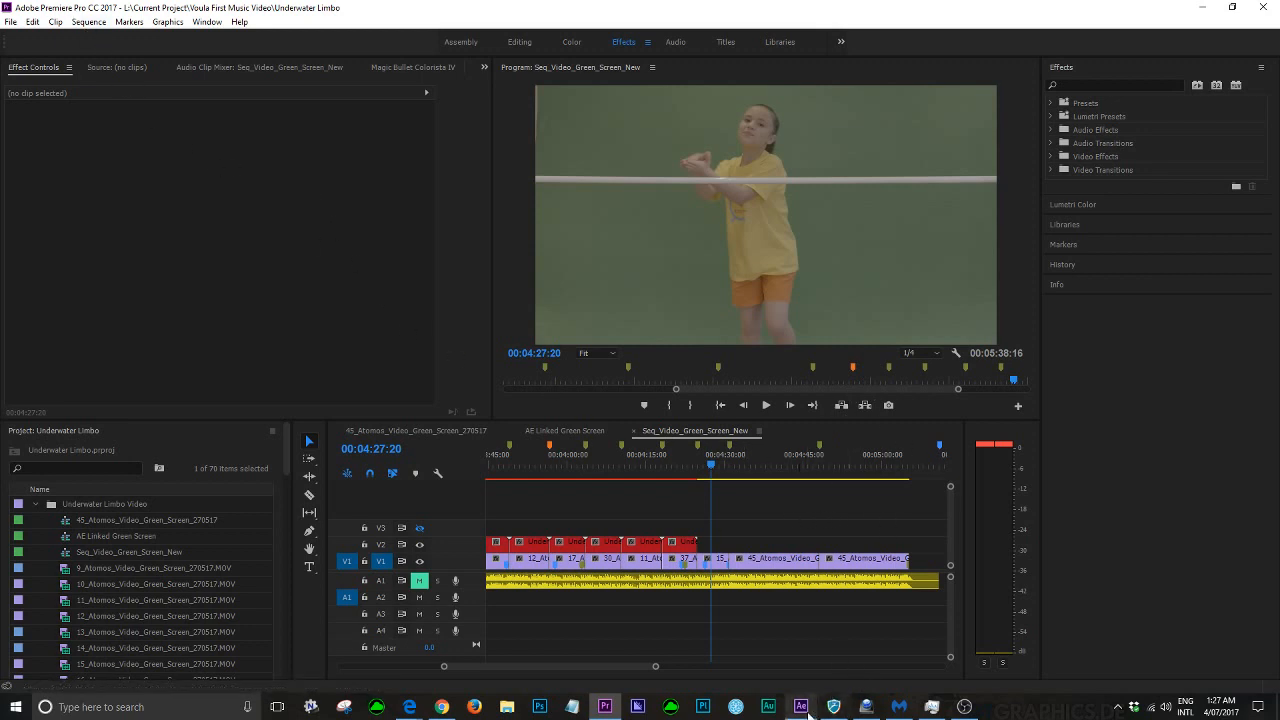
Switch to After Effects and select the 19th Video folder in the project
left_click(801, 706)
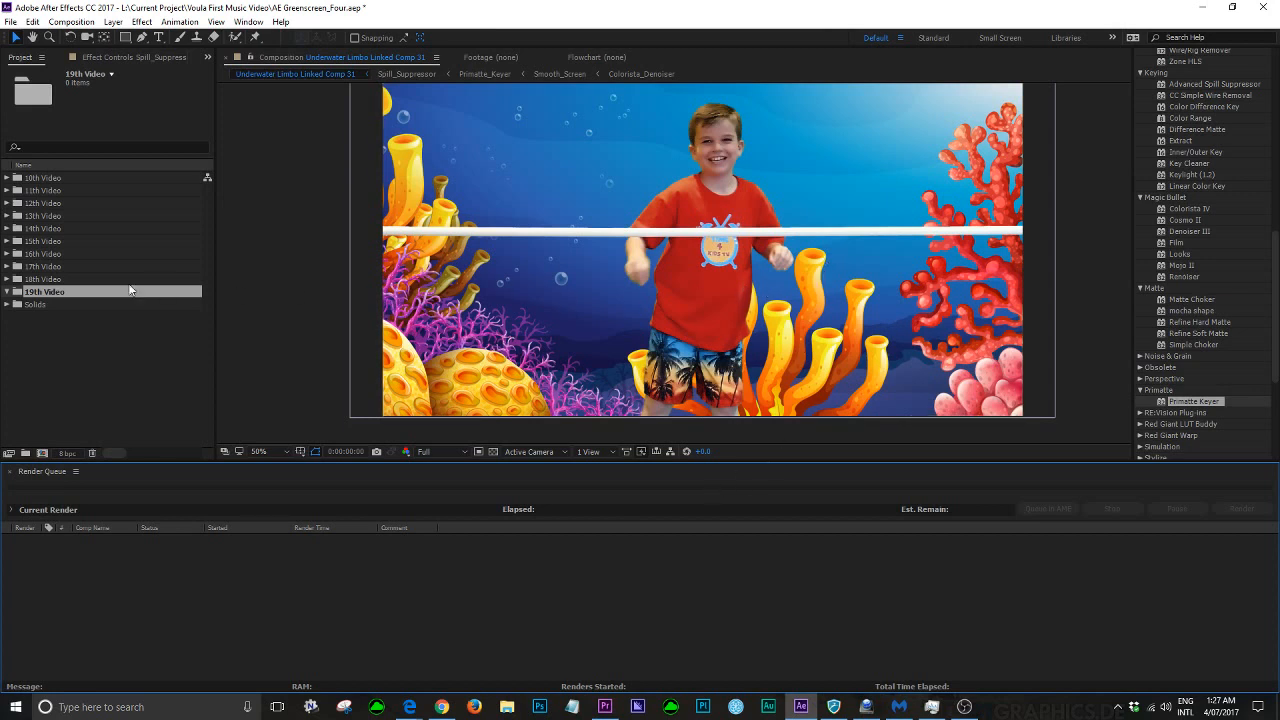
left_click(73, 324)
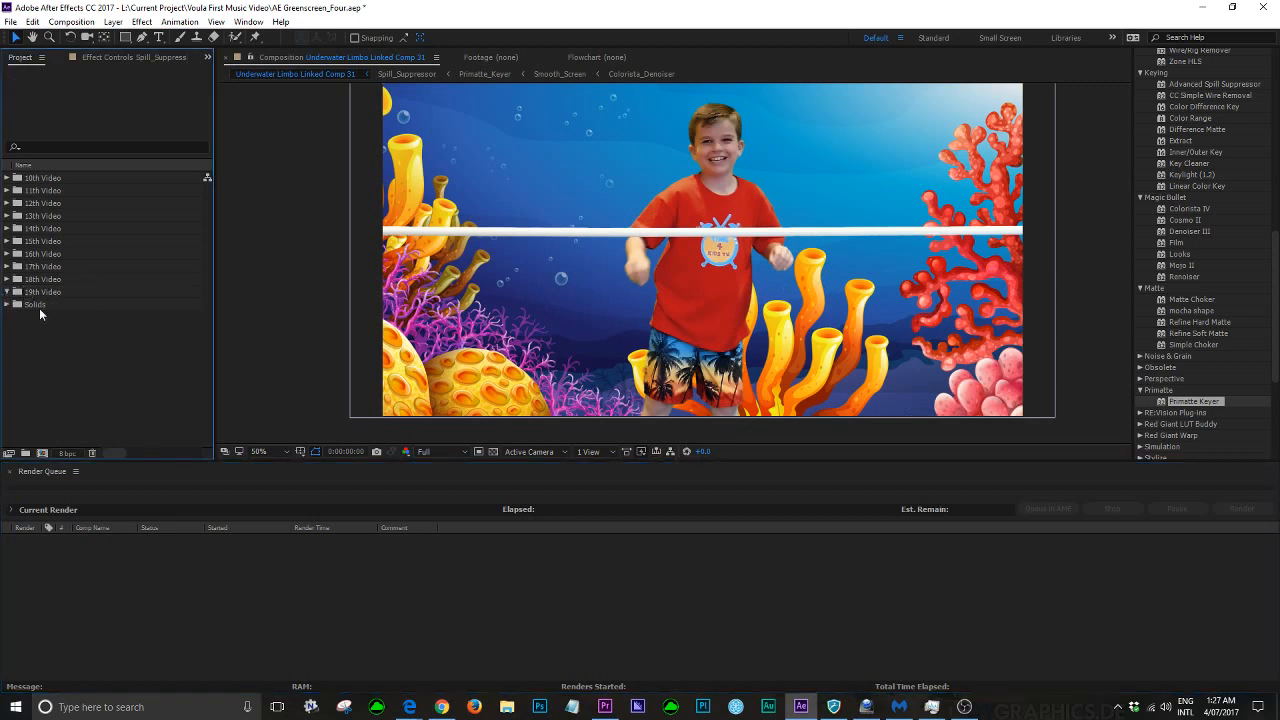
left_click(48, 293)
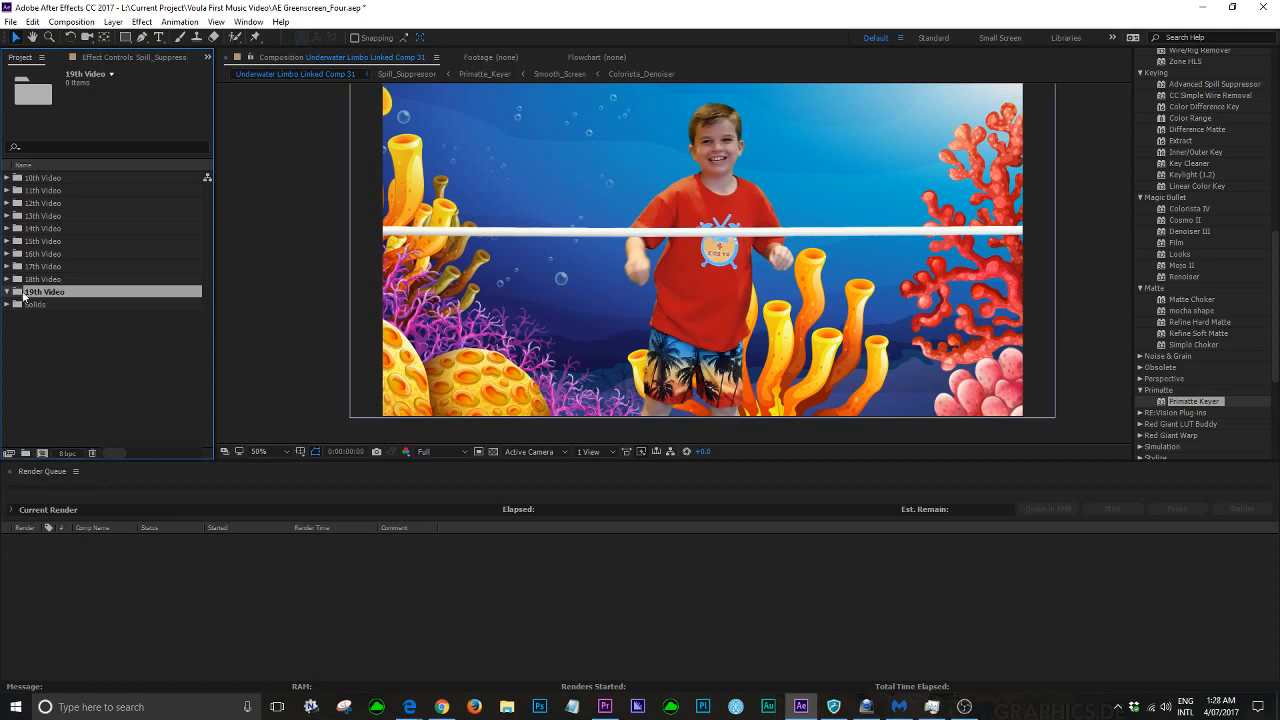
Switch to Premiere Pro and duplicate the 15_Atomos green screen clip from V1 onto V2, directly above the original
left_click(604, 706)
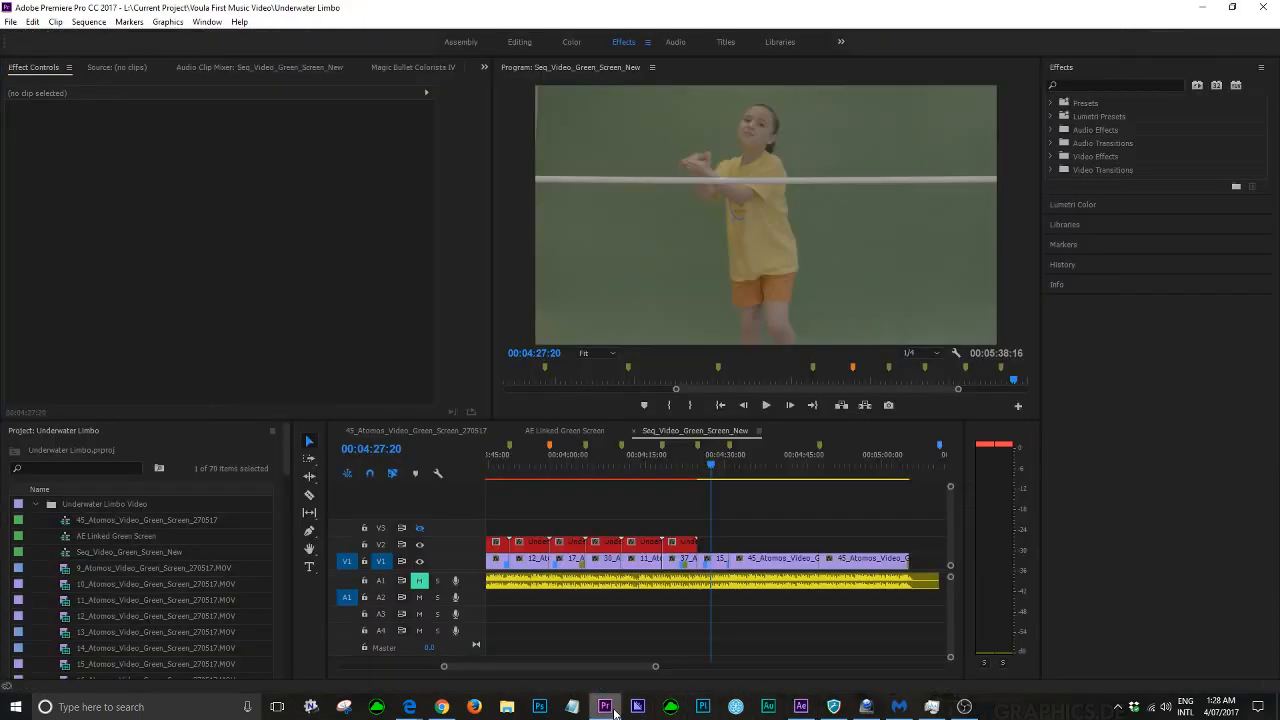
left_click(724, 563)
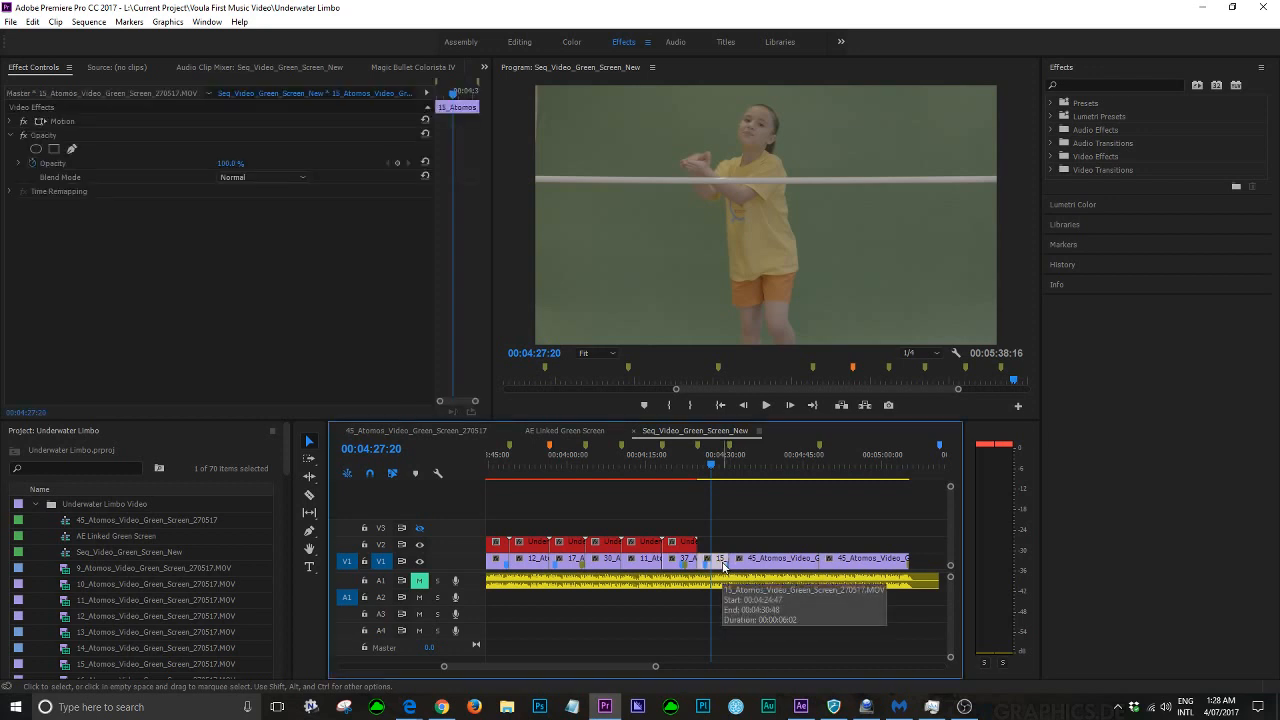
left_click(680, 465)
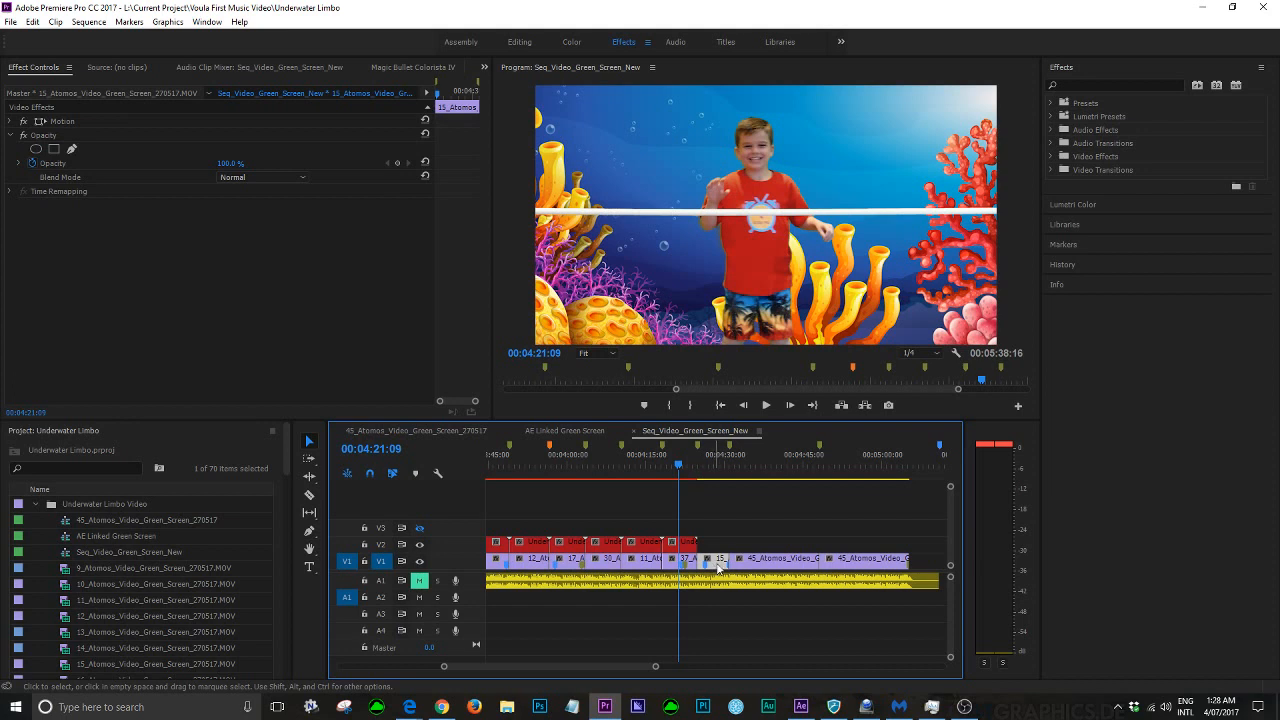
left_click(722, 496)
left_click(720, 475)
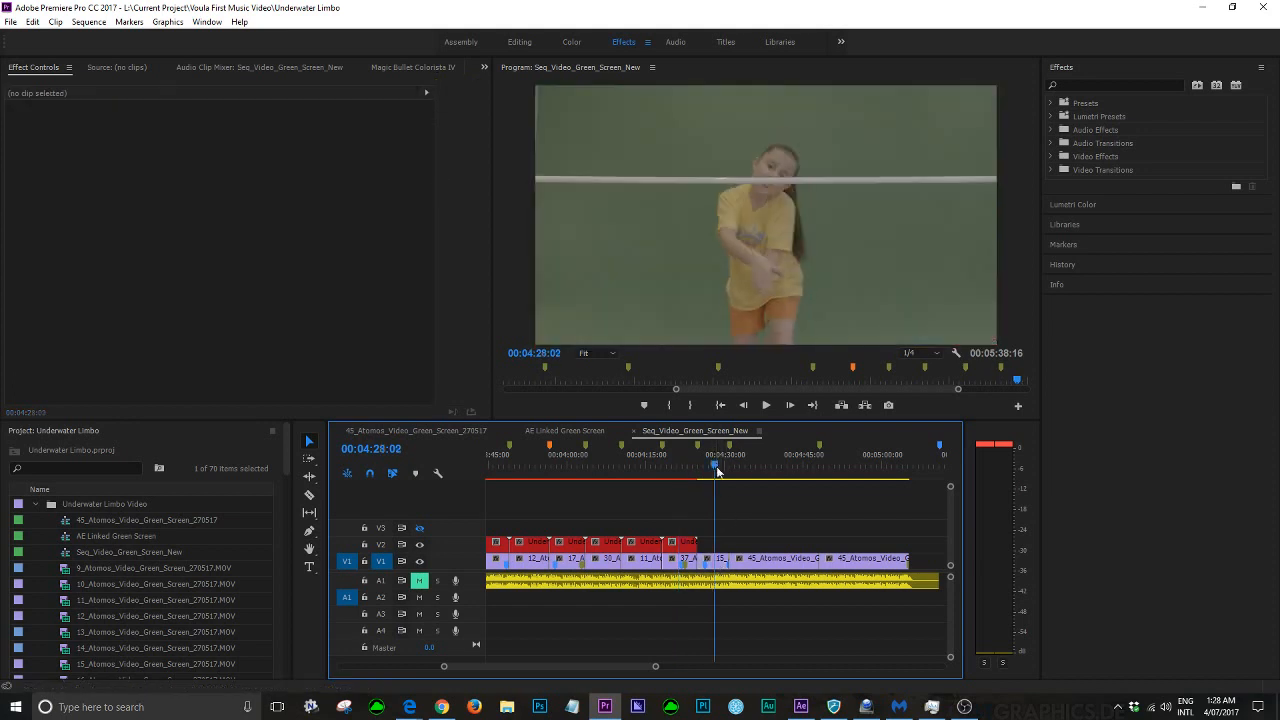
left_click_drag(720, 566, 724, 544)
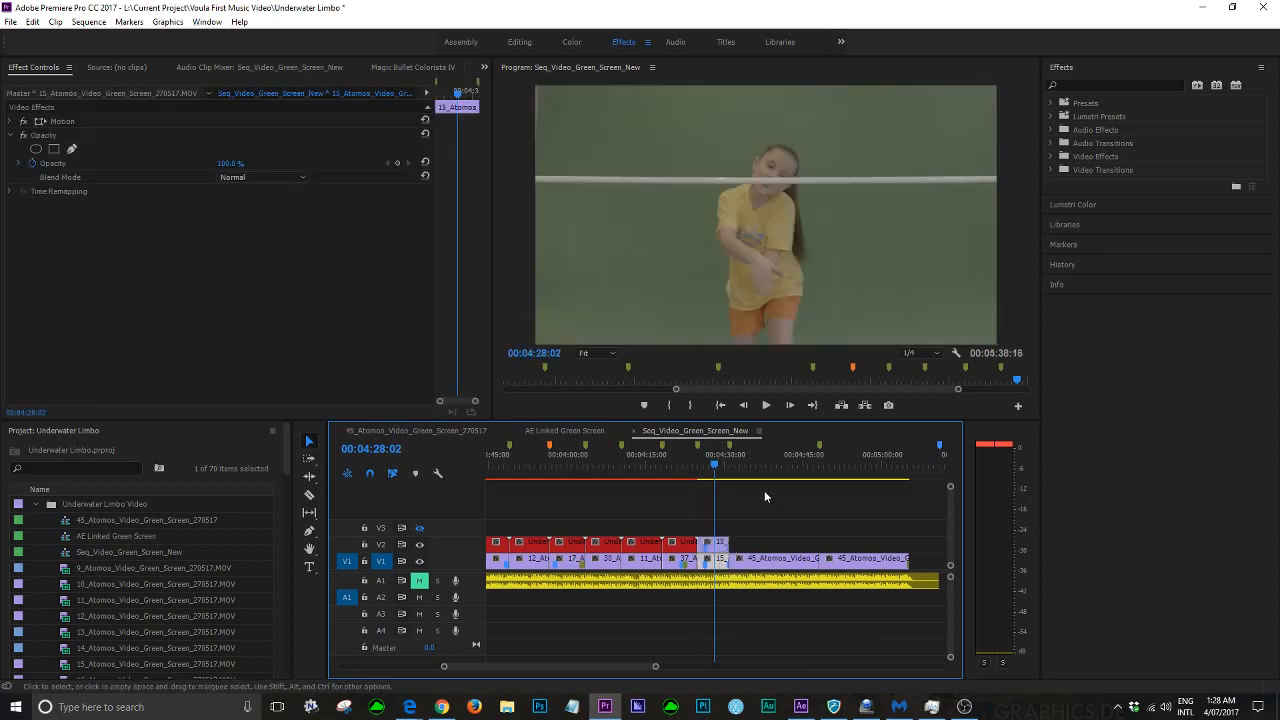
Replace the duplicated 15_Atomos clip on V2 with an After Effects composition
left_click(709, 467)
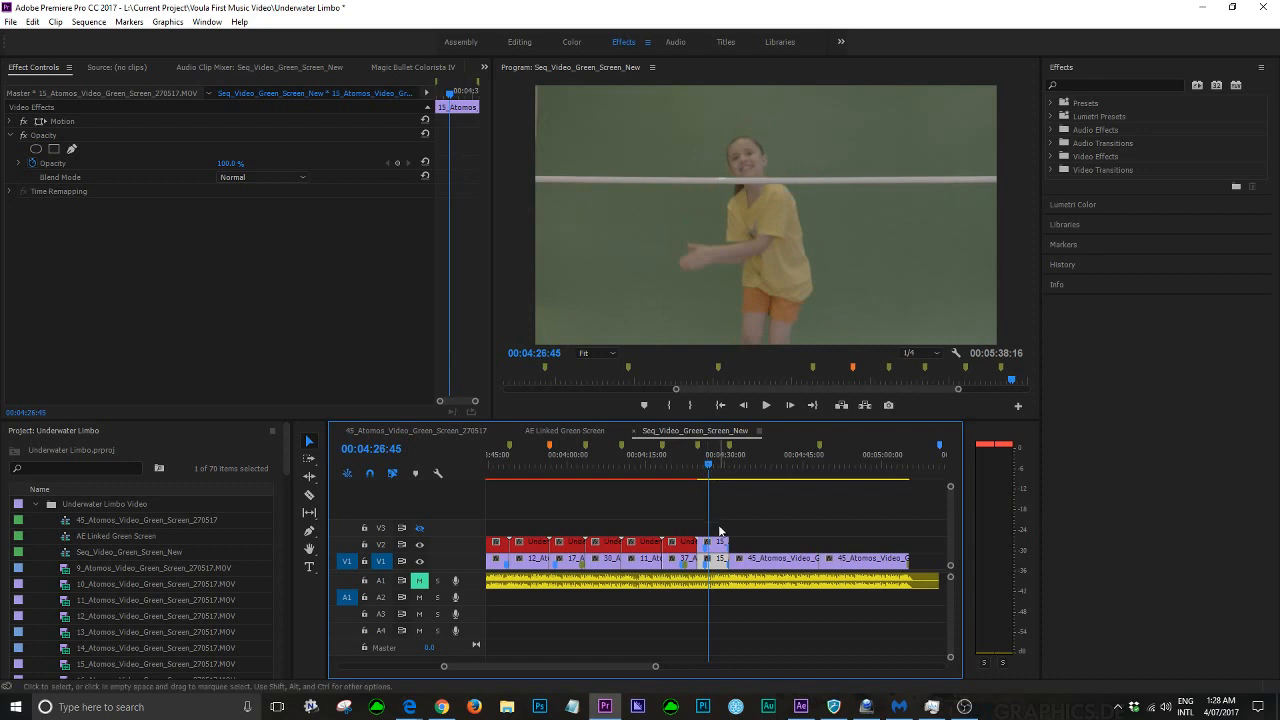
right_click(717, 555)
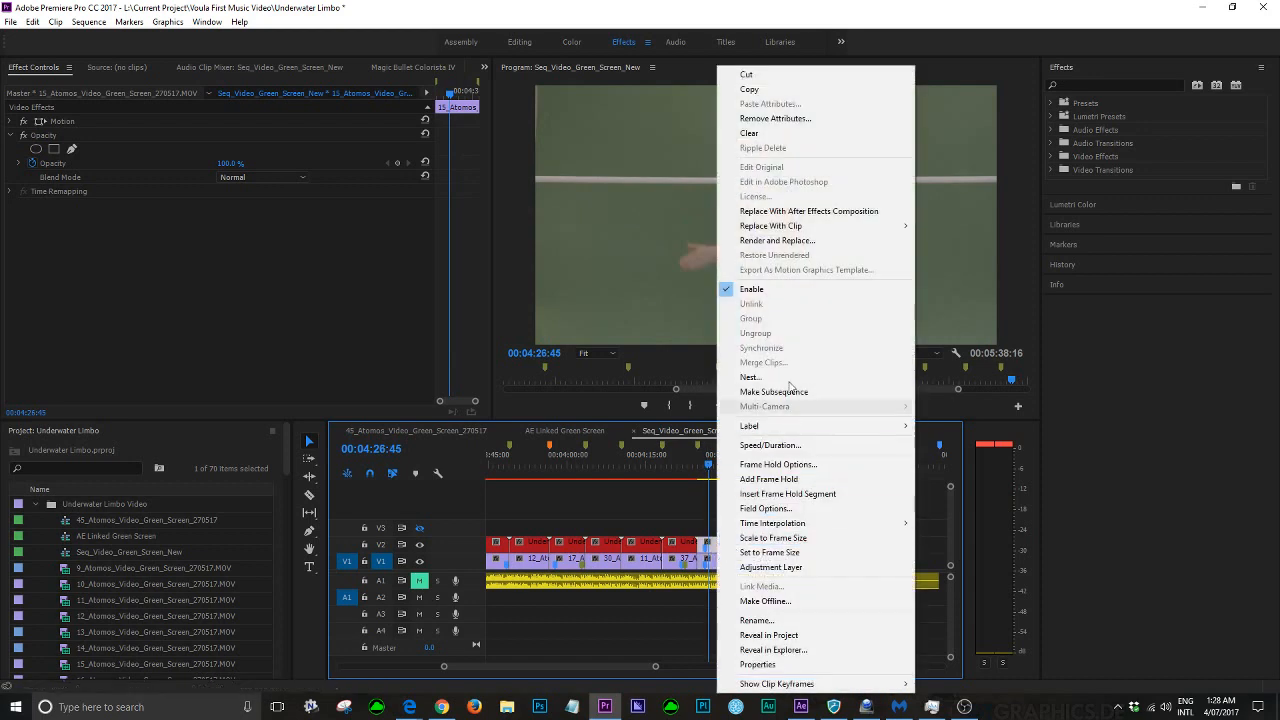
left_click(818, 211)
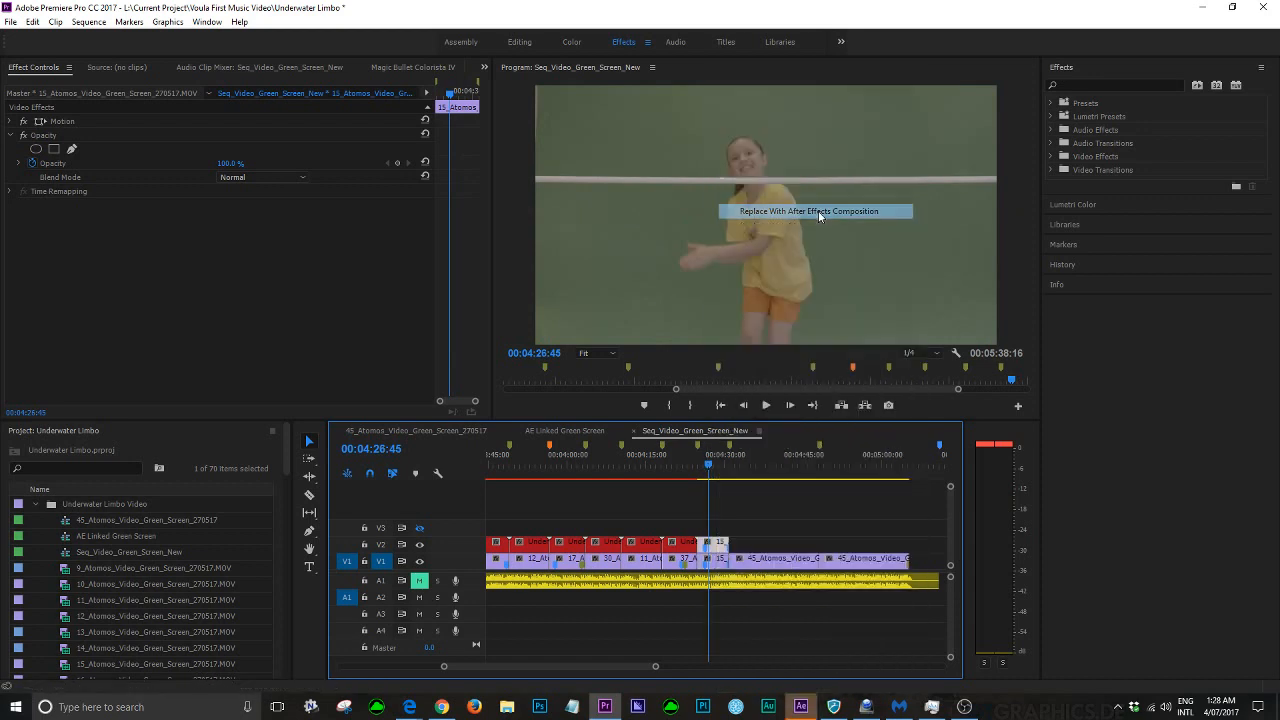
Switch to After Effects and check the source clip and linked composition in the 19th Video folder
left_click(801, 706)
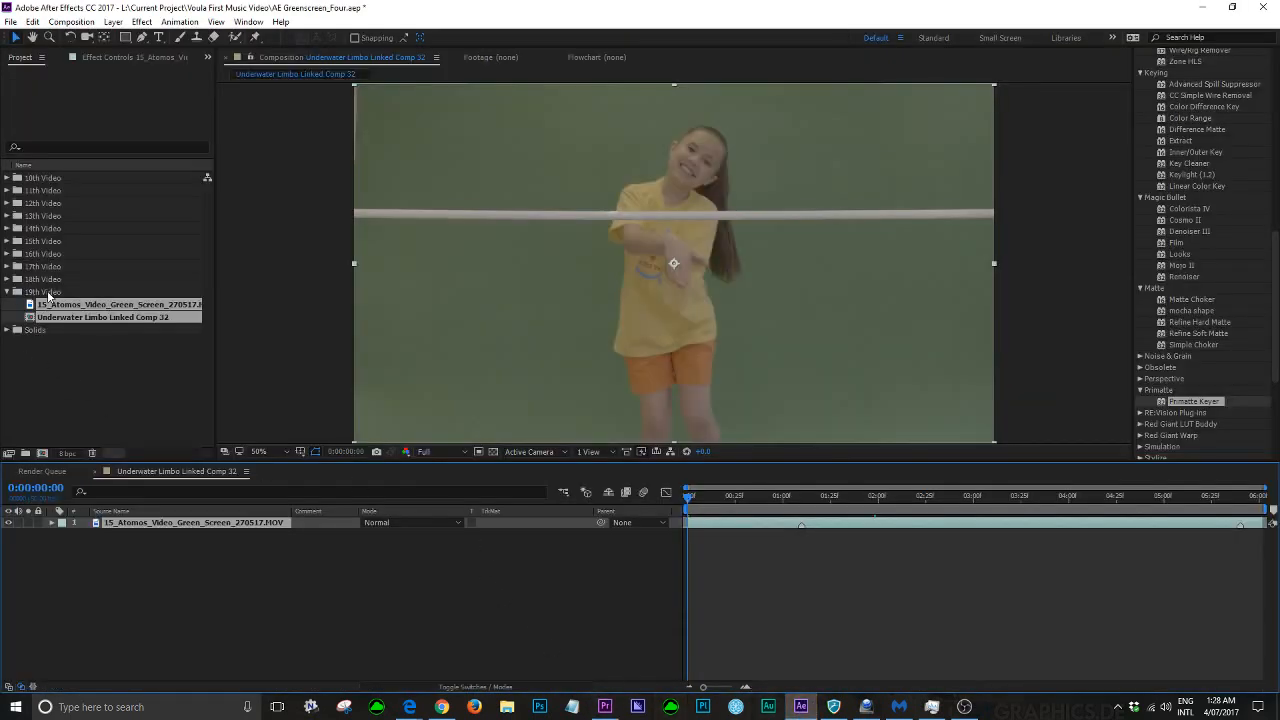
left_click(54, 336)
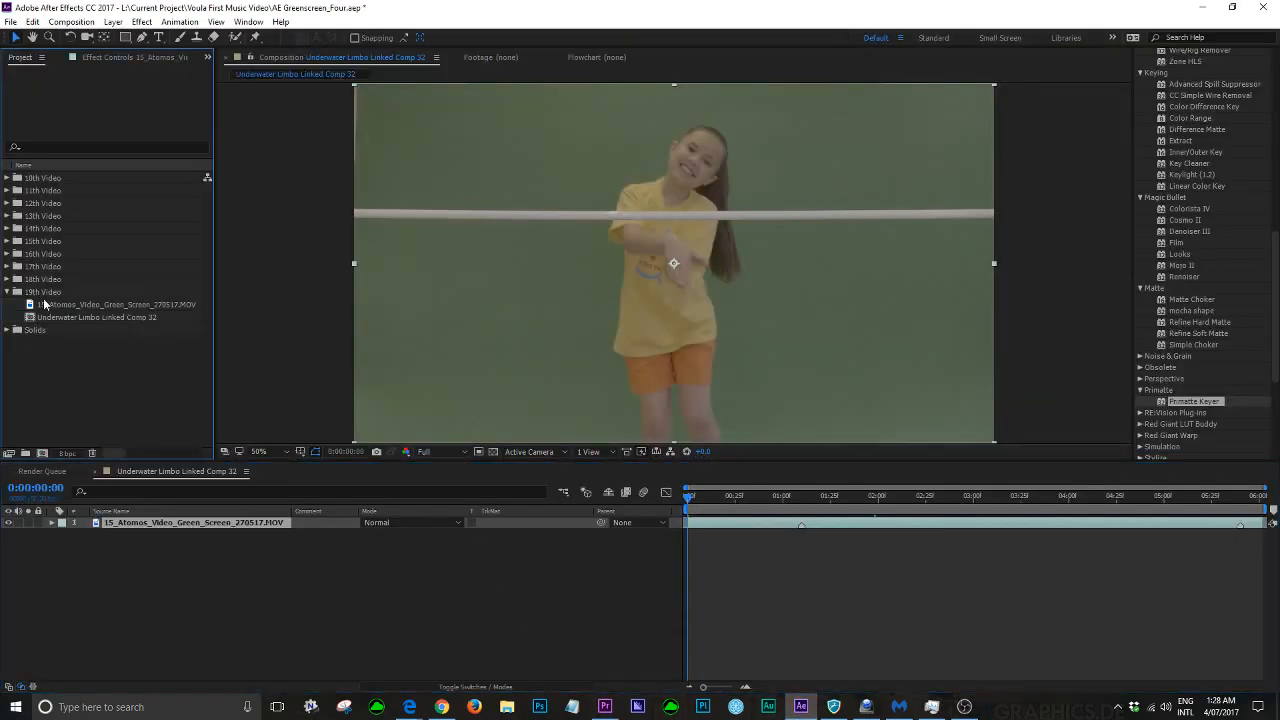
left_click(58, 318)
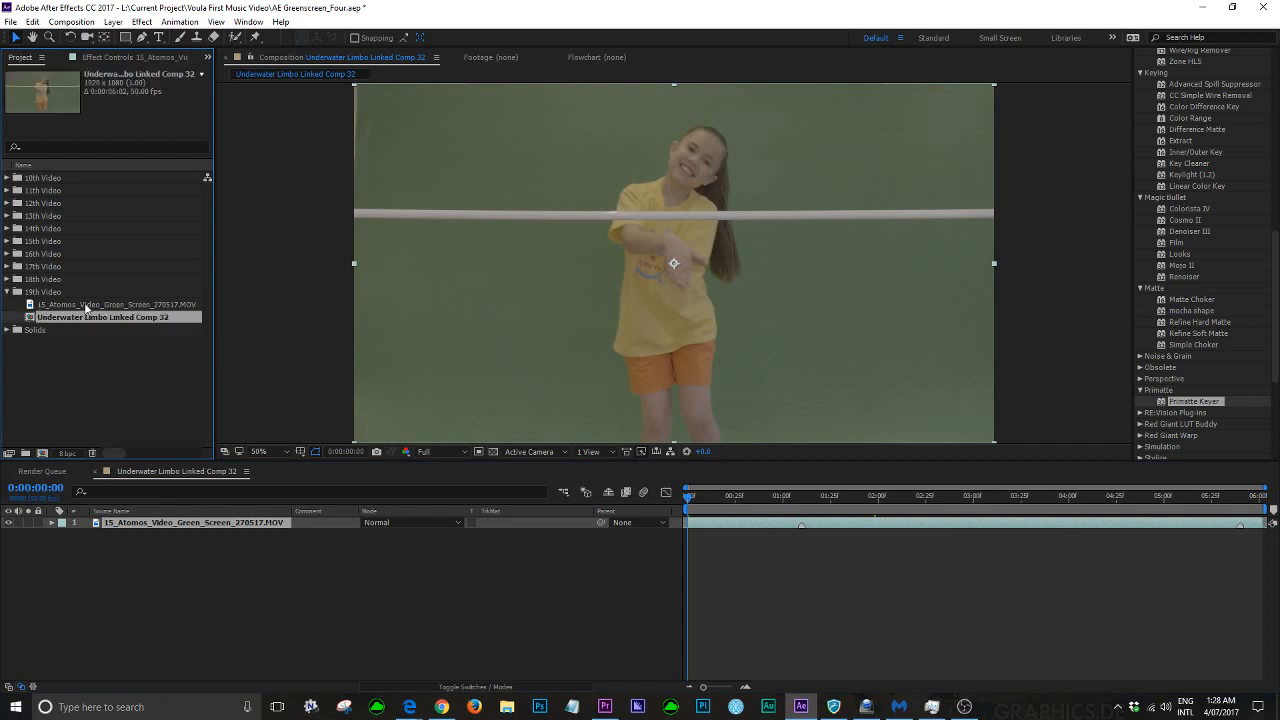
left_click(86, 305)
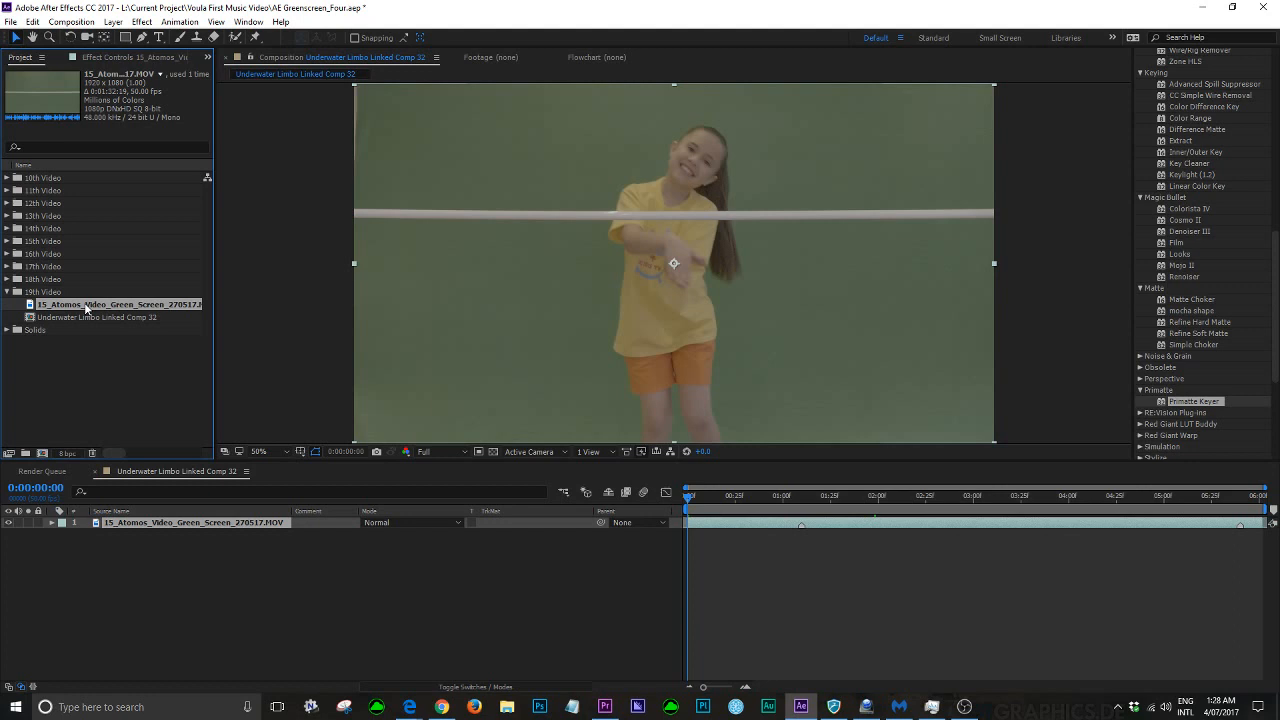
left_click(83, 320)
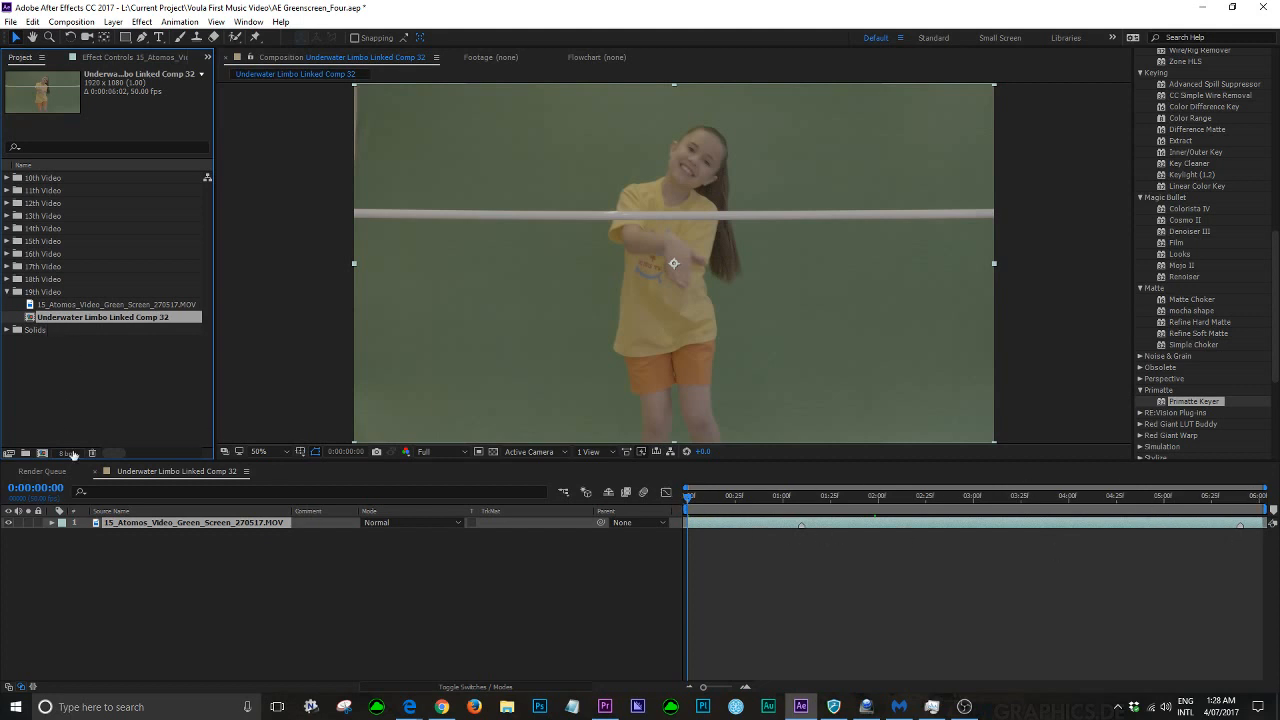
left_click(54, 389)
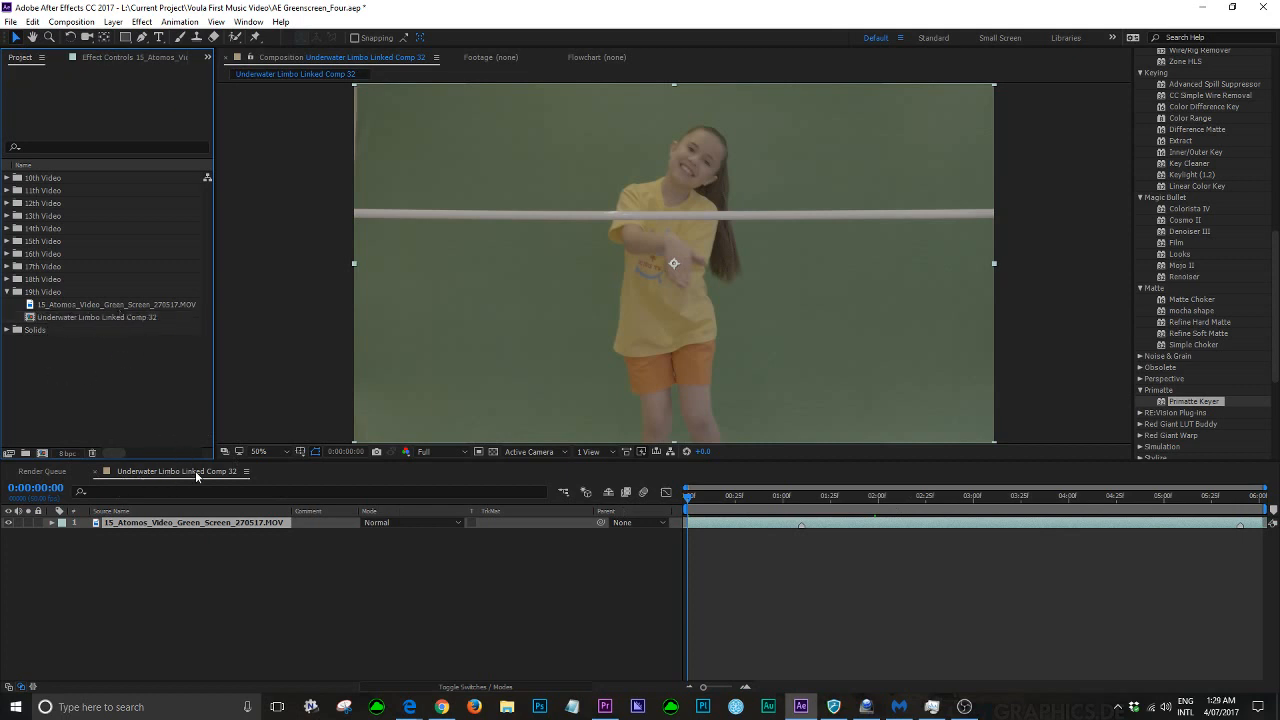
left_click(210, 588)
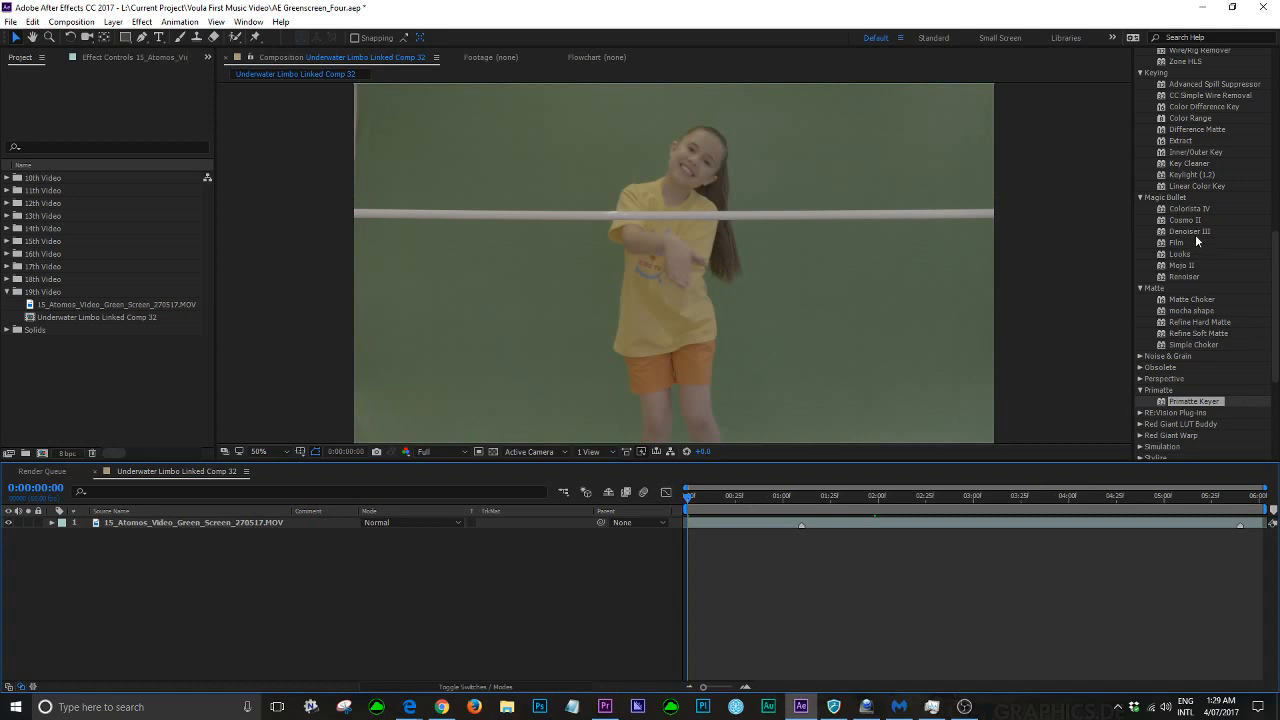
Apply Denoiser III to the 15_Atomos layer, with Reduce Noise and Smooth Colors both set to 40
scroll(1200, 220, "up", 2)
scroll(1203, 197, "up", 2)
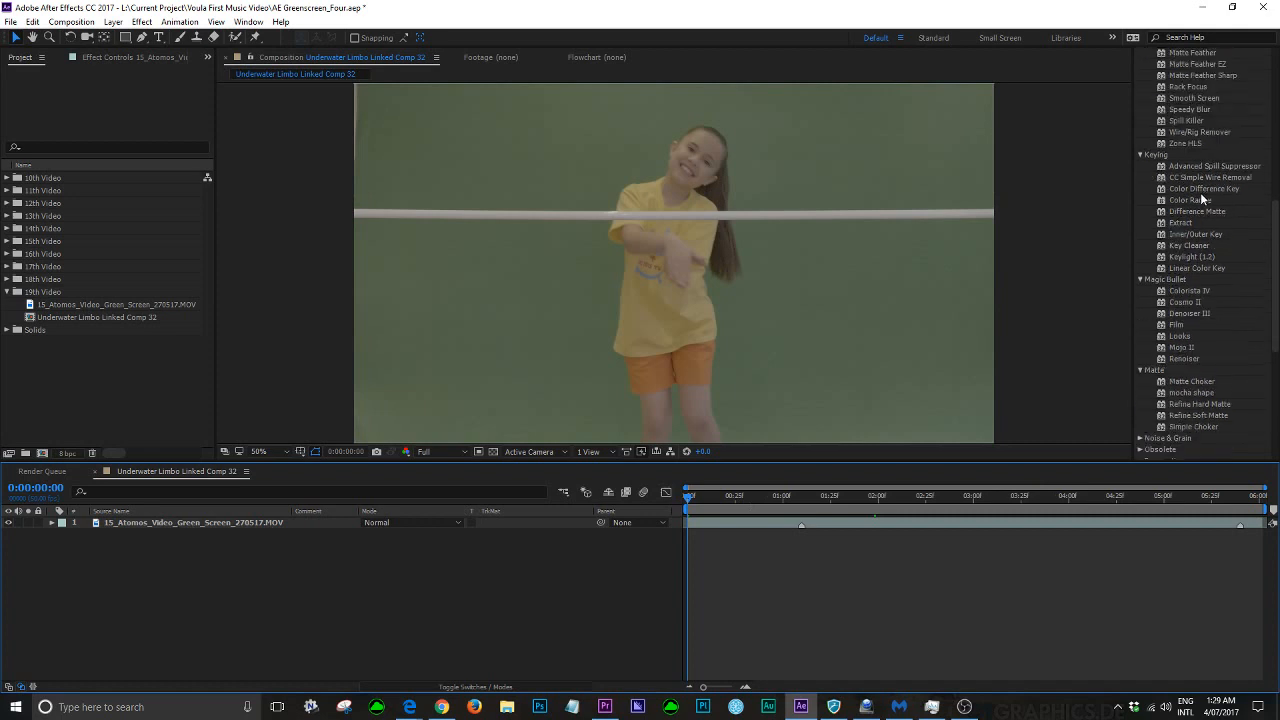
scroll(1201, 196, "up", 3)
scroll(1207, 193, "down", 5)
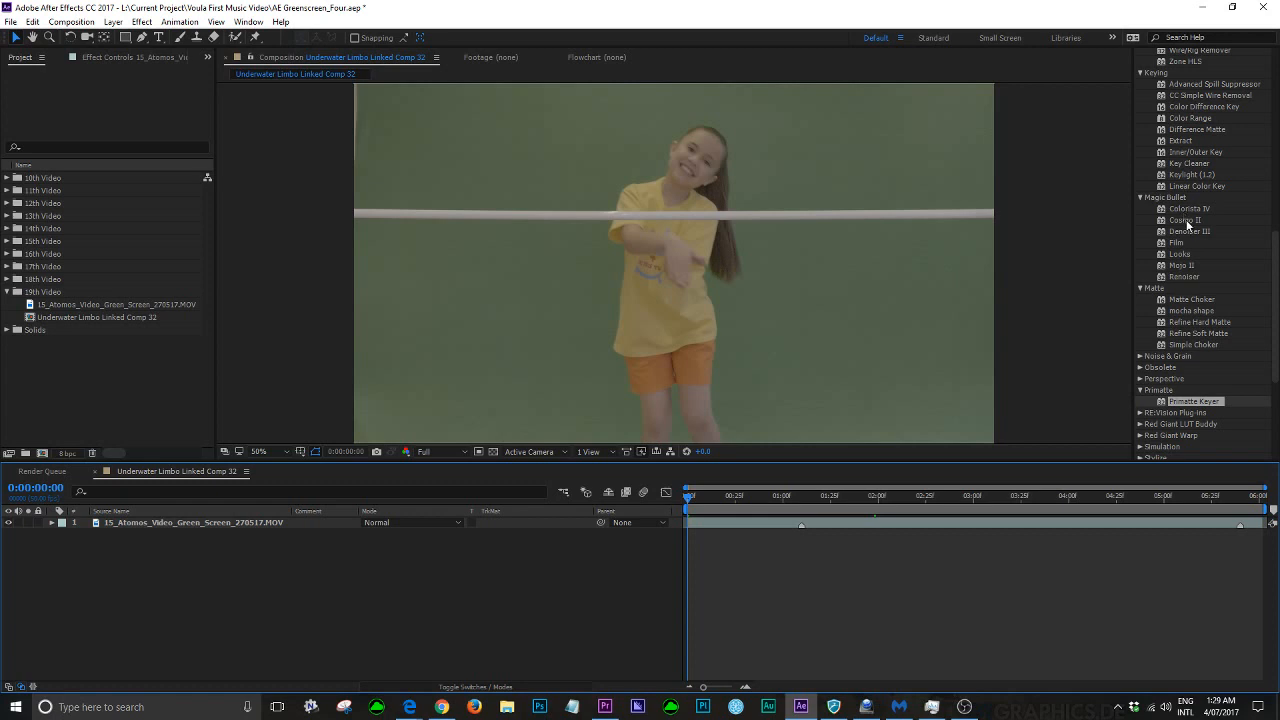
left_click_drag(1165, 237, 852, 528)
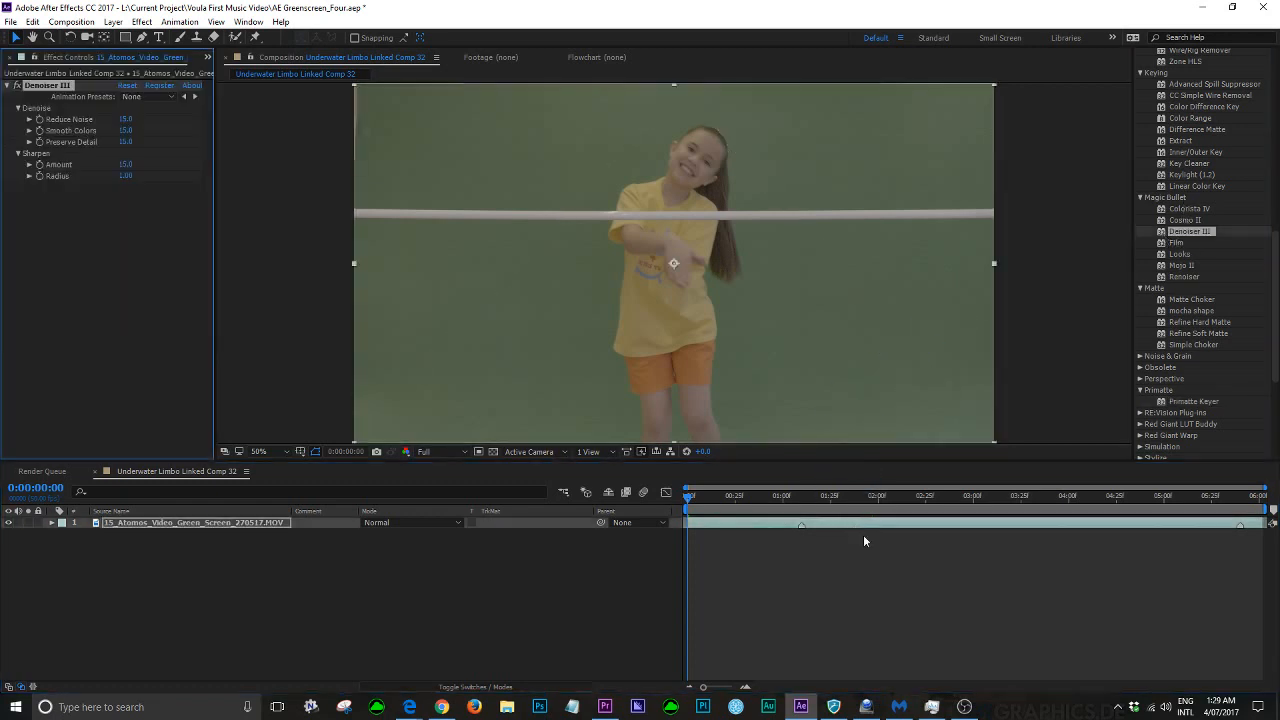
left_click(125, 119)
type("40")
key("Tab")
type("40")
key("Return")
Apply Colorista IV to the 15_Atomos layer and import Panasonic VLog to V709.cube as its LUT
left_click(1160, 213)
left_click_drag(1160, 213, 890, 522)
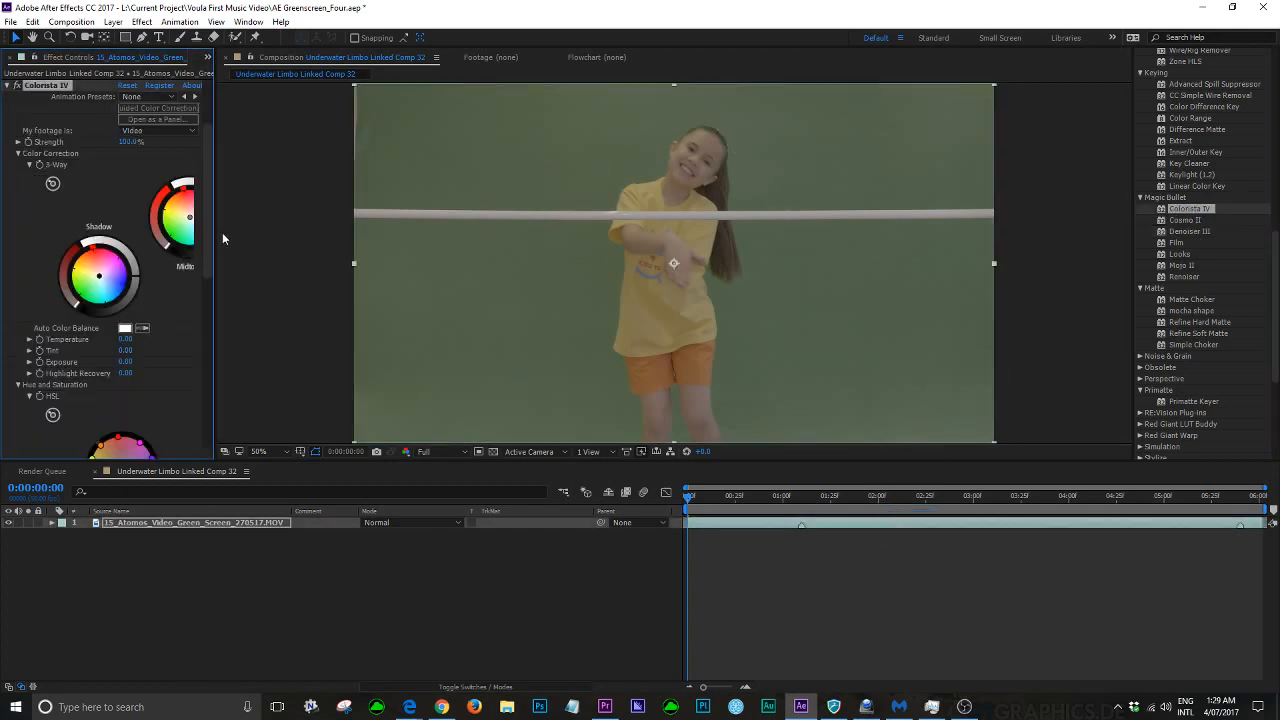
scroll(208, 246, "down", 5)
left_click(162, 454)
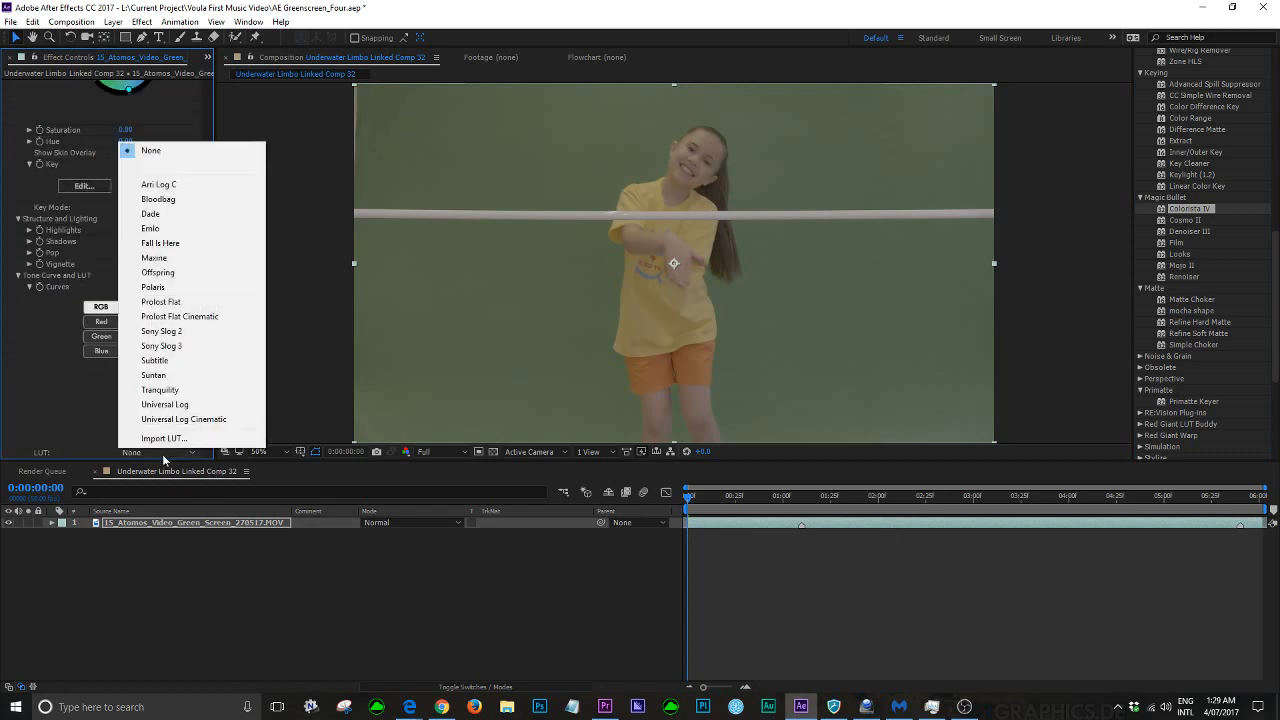
left_click(159, 441)
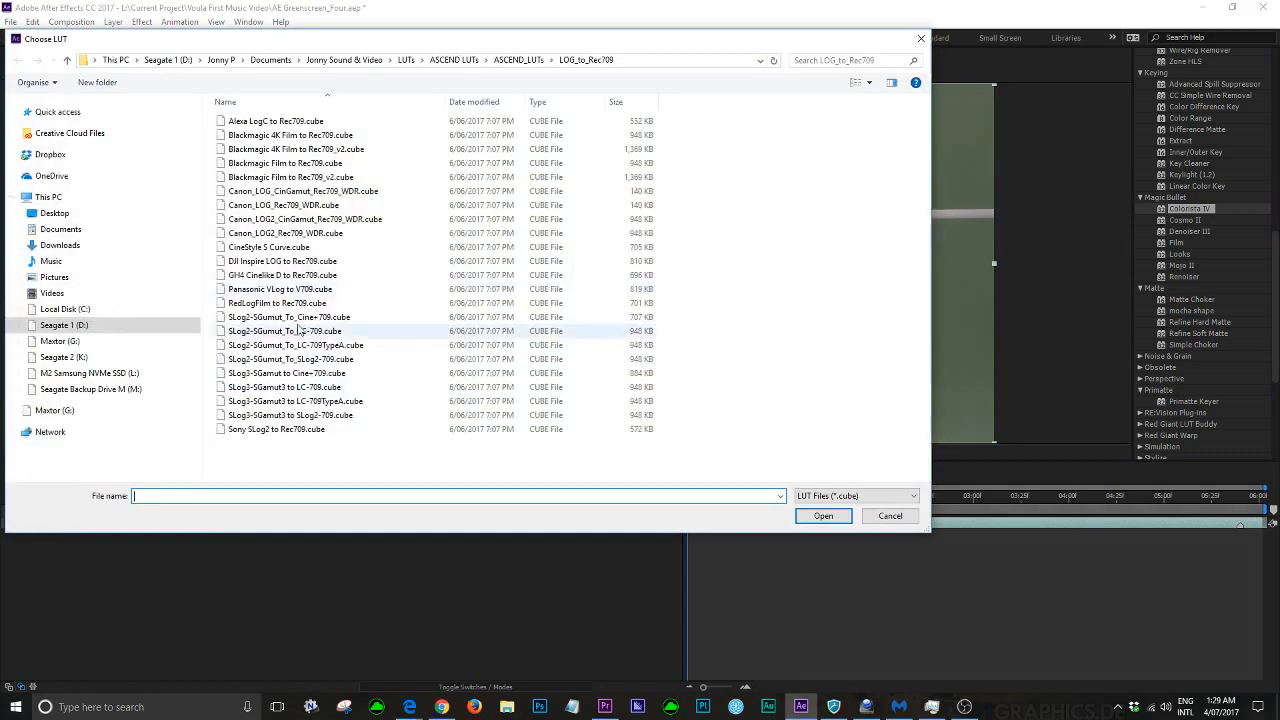
left_click(268, 290)
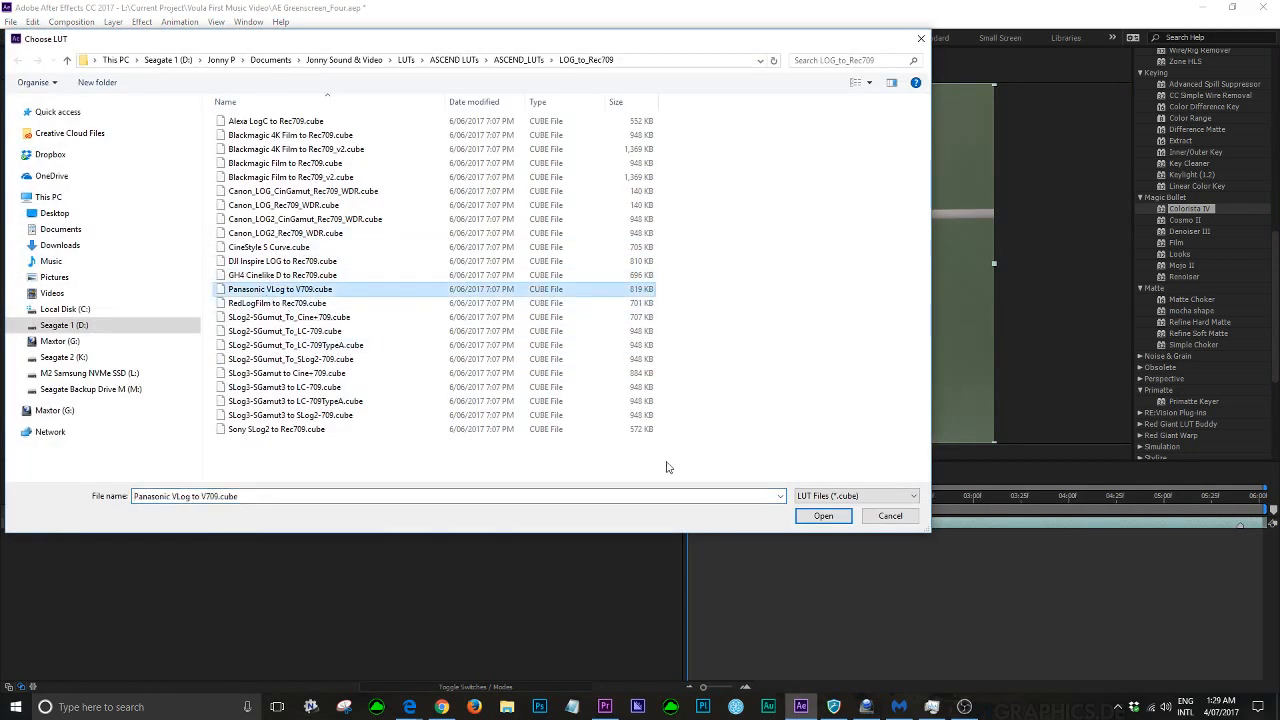
left_click(823, 516)
Keep Colorista's footage type as Video and start Guided Color Correction with the Panasonic Vlog To V709 color space
left_click_drag(208, 314, 214, 100)
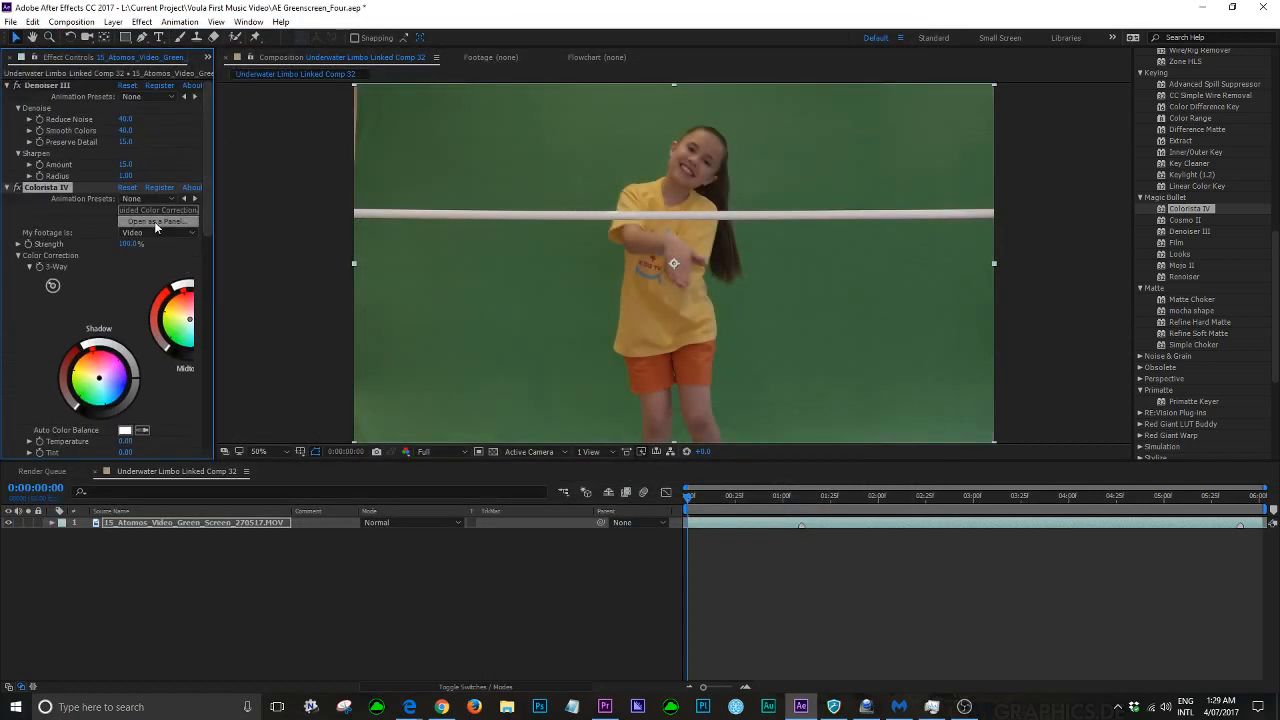
left_click(155, 232)
left_click(147, 262)
left_click(152, 210)
left_click(565, 470)
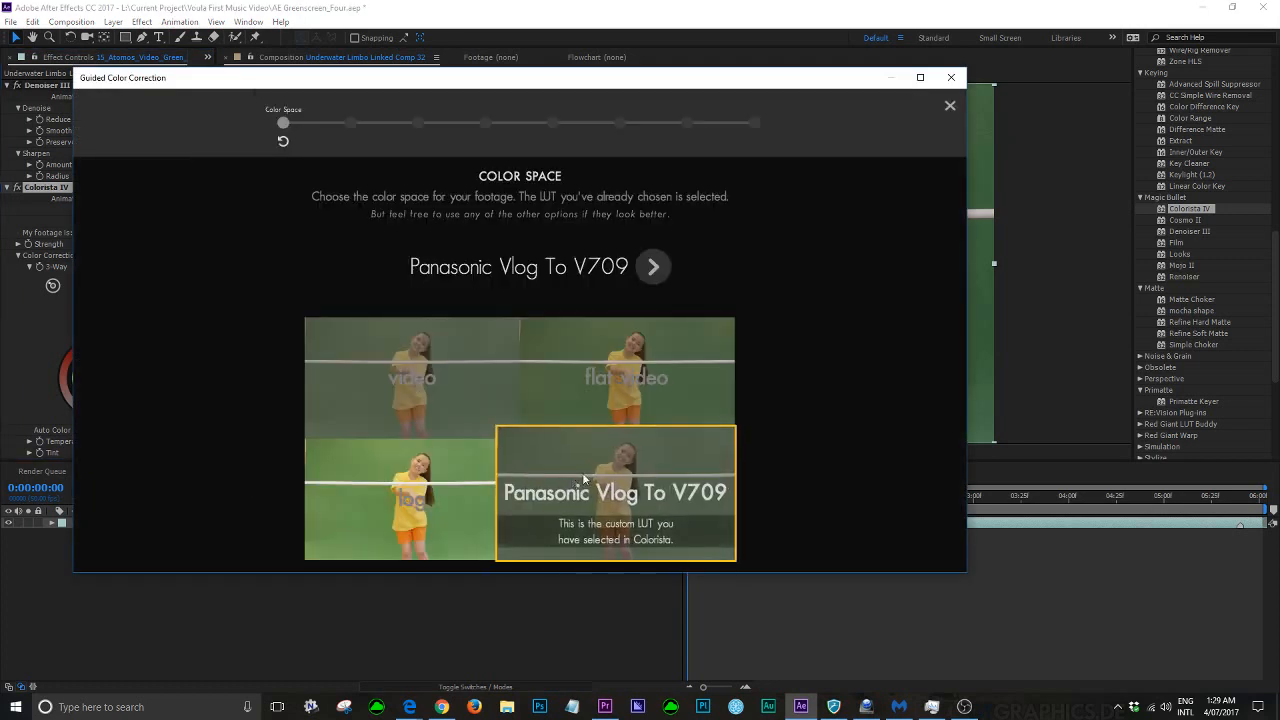
left_click(653, 266)
Set the black point slightly below the middle of its range and raise the white levels to brighten the shot
left_click_drag(521, 268, 503, 283)
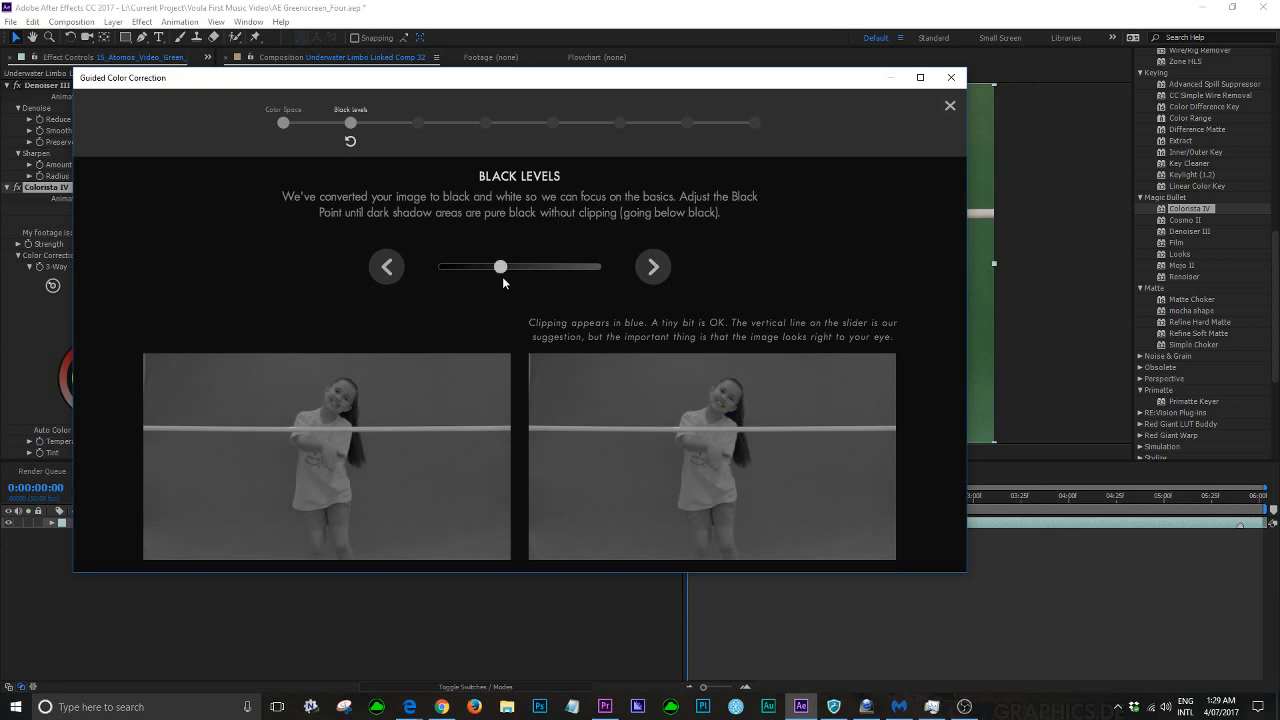
left_click(653, 266)
left_click_drag(495, 273, 562, 276)
left_click(653, 268)
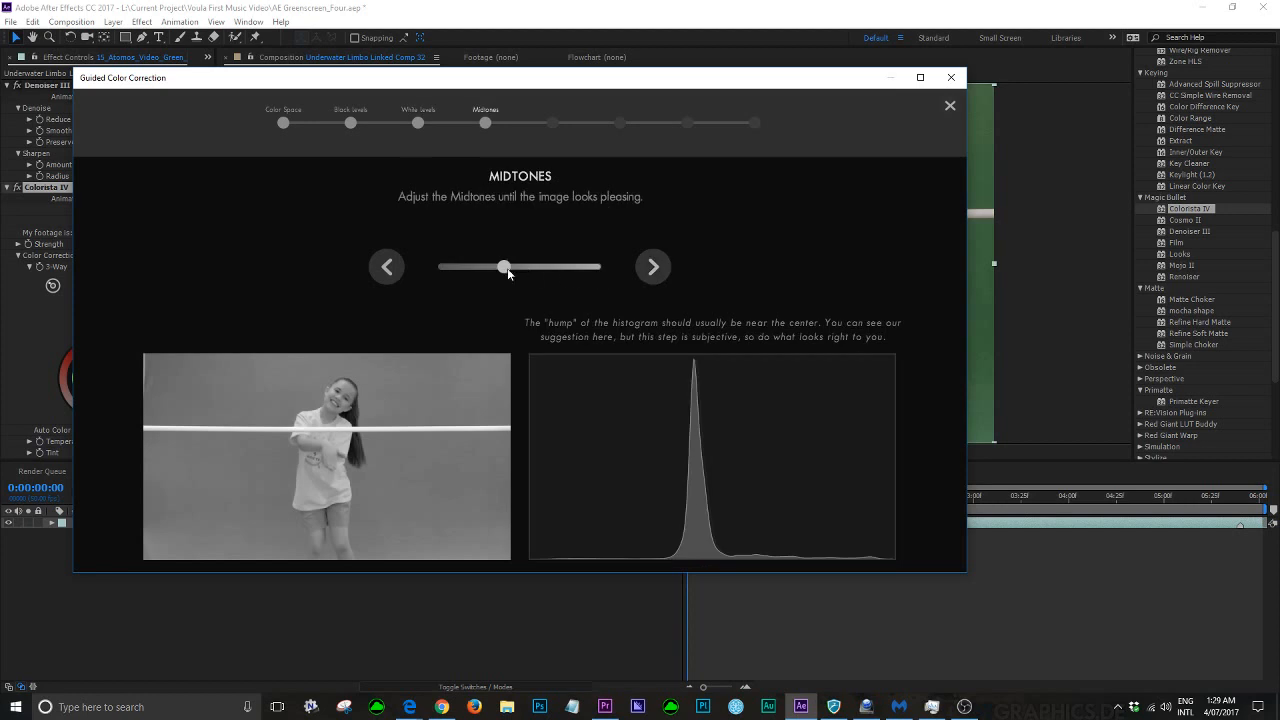
Shift the midtones slightly below the middle of their range and accept the contrast adjustment
left_click_drag(508, 270, 491, 270)
left_click(652, 267)
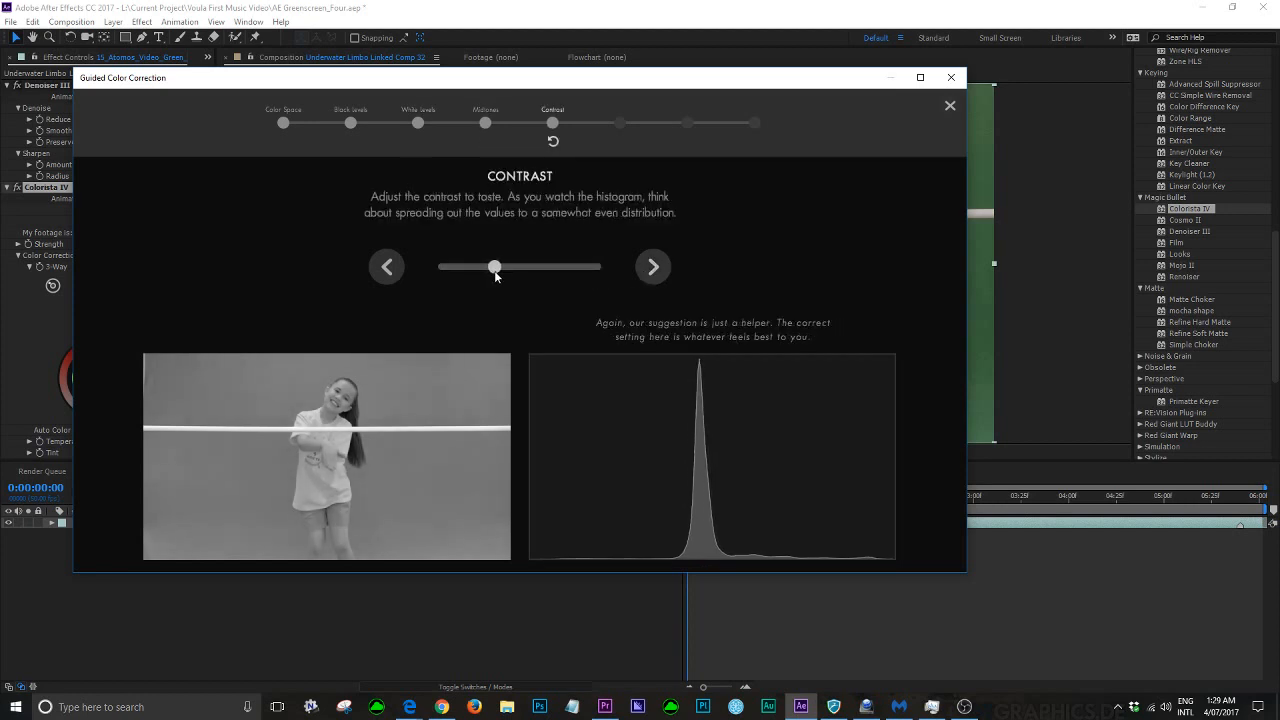
left_click(653, 267)
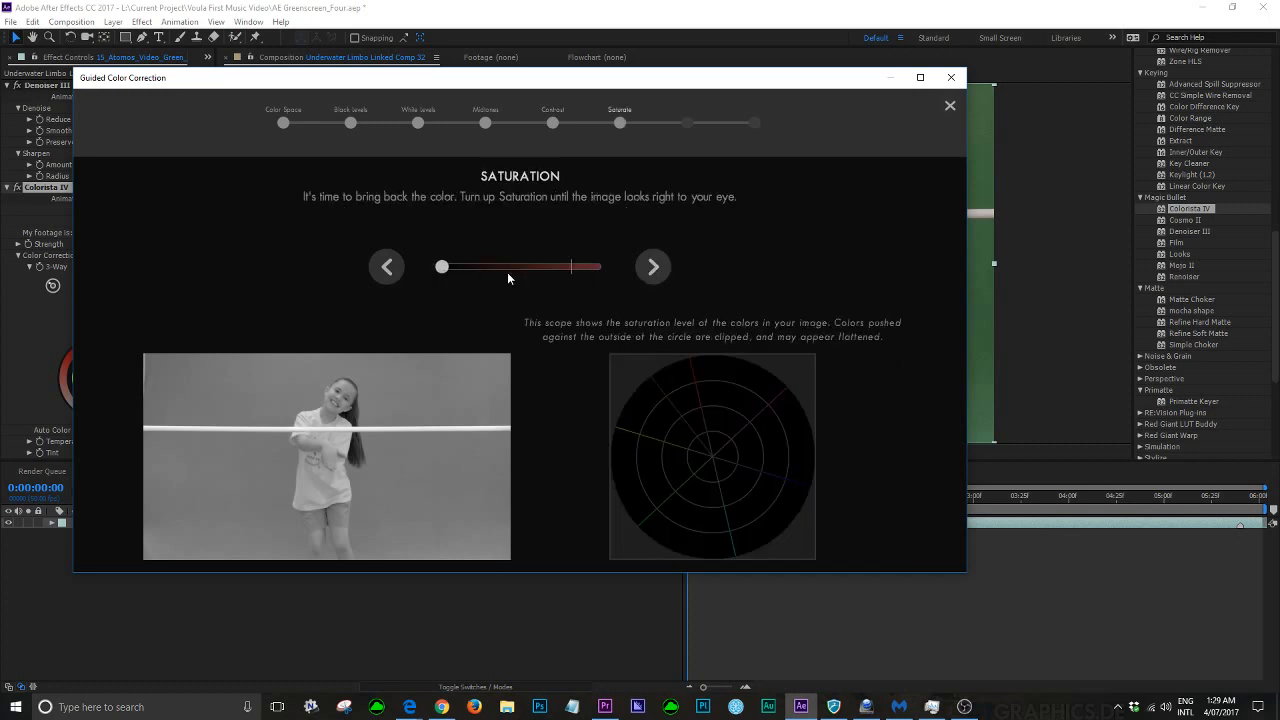
Raise the saturation to just below the suggested mark, balance Temperature to about -12 and Tint to about 11, and finish the guided correction
left_click_drag(443, 268, 566, 268)
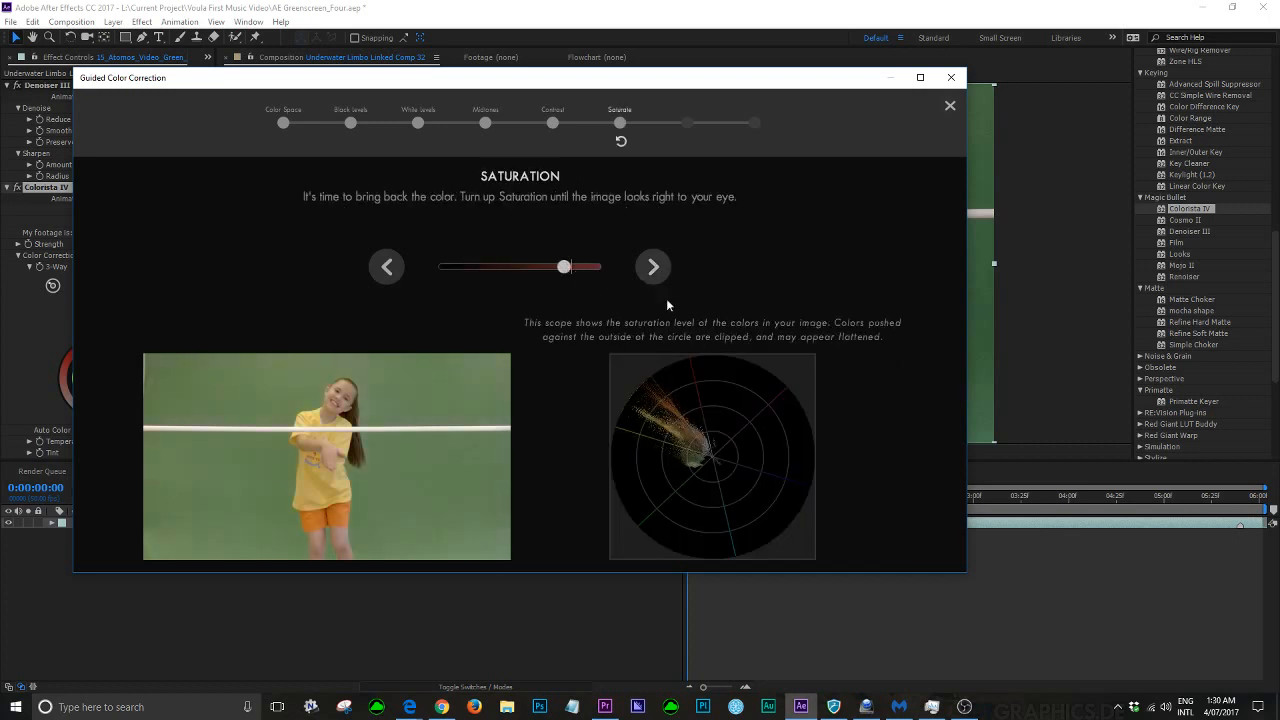
left_click(653, 267)
left_click_drag(803, 450, 841, 453)
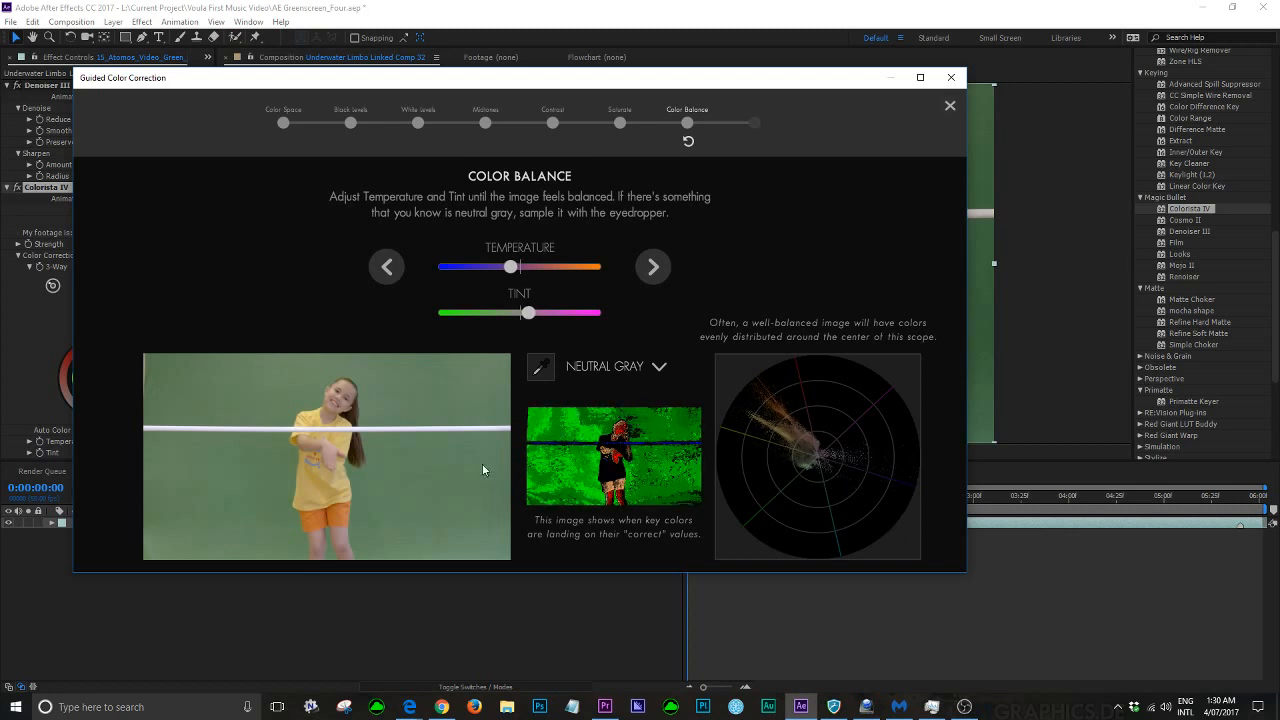
left_click(653, 266)
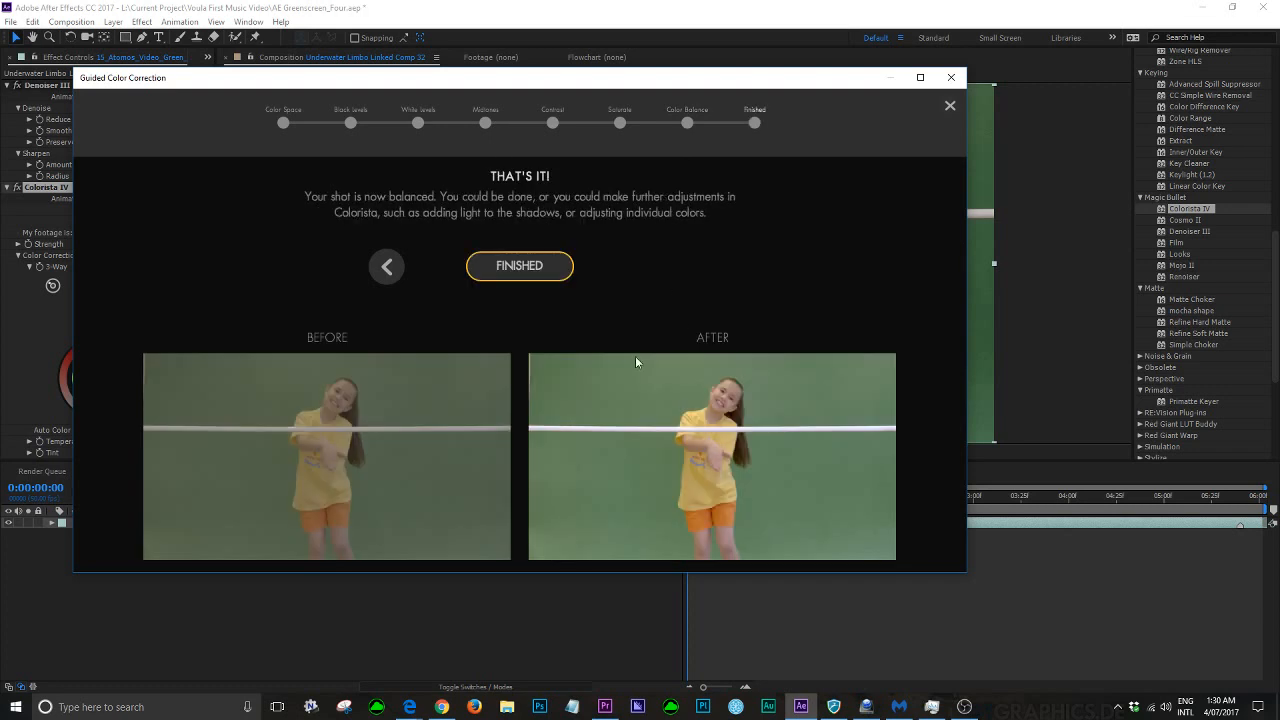
left_click(502, 265)
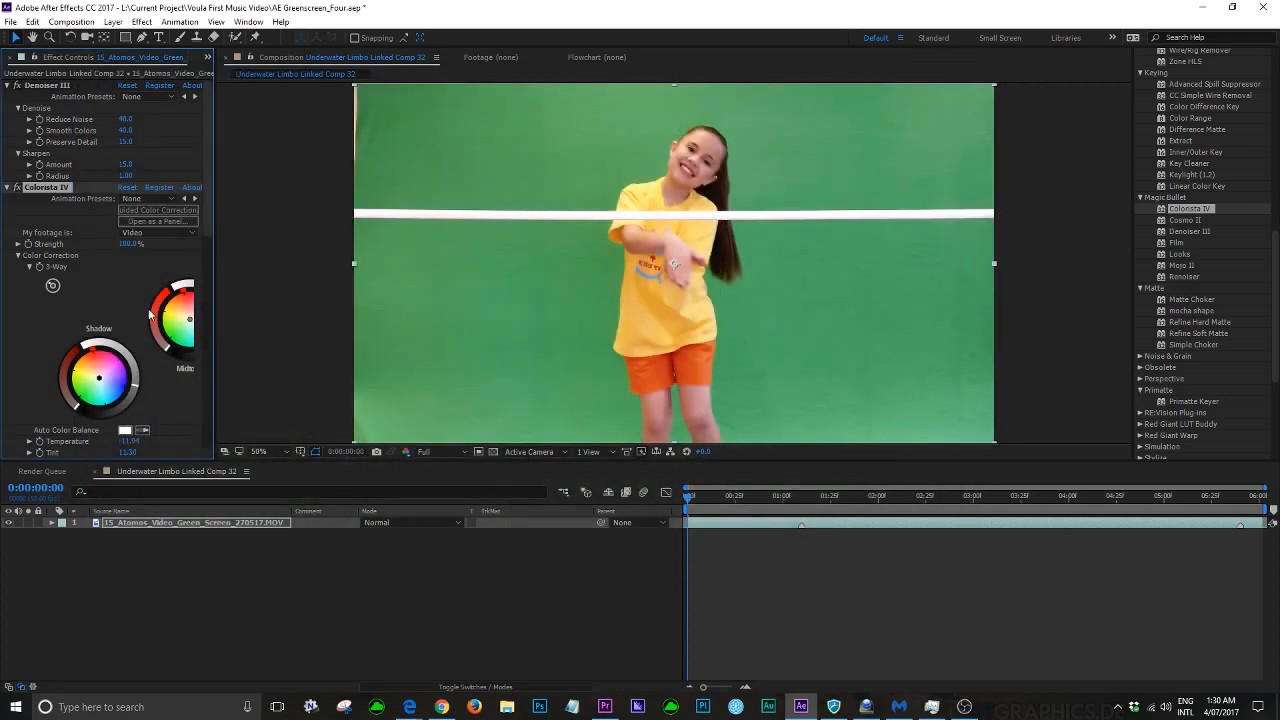
Set Colorista IV's footage type to Log and collapse the Denoiser III and Colorista IV settings
left_click(157, 232)
left_click(145, 258)
left_click(7, 85)
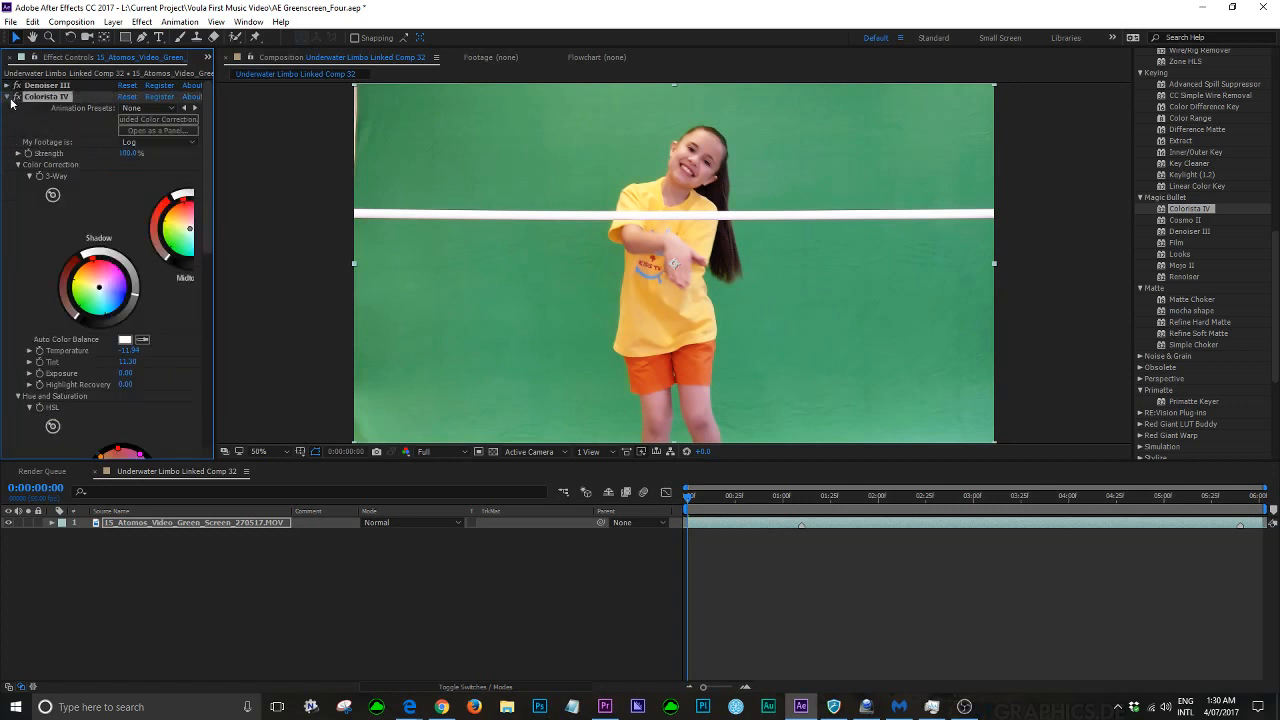
left_click(7, 96)
left_click(133, 219)
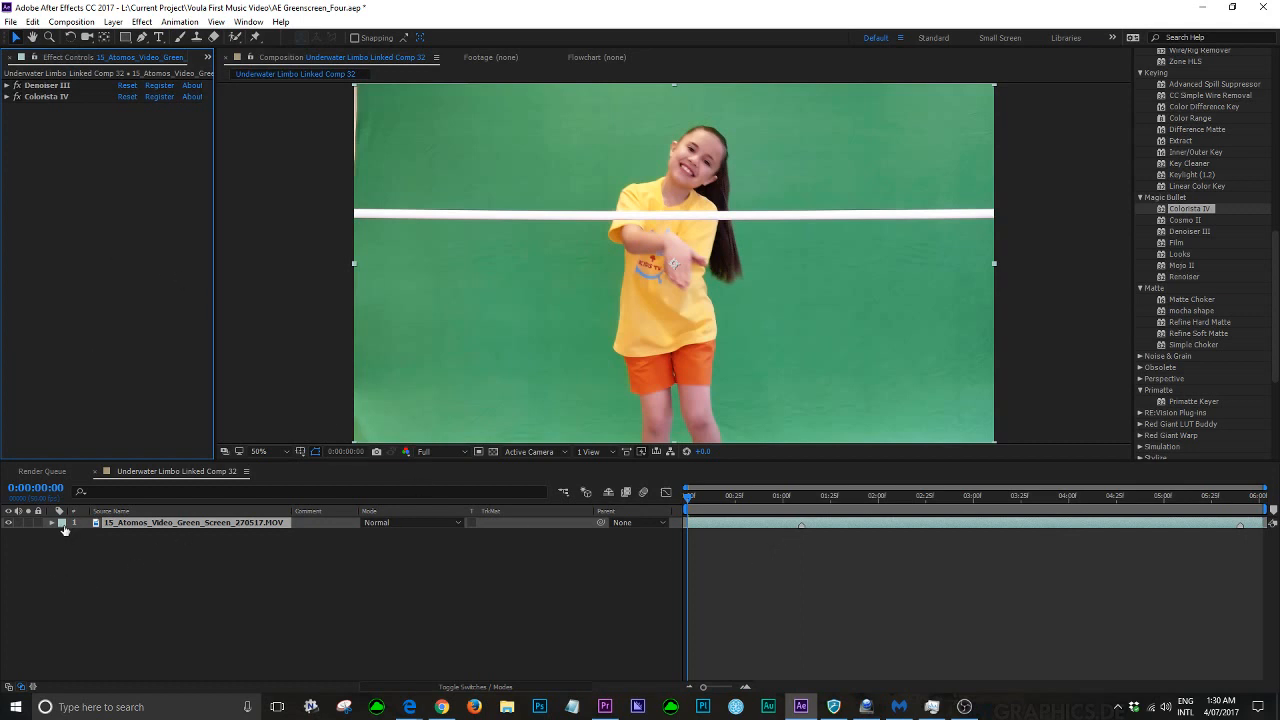
Pre-compose the green screen clip into the 19th Video folder as Denoiser_Colorista, moving all attributes and matching the duration to the layer
left_click(208, 57)
left_click(243, 80)
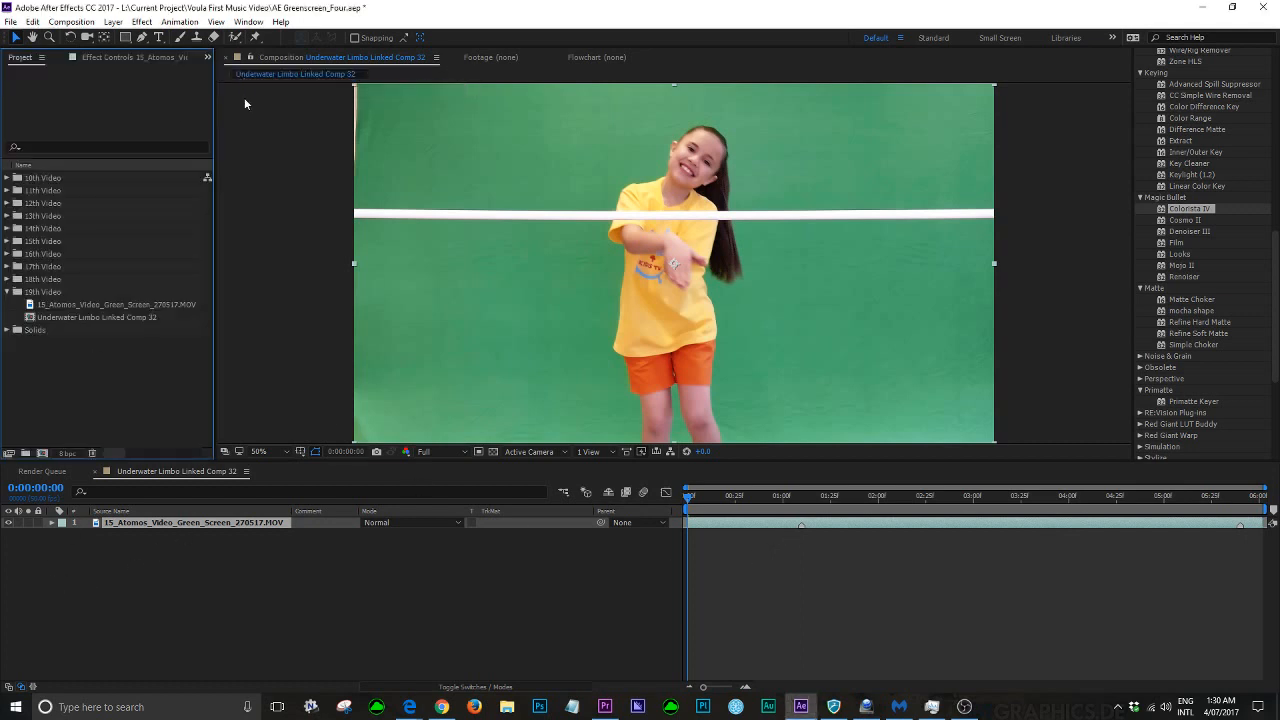
left_click(44, 292)
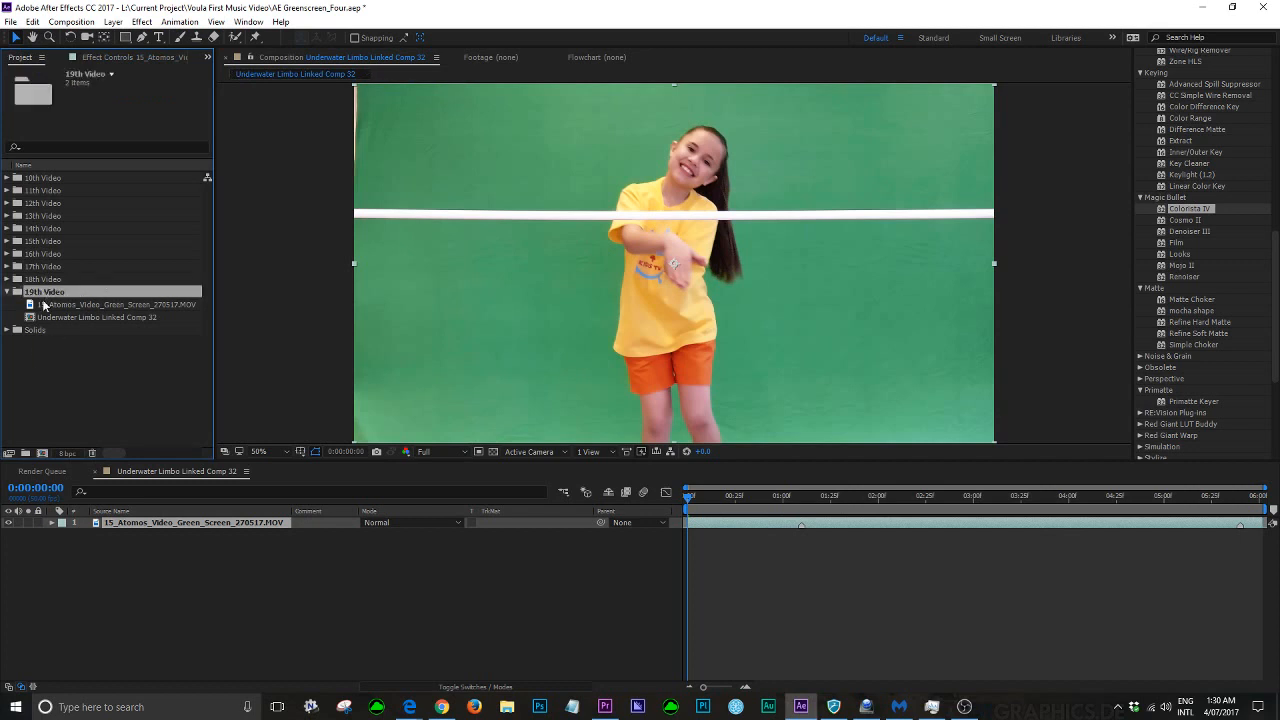
left_click(166, 557)
left_click(151, 523)
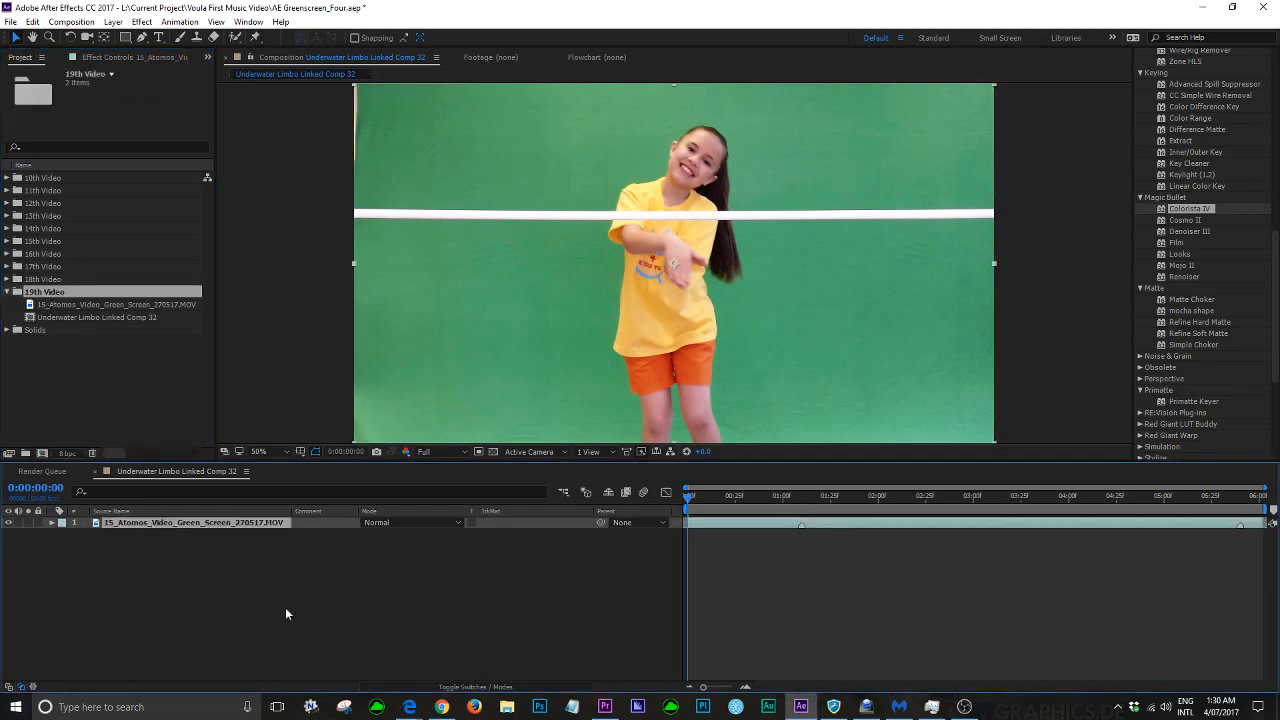
key("ctrl+shift+c")
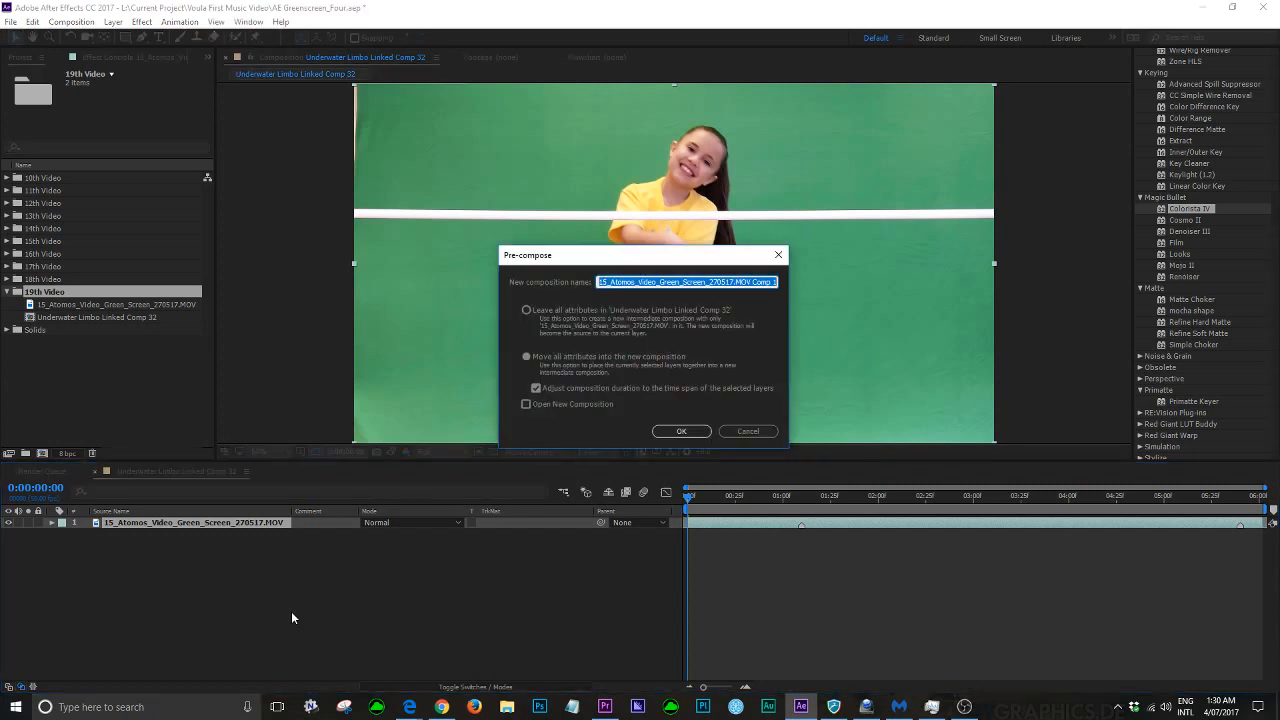
type("Denoiser_Colorista")
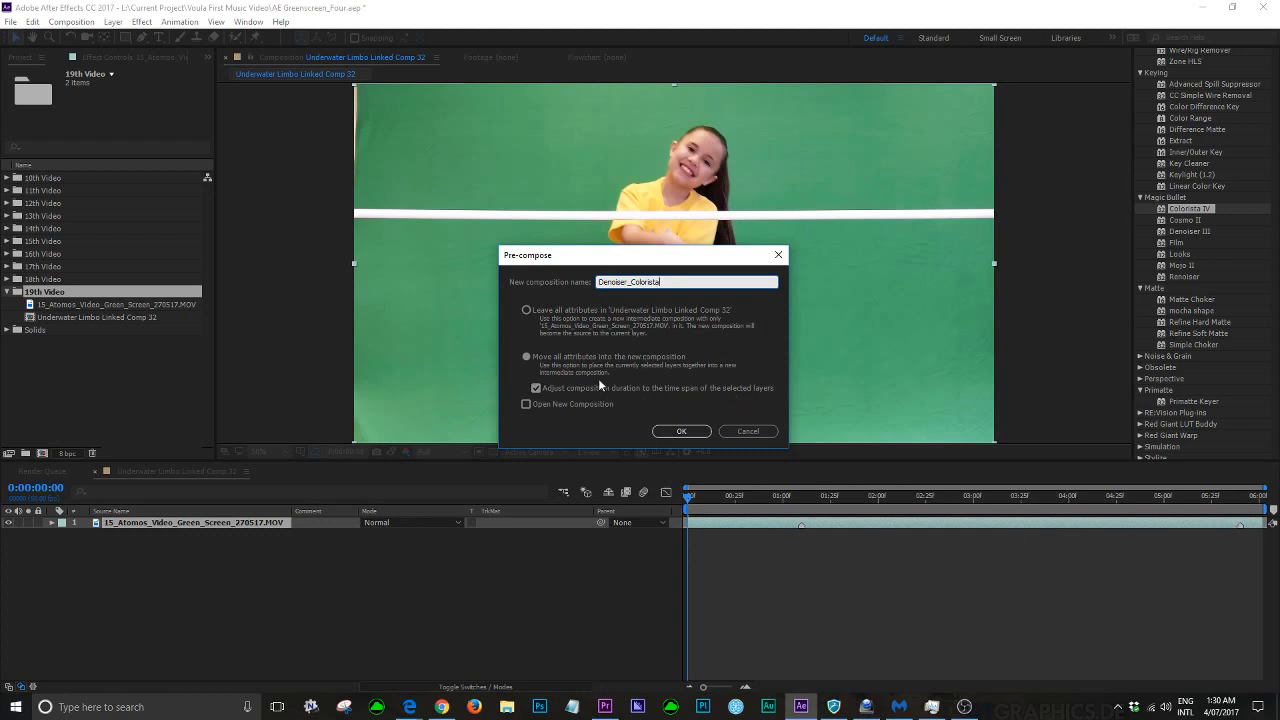
left_click(51, 524)
left_click(697, 431)
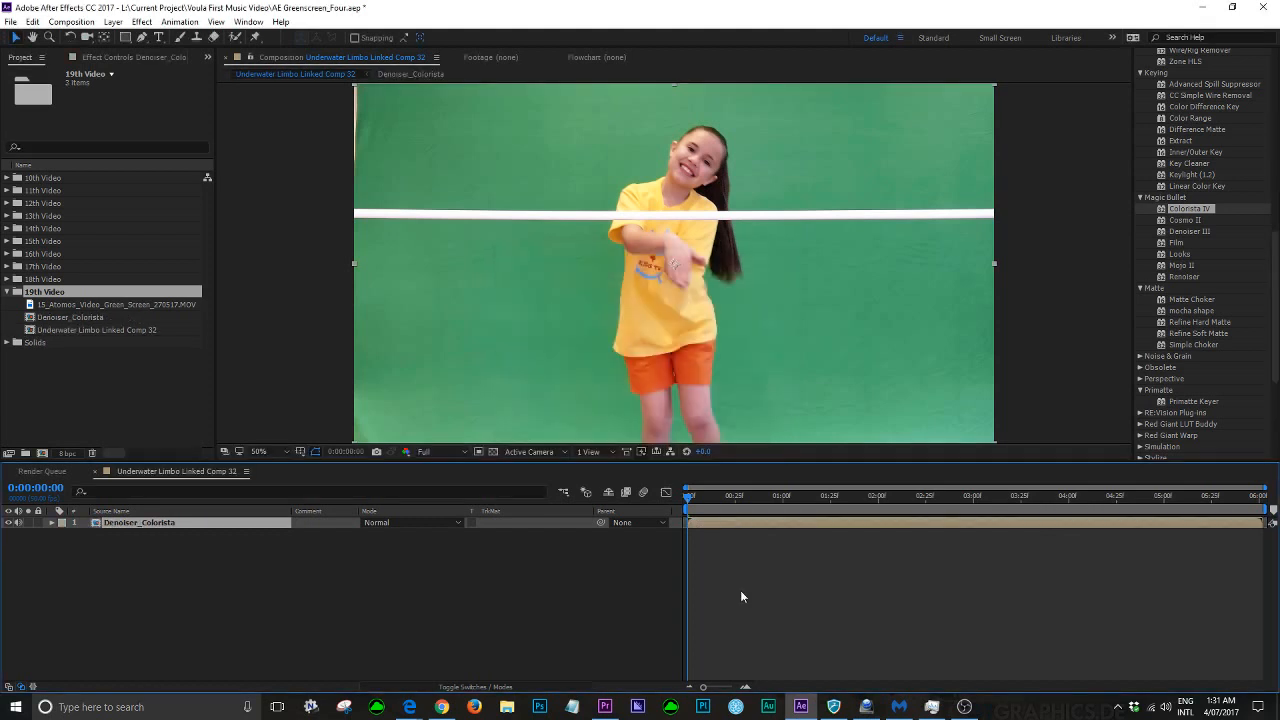
Open the Denoiser_Colorista composition, examine the effects on its clip, and return to Underwater Limbo Linked Comp 32
left_click(50, 523)
left_click(66, 317)
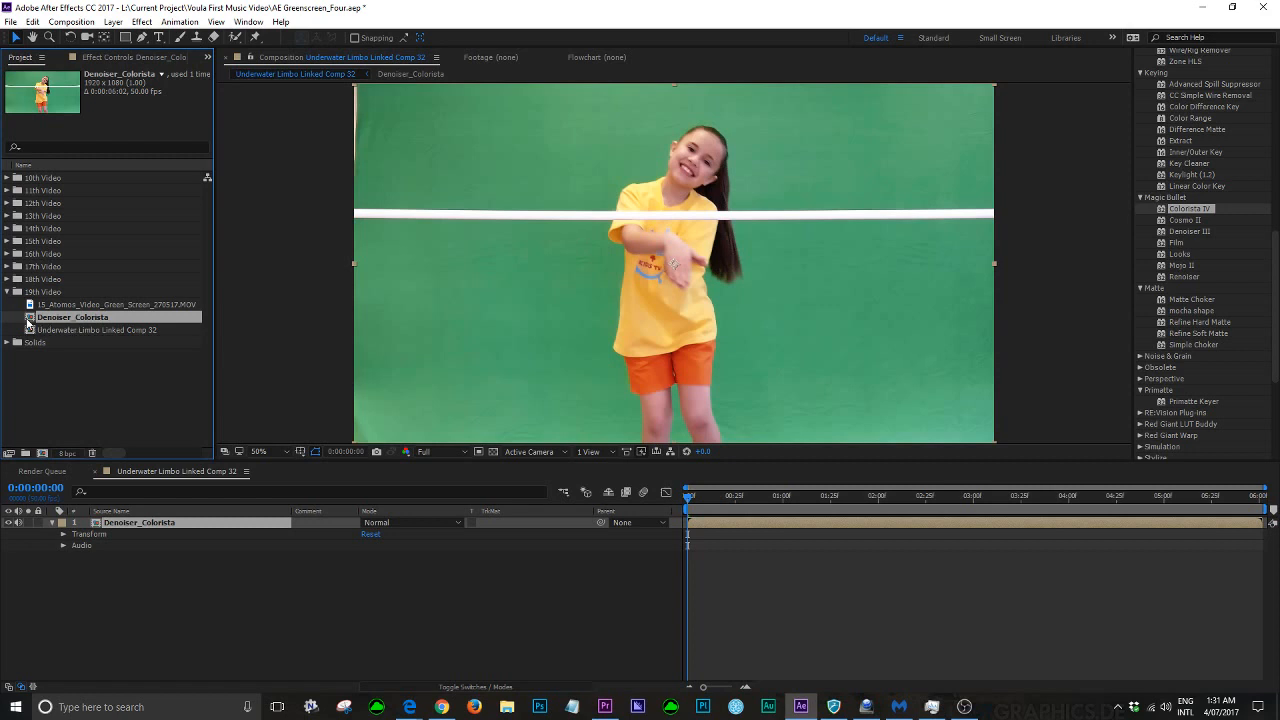
double_click(29, 322)
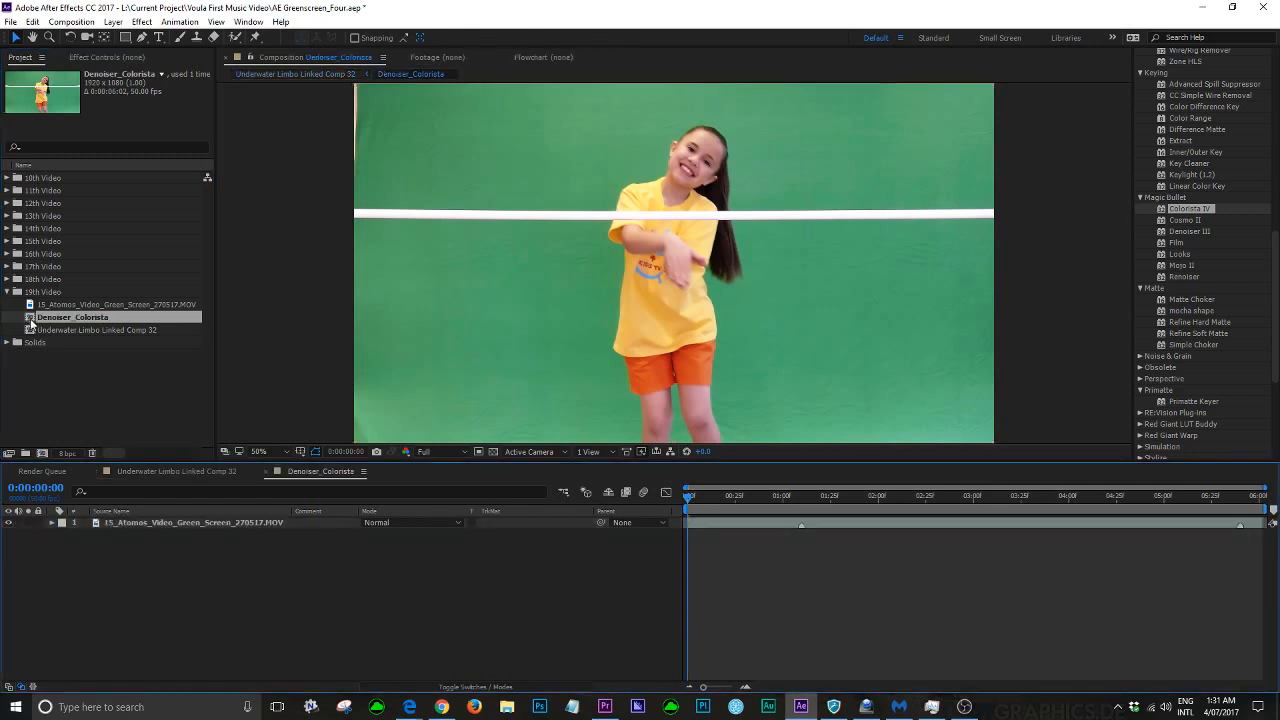
left_click(51, 522)
left_click(64, 534)
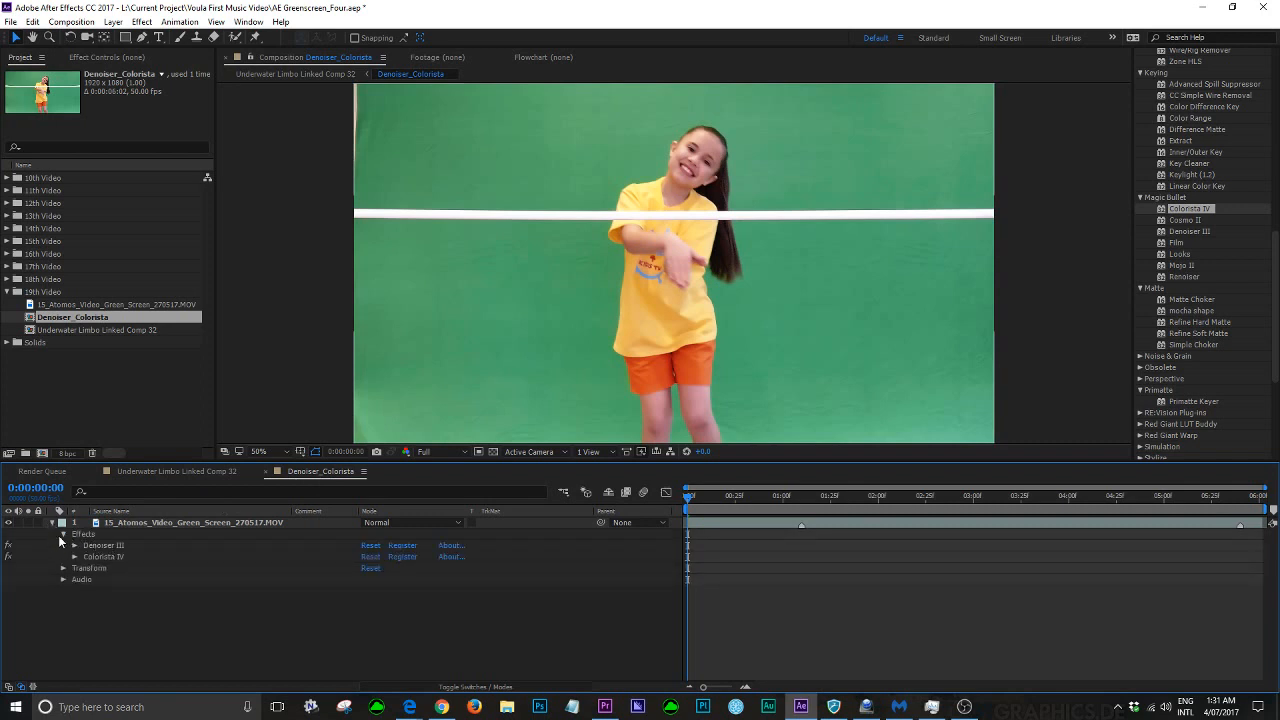
left_click(52, 522)
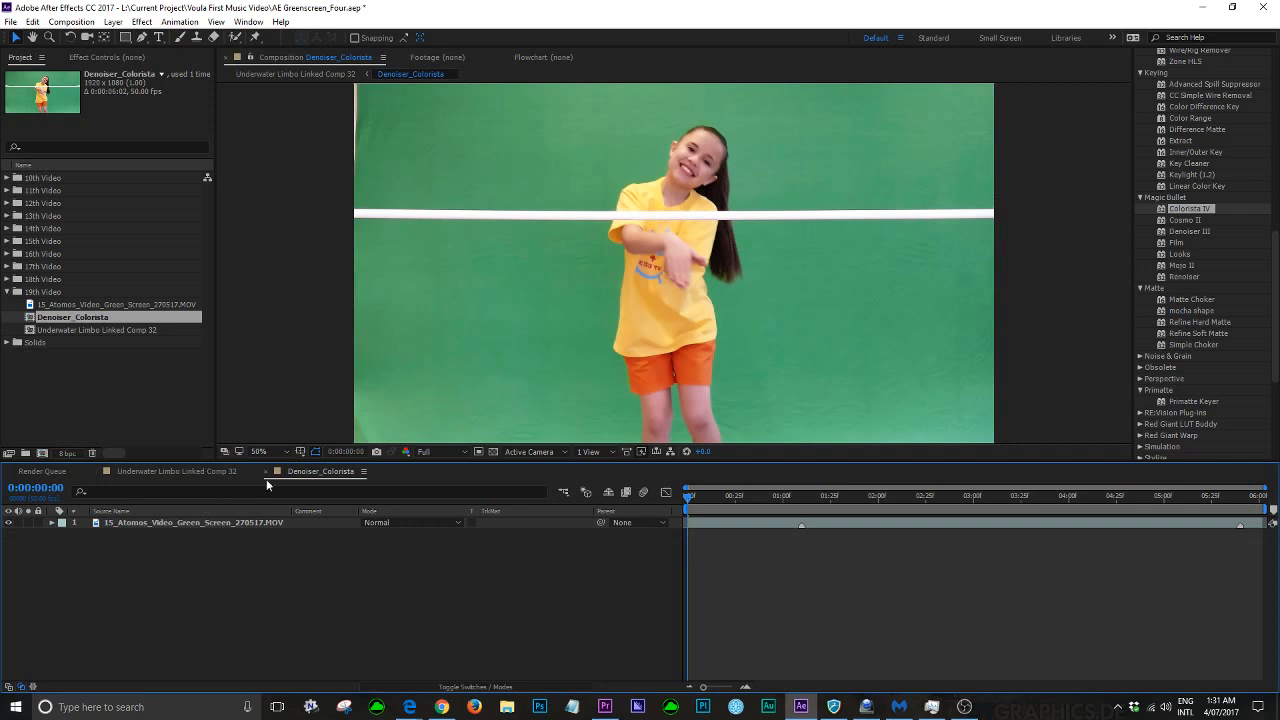
left_click(266, 472)
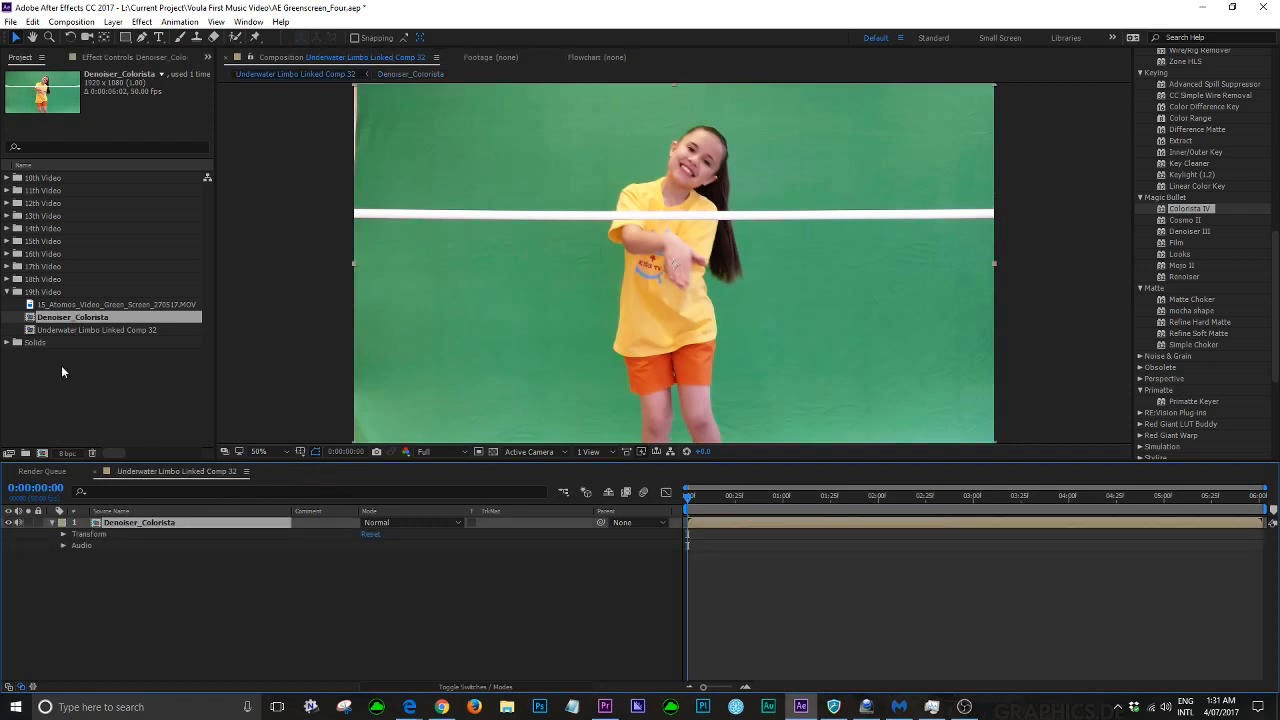
left_click(62, 330)
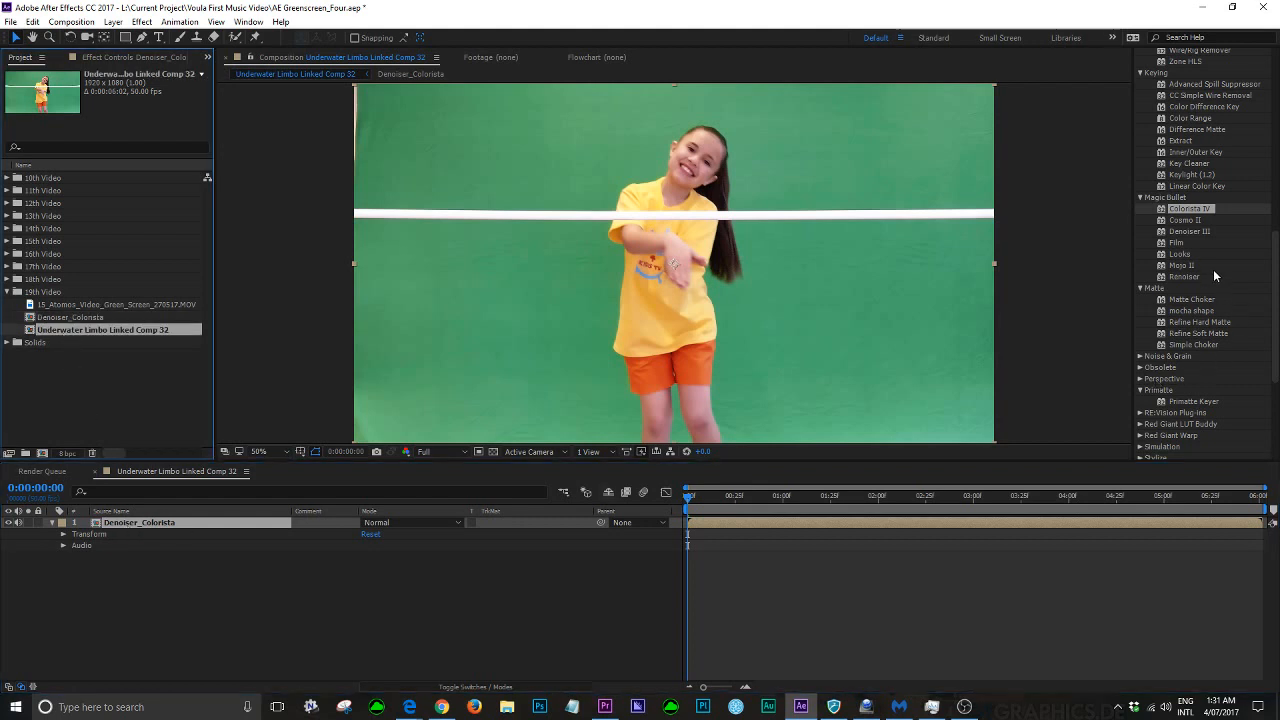
Apply the Key Correct Smooth Screen effect to the Denoiser_Colorista layer and sample the green beside the girl's head as its screen color
scroll(1187, 166, "up", 5)
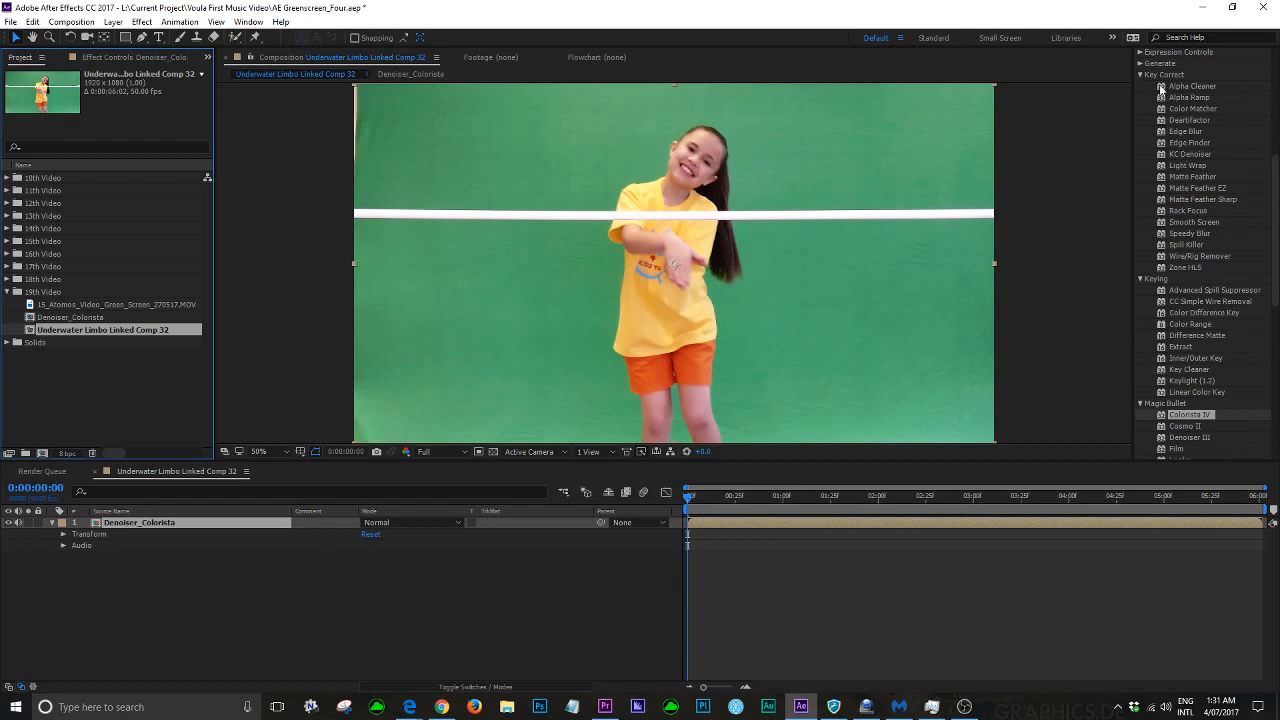
left_click(1166, 223)
left_click_drag(1166, 223, 813, 522)
left_click(142, 119)
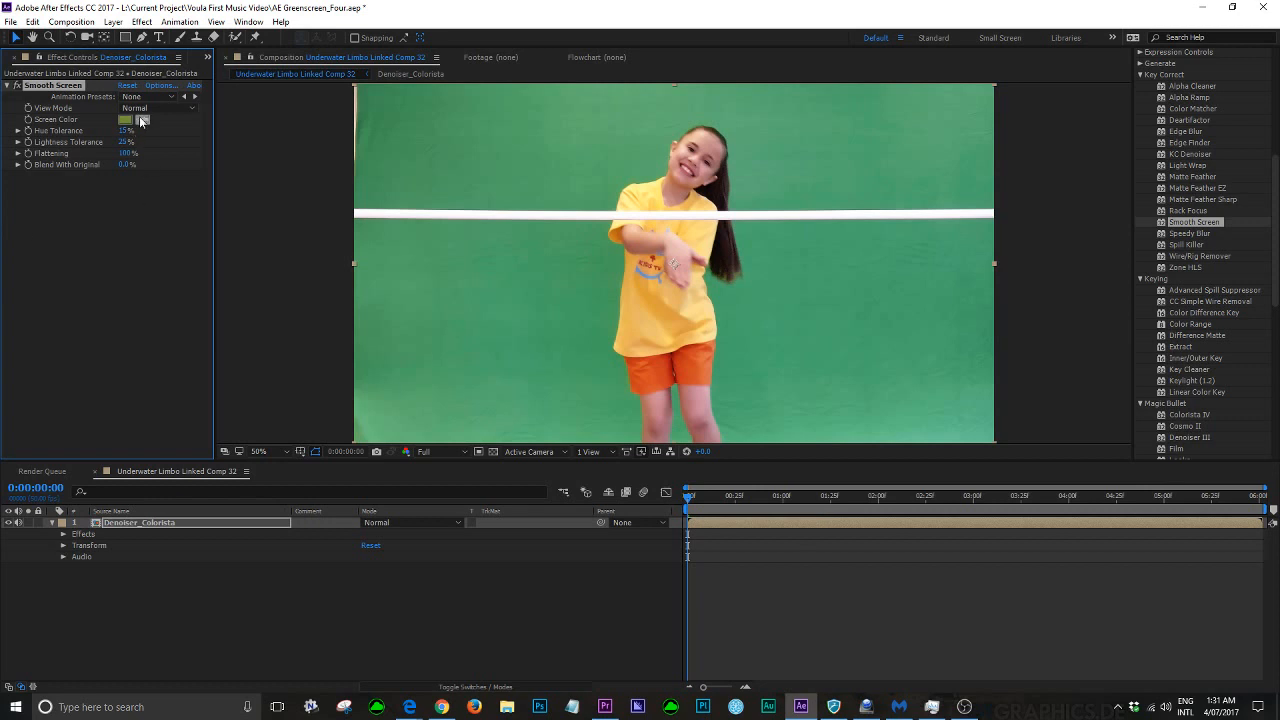
left_click(668, 126)
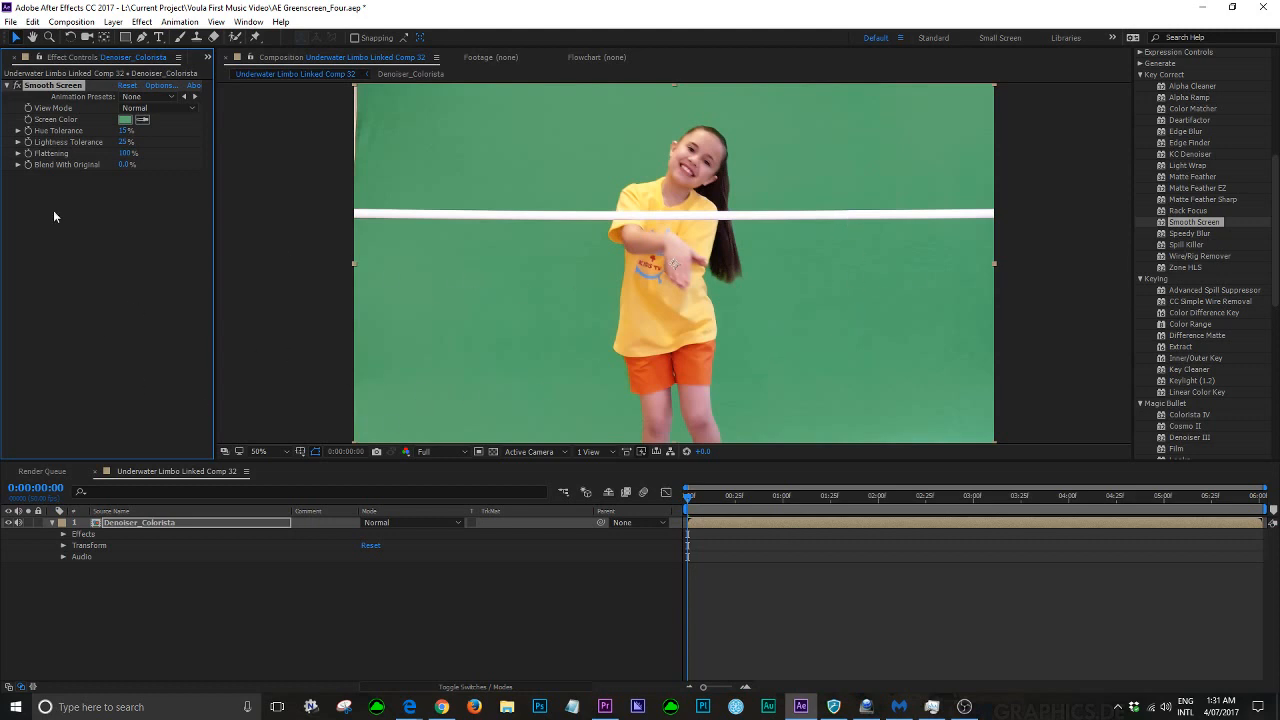
Pre-compose the Denoiser_Colorista layer into the 19th Video folder as Smooth_Screen, moving all attributes and matching the duration to the layer
left_click(181, 575)
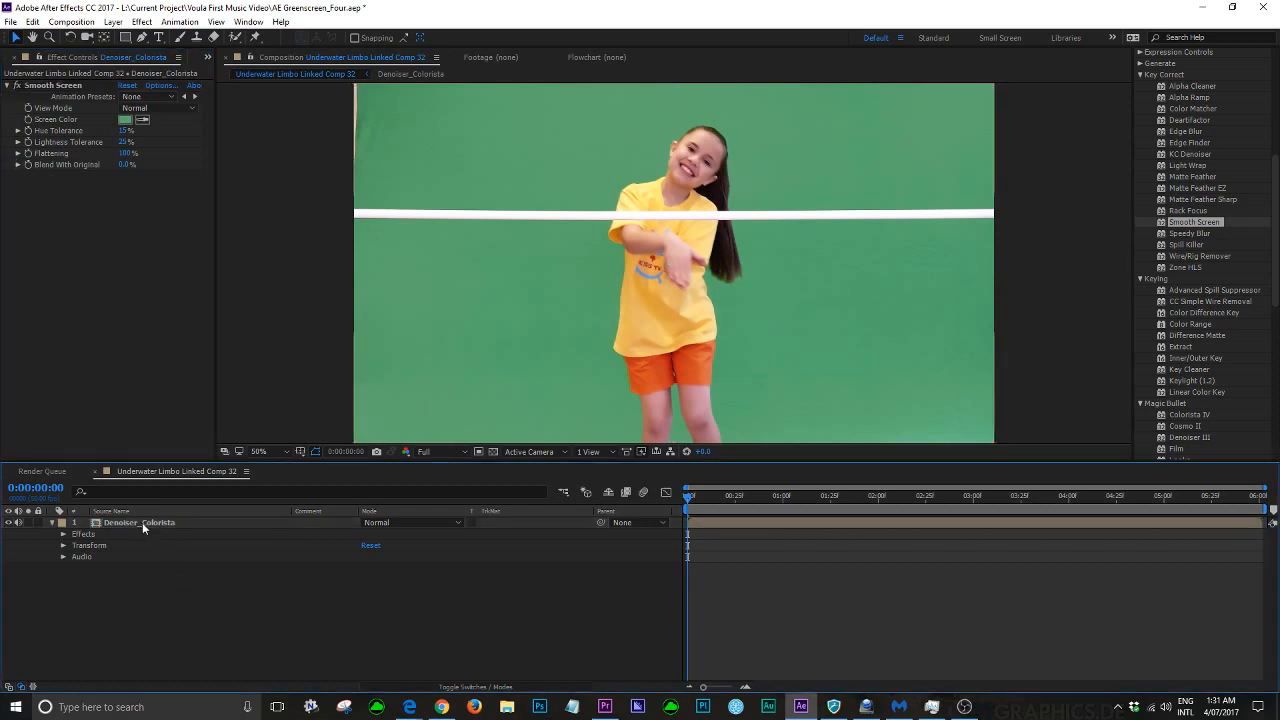
left_click(142, 524)
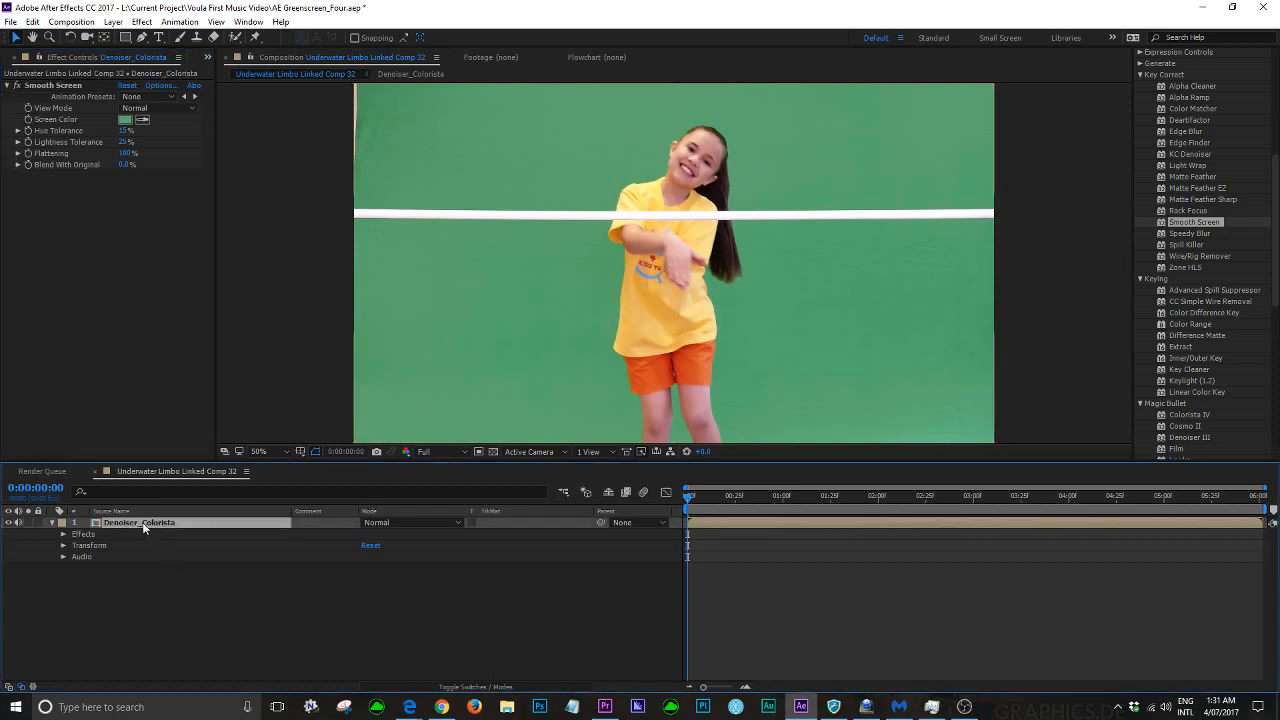
left_click(207, 58)
left_click(245, 80)
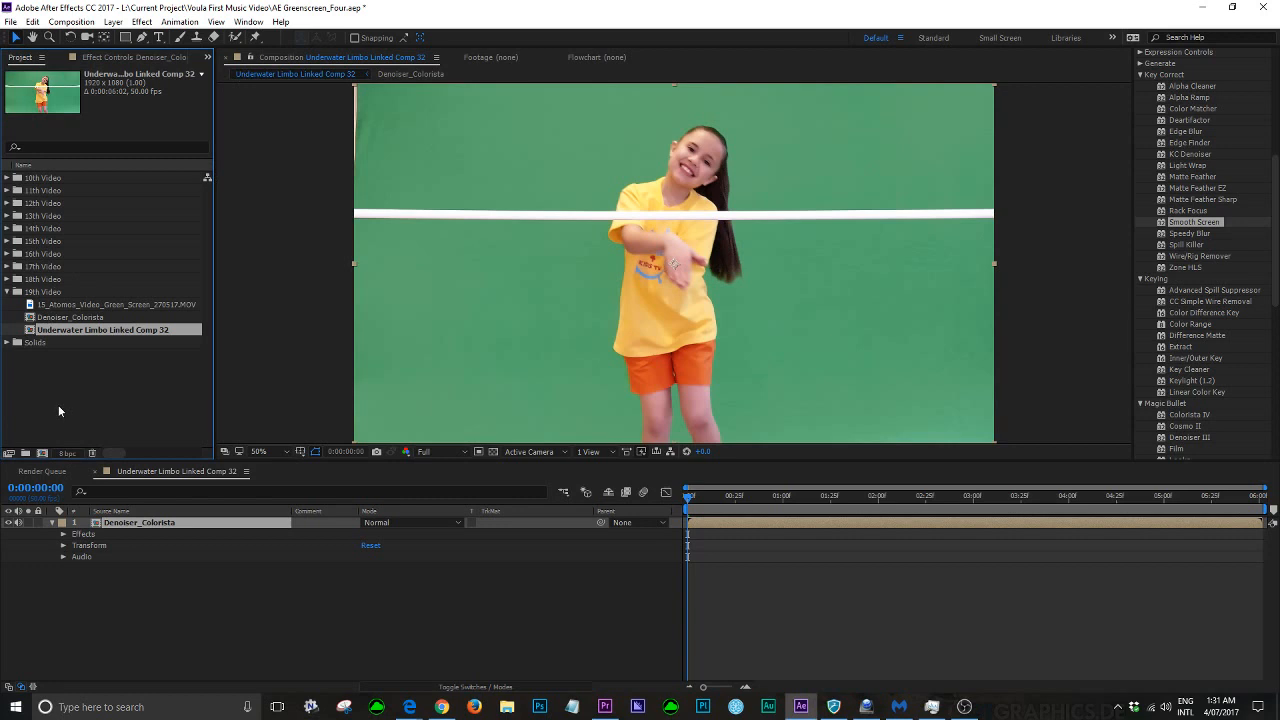
left_click(58, 405)
left_click(38, 292)
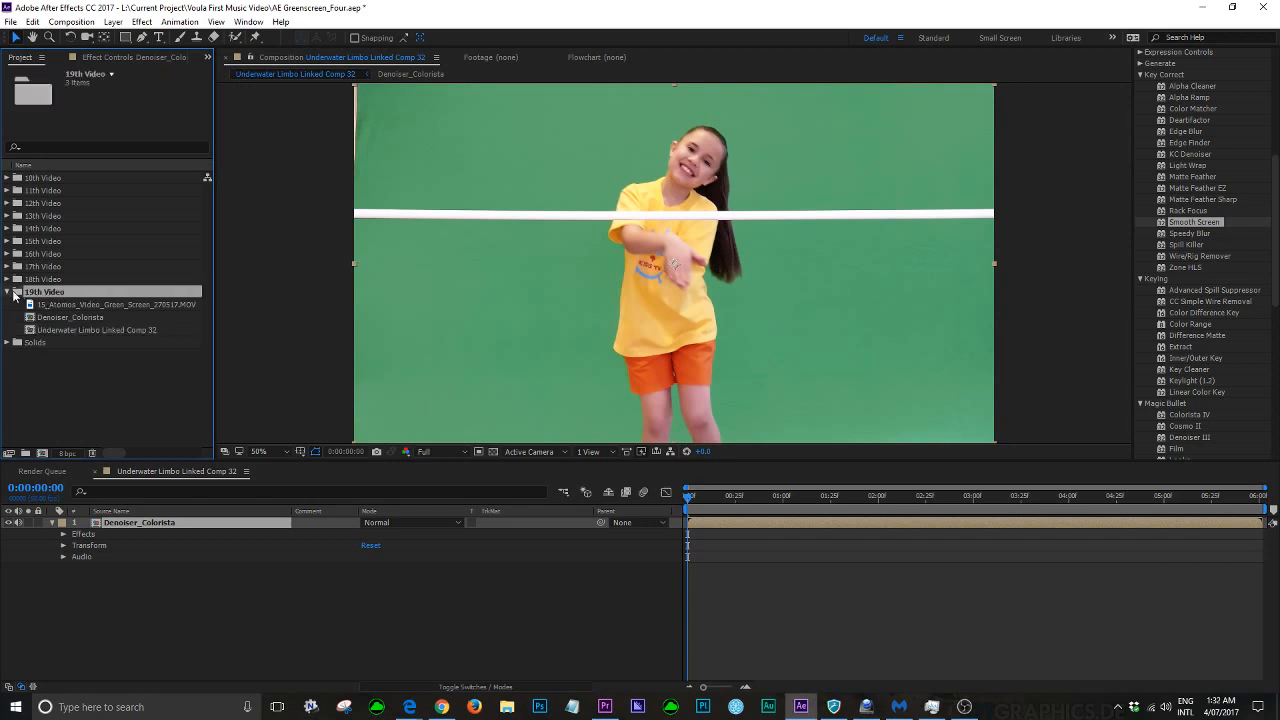
left_click(228, 603)
left_click(173, 522)
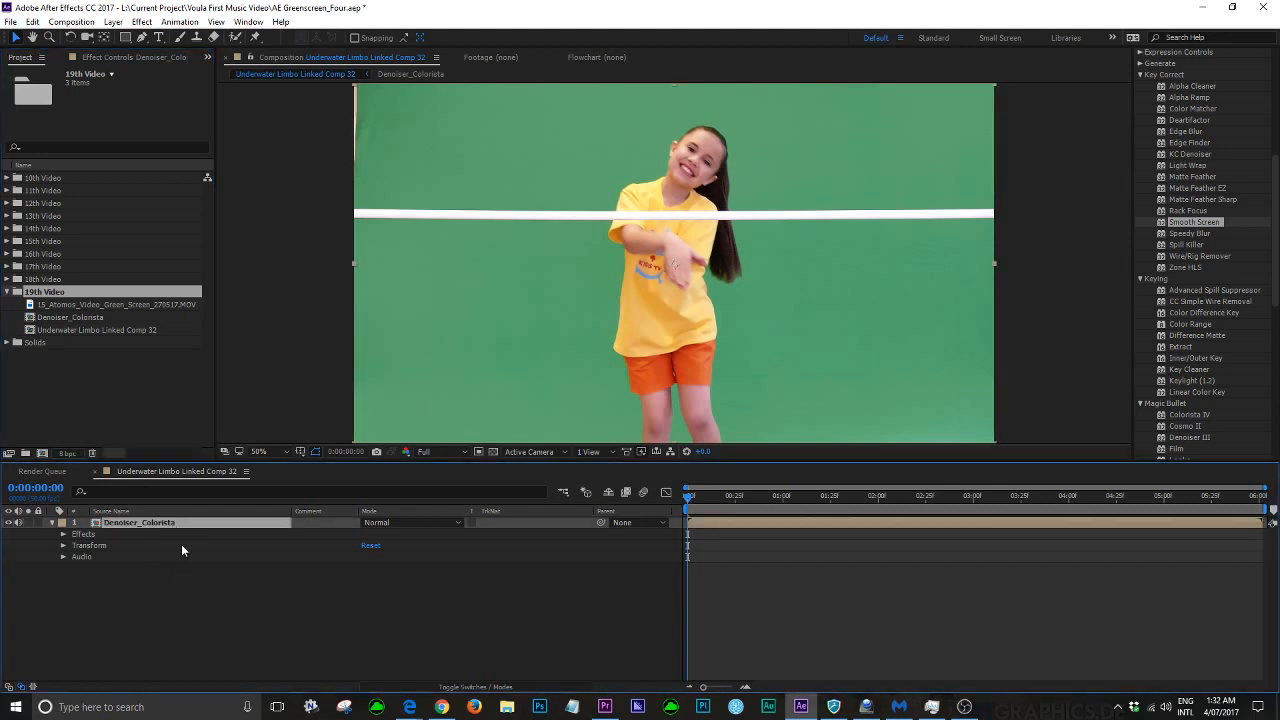
key("ctrl+shift+c")
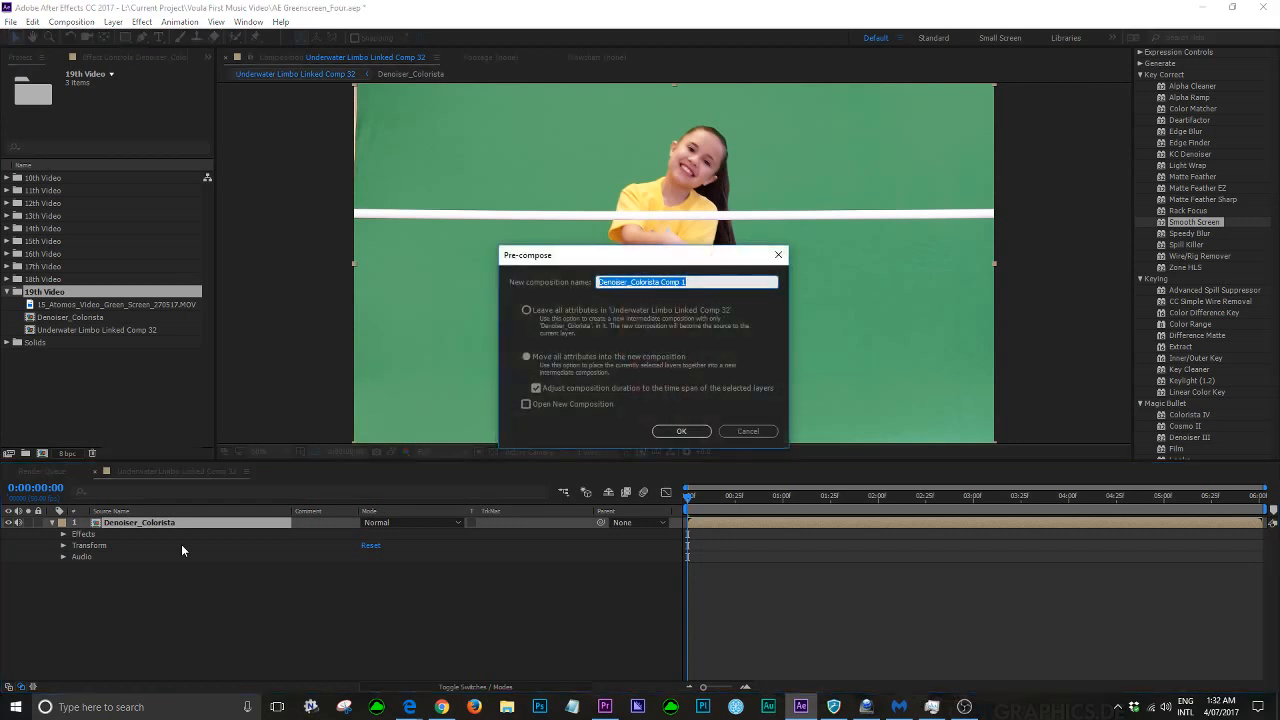
type("Smooth_K")
key("BackSpace")
type("Screen")
left_click(537, 388)
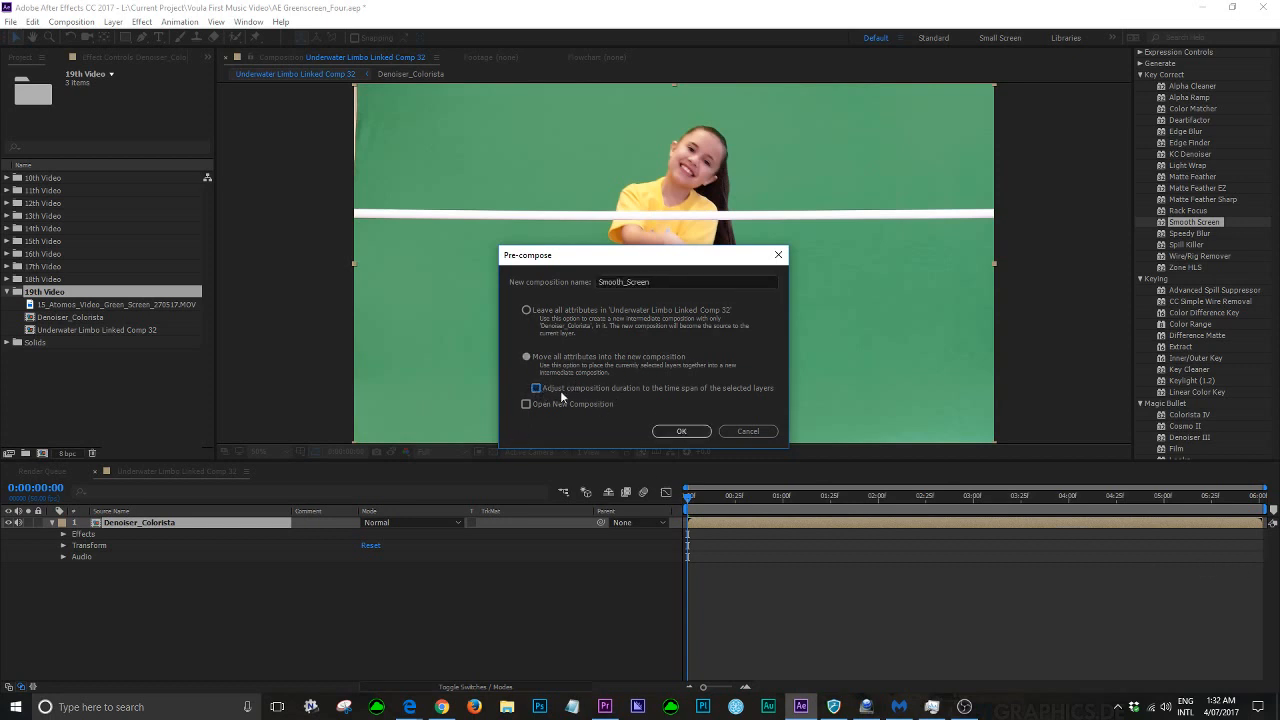
left_click(537, 389)
left_click(699, 434)
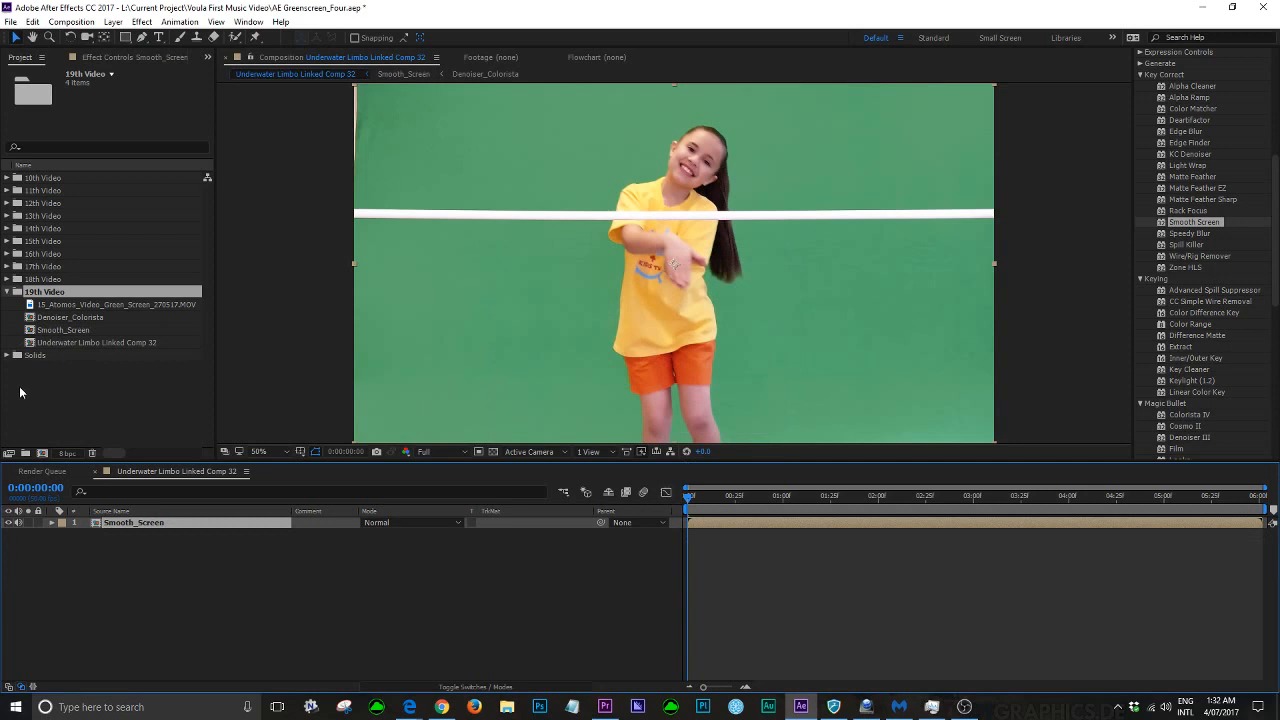
Open the Smooth_Screen composition, examine the effects on its layer, and close it to return to the linked composition
left_click(51, 522)
left_click(60, 330)
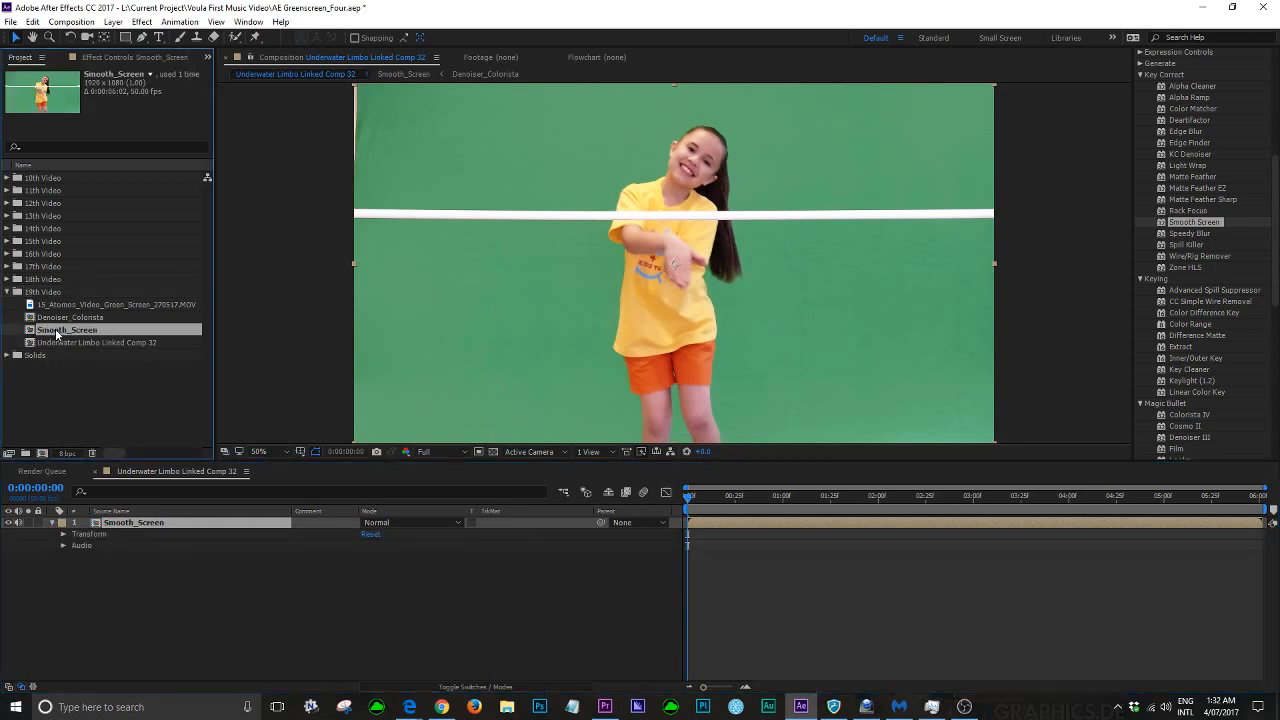
double_click(32, 334)
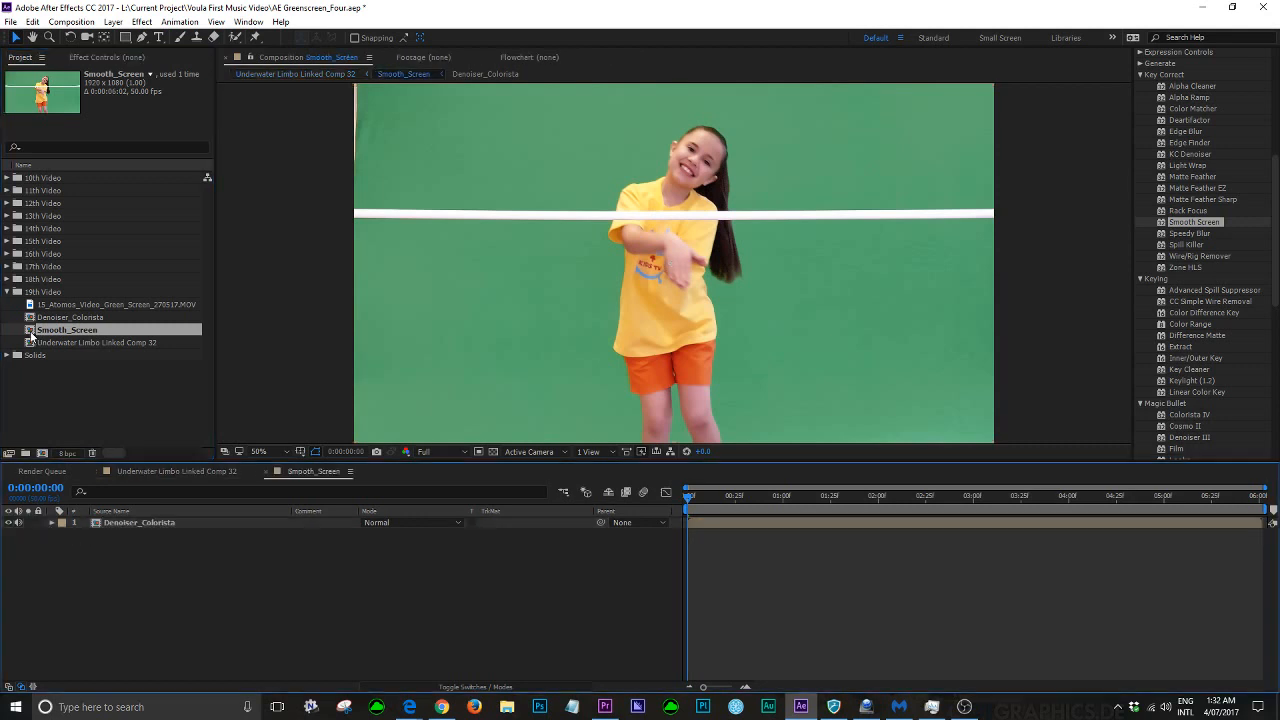
left_click(51, 522)
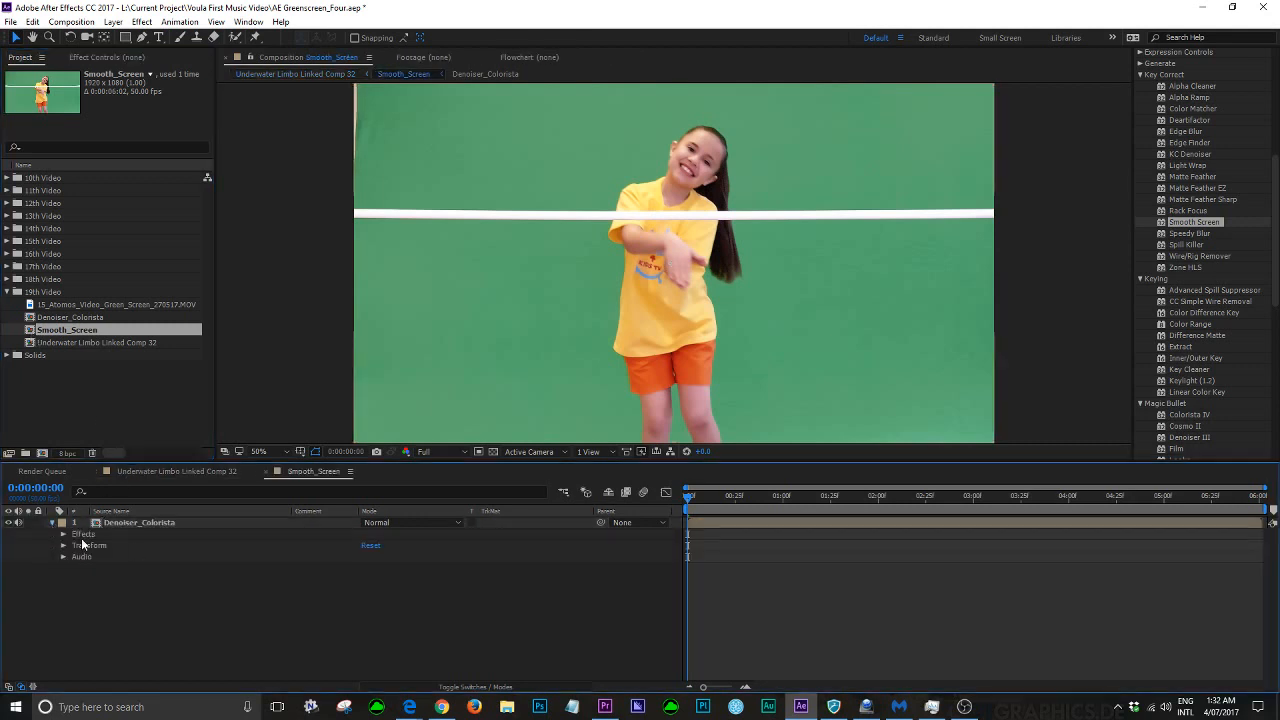
left_click(62, 534)
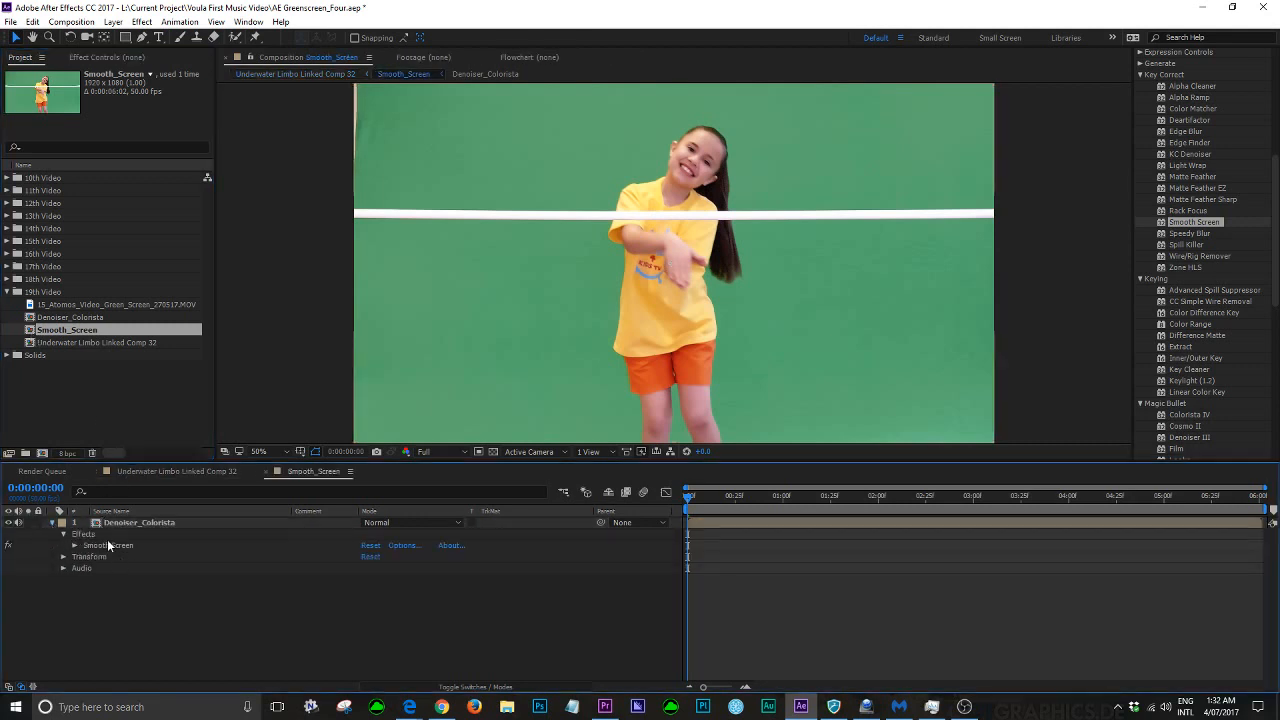
left_click(40, 291)
left_click(80, 342)
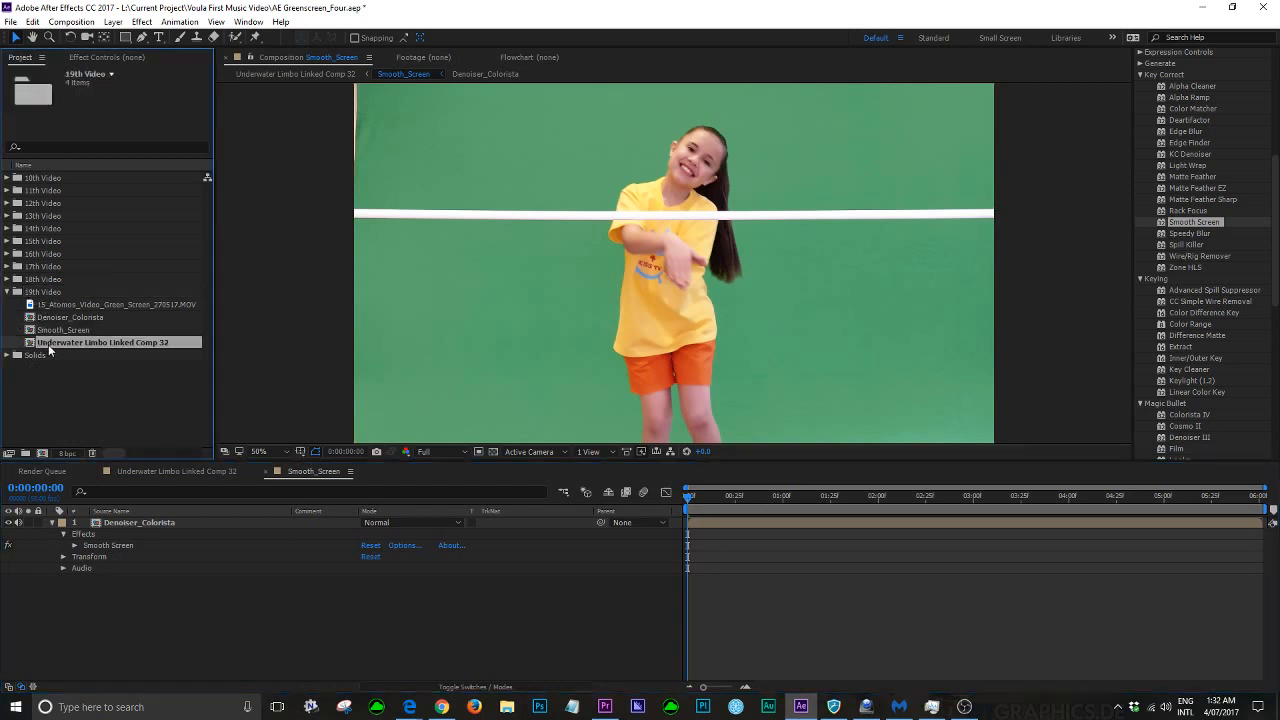
left_click(176, 471)
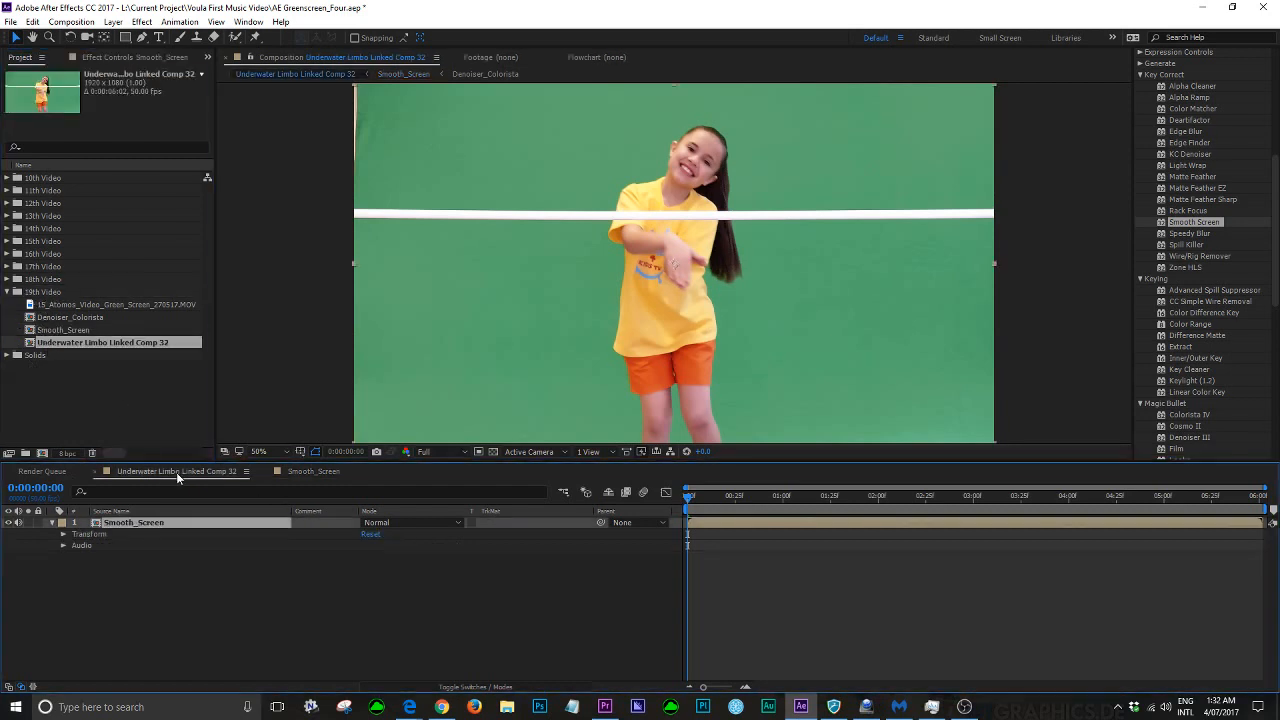
left_click(265, 471)
Apply Primatte Keyer to the Smooth_Screen layer, set its deartifacting mode to HDCAM, and check the edges around the hand and hair
scroll(1235, 345, "down", 5)
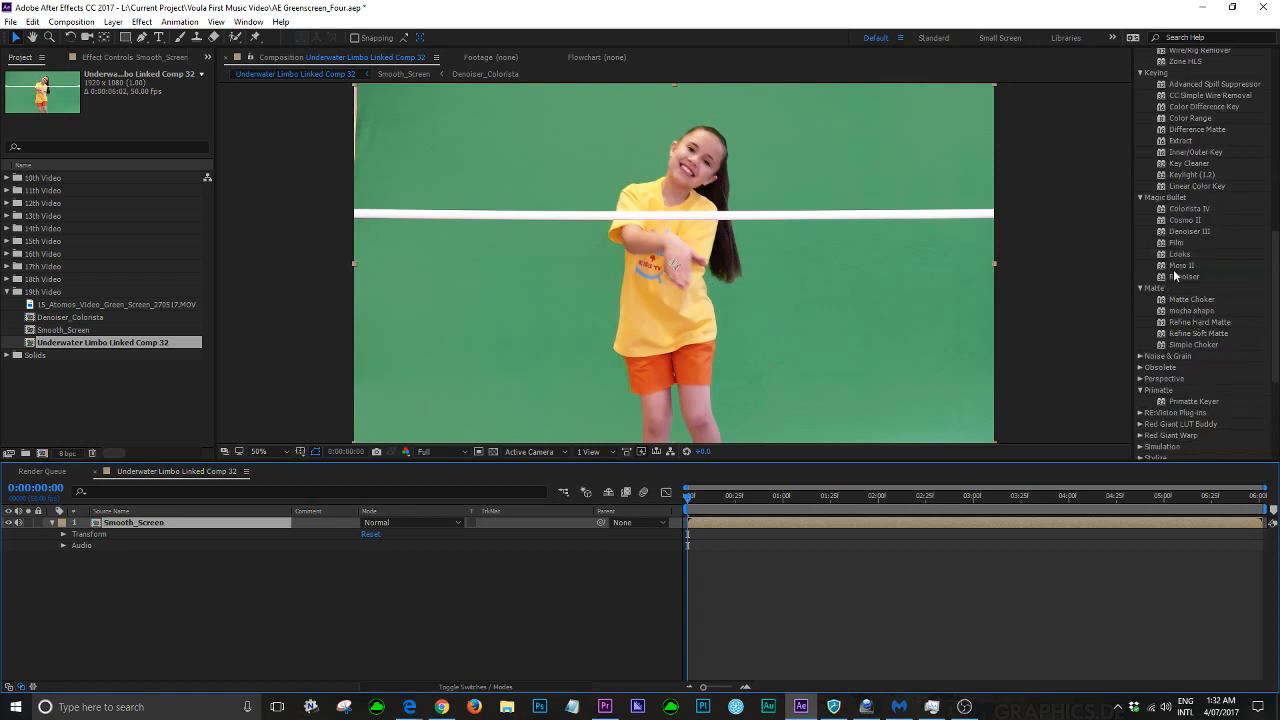
left_click(1162, 401)
left_click_drag(1160, 402, 856, 521)
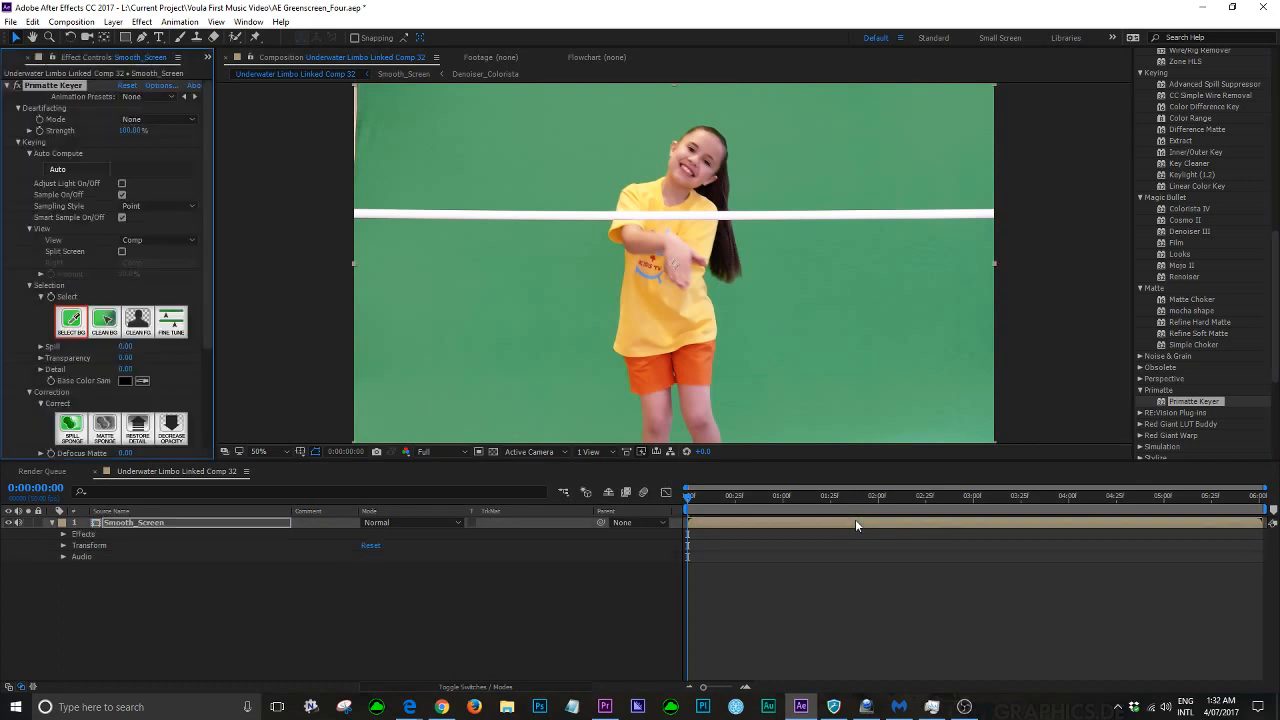
left_click(173, 118)
left_click(159, 164)
scroll(676, 316, "up", 4)
scroll(676, 316, "down", 1)
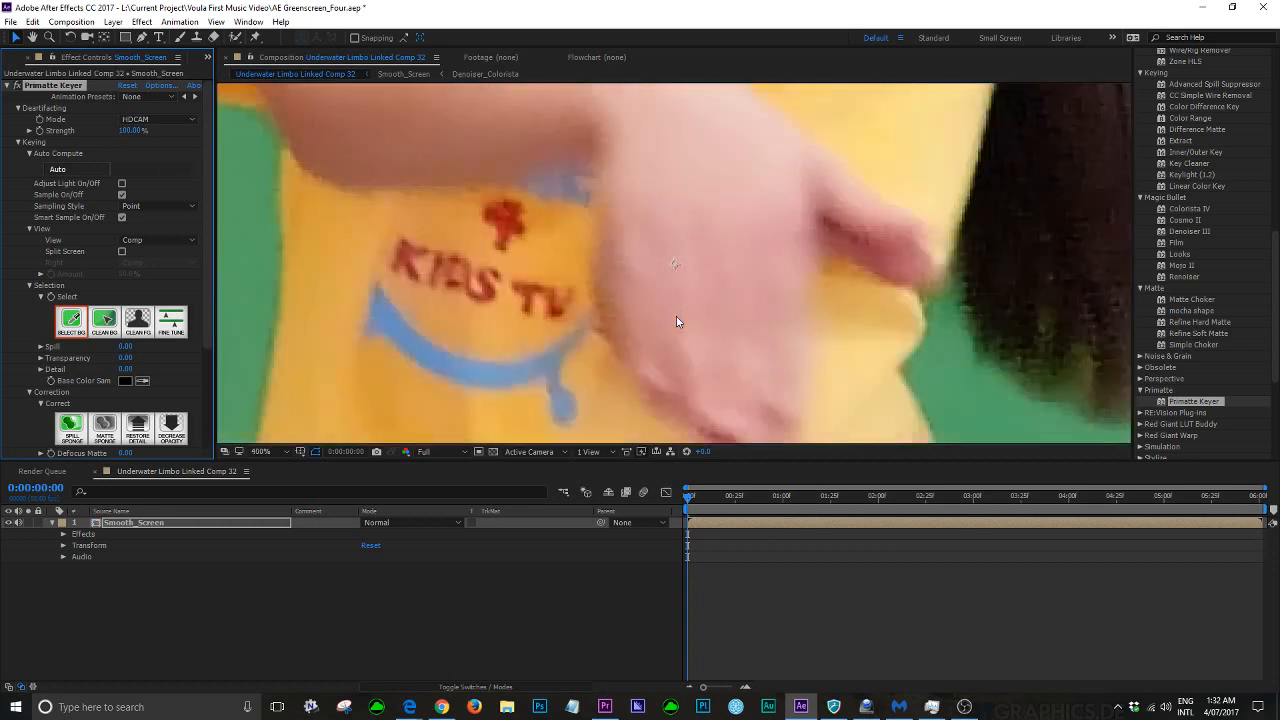
scroll(676, 316, "down", 2)
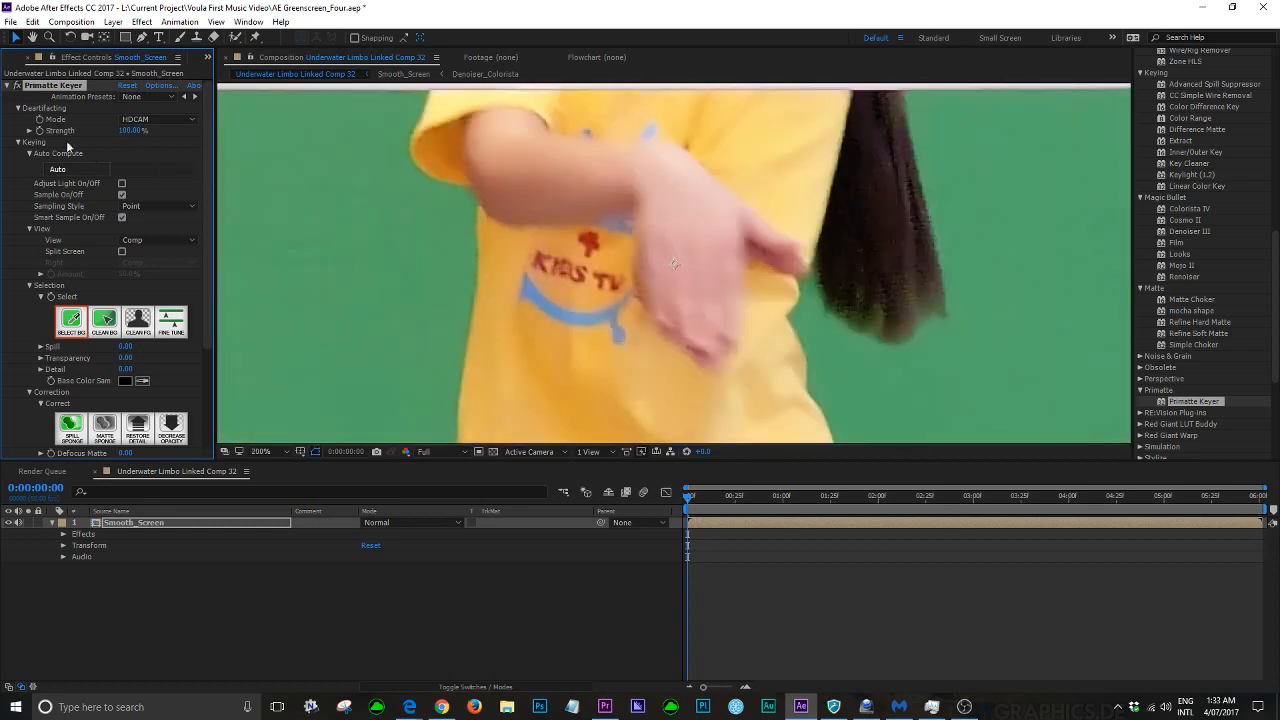
Compare another Primatte Keyer deartifacting mode with HDCAM on the hand and hair edges, keeping HDCAM
left_click(155, 119)
left_click(151, 135)
left_click(155, 119)
left_click(150, 166)
Key out the green background with Select BG, sampling the green around the girl's shoulder, head and ponytail
scroll(208, 196, "down", 2)
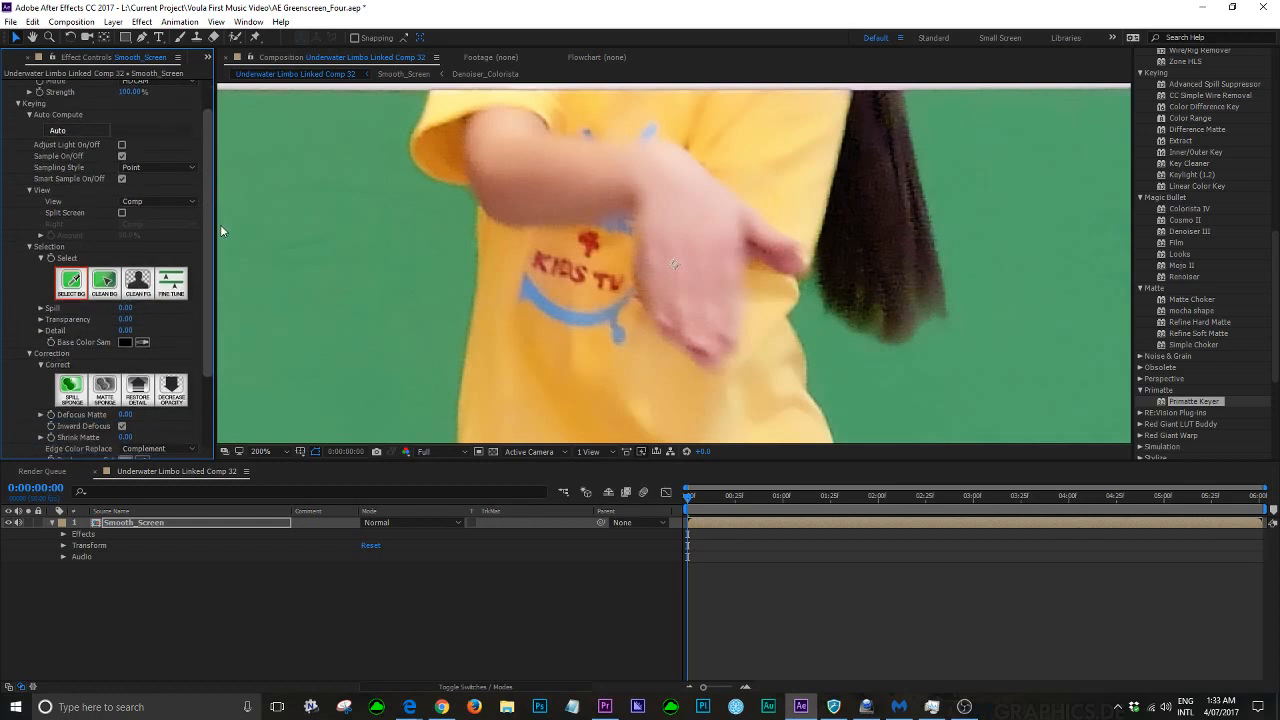
key("comma")
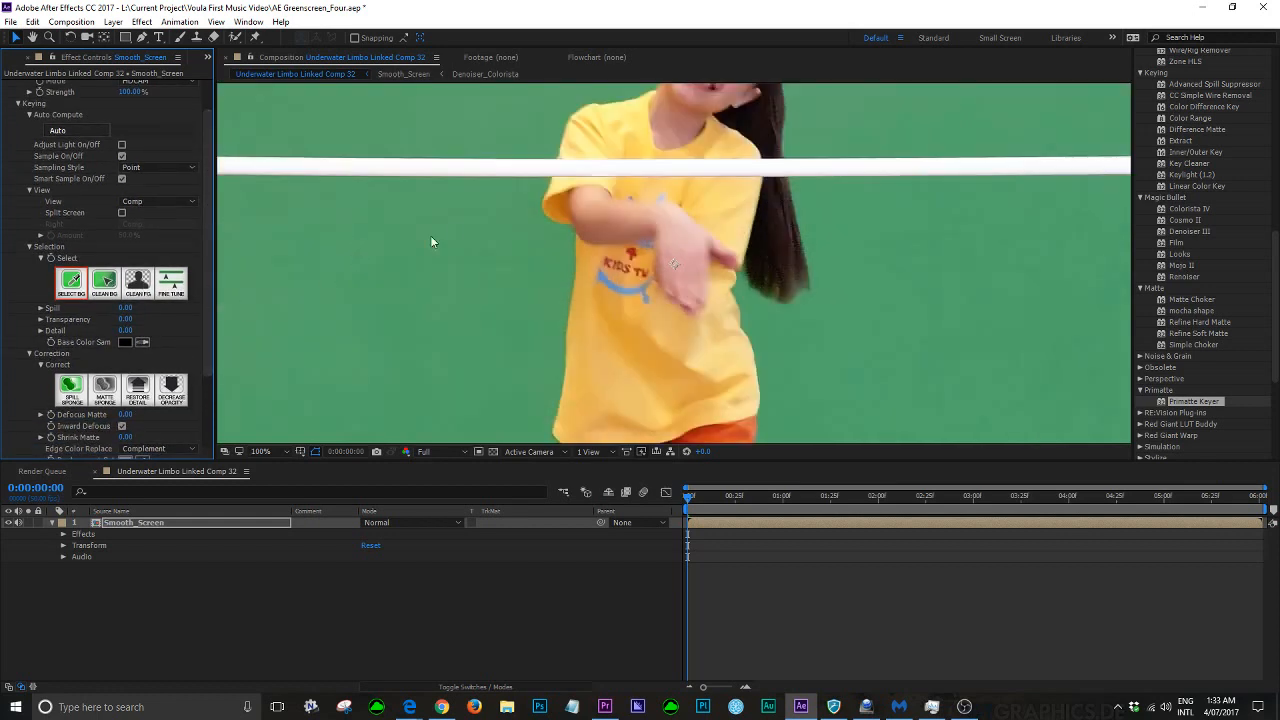
key("comma")
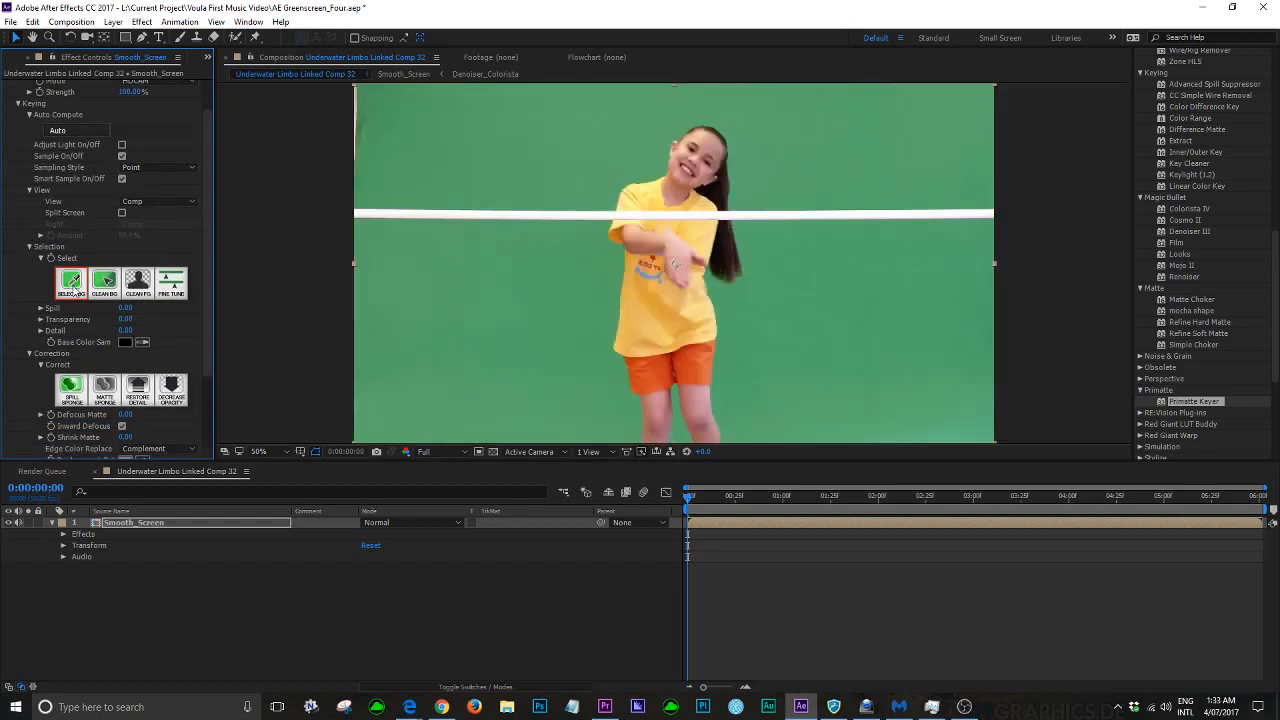
left_click_drag(606, 190, 622, 172)
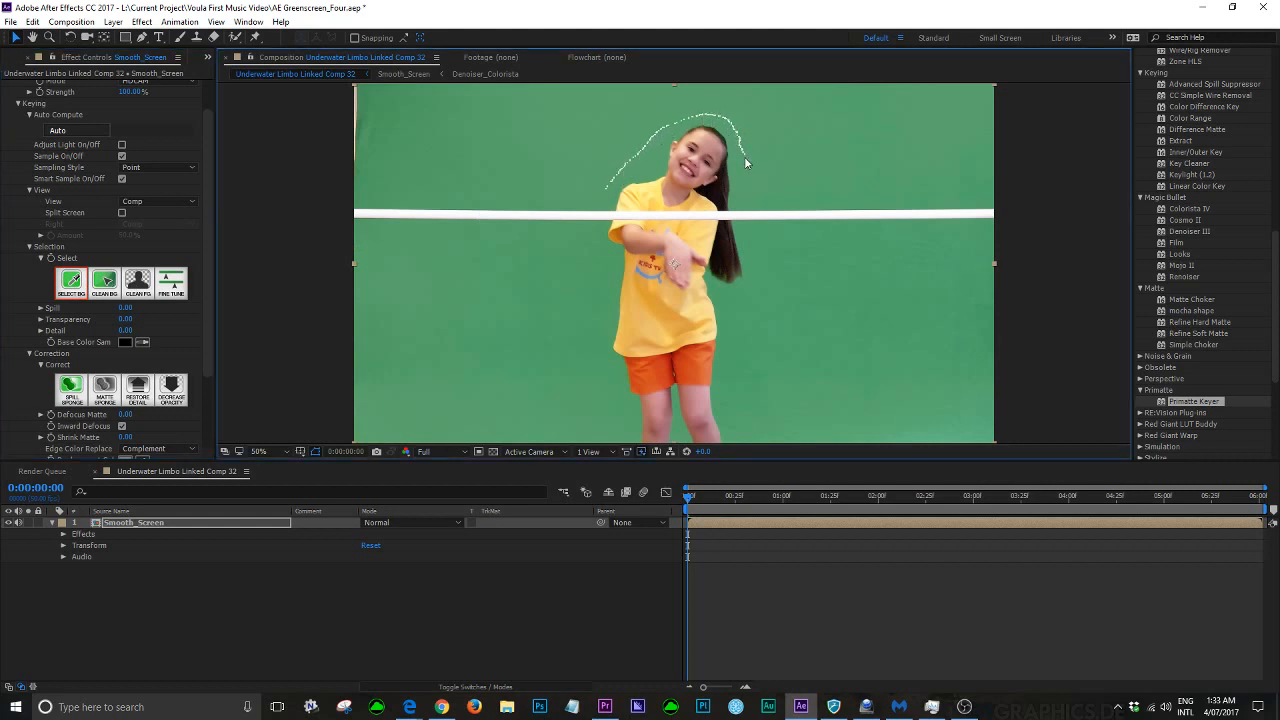
left_click_drag(740, 207, 743, 208)
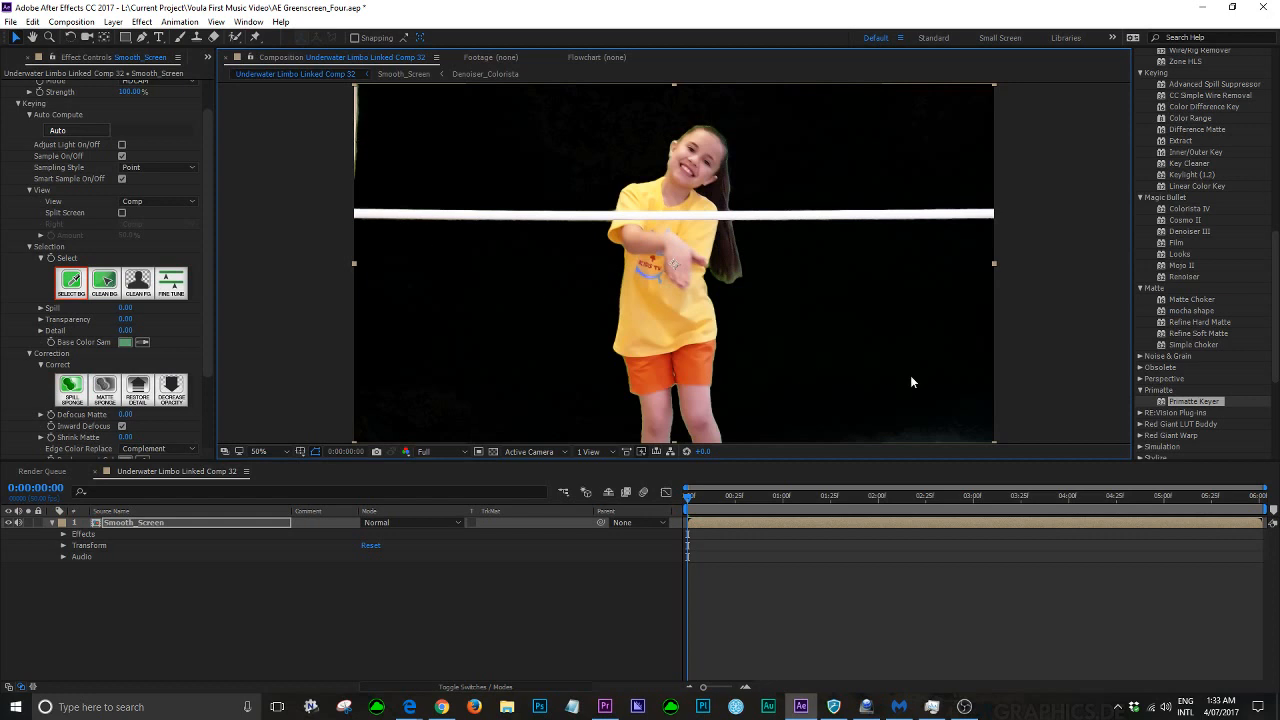
Clean the leftover background noise with Clean BG, trying Adjust Light and switching it off again
left_click(106, 285)
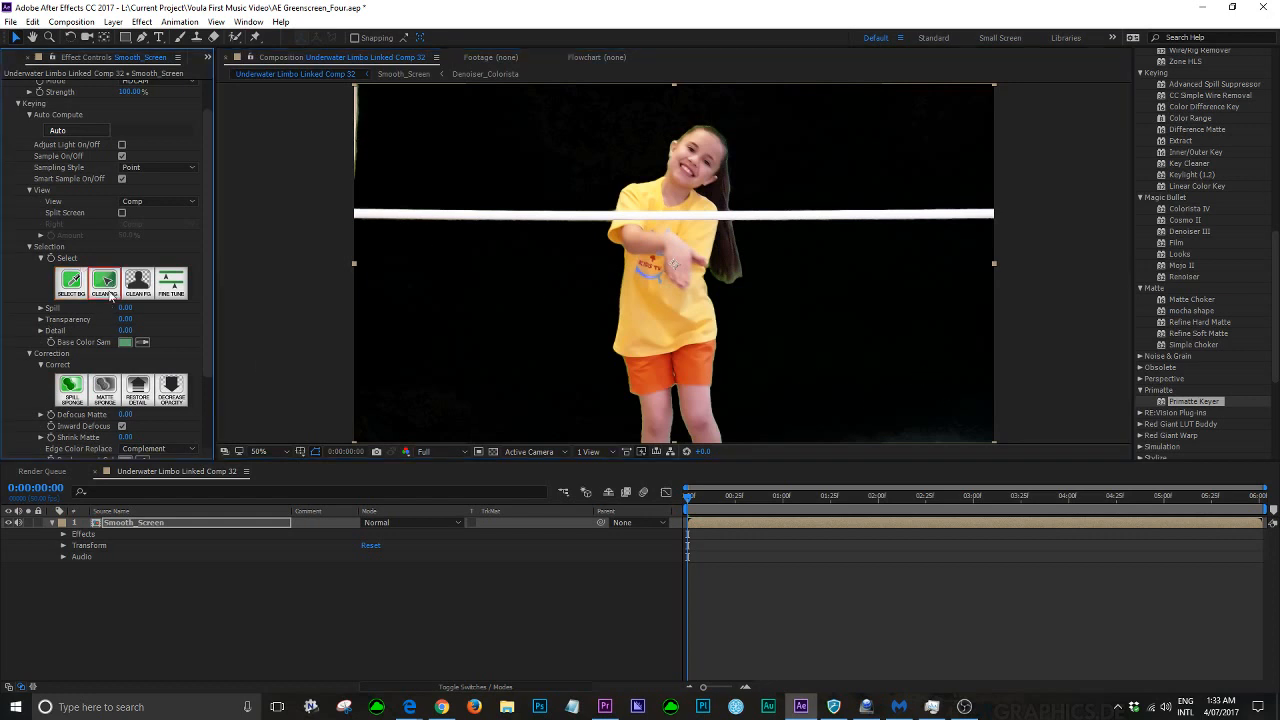
left_click(124, 146)
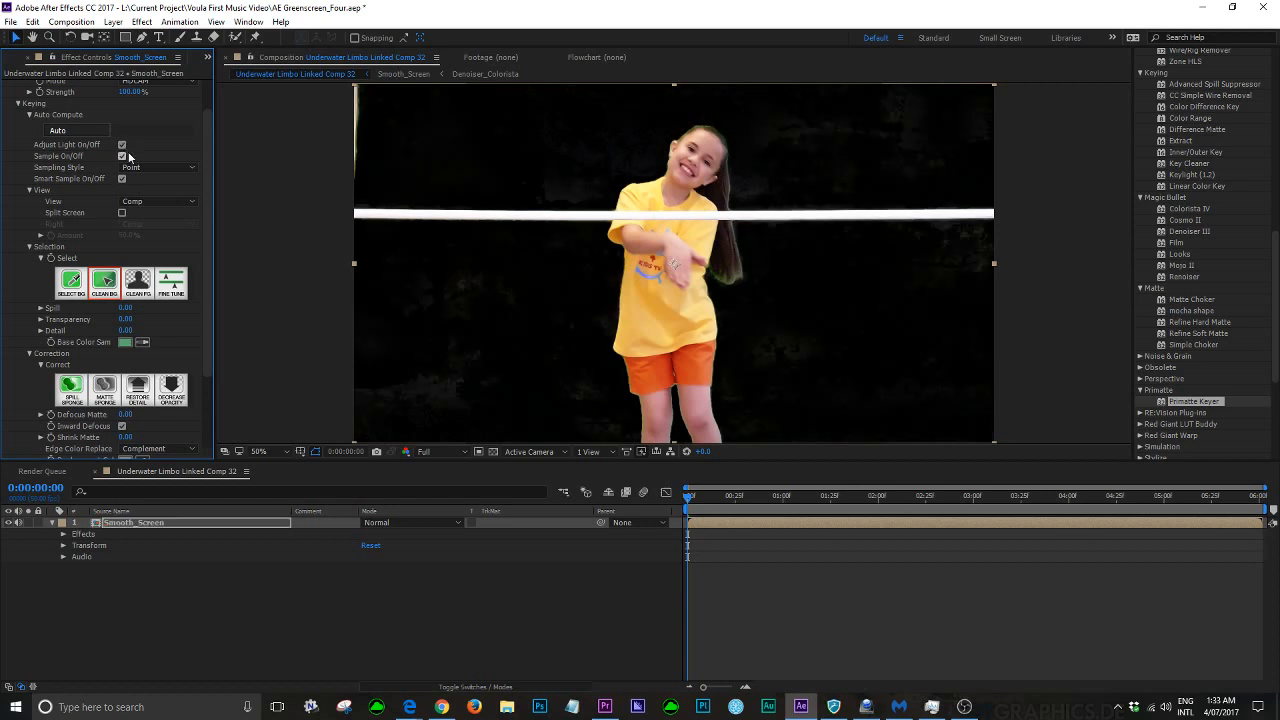
left_click(913, 150)
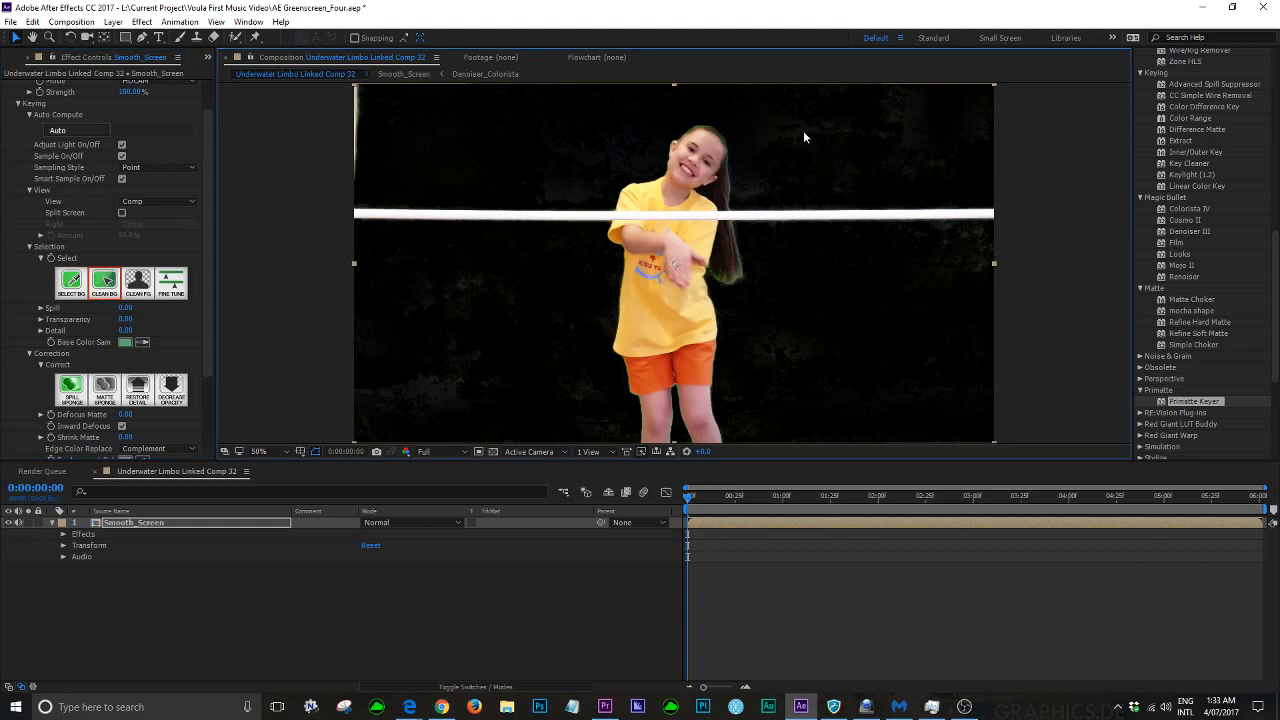
left_click(122, 145)
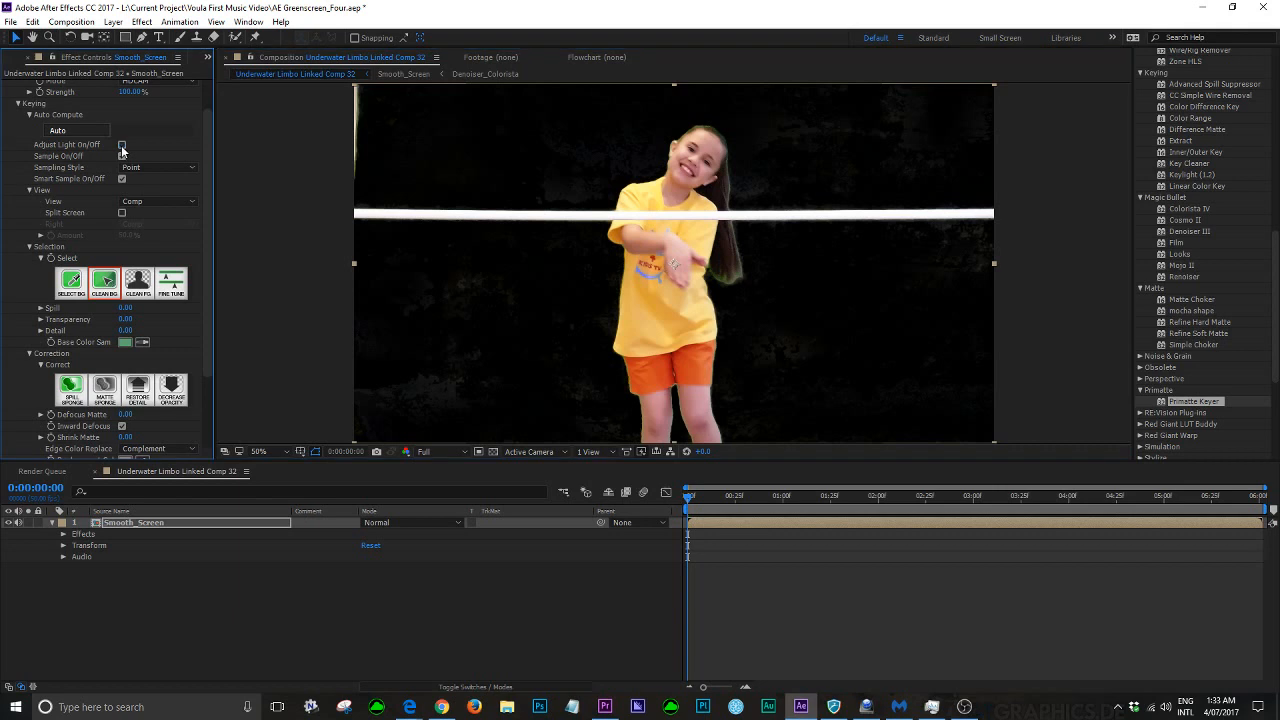
left_click(122, 156)
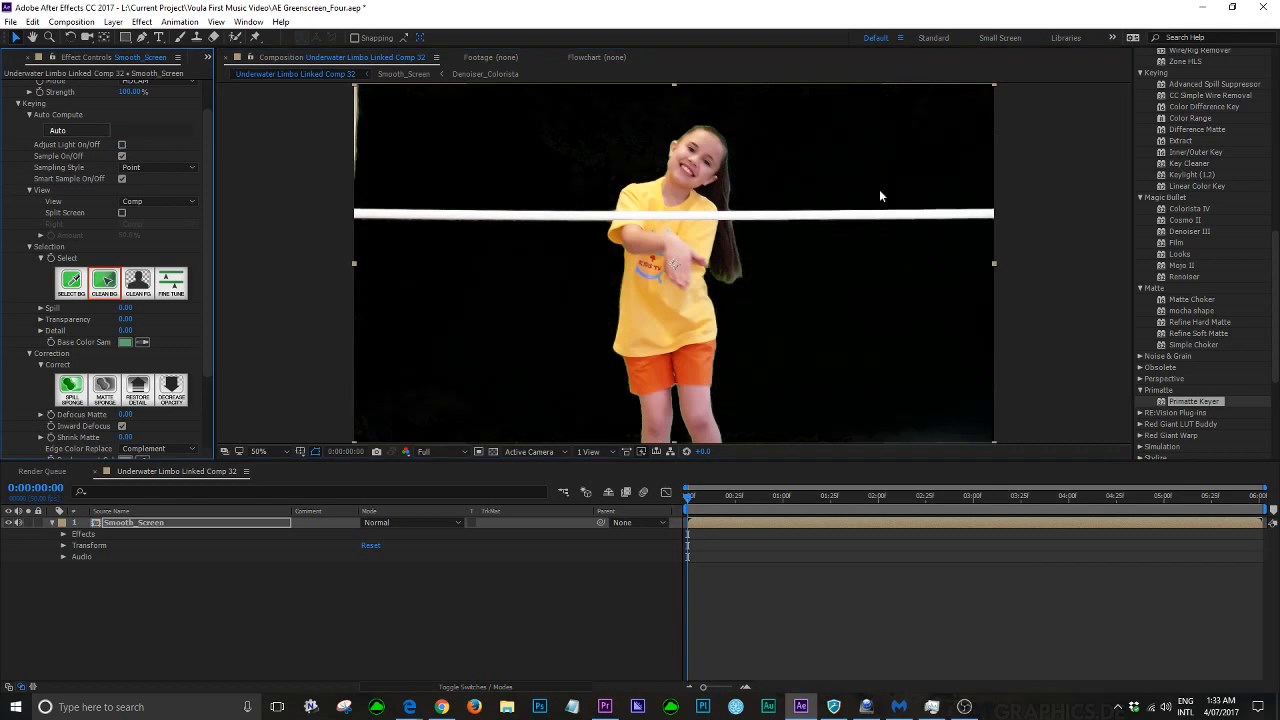
left_click(951, 438)
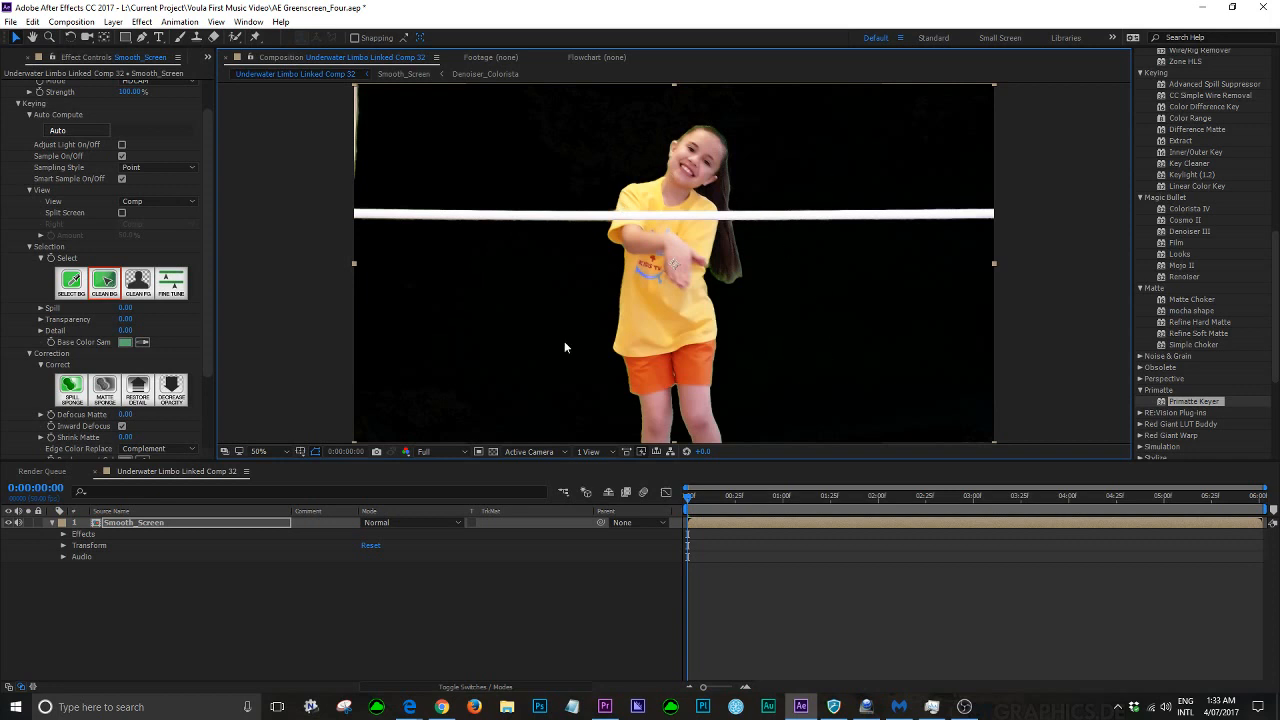
Sample the girl's orange shorts with Clean FG and switch the Primatte view to Matte
left_click(141, 292)
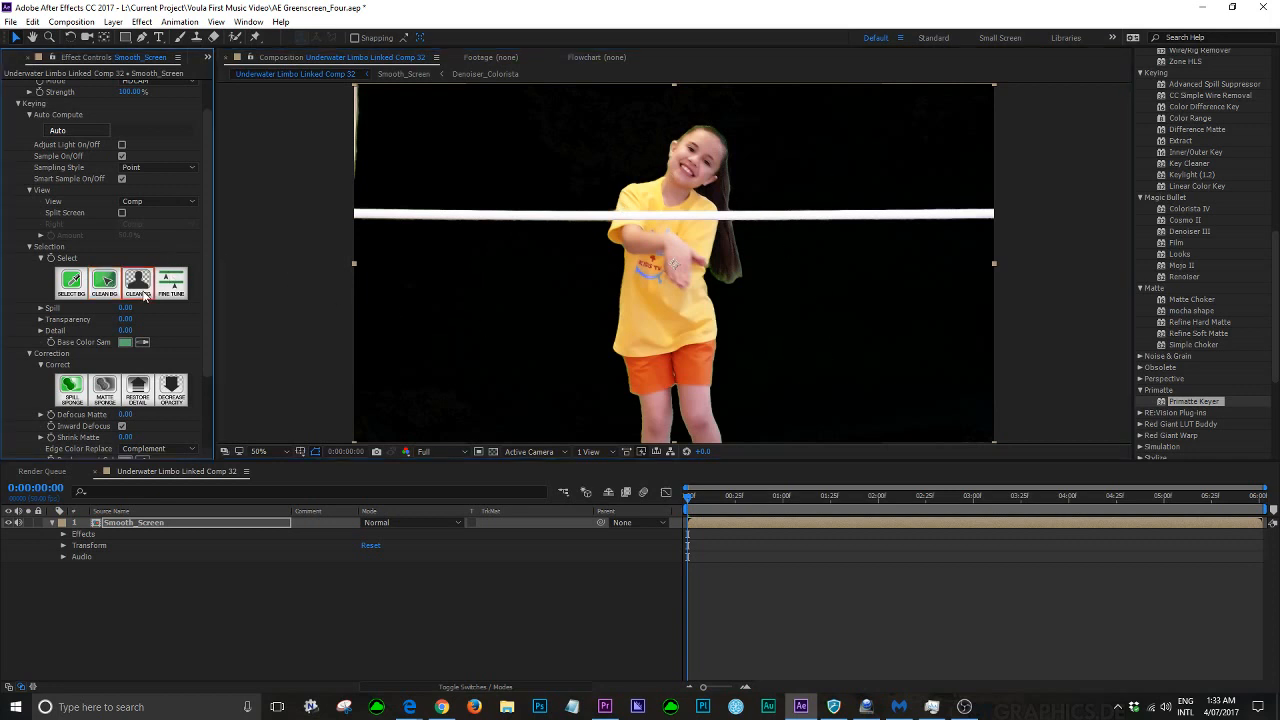
left_click(658, 374)
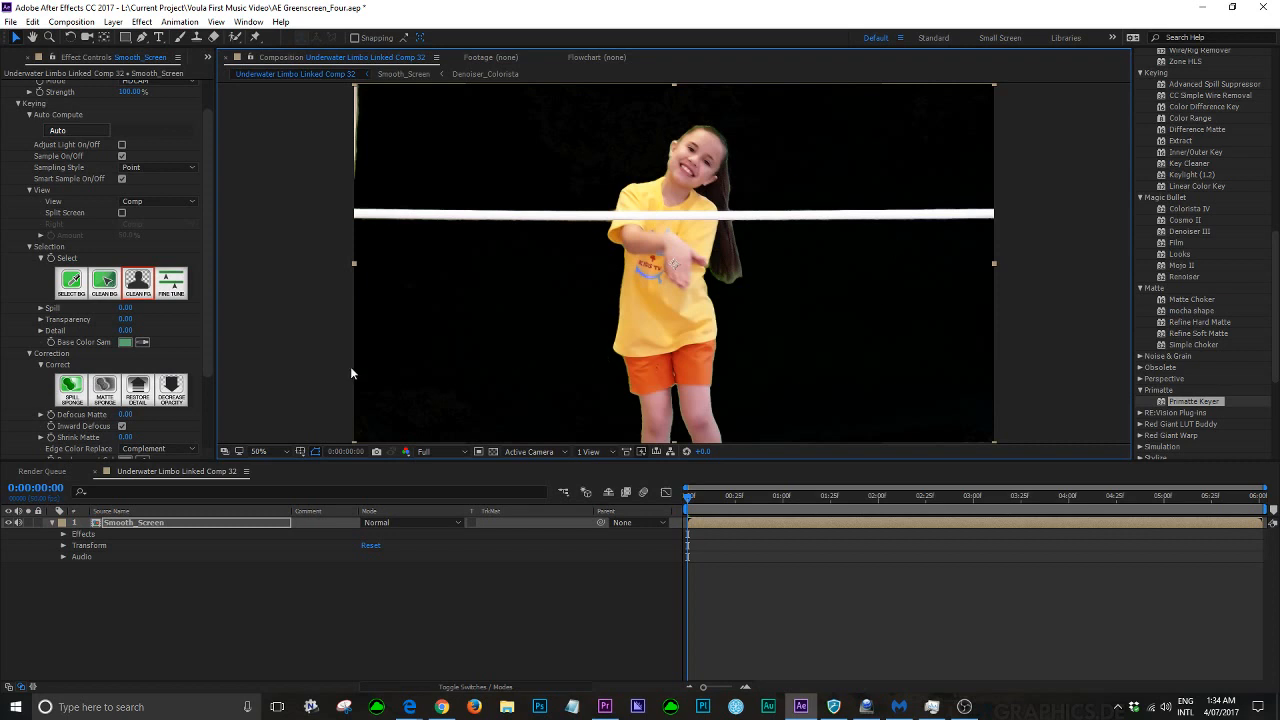
left_click(183, 202)
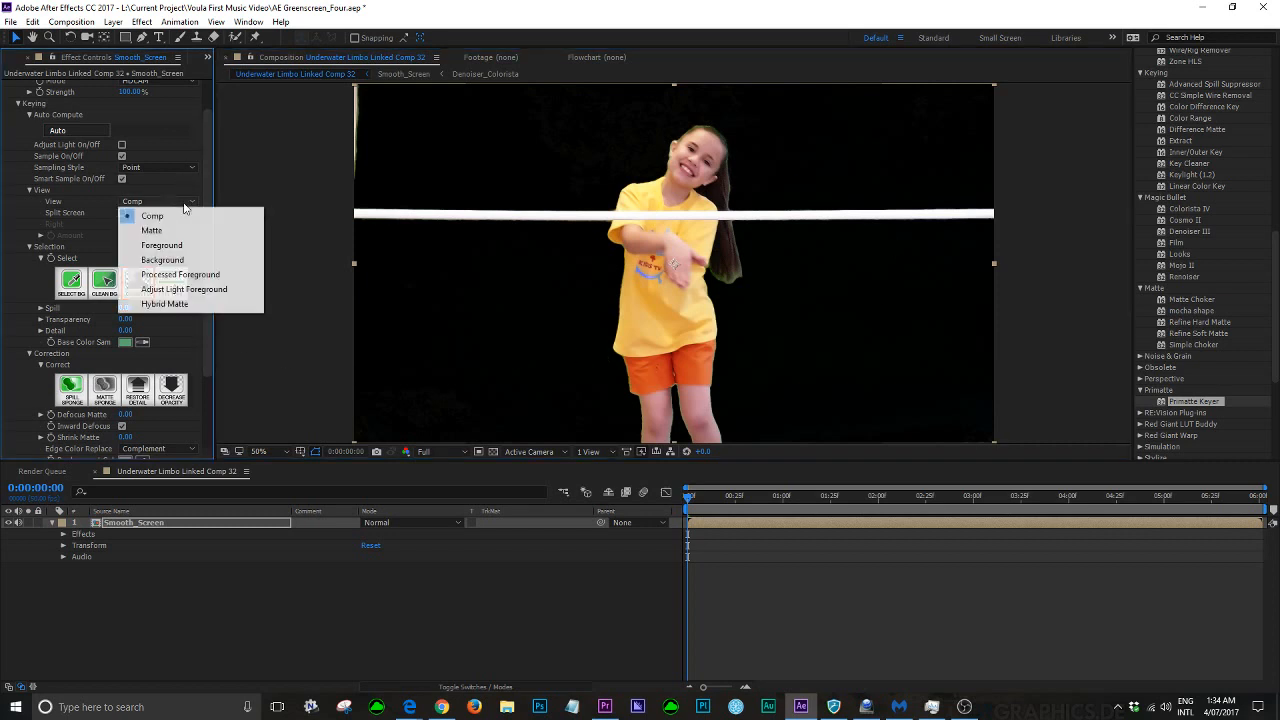
left_click(164, 231)
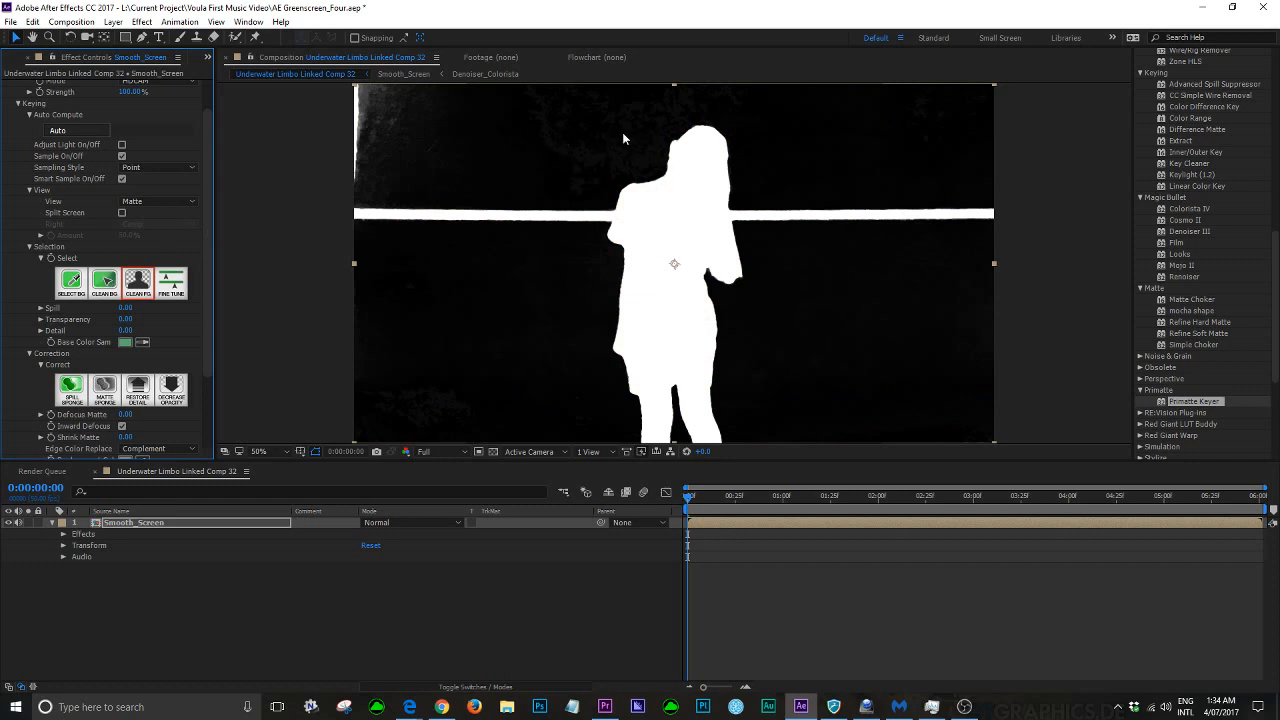
Clean the grey noise from the matte's black background with Clean BG, including the upper-left corner, and return the view to Comp
left_click(105, 283)
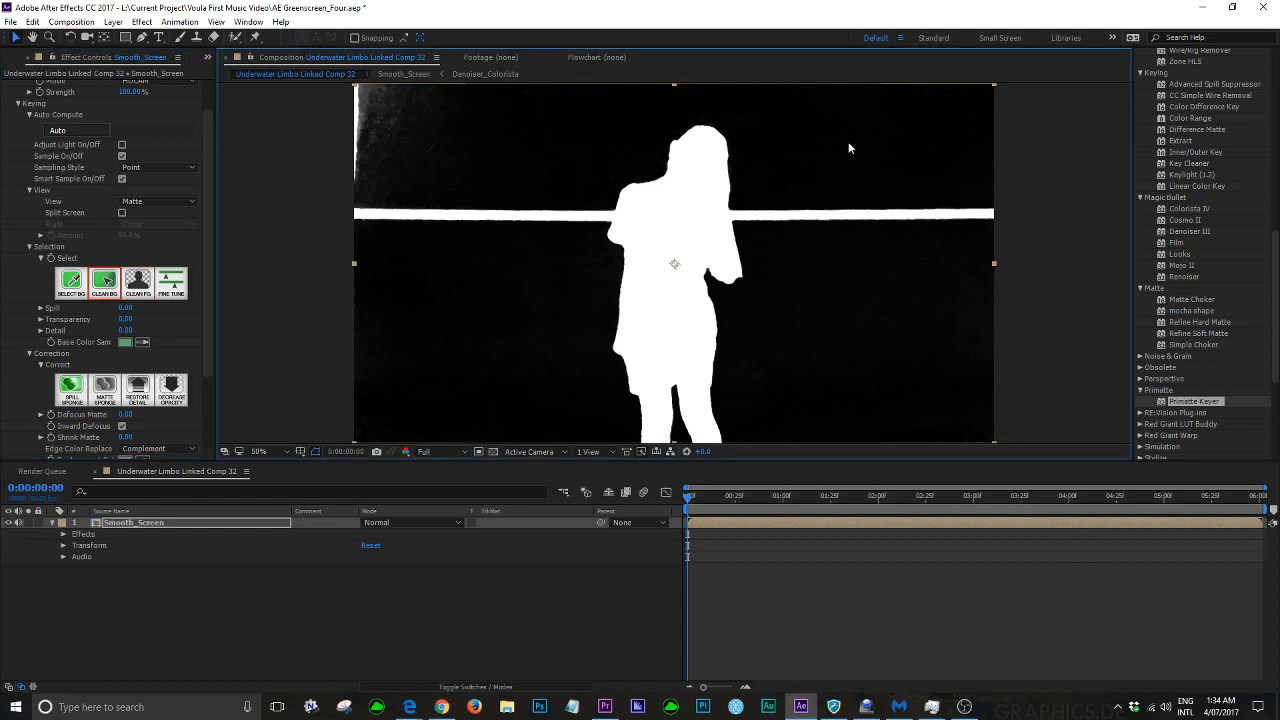
left_click(367, 107)
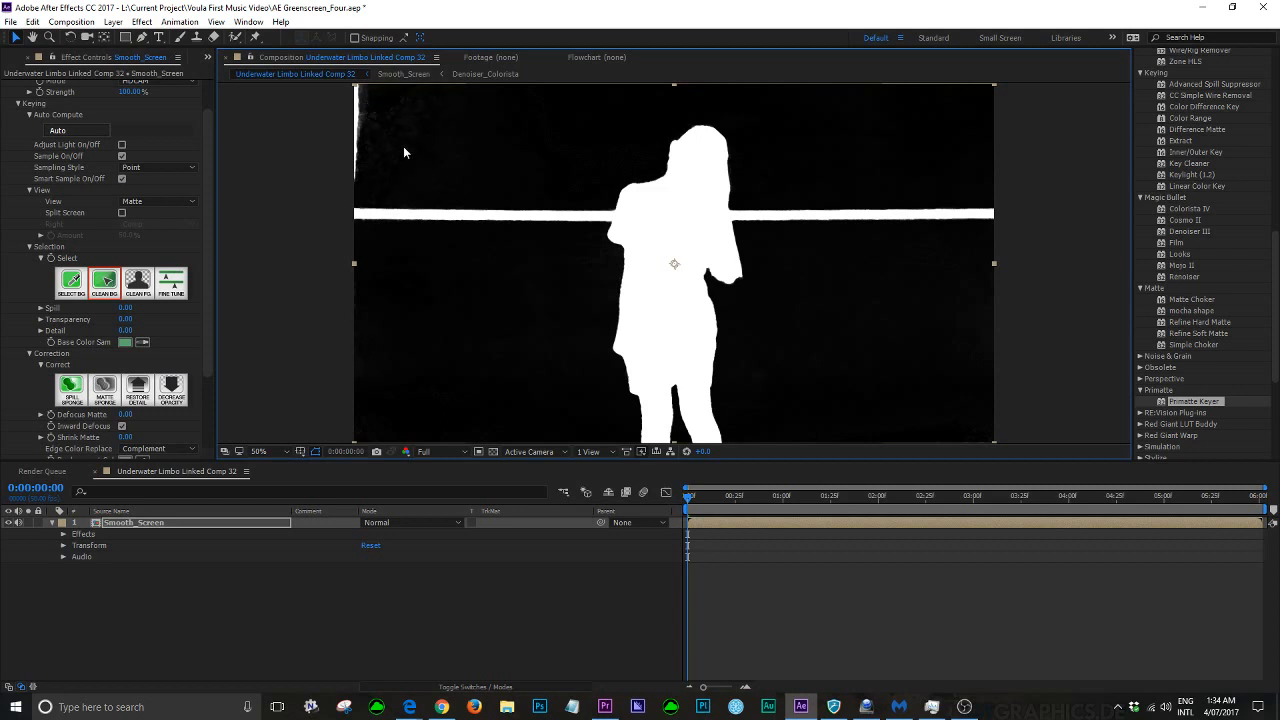
left_click(377, 133)
left_click(155, 201)
left_click(158, 216)
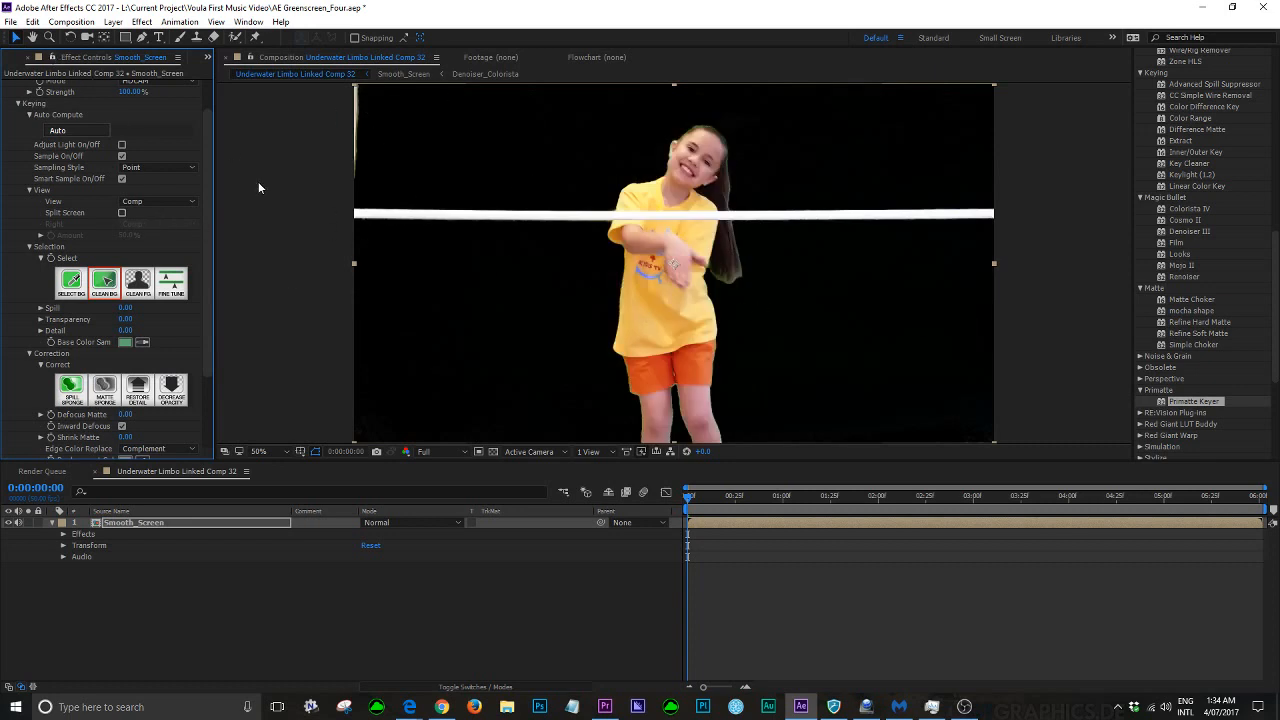
Expand the Smooth_Screen layer's effects in the timeline to expose the selected Primatte Keyer
left_click(51, 524)
left_click(51, 523)
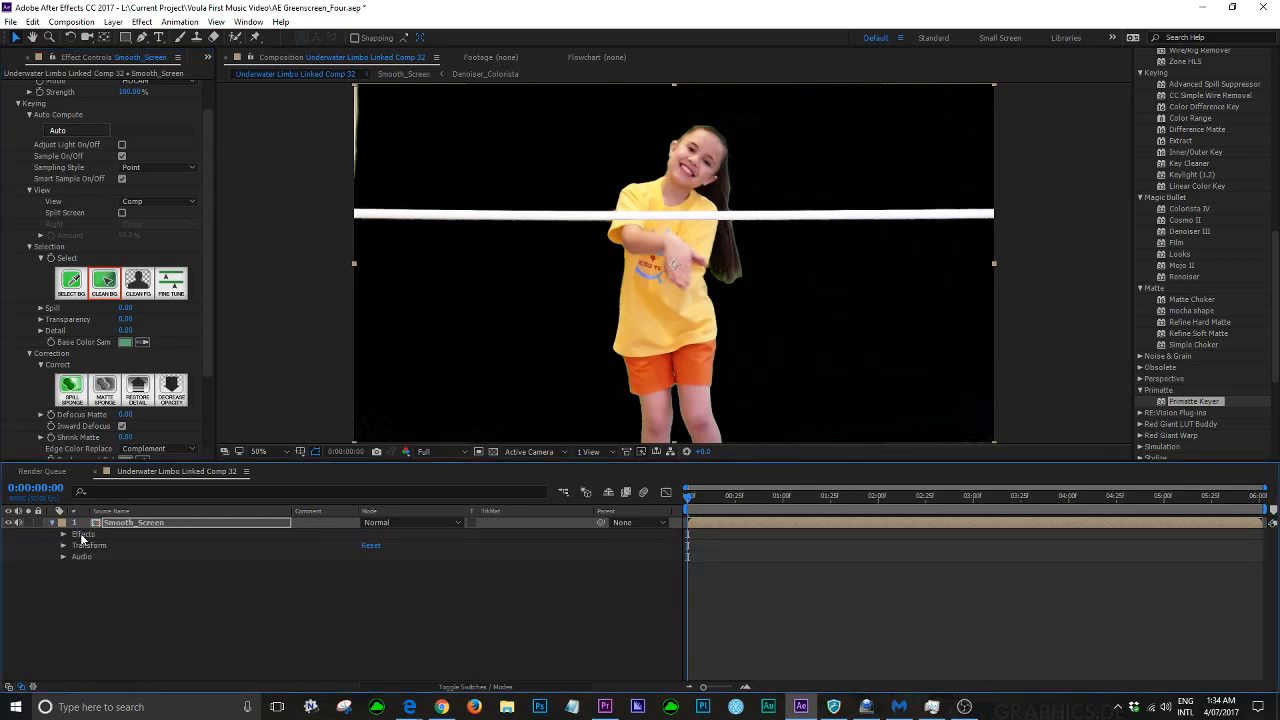
left_click(62, 535)
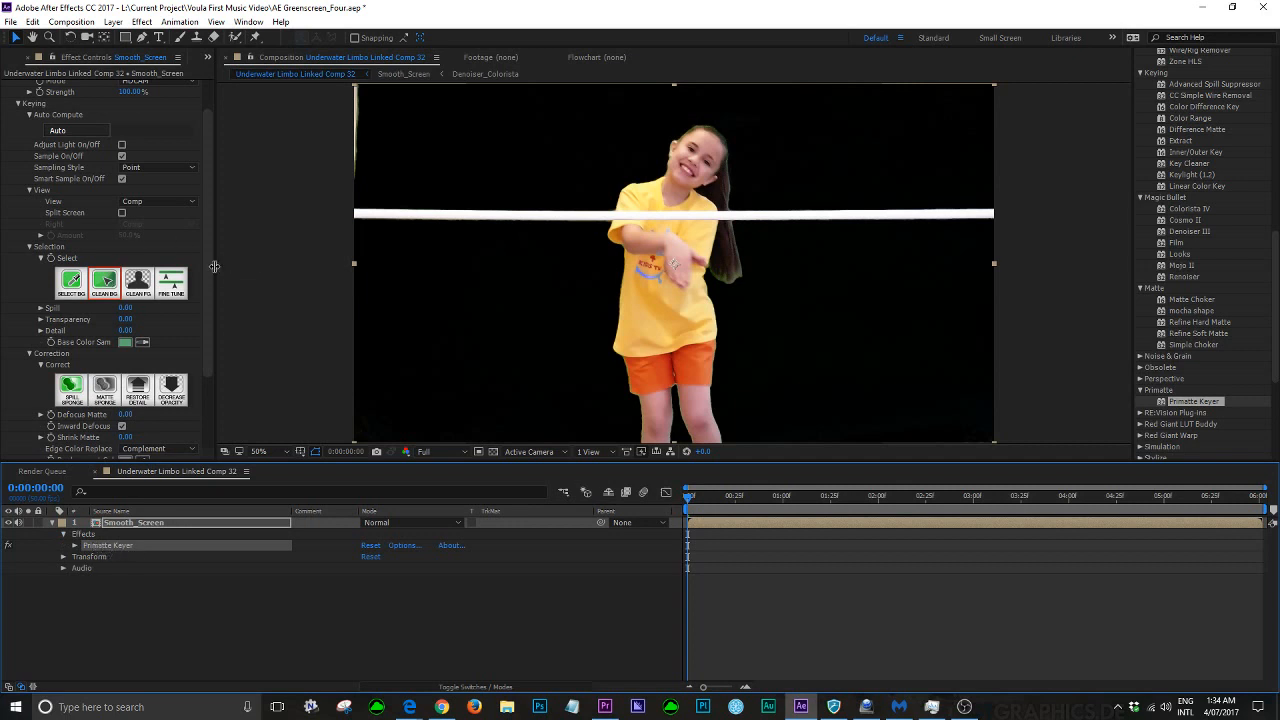
scroll(210, 266, "up", 1)
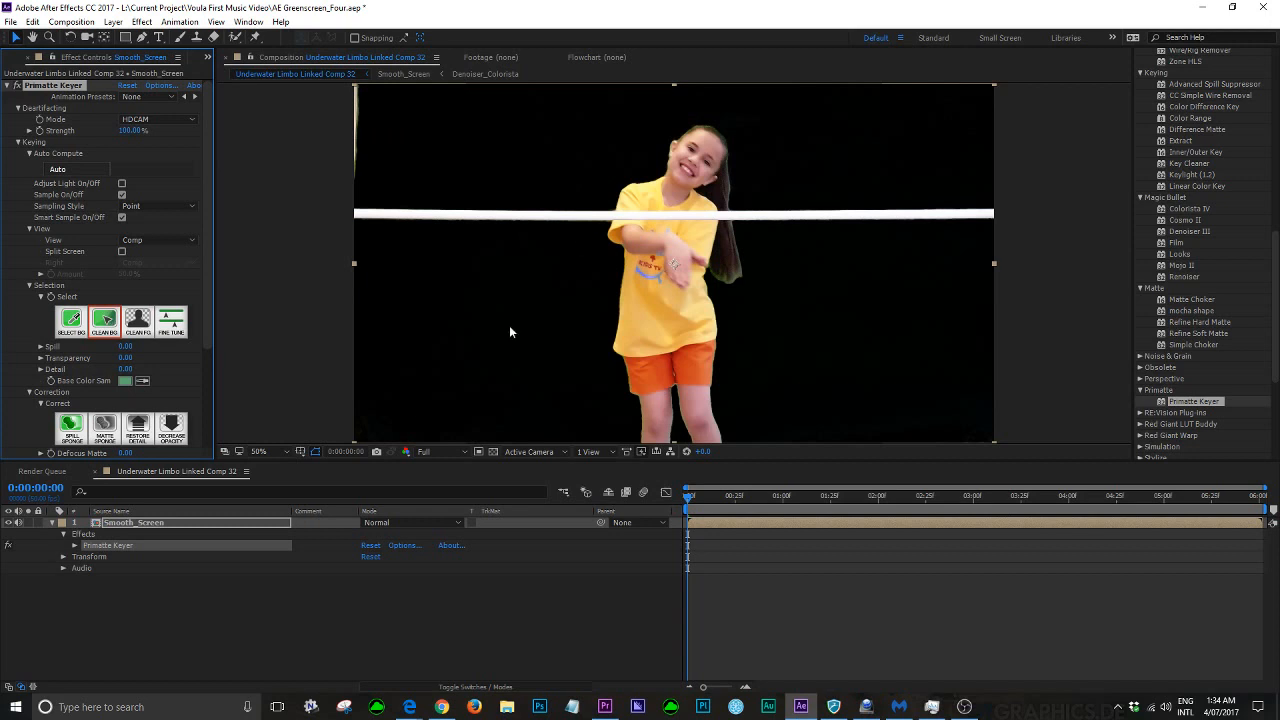
Try sampling the background with Primatte Keyer deselected, undo the layer change, and reselect the effect
left_click(132, 632)
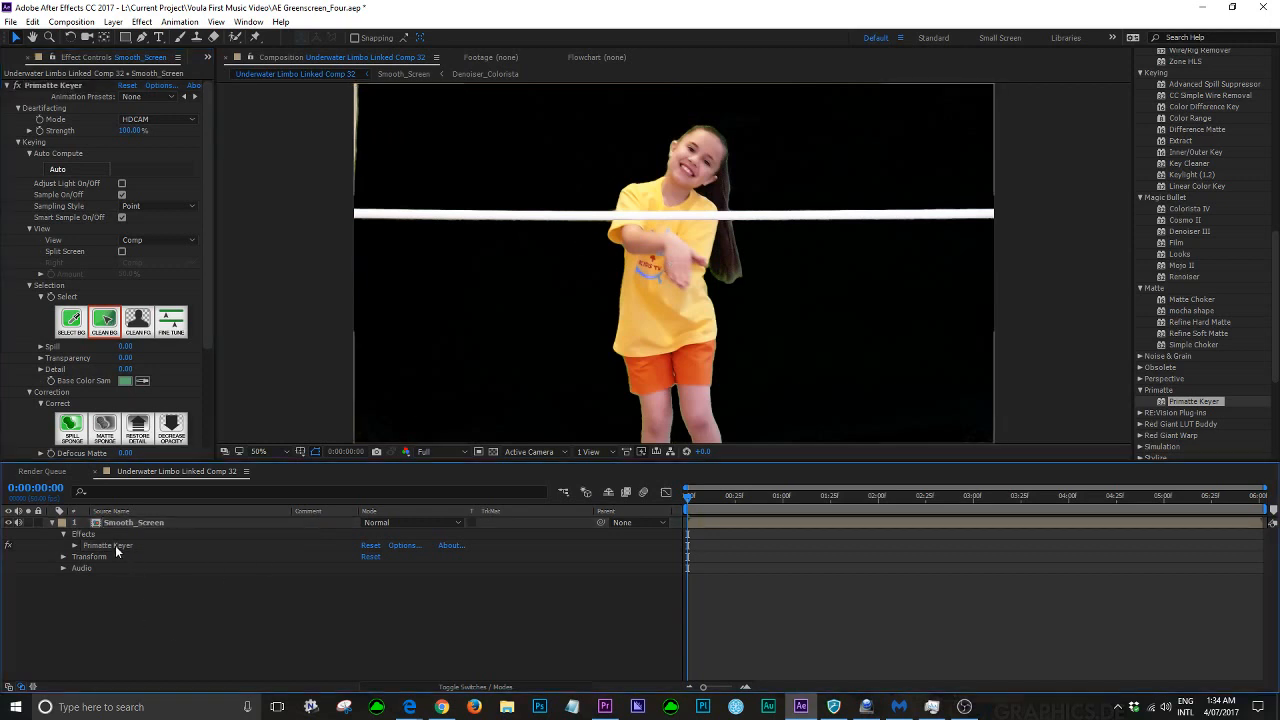
left_click(116, 547)
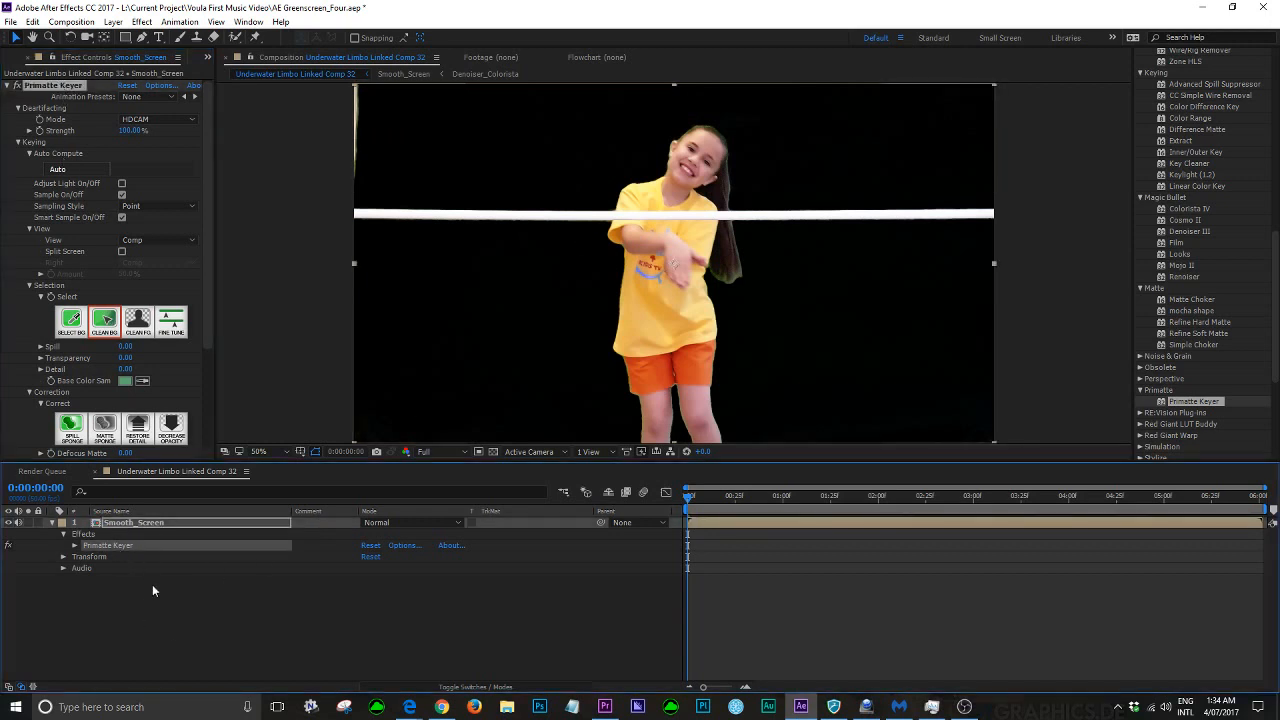
left_click(160, 613)
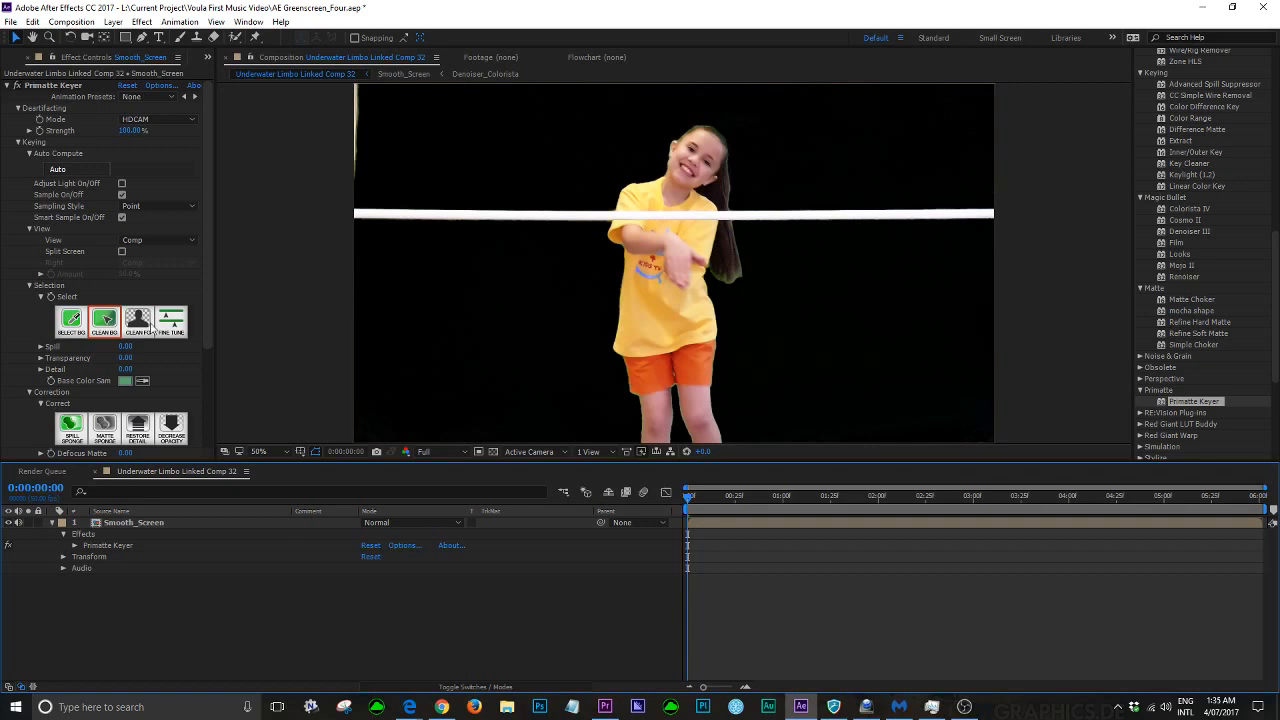
left_click(507, 308)
mouse_move(494, 313)
left_mouse_down()
mouse_move(738, 320)
mouse_move(565, 347)
mouse_move(508, 295)
mouse_move(507, 307)
left_mouse_up()
key("ctrl+z")
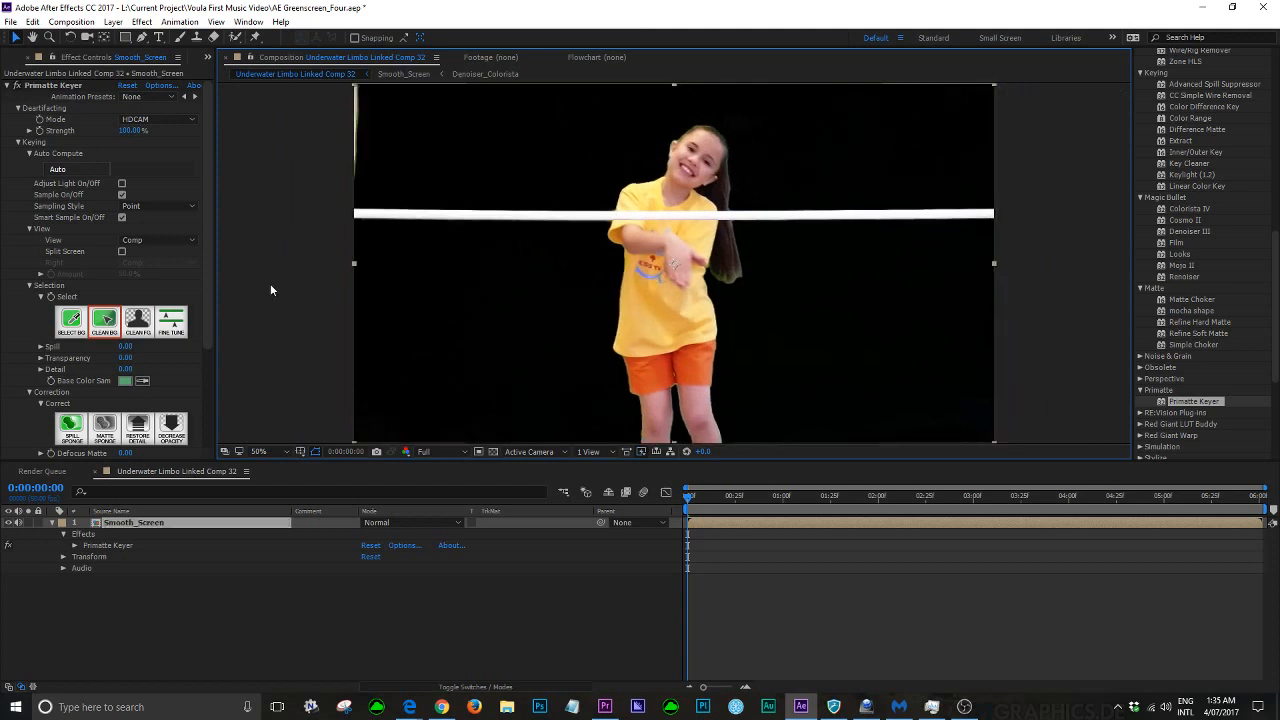
left_click(157, 614)
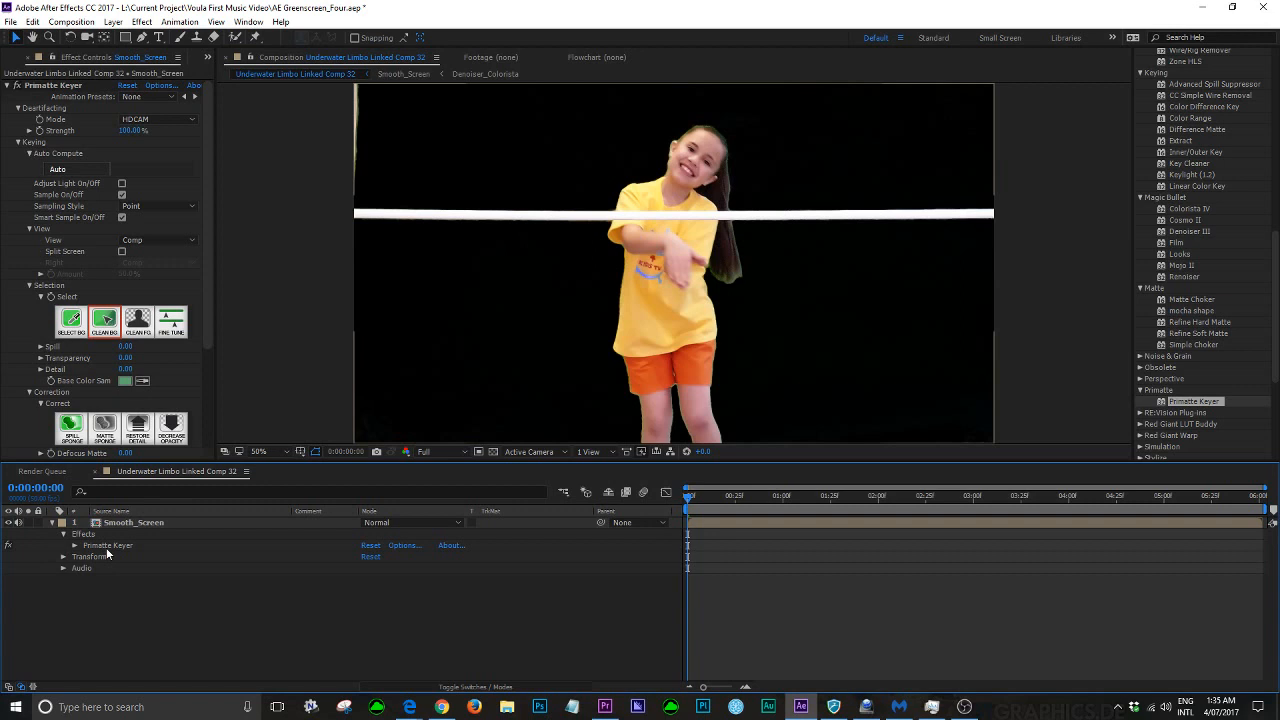
left_click(107, 548)
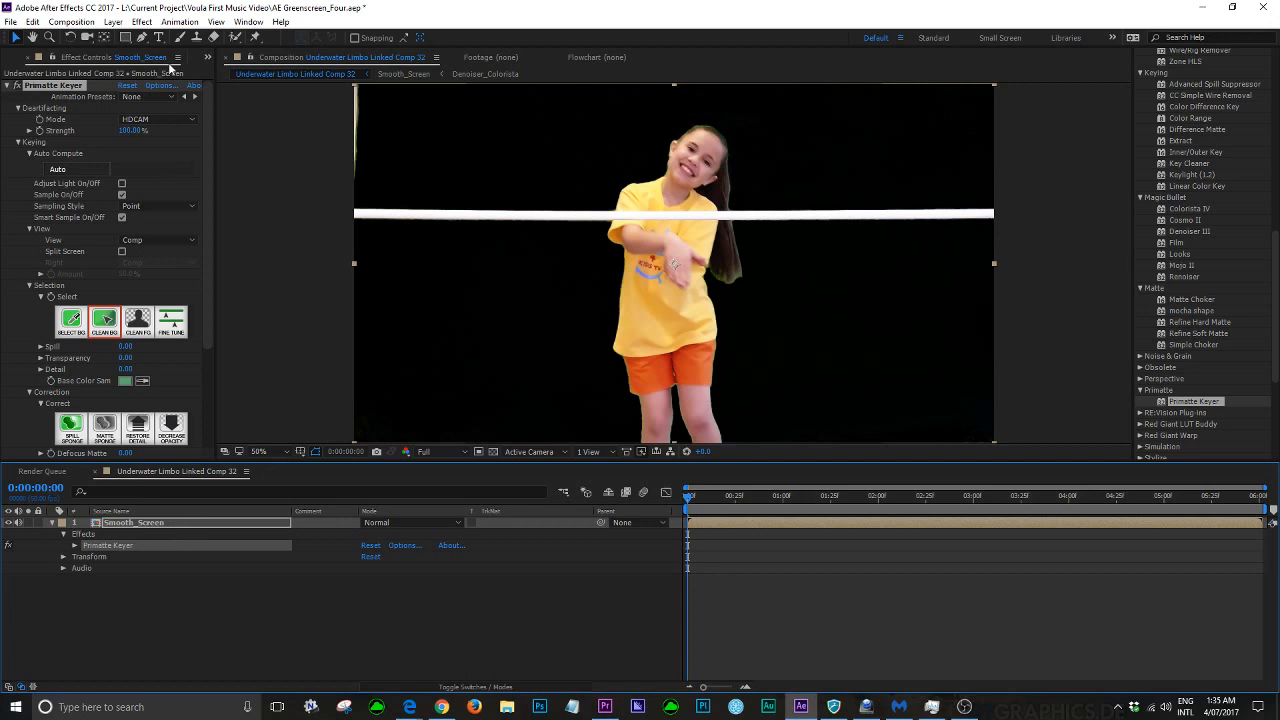
Draw a closed Pen tool mask on the Smooth_Screen layer around the pale strip at the frame's upper-left edge
left_click(141, 40)
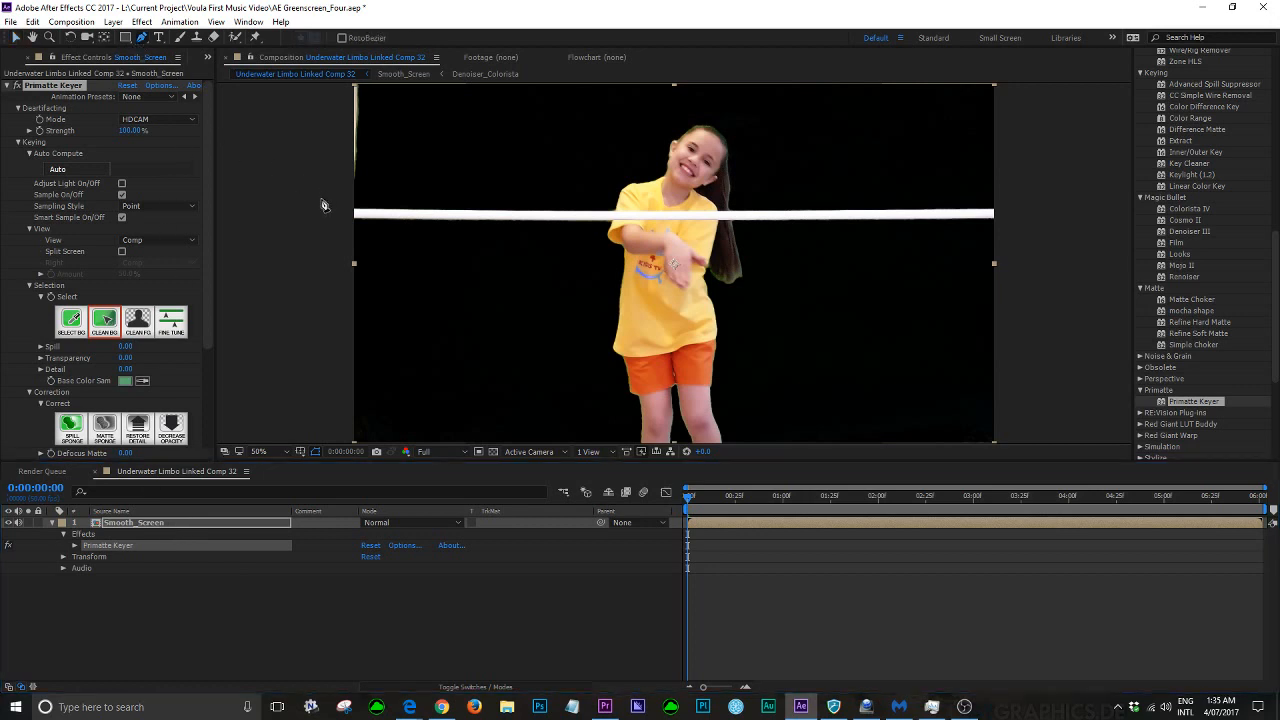
left_click(320, 198)
left_click(378, 181)
key("space")
left_click_drag(471, 134, 490, 234)
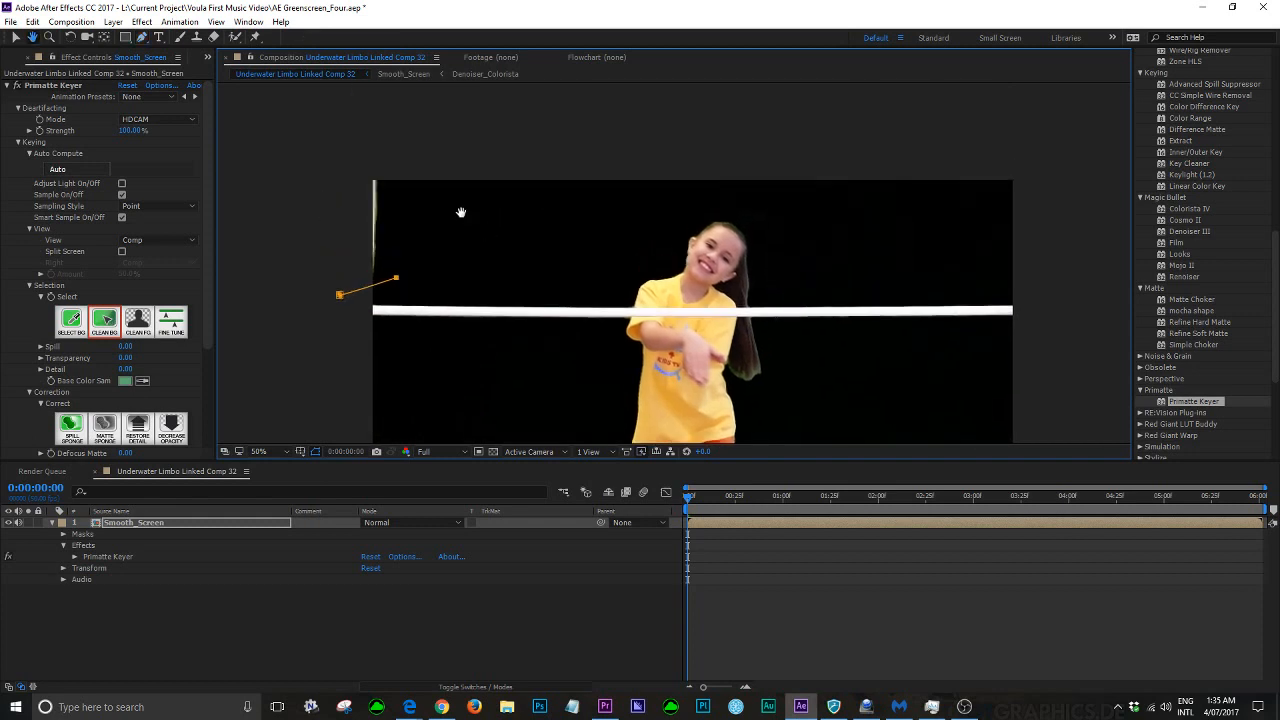
left_click(142, 37)
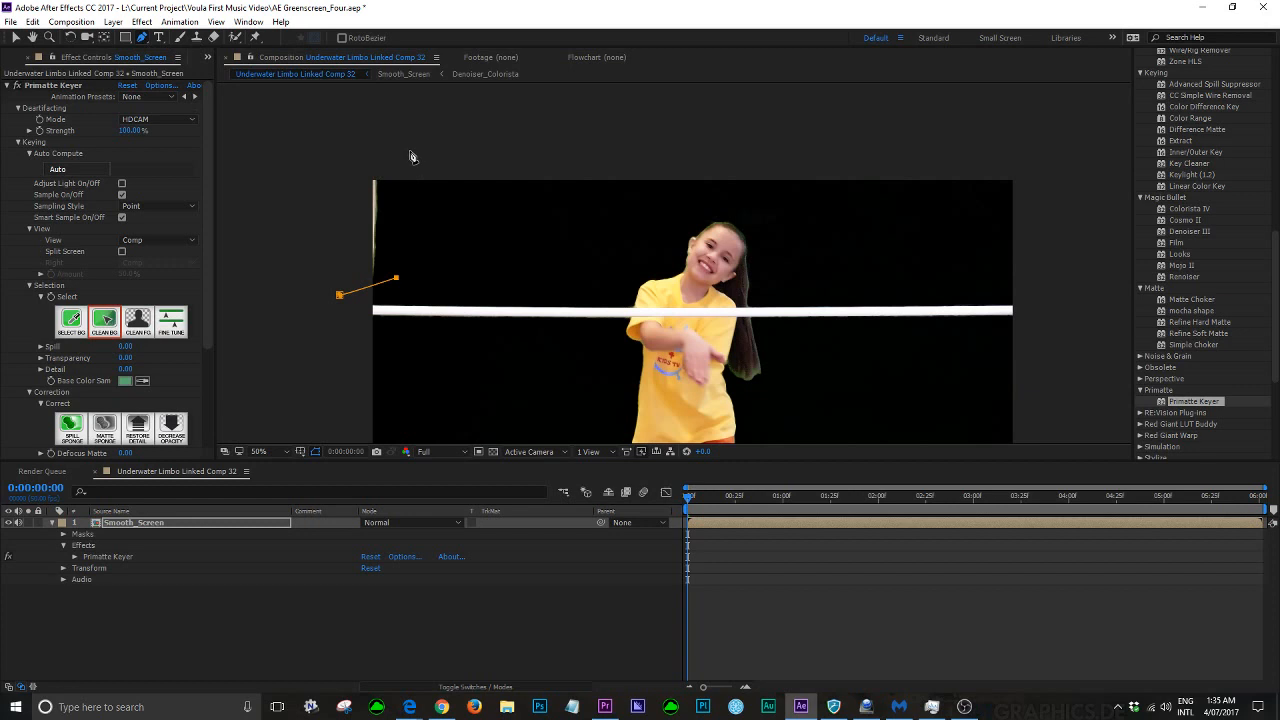
left_click(407, 153)
left_click_drag(332, 172, 323, 213)
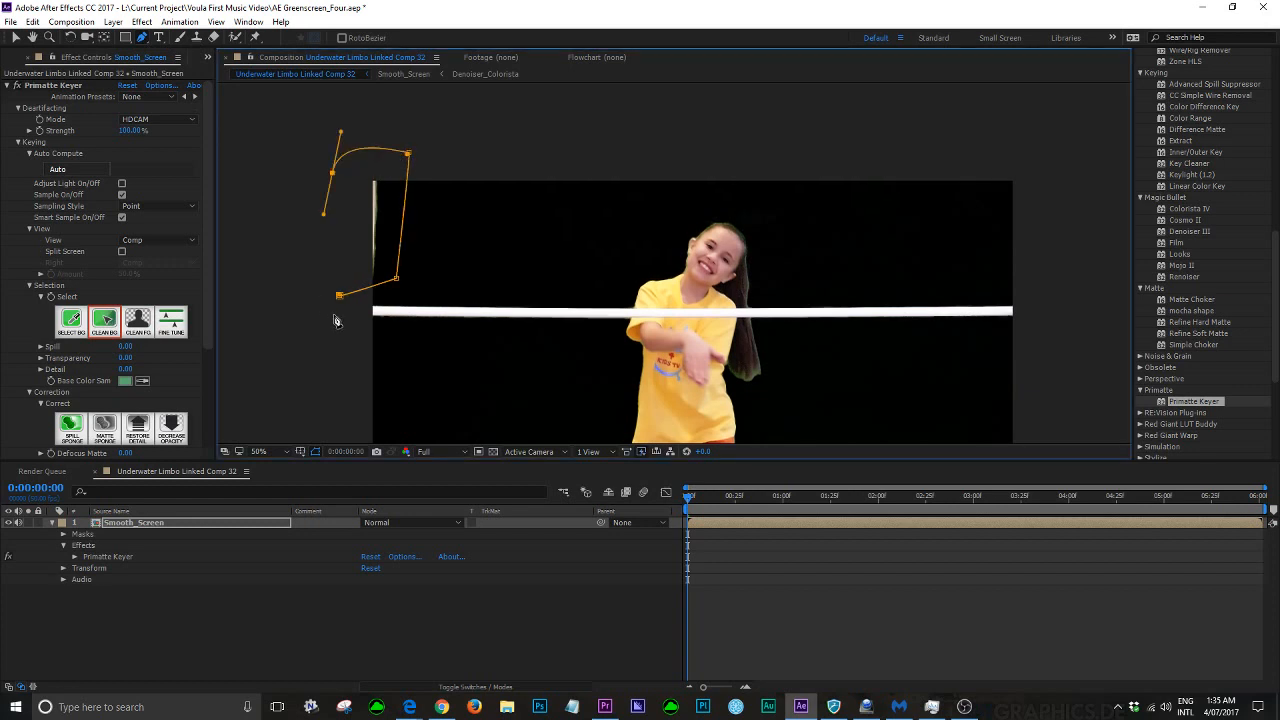
left_click(340, 296)
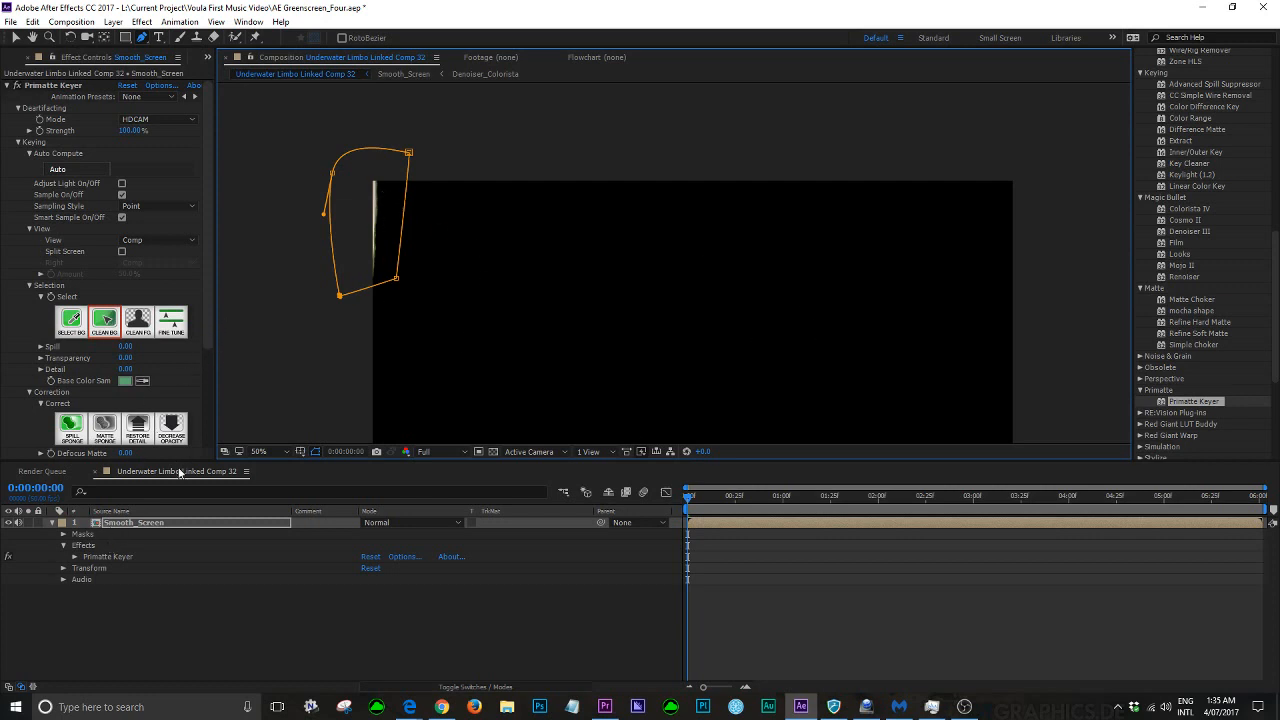
Invert Mask 1 on the Smooth_Screen layer and check the key at the end of the clip, at 0:00:06:01
left_click(81, 535)
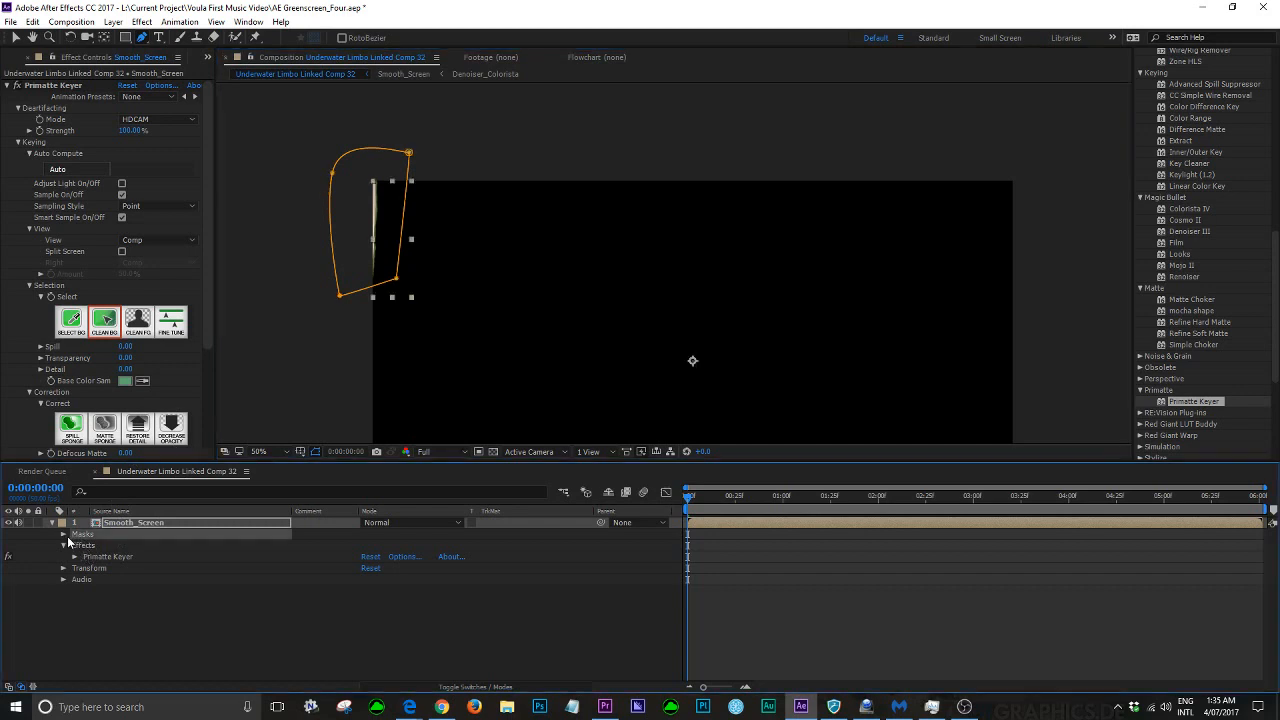
left_click(64, 535)
left_click(464, 546)
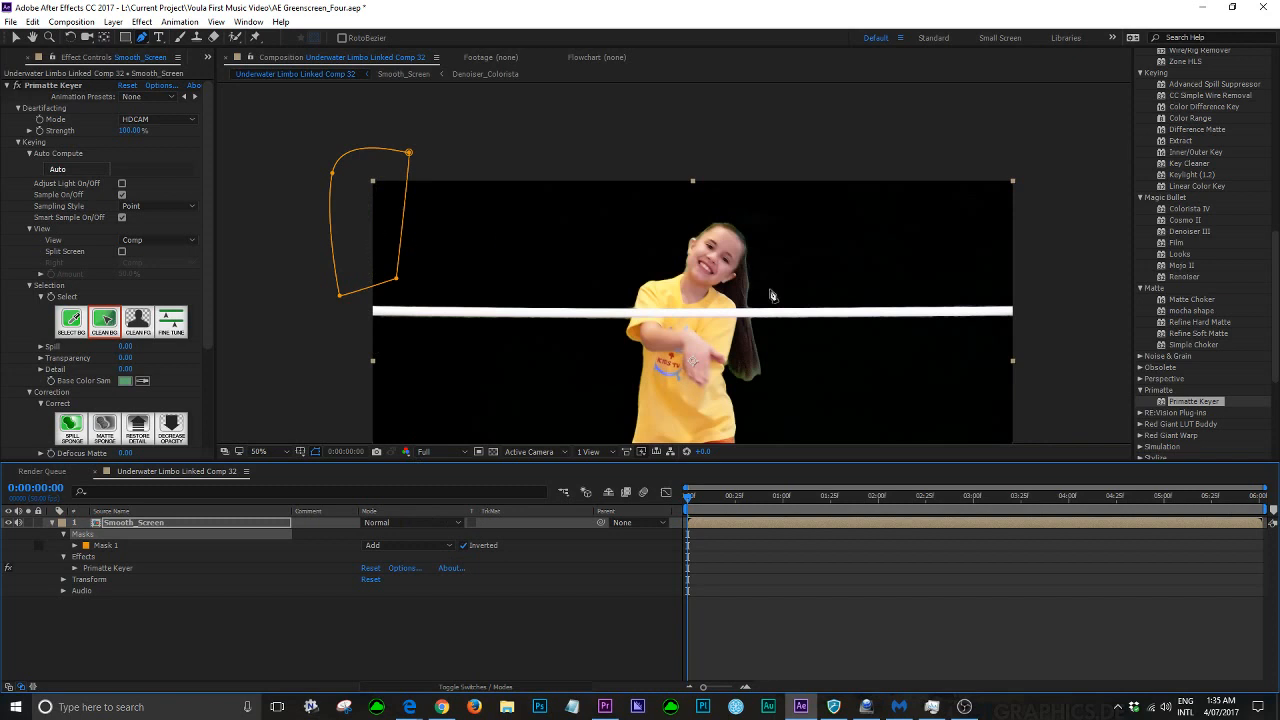
left_click_drag(688, 497, 1263, 497)
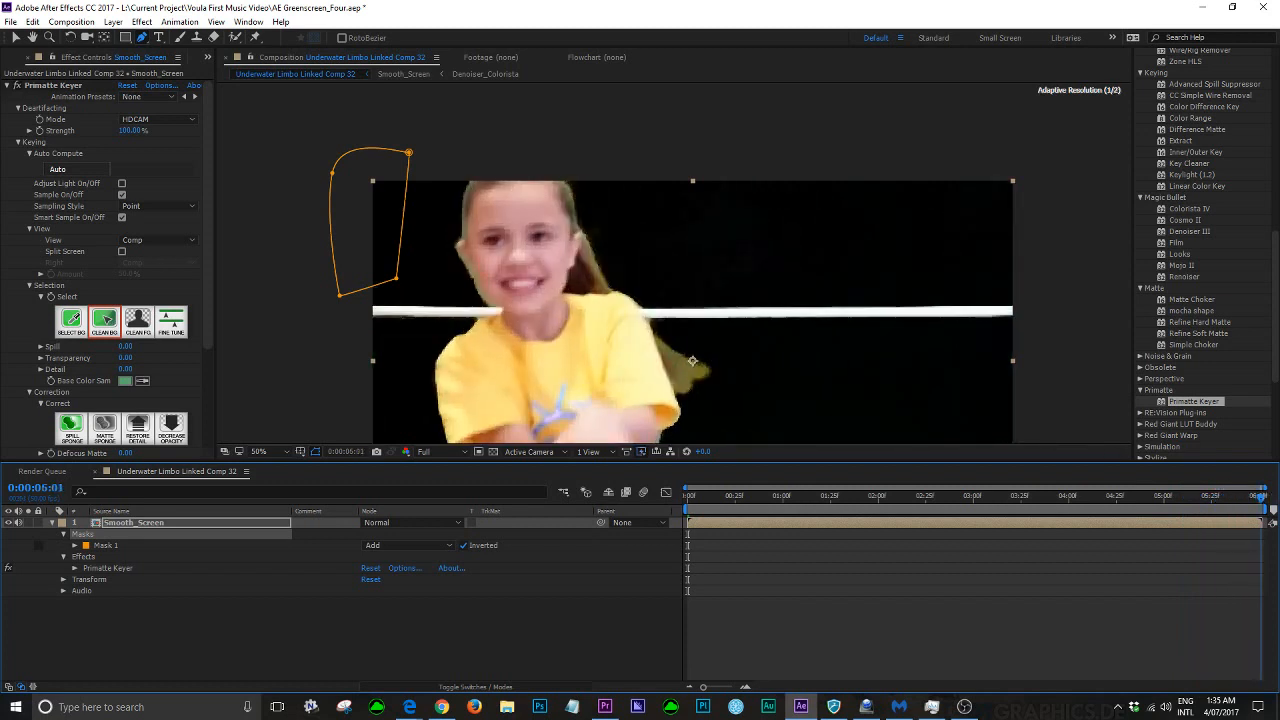
Check the masked key at 0:00:03:43 and 0:00:05:29, and show the tracking options for Mask 1
left_click_drag(1263, 497, 1056, 482)
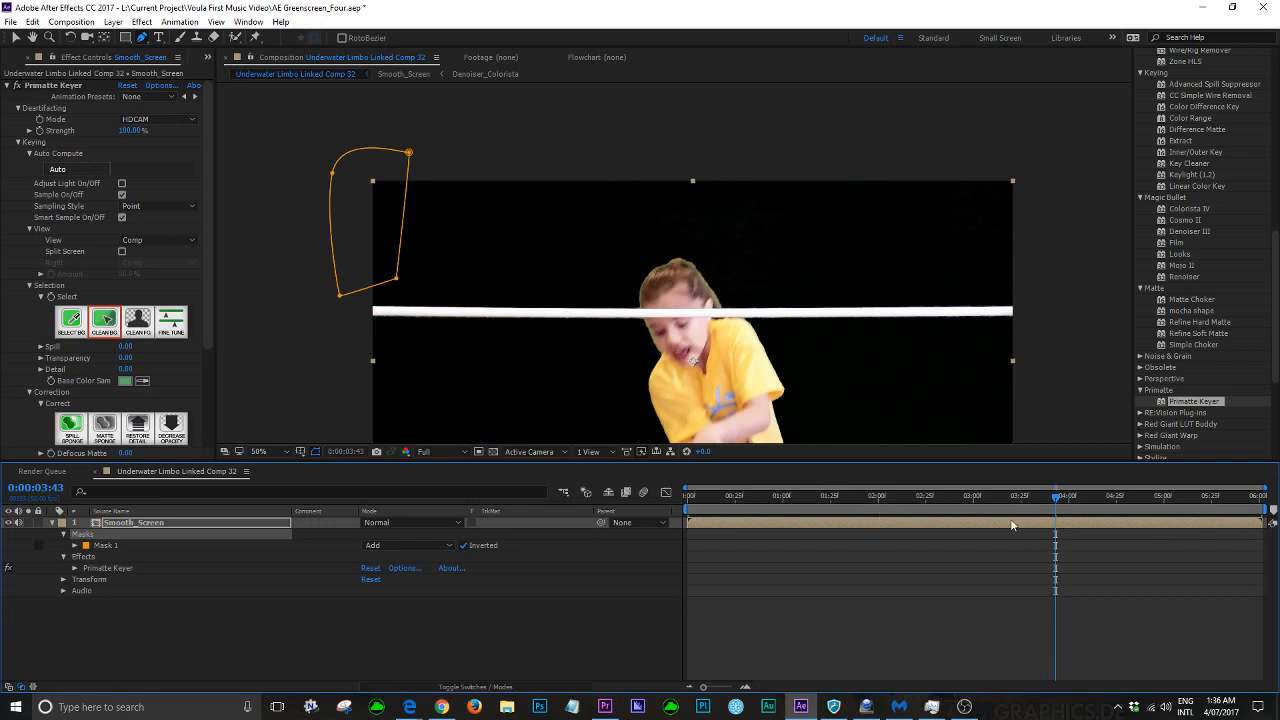
left_click_drag(1061, 500, 1219, 513)
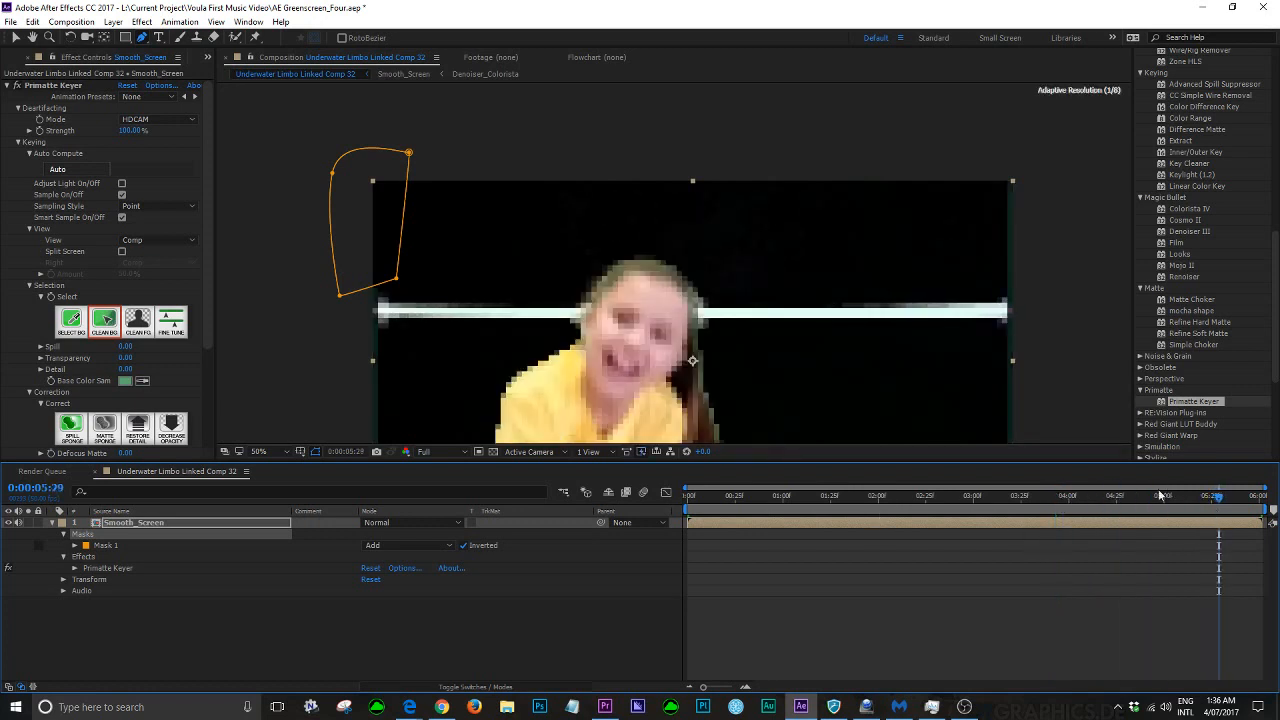
scroll(1240, 228, "up", 10)
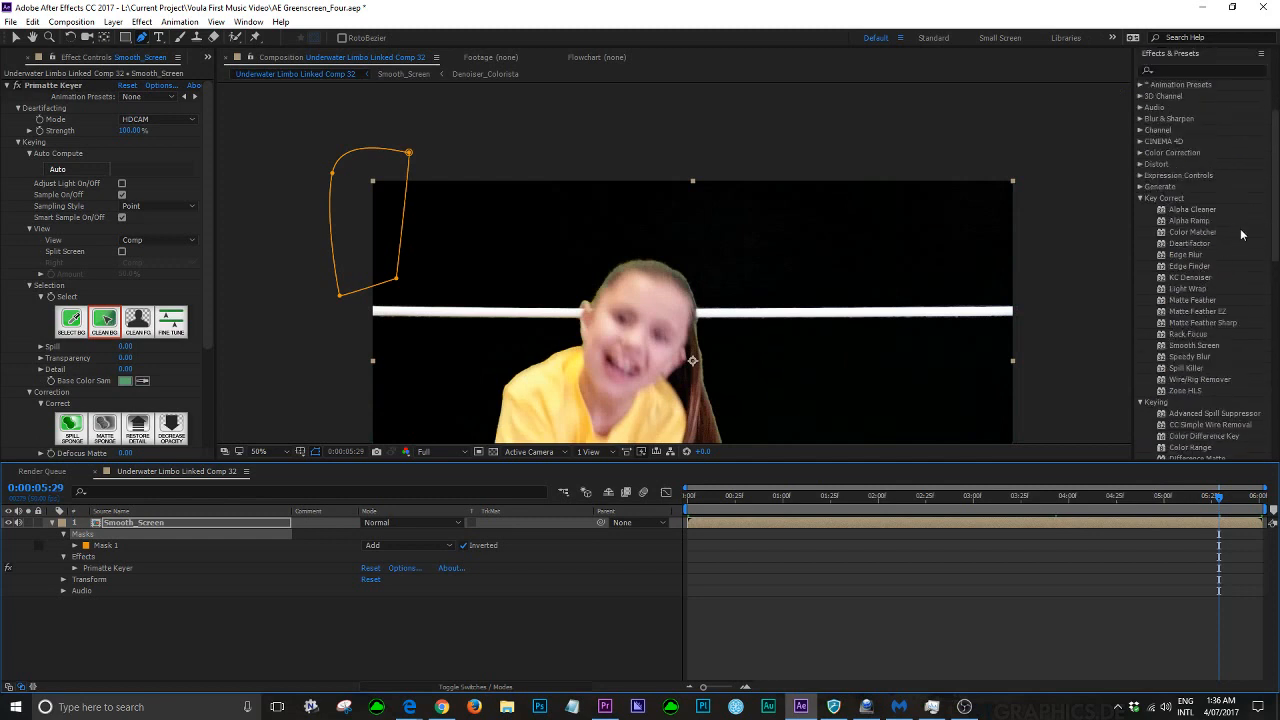
left_click(1168, 200)
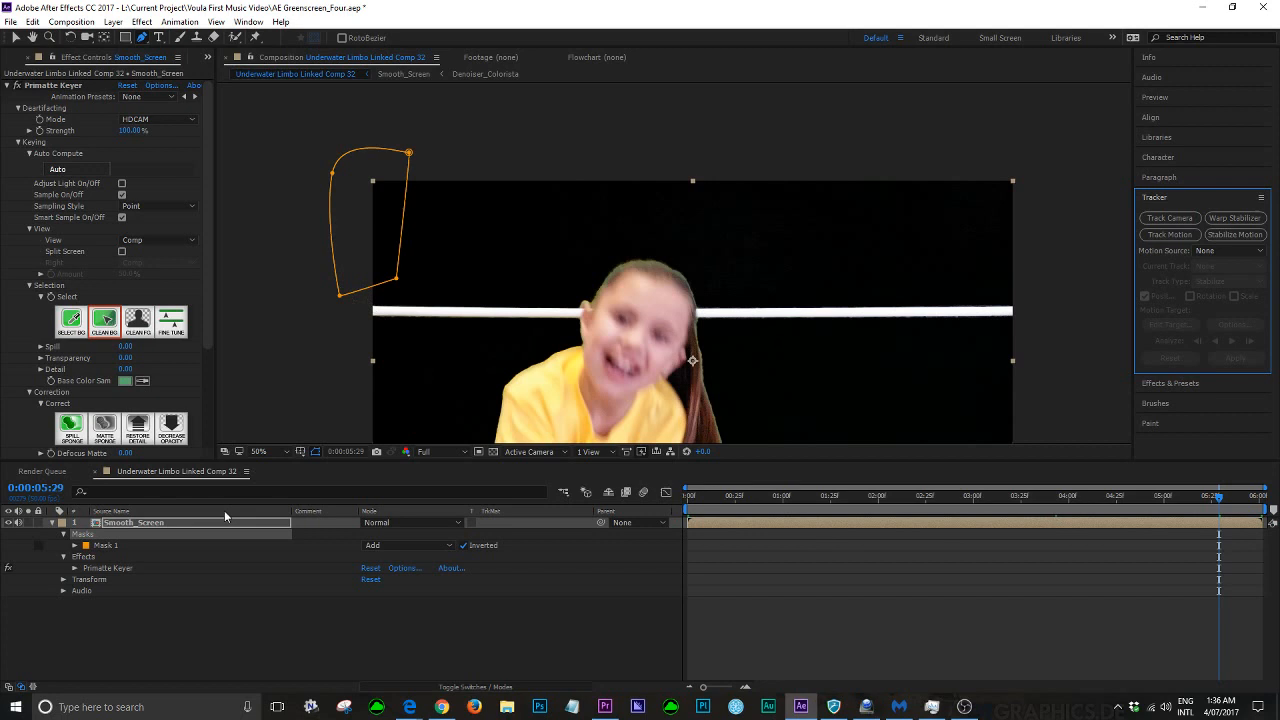
left_click(96, 546)
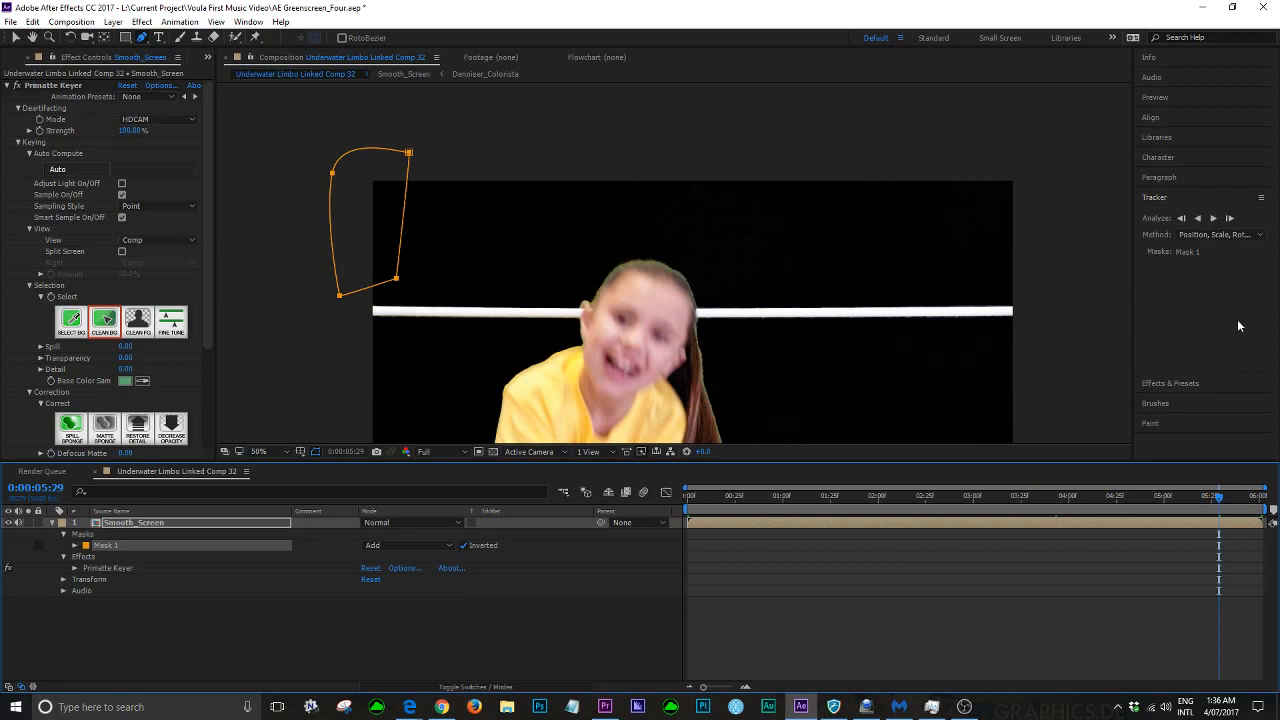
Inspect the keyed hair, face and shirt edges up close at 0:00:01:15
left_click(811, 502)
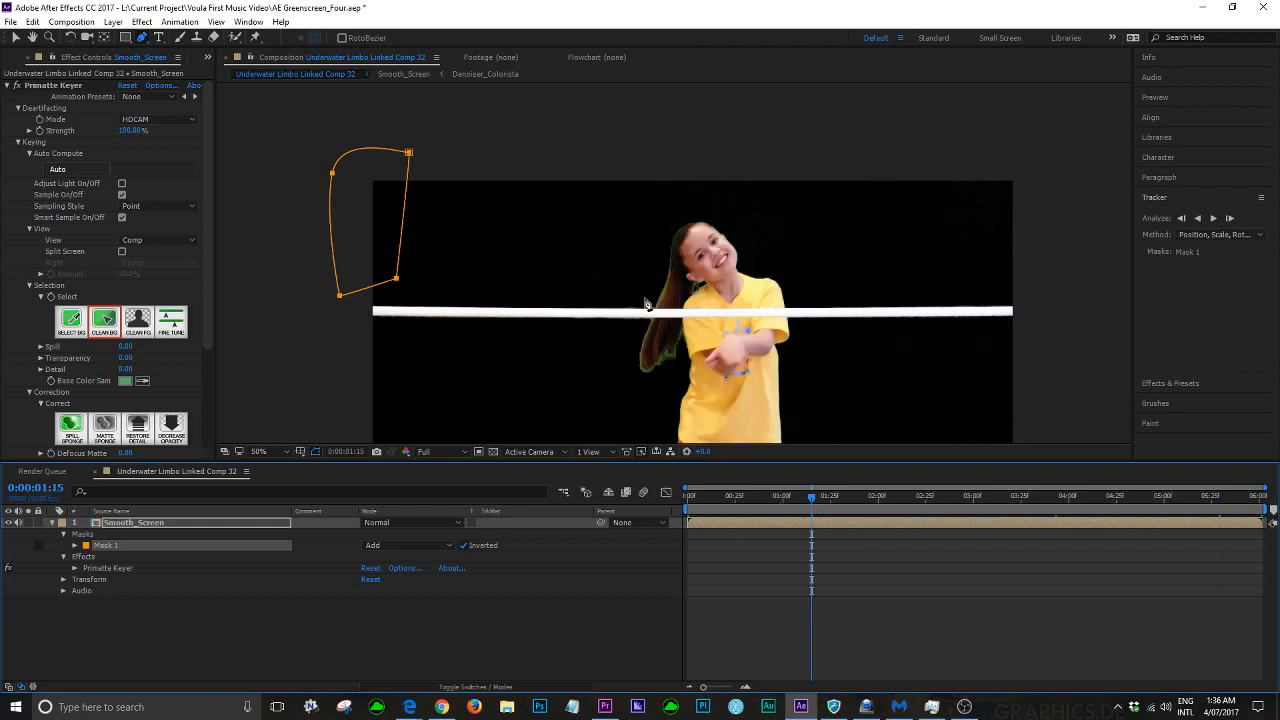
key("period")
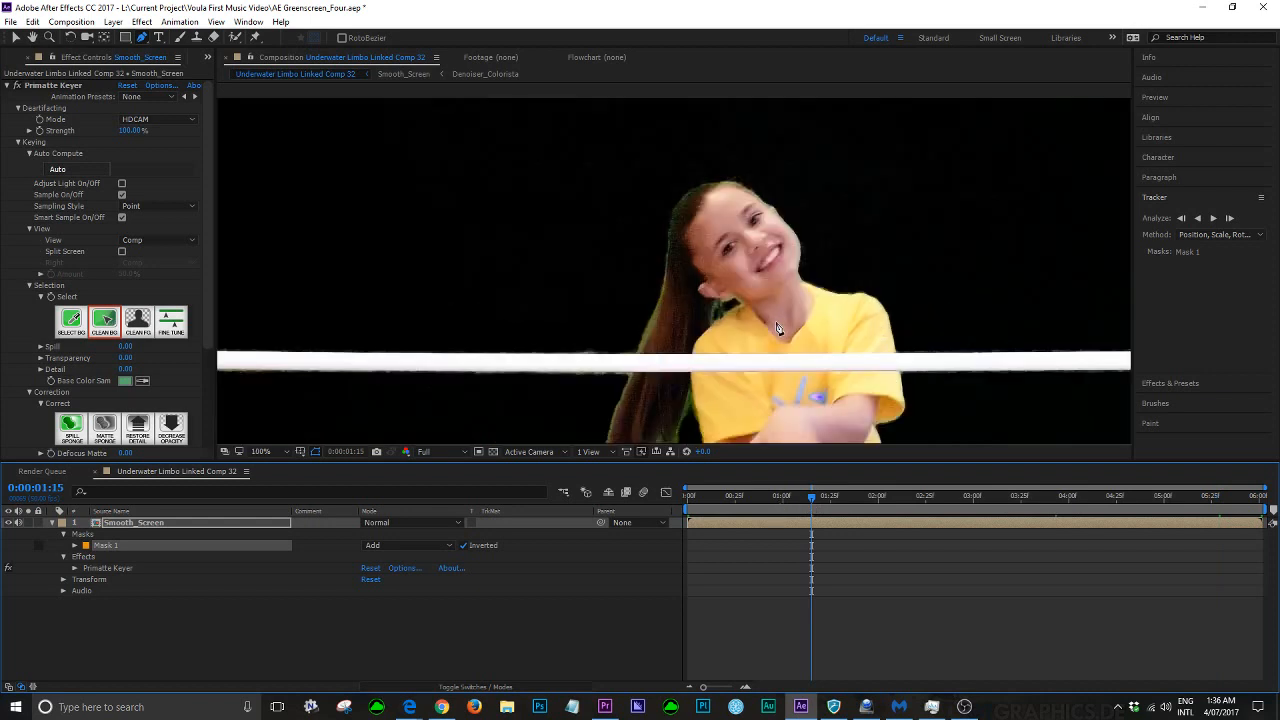
left_click(51, 522)
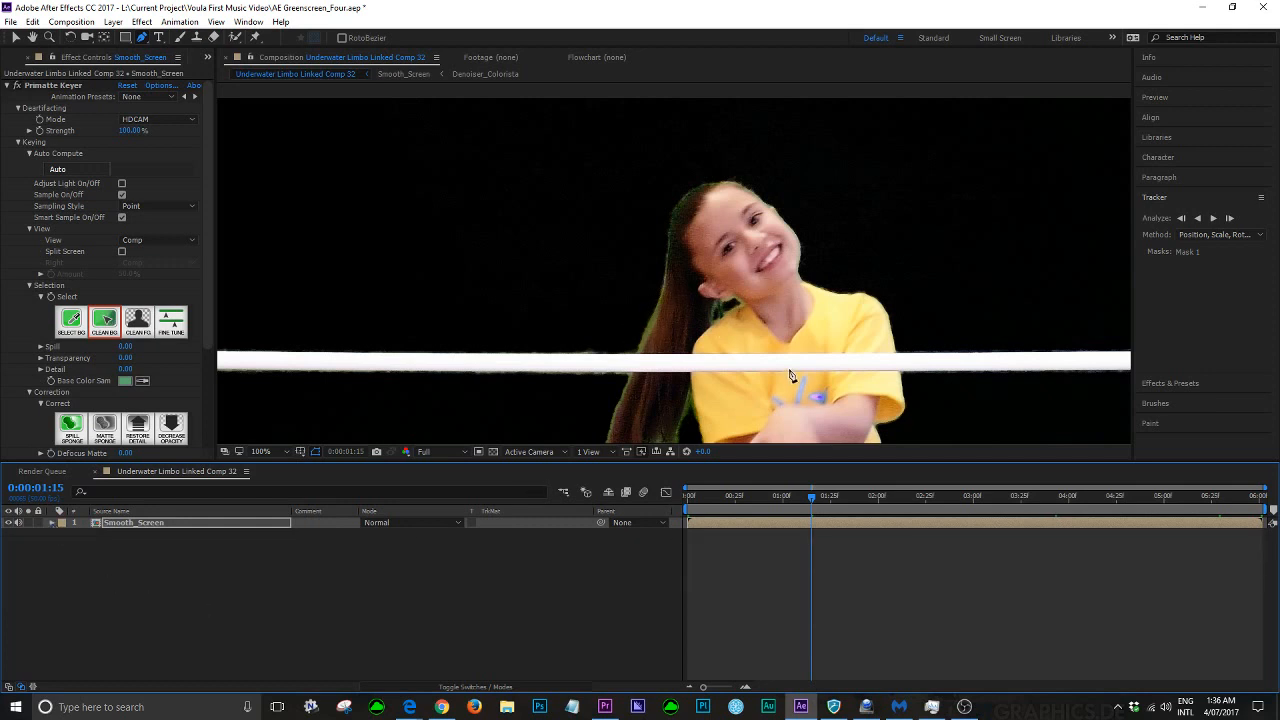
key("period")
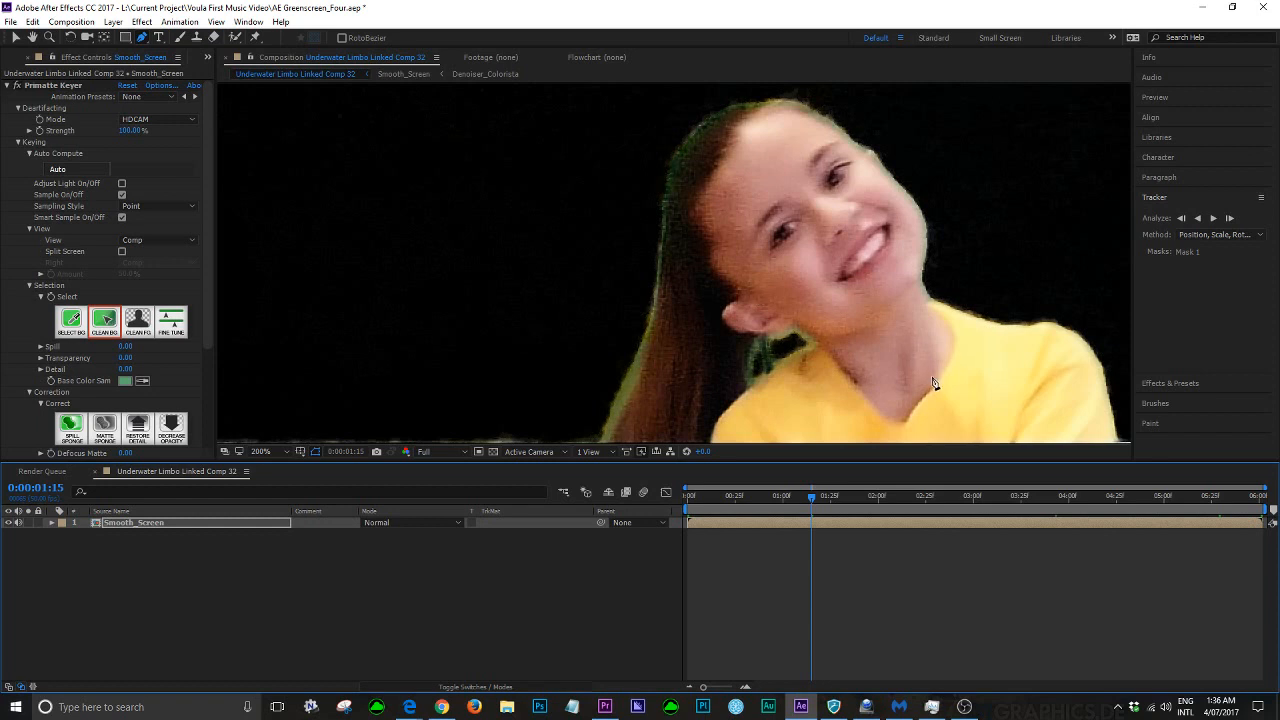
key("space")
left_click_drag(931, 381, 716, 48)
left_click_drag(789, 302, 1031, 38)
left_click_drag(1038, 318, 787, 235)
scroll(790, 235, "down", 3)
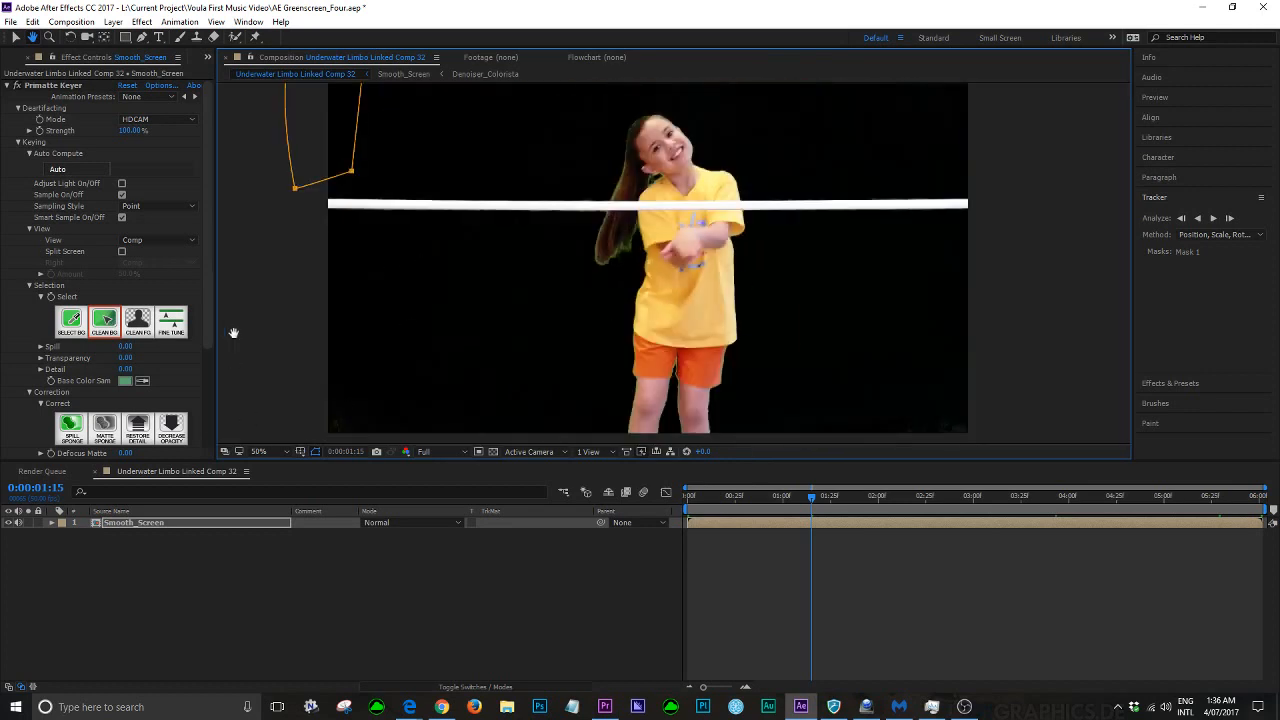
Duplicate the Smooth_Screen layer in the timeline
key("v")
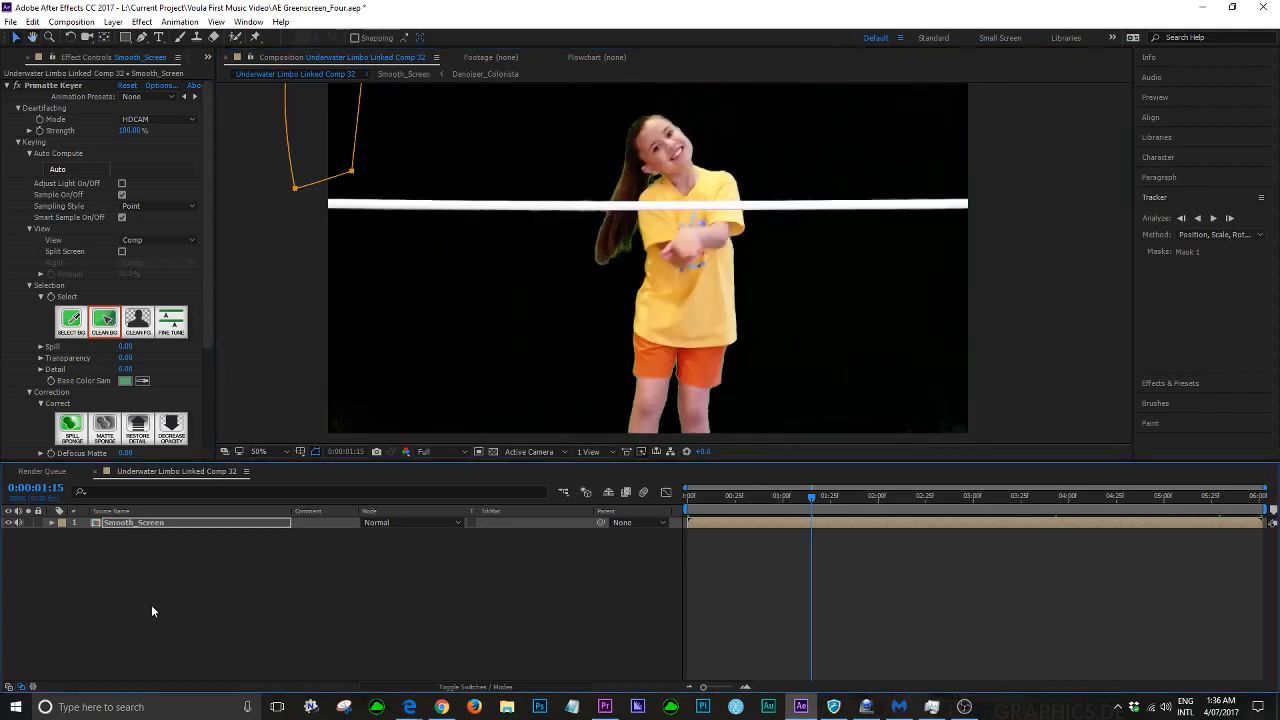
left_click(149, 595)
left_click(134, 523)
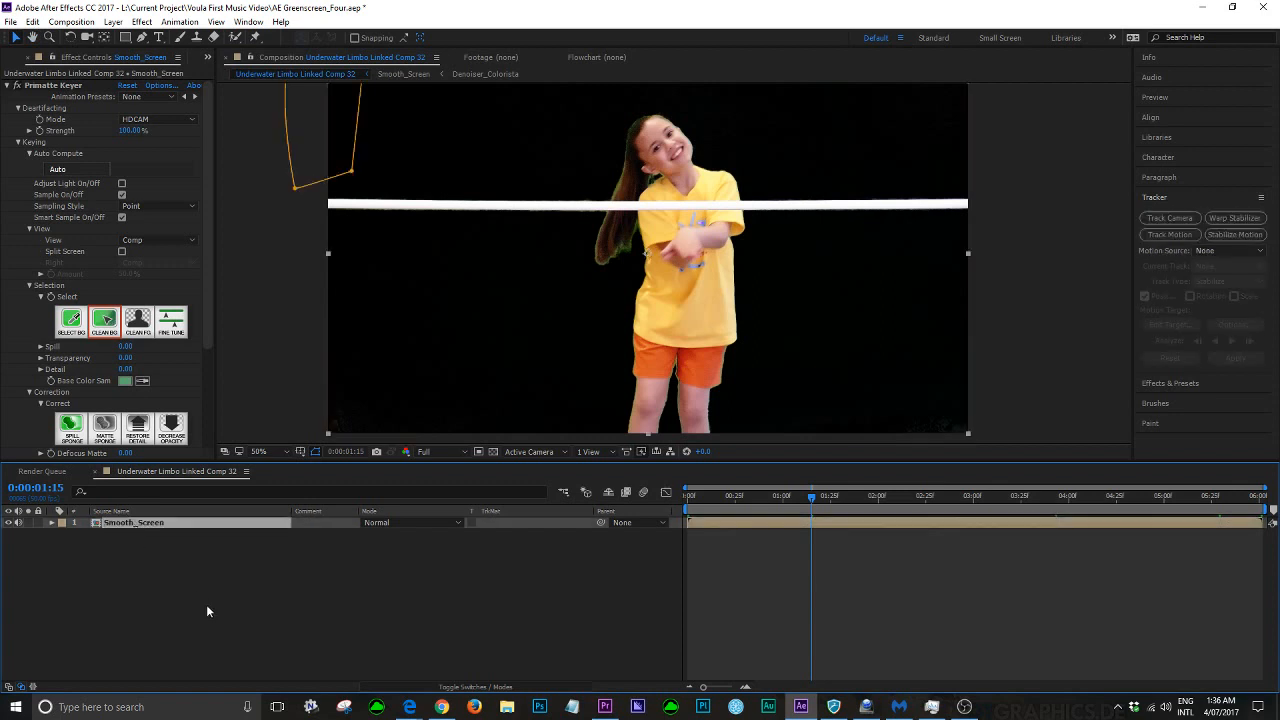
key("ctrl+d")
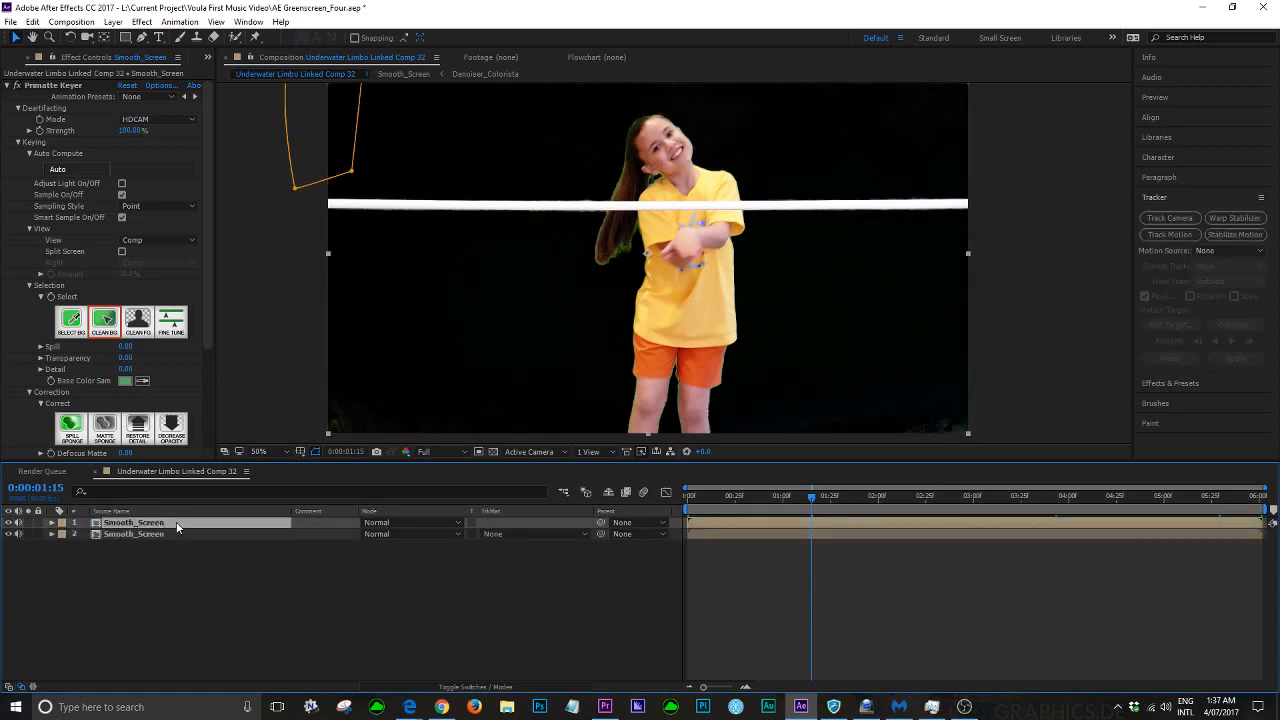
Turn off the Primatte Keyer effect on the lower Smooth_Screen layer
left_click(51, 534)
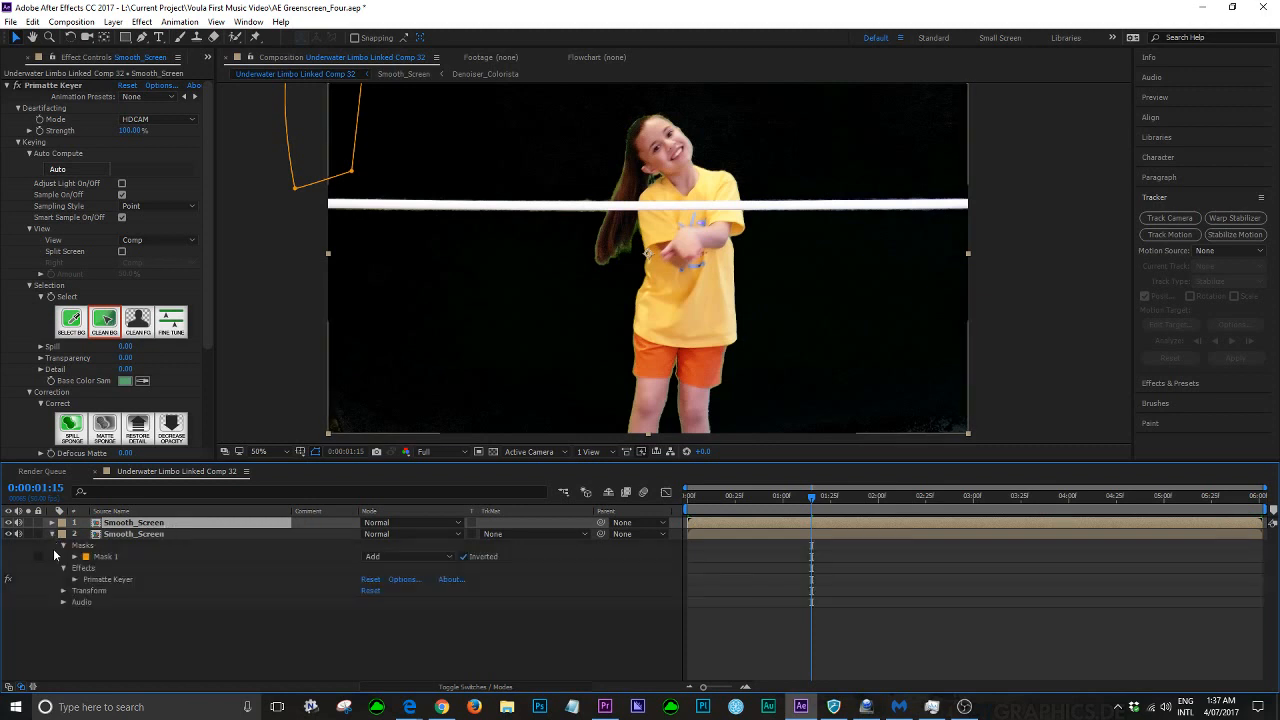
left_click(7, 580)
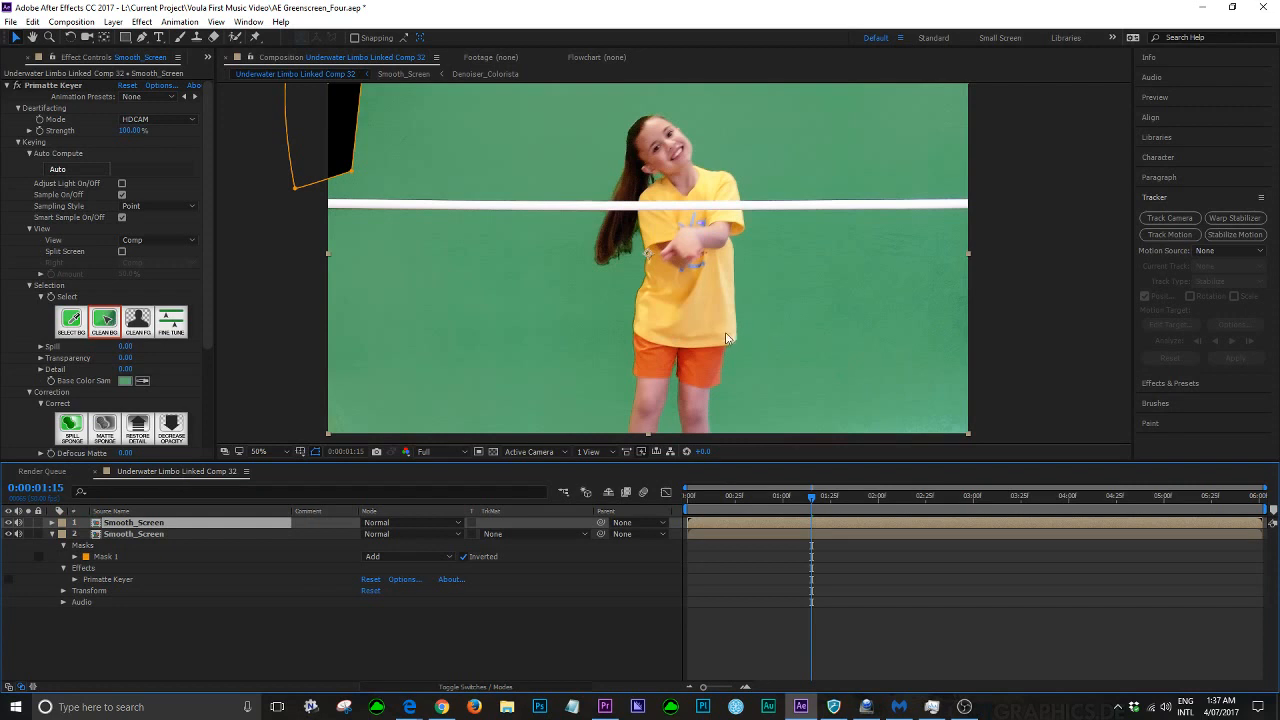
left_click(52, 534)
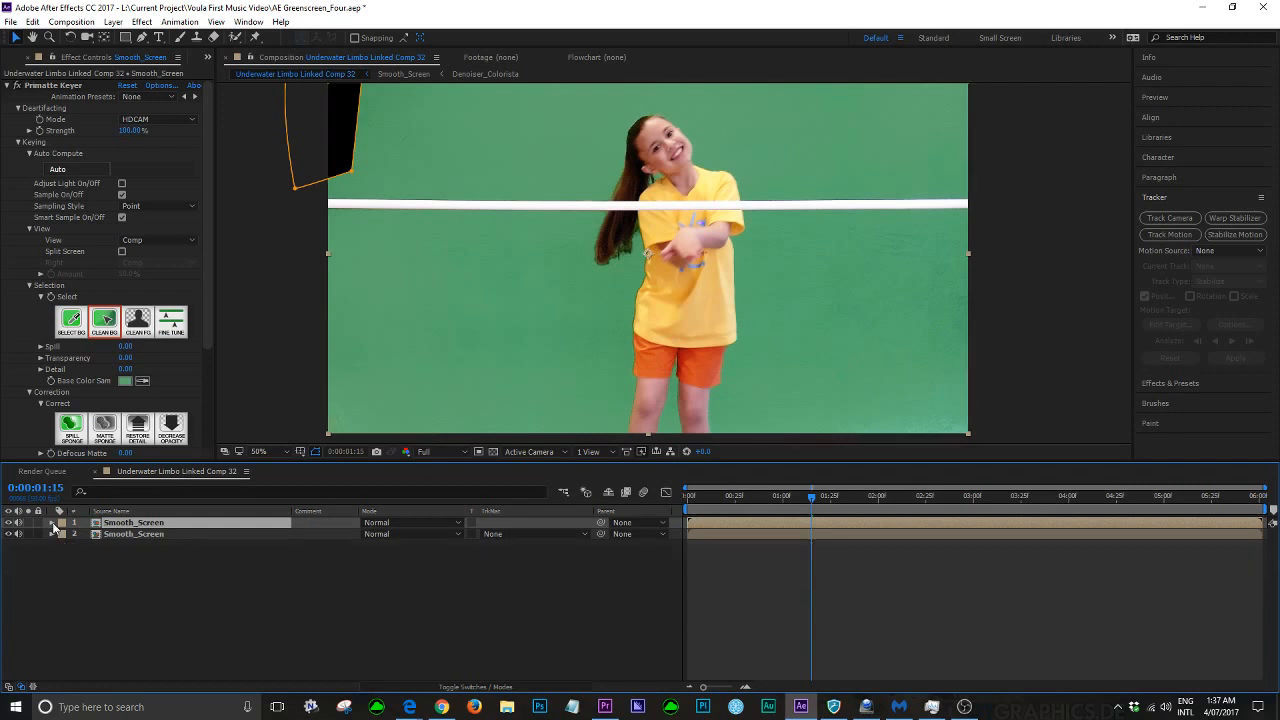
Check the effects on the upper Smooth_Screen layer and compare both layers by hiding and showing each in turn
left_click(52, 522)
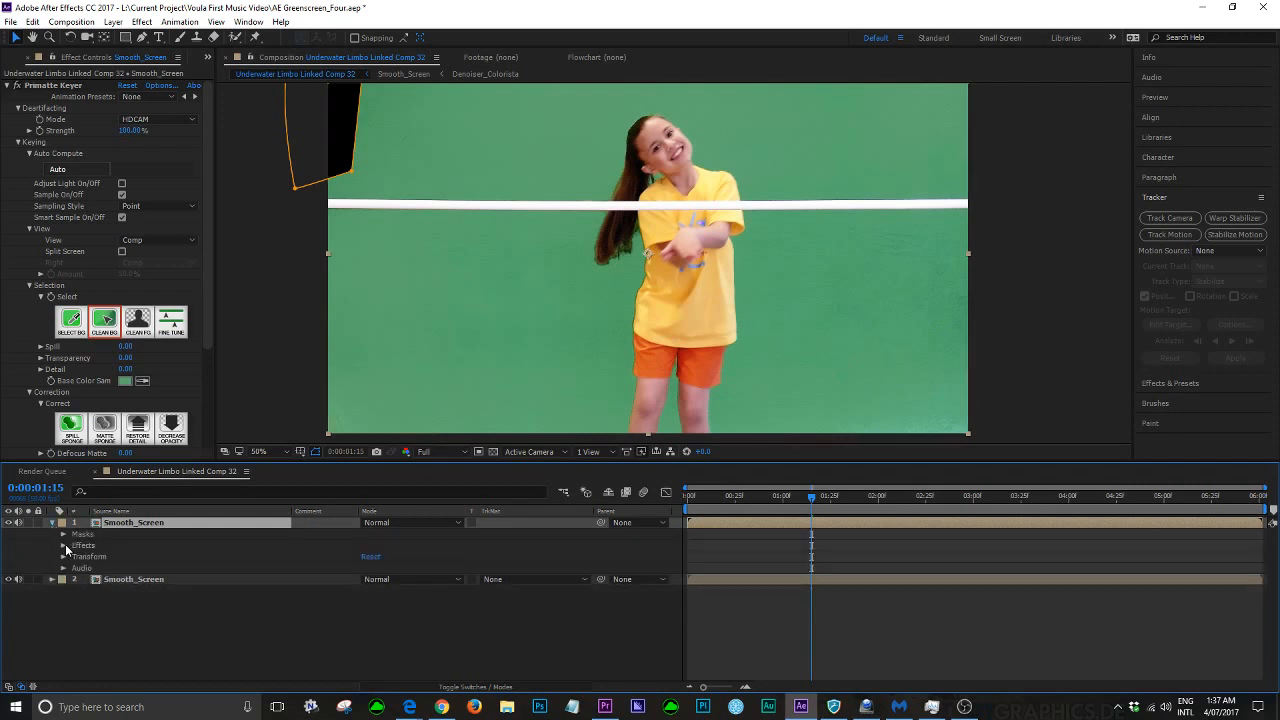
left_click(63, 545)
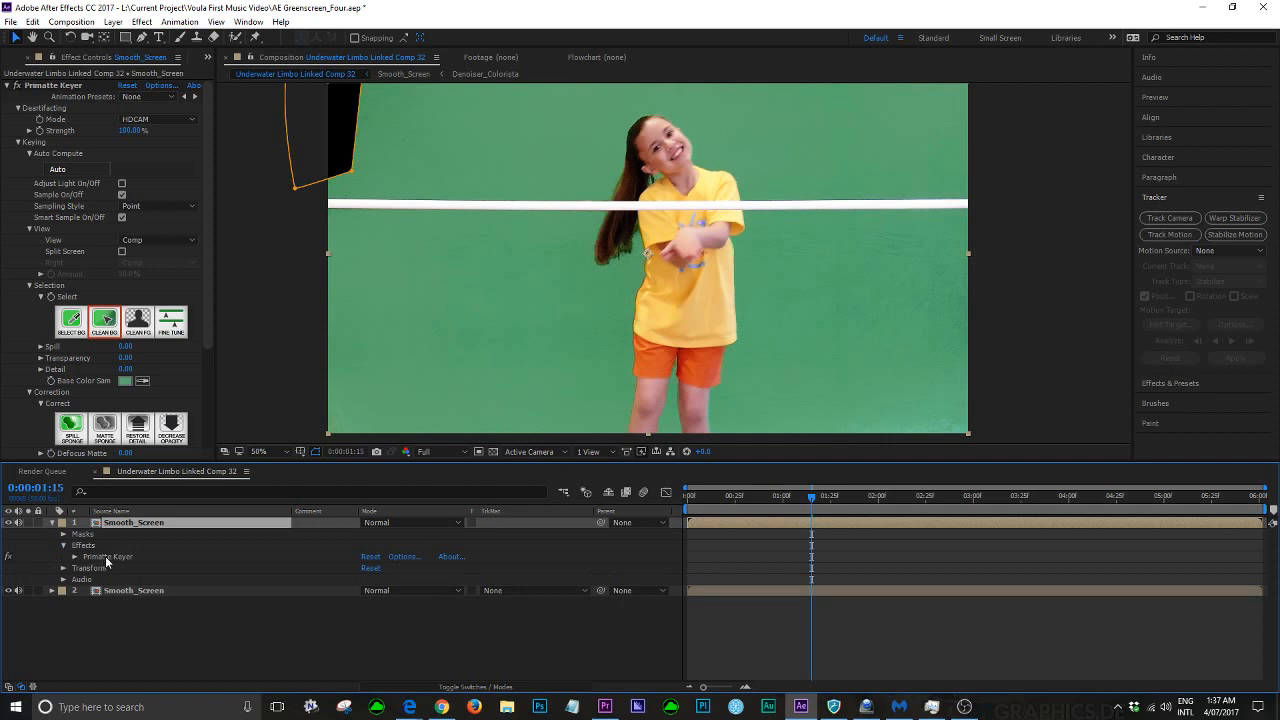
left_click(63, 544)
left_click(51, 523)
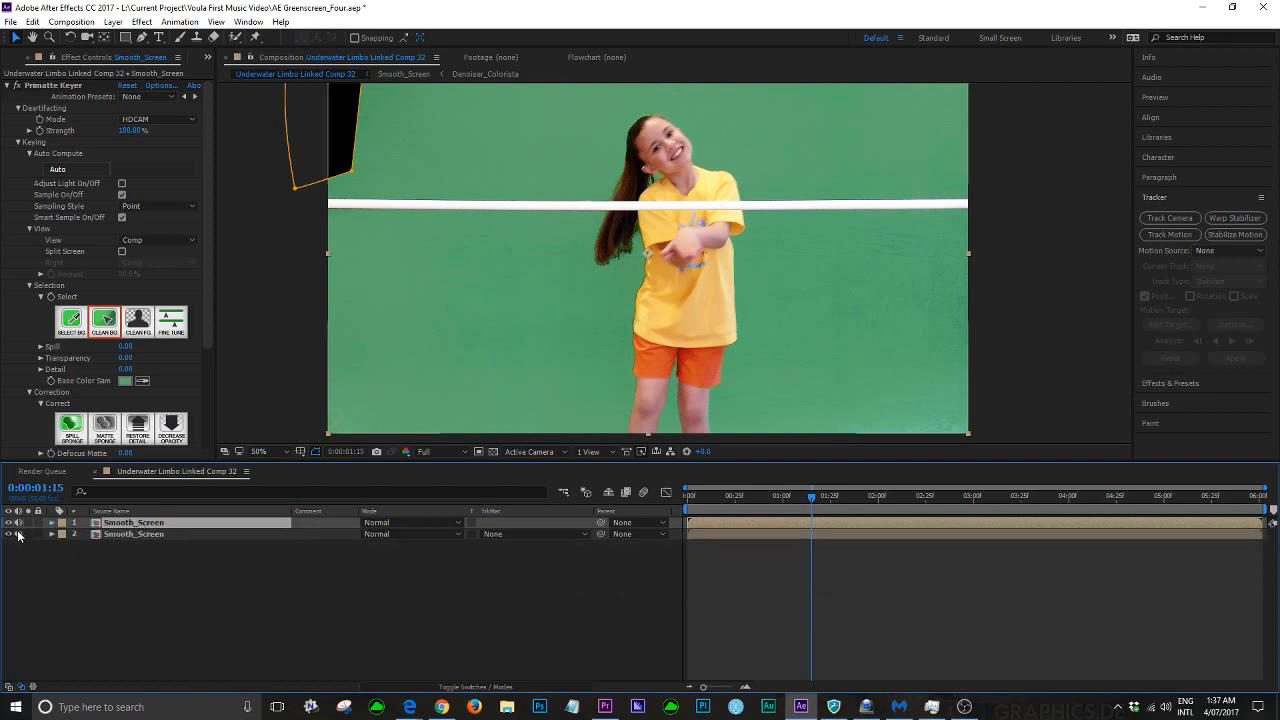
left_click(8, 534)
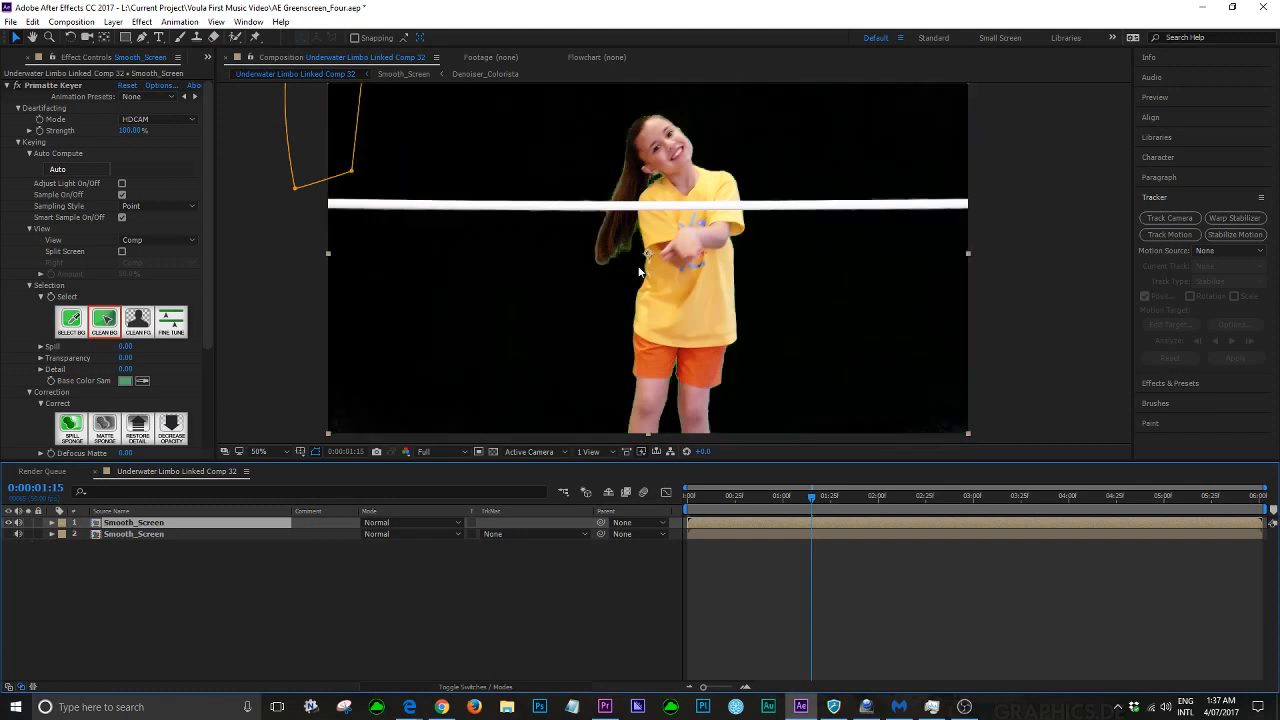
left_click(8, 534)
left_click(8, 523)
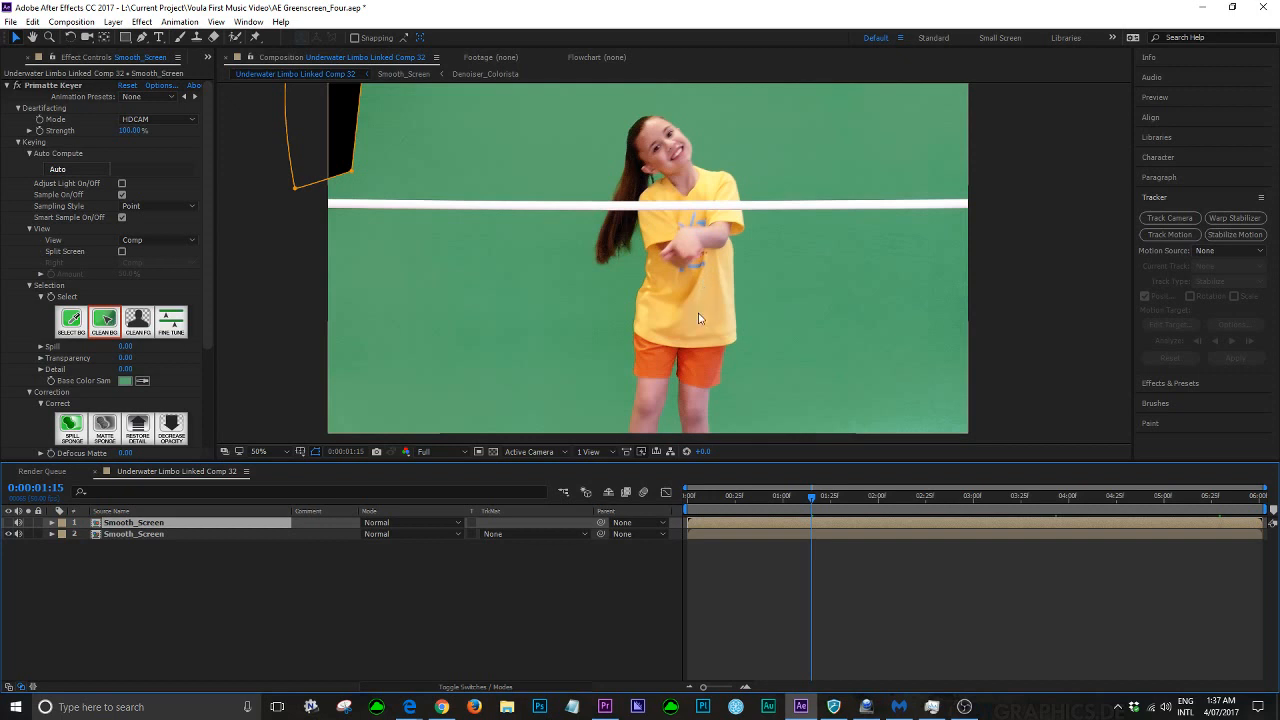
left_click(8, 523)
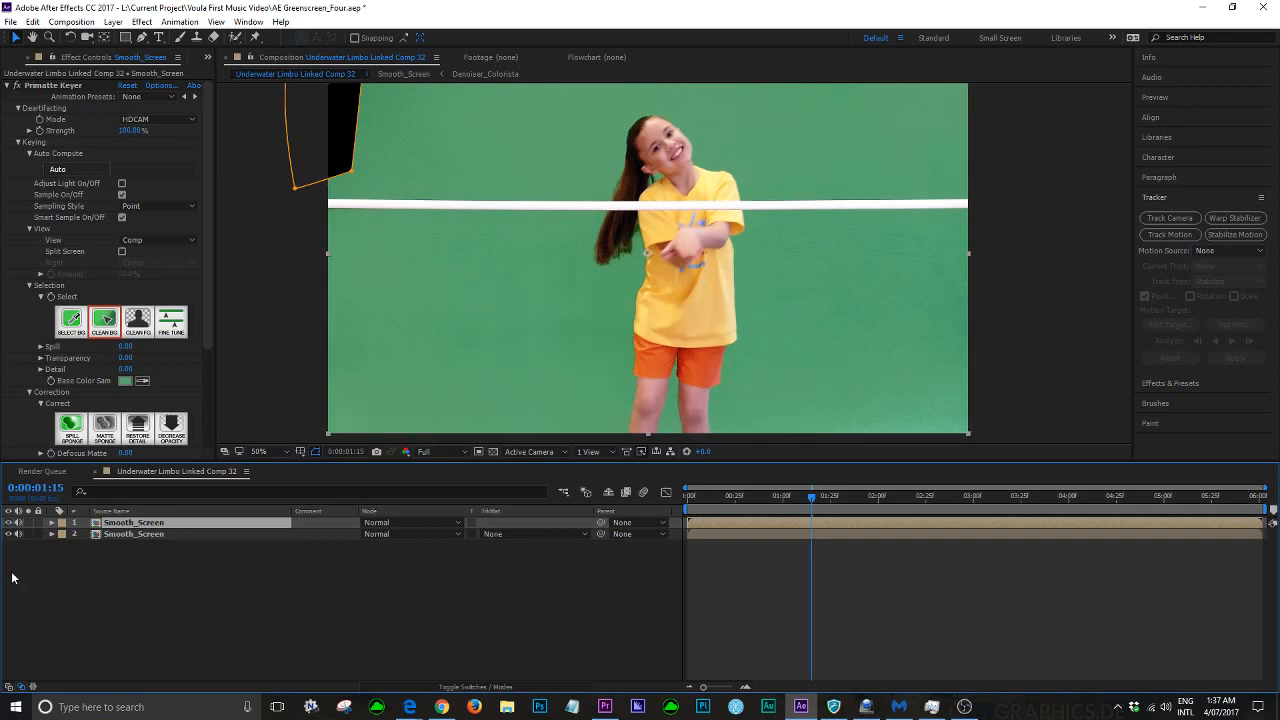
Set the lower layer's track matte to Alpha Matte "Smooth_Screen" and inspect the resulting edges
left_click(584, 534)
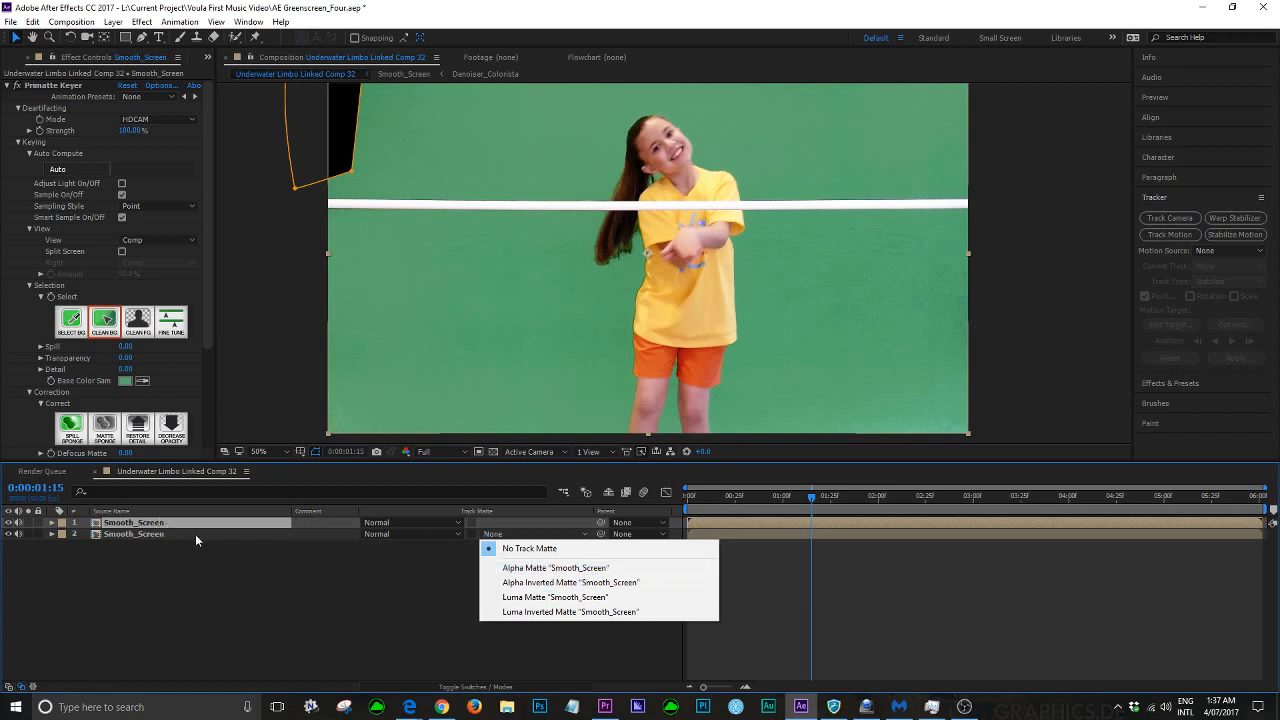
left_click(600, 568)
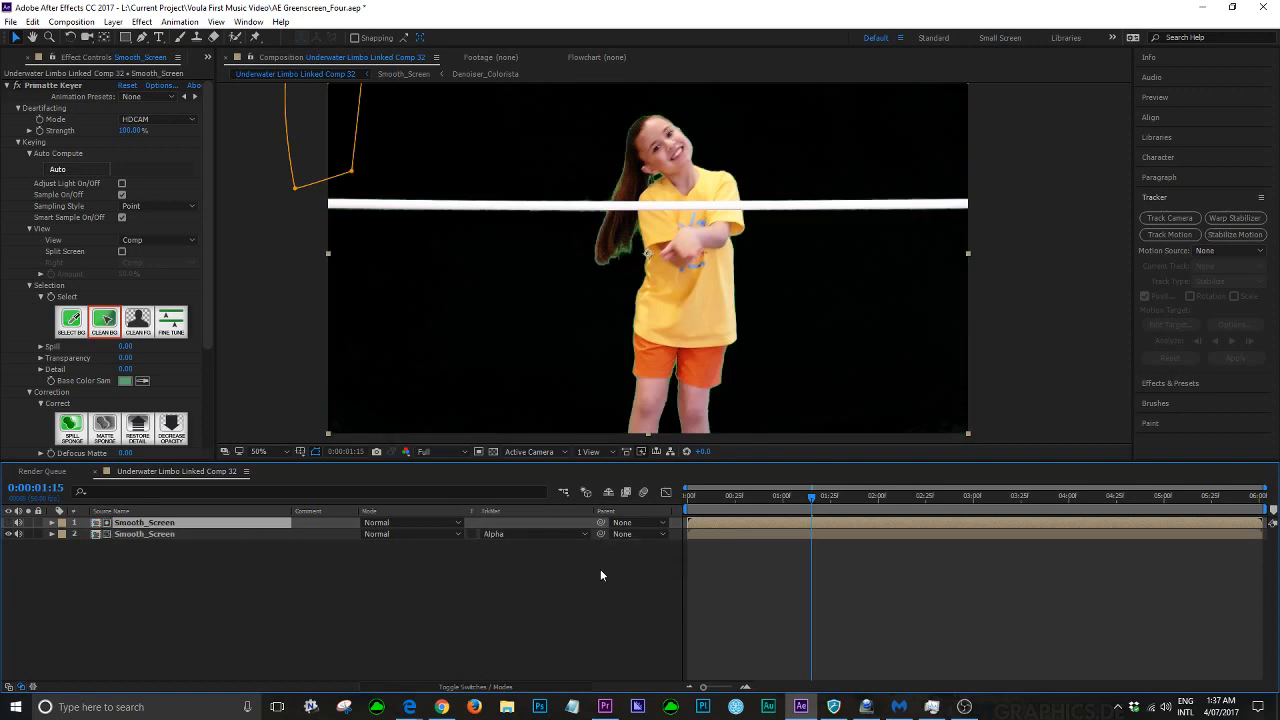
left_click(148, 536)
left_click(145, 525)
key("period")
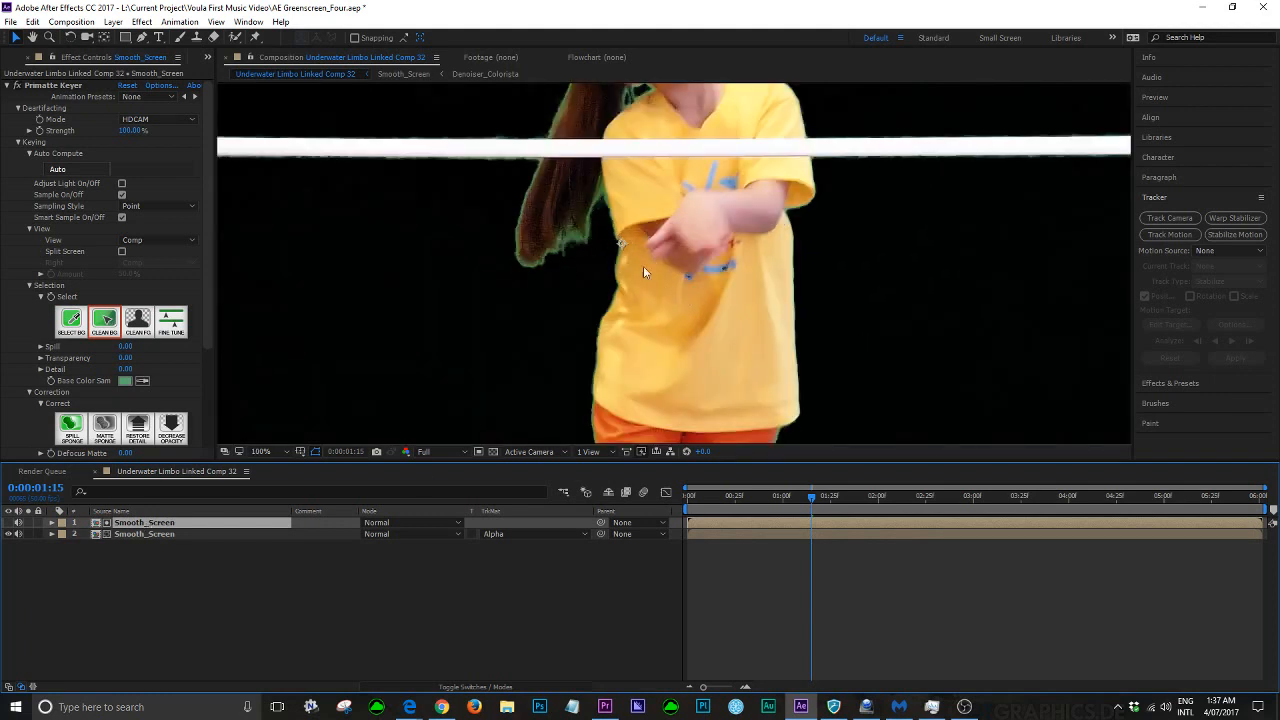
key("comma")
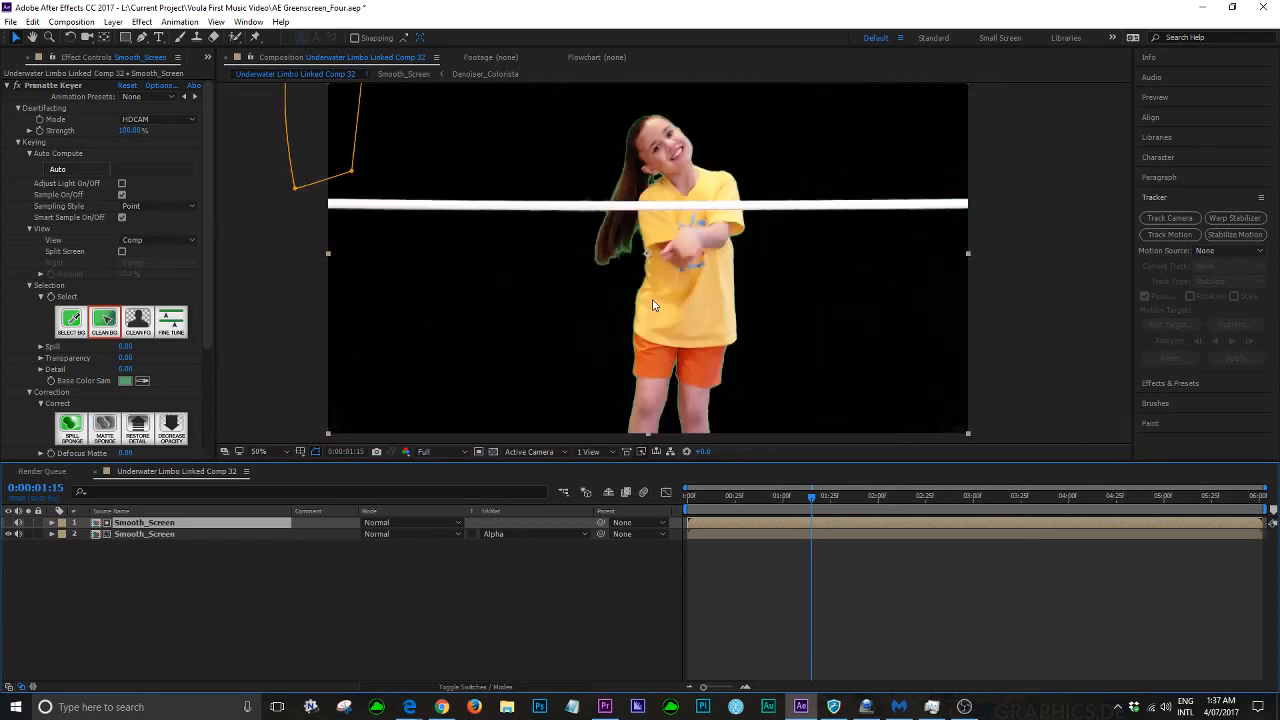
Select the lower Smooth_Screen layer, and display the project items with the 19th Video folder selected
left_click(345, 629)
left_click(159, 534)
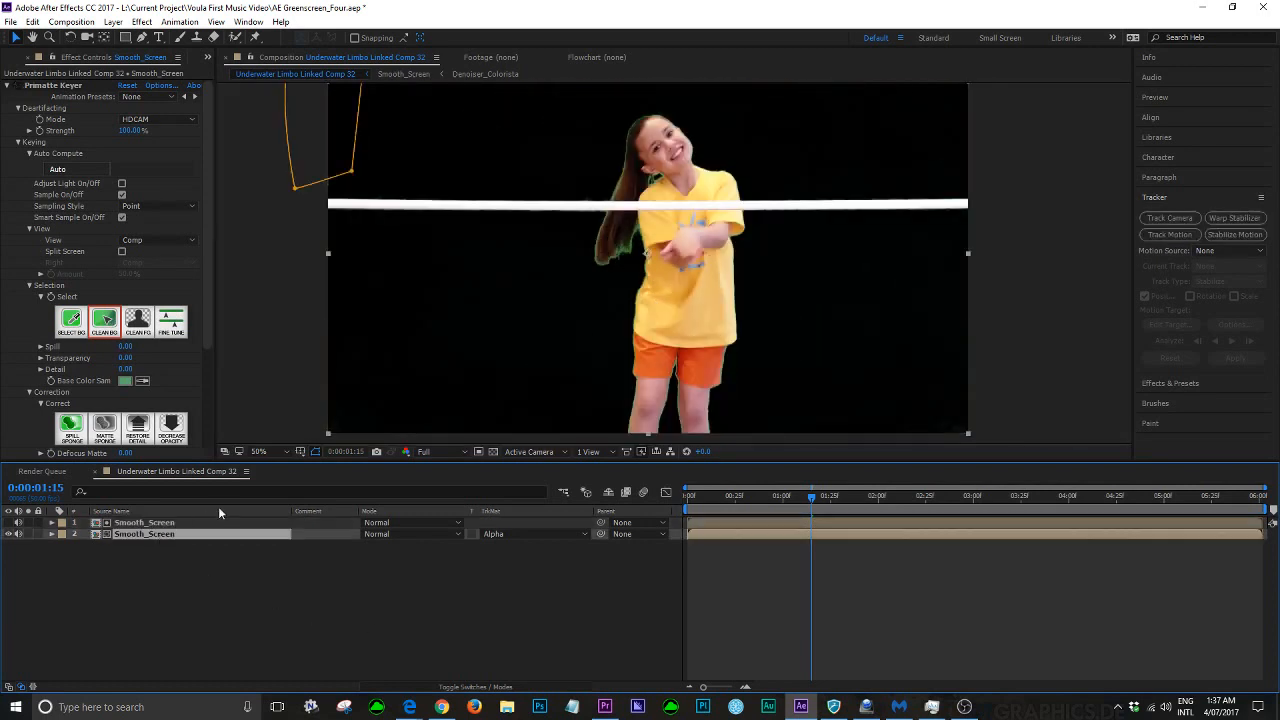
left_click(208, 58)
left_click(238, 77)
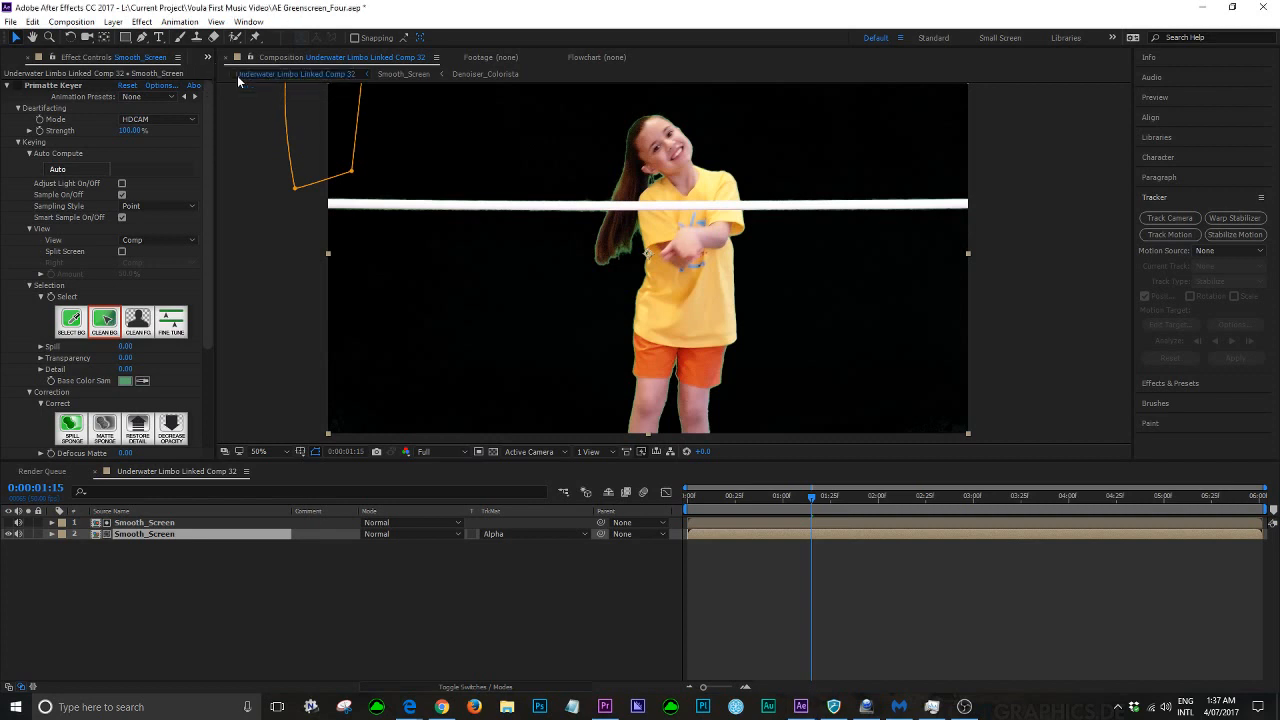
left_click(47, 291)
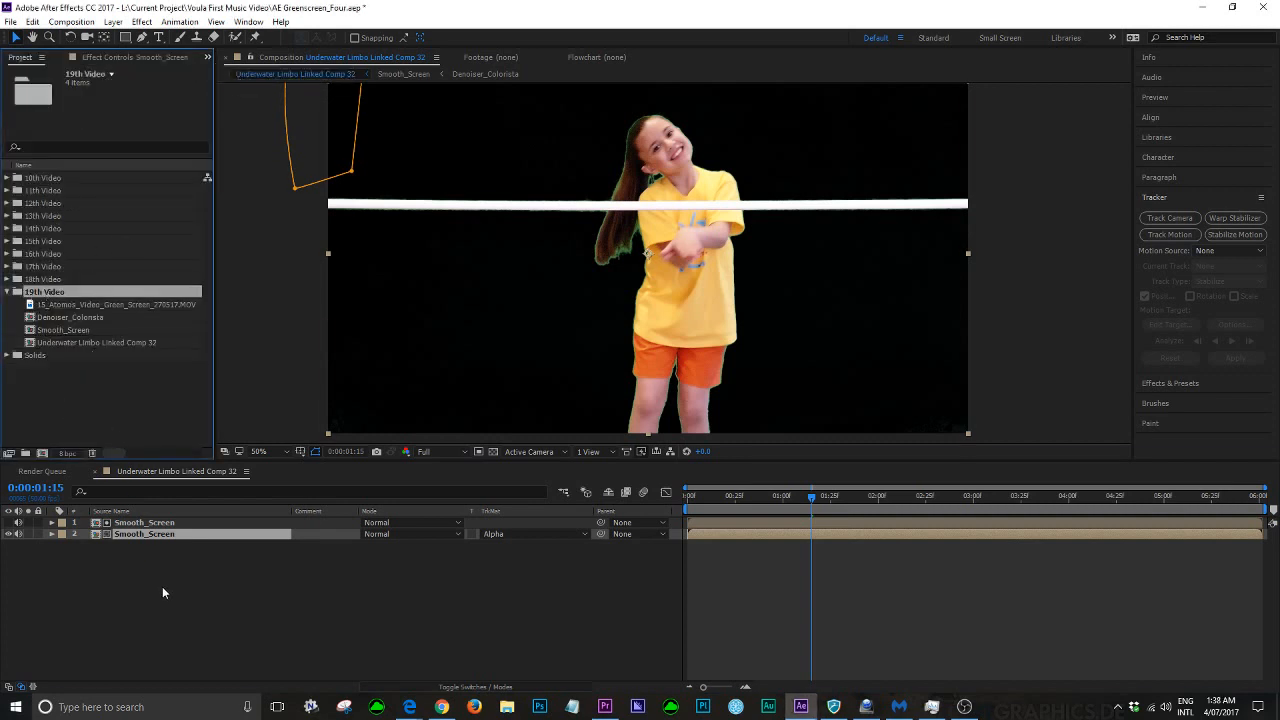
Pre-compose both Smooth_Screen layers as Primatte_Keyer, moving all attributes into the new composition
left_click(160, 522, "shift")
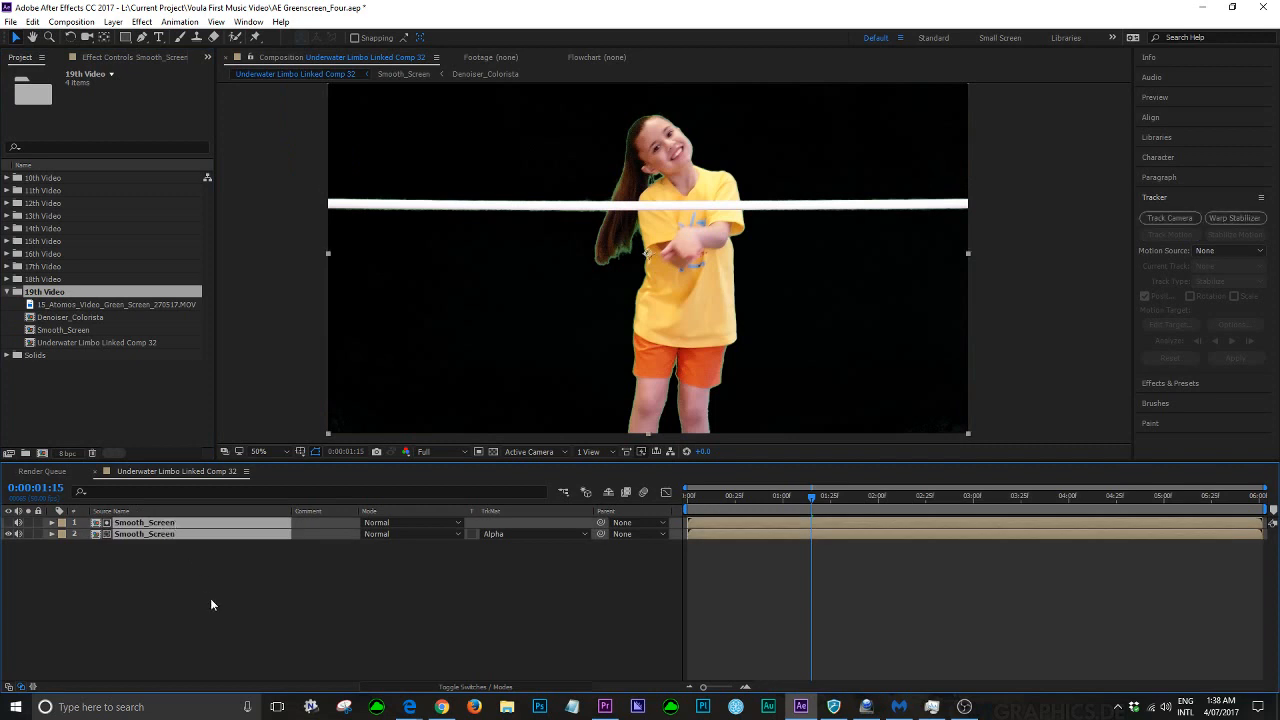
key("ctrl+shift+c")
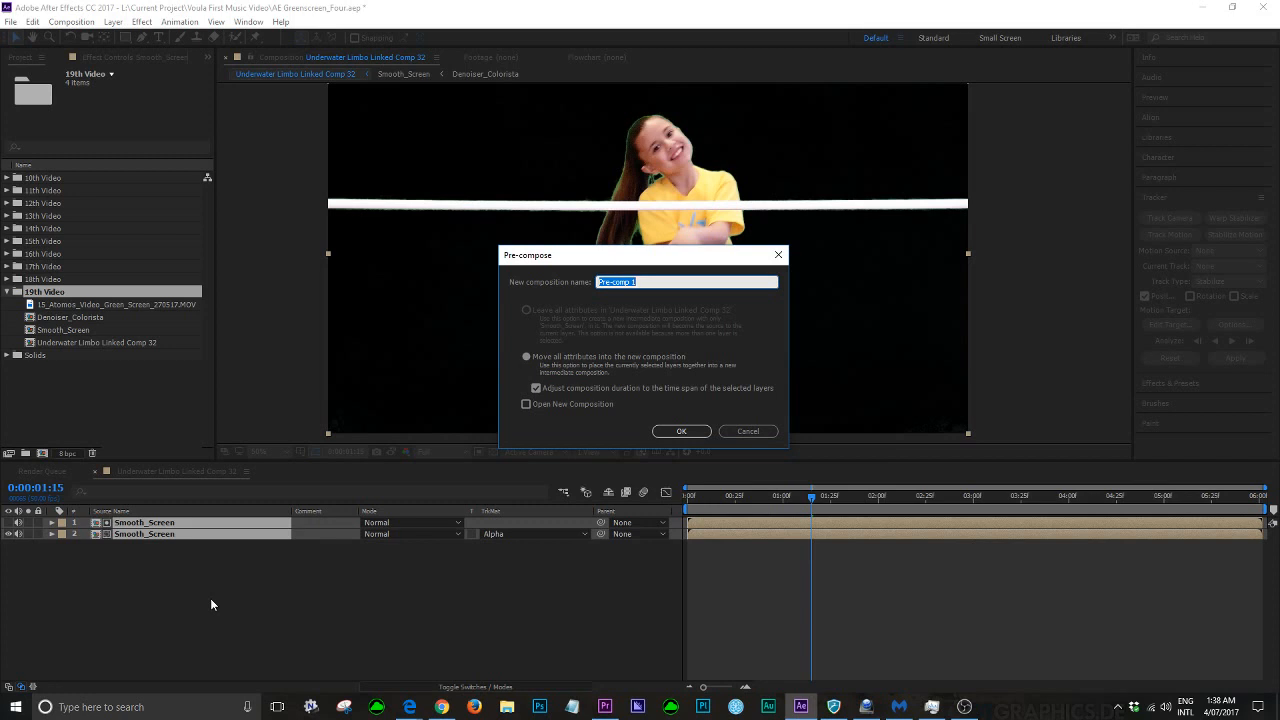
type("R")
left_click(700, 432)
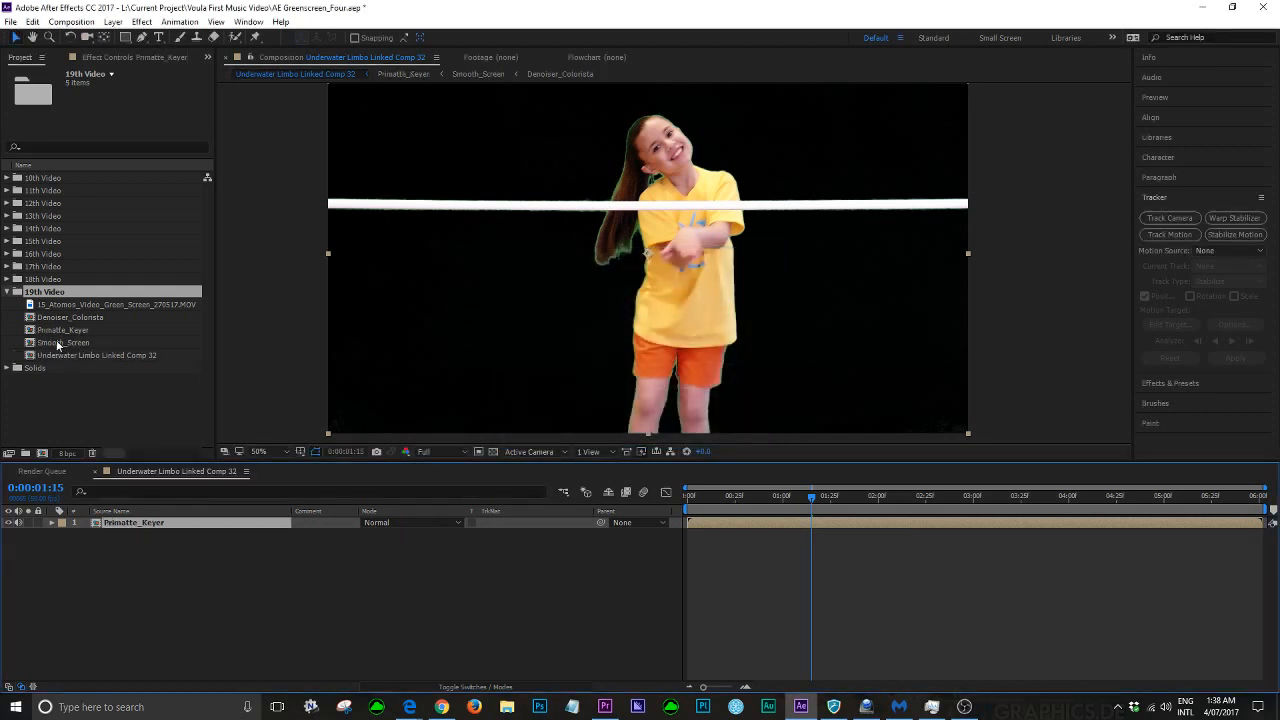
Check the Primatte_Keyer composition in the project, and expand its layer's properties in the timeline
left_click(51, 331)
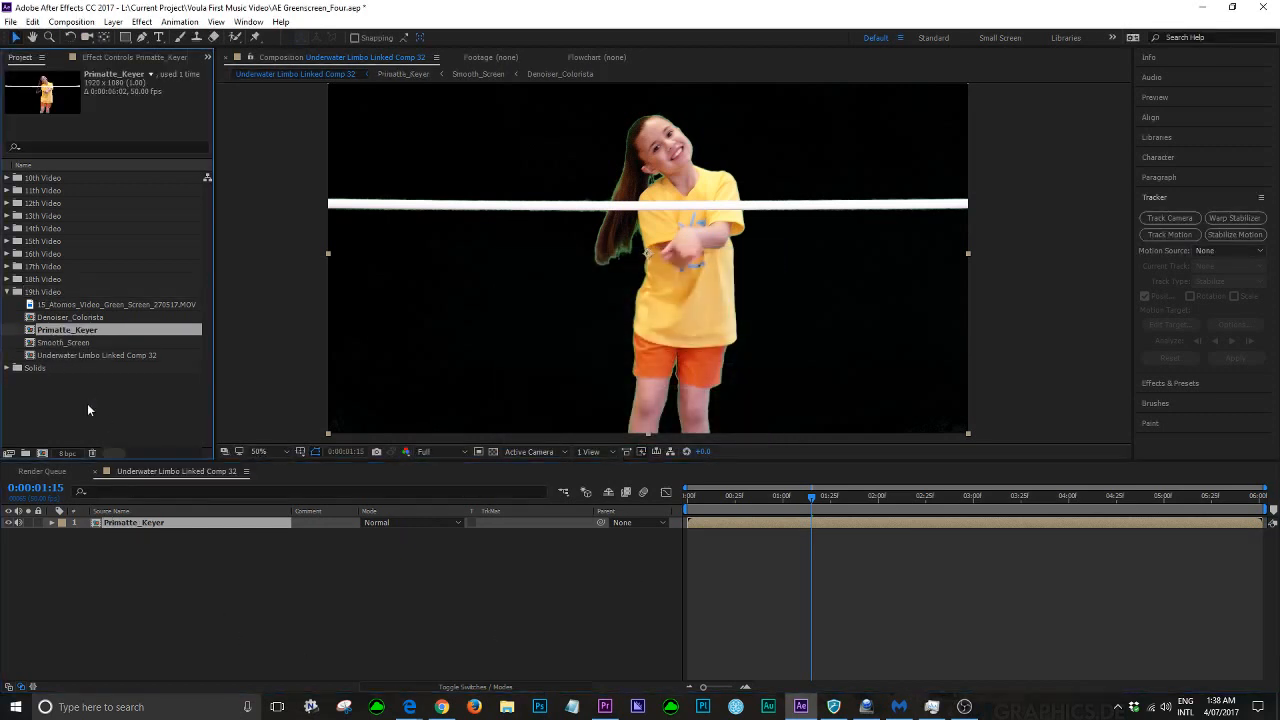
left_click(123, 589)
left_click(52, 522)
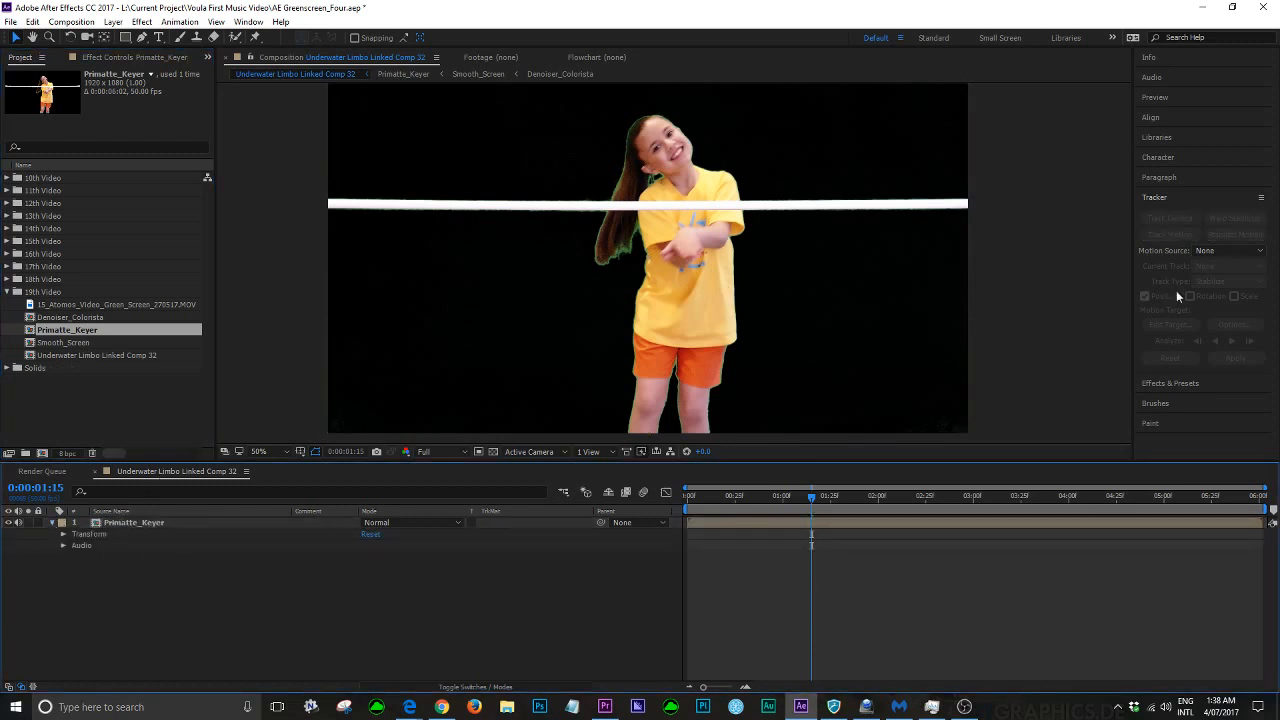
left_click(1160, 198)
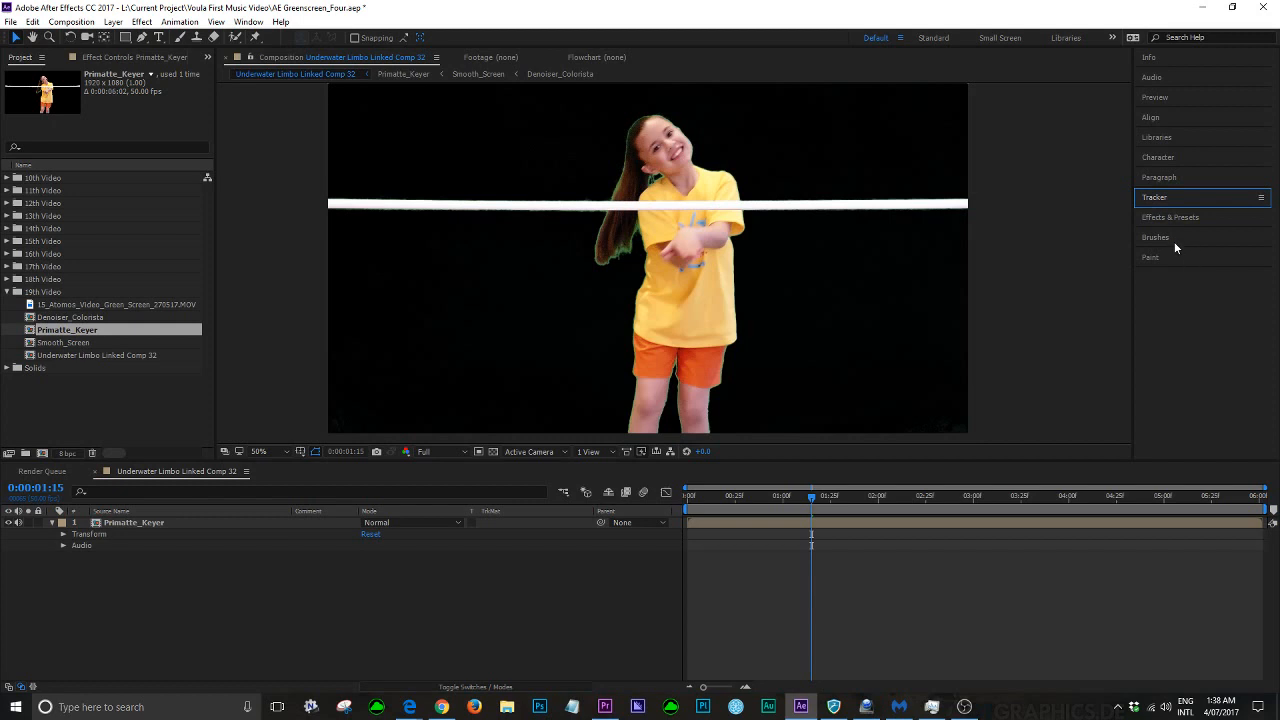
Apply the Refine Soft Matte effect to the Primatte_Keyer layer
left_click(1170, 220)
scroll(1216, 299, "down", 5)
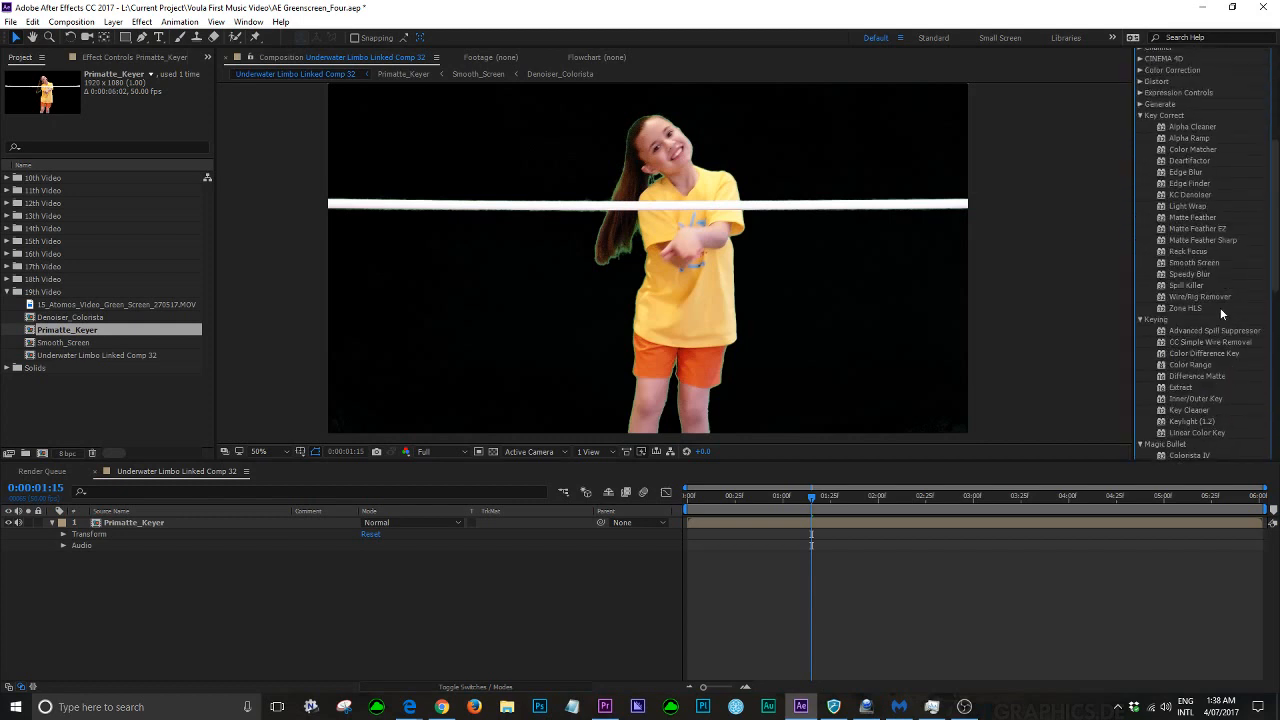
scroll(1224, 313, "down", 3)
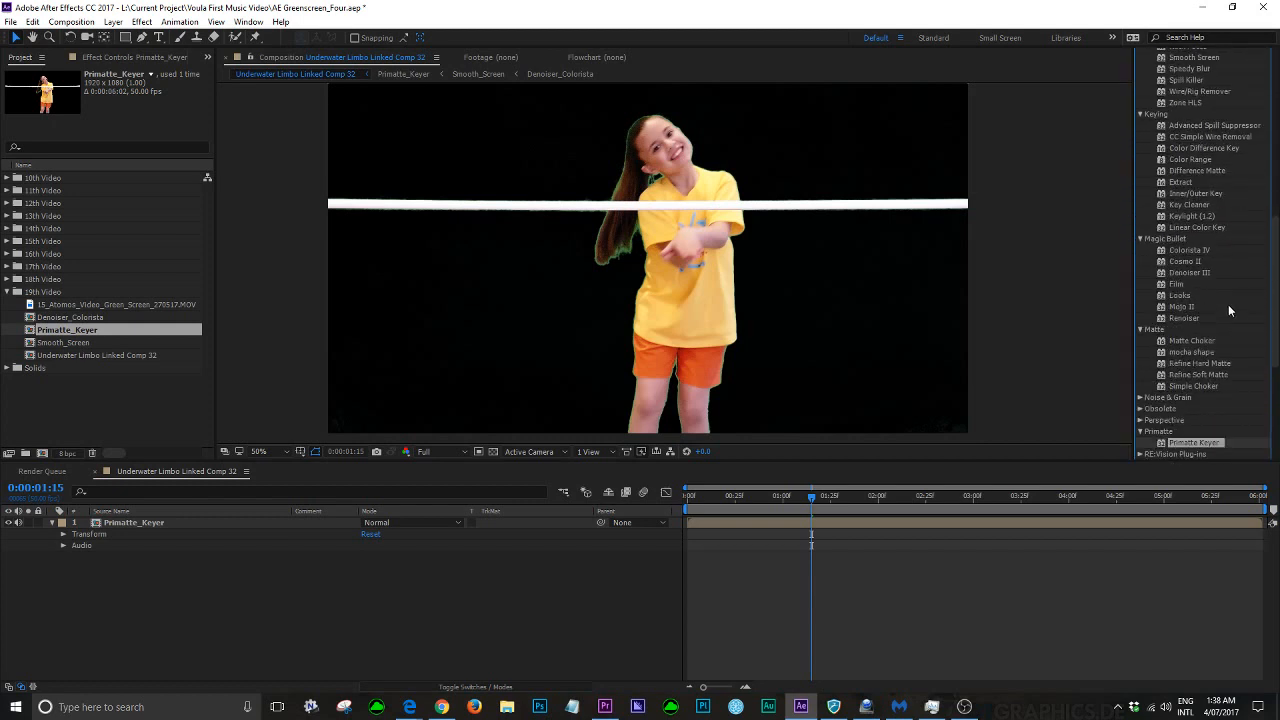
scroll(1217, 294, "down", 1)
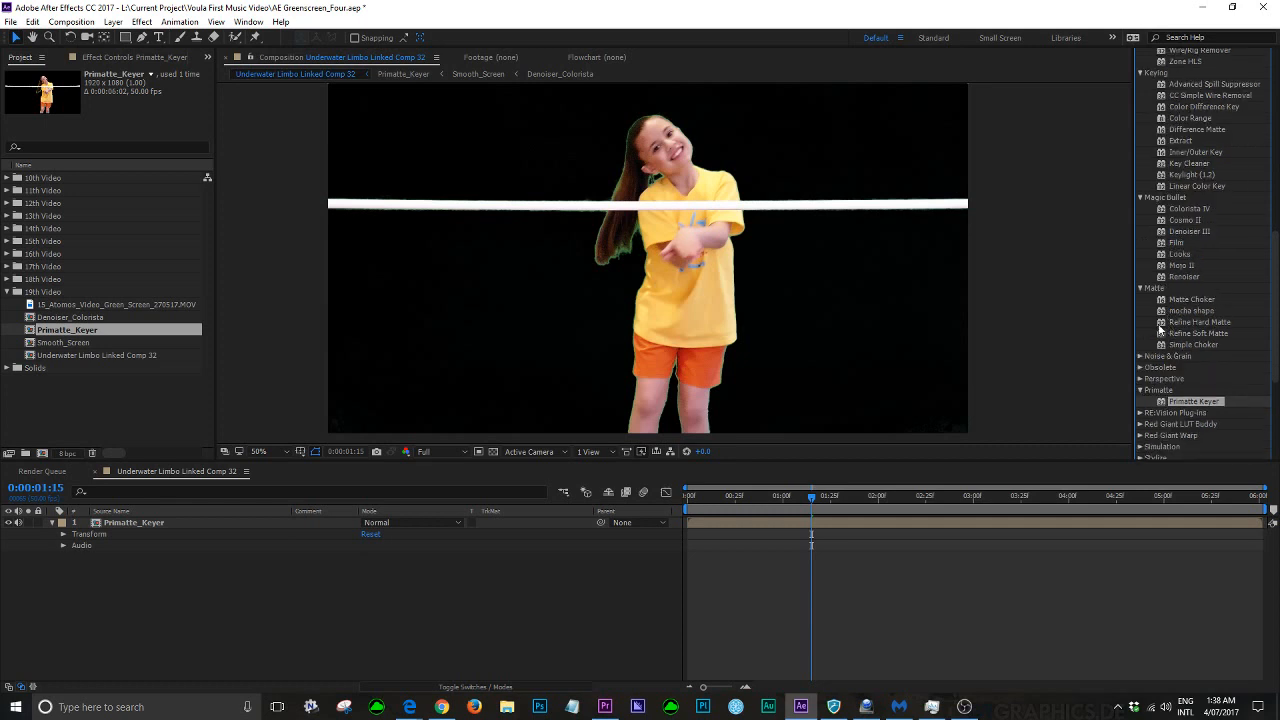
left_click_drag(1162, 333, 860, 526)
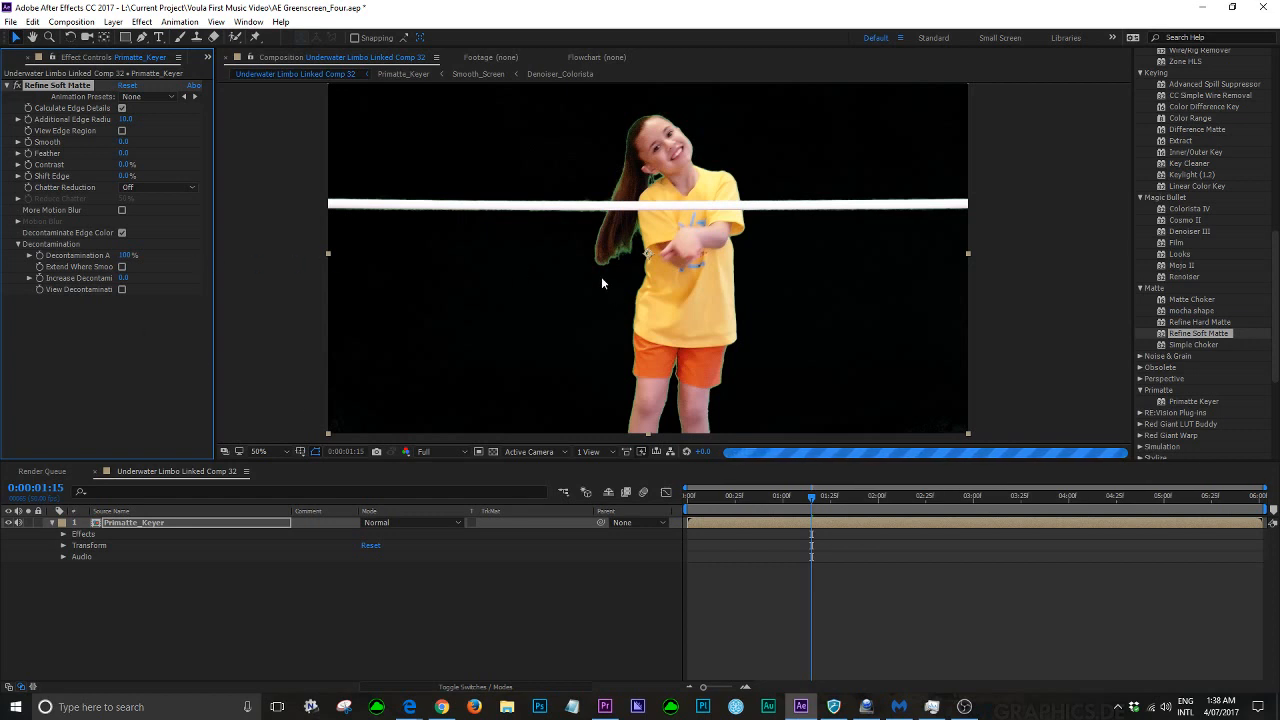
Switch to Task Manager, check the memory and Disk 4 (L:) performance, and return to After Effects
left_click(931, 707)
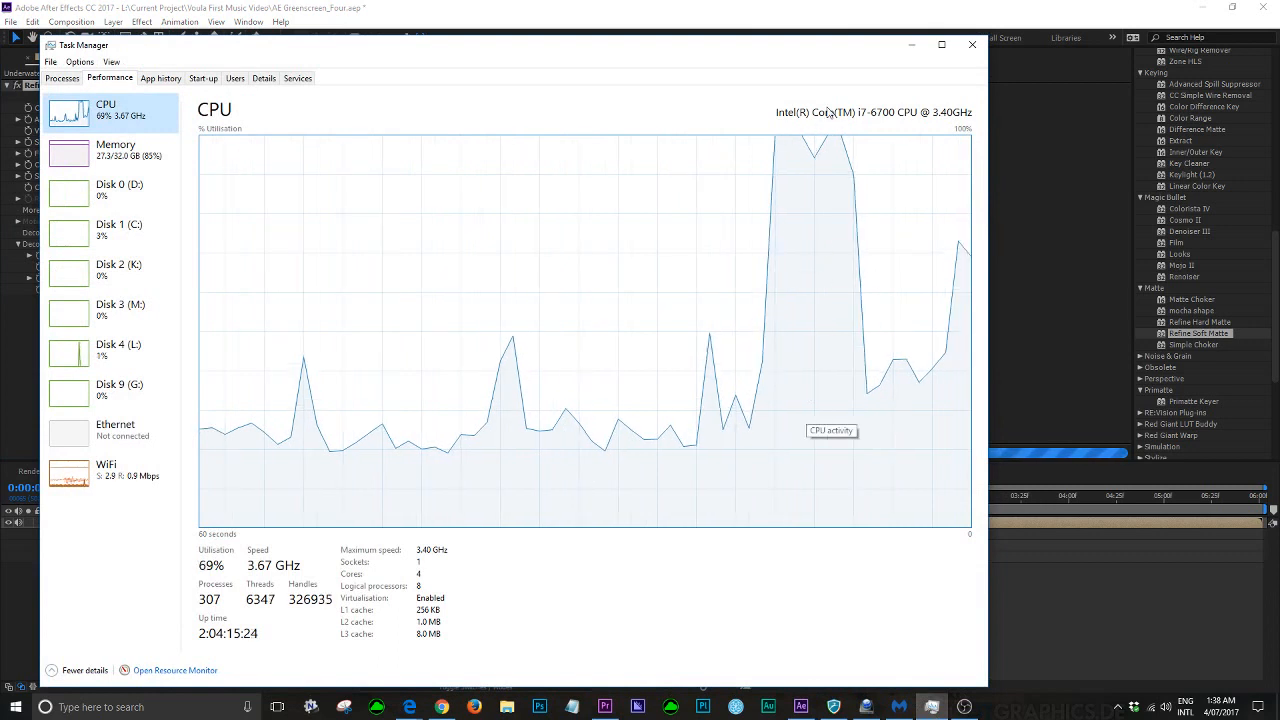
left_click(115, 155)
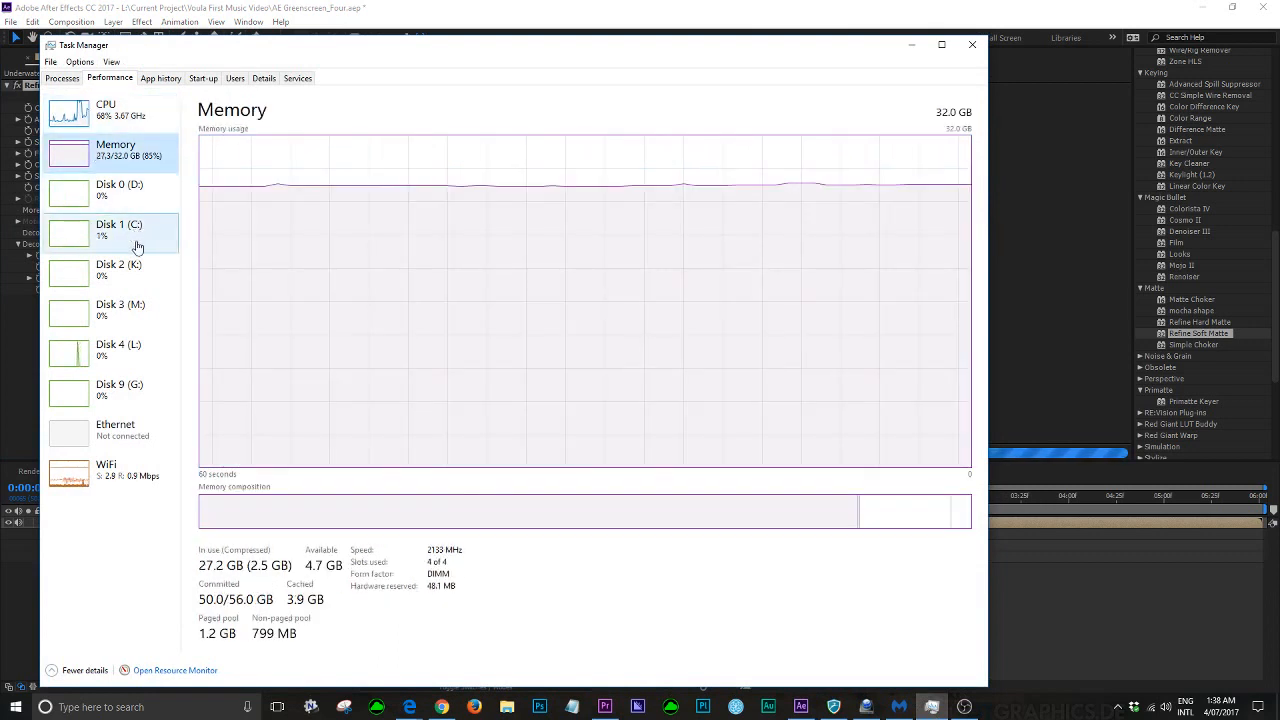
left_click(140, 345)
left_click(911, 45)
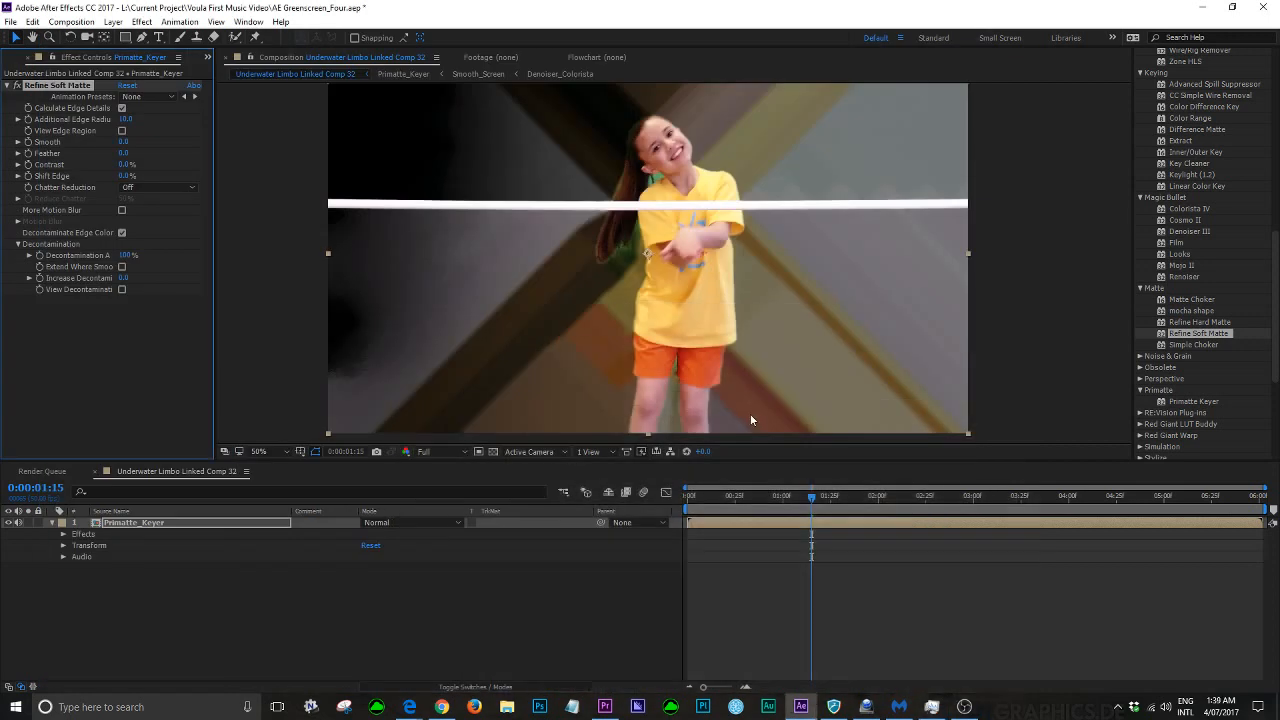
Go to 0:00:01:44 and switch off the Refine Soft Matte effect on the Primatte_Keyer layer
left_click(866, 497)
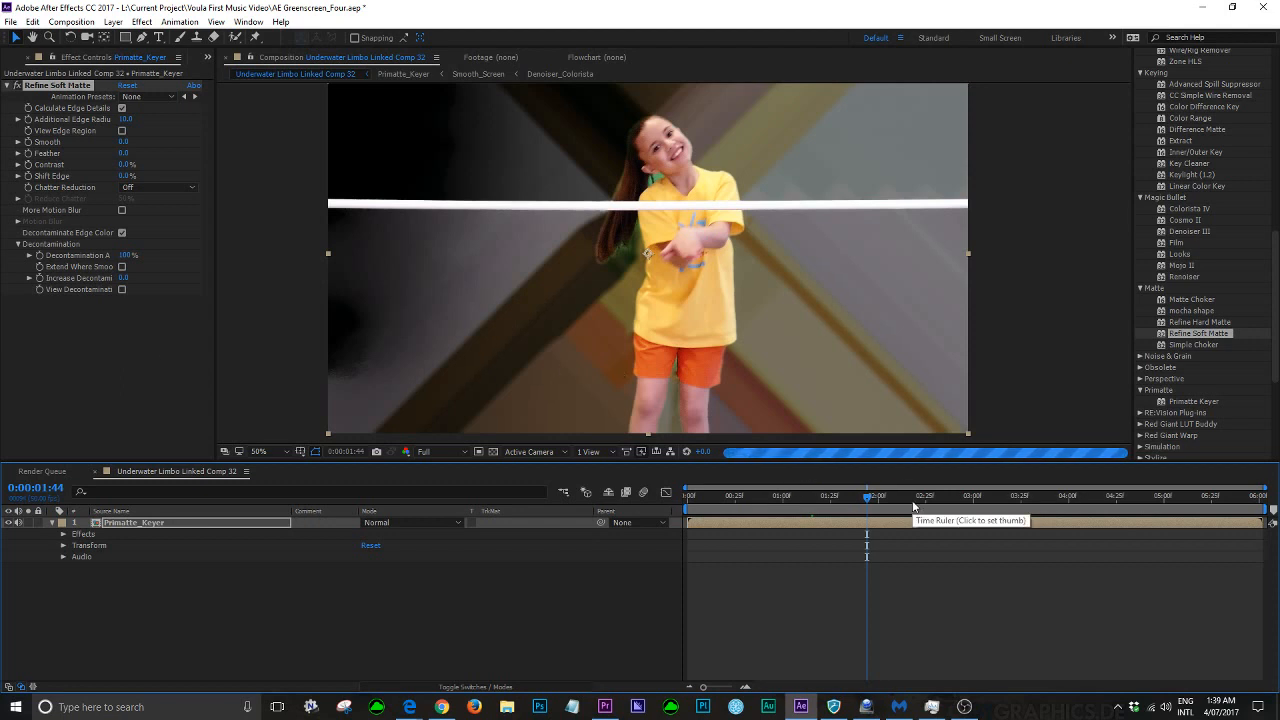
left_click(99, 413)
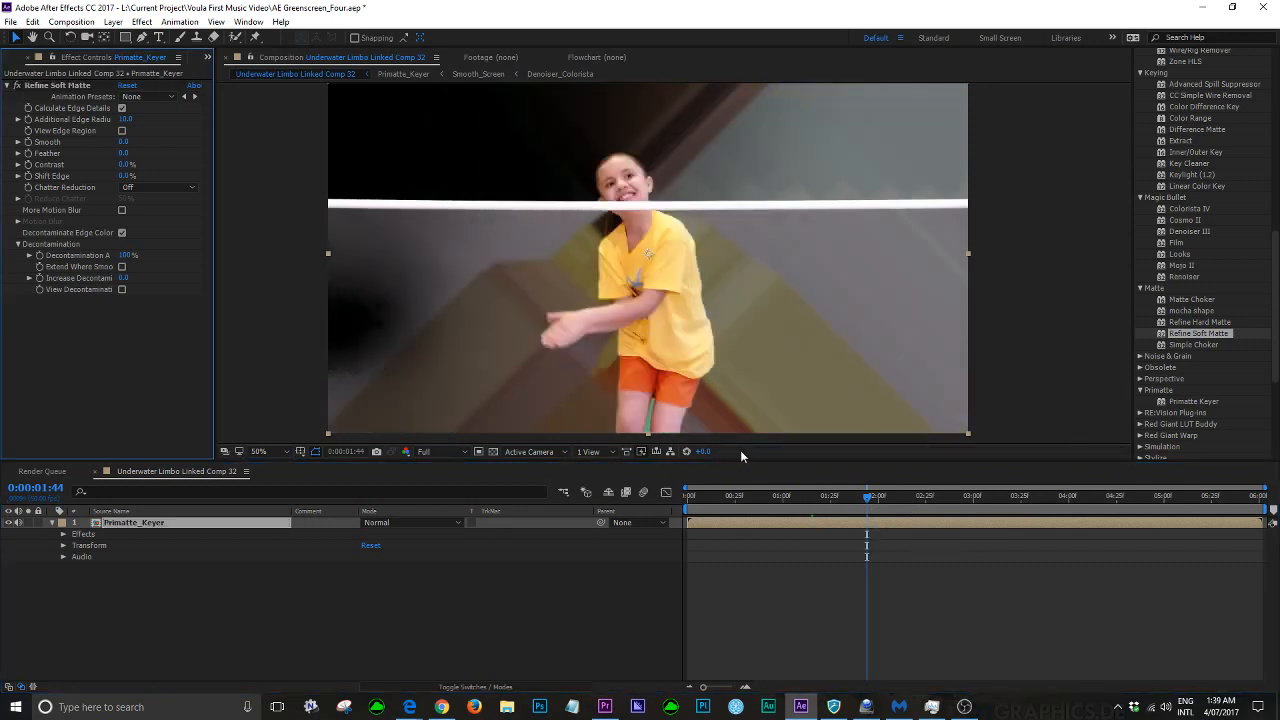
left_click(64, 535)
left_click(111, 546)
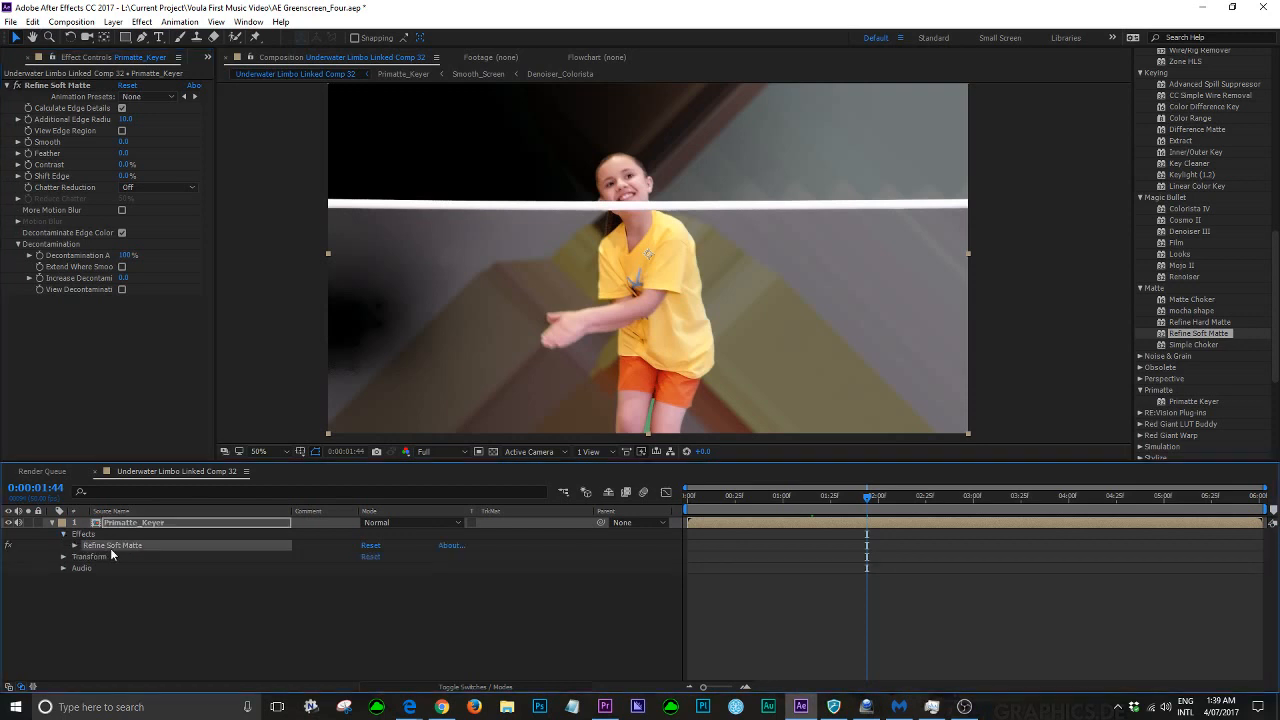
left_click(18, 86)
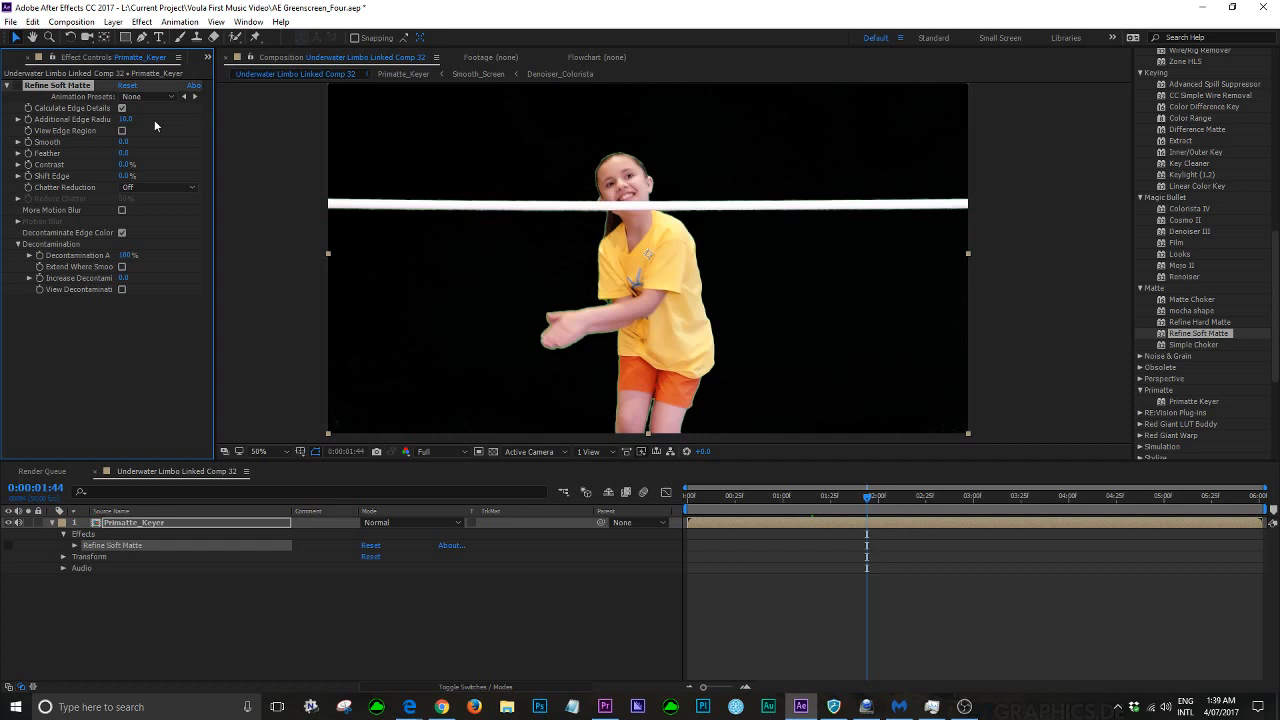
Set Refine Soft Matte's Additional Edge Radius to 2.0, check the result with the effect on, and switch the effect off
left_click(18, 119)
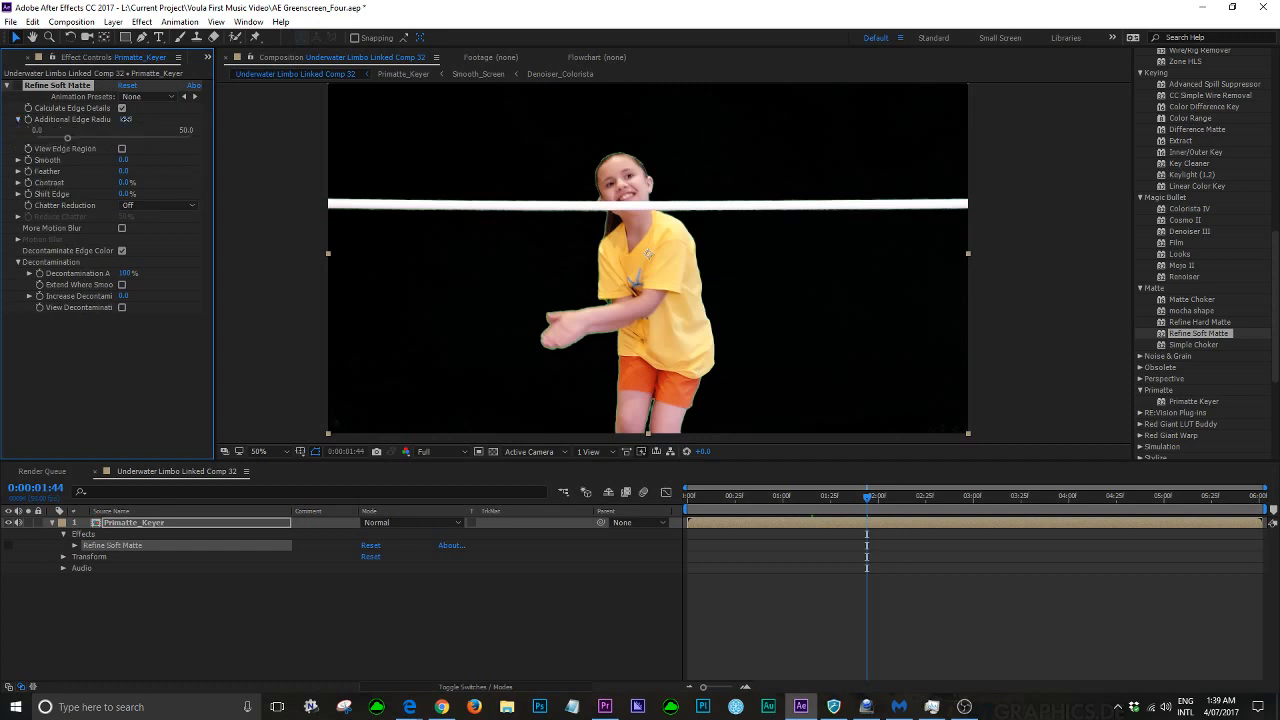
type("2")
left_click(137, 362)
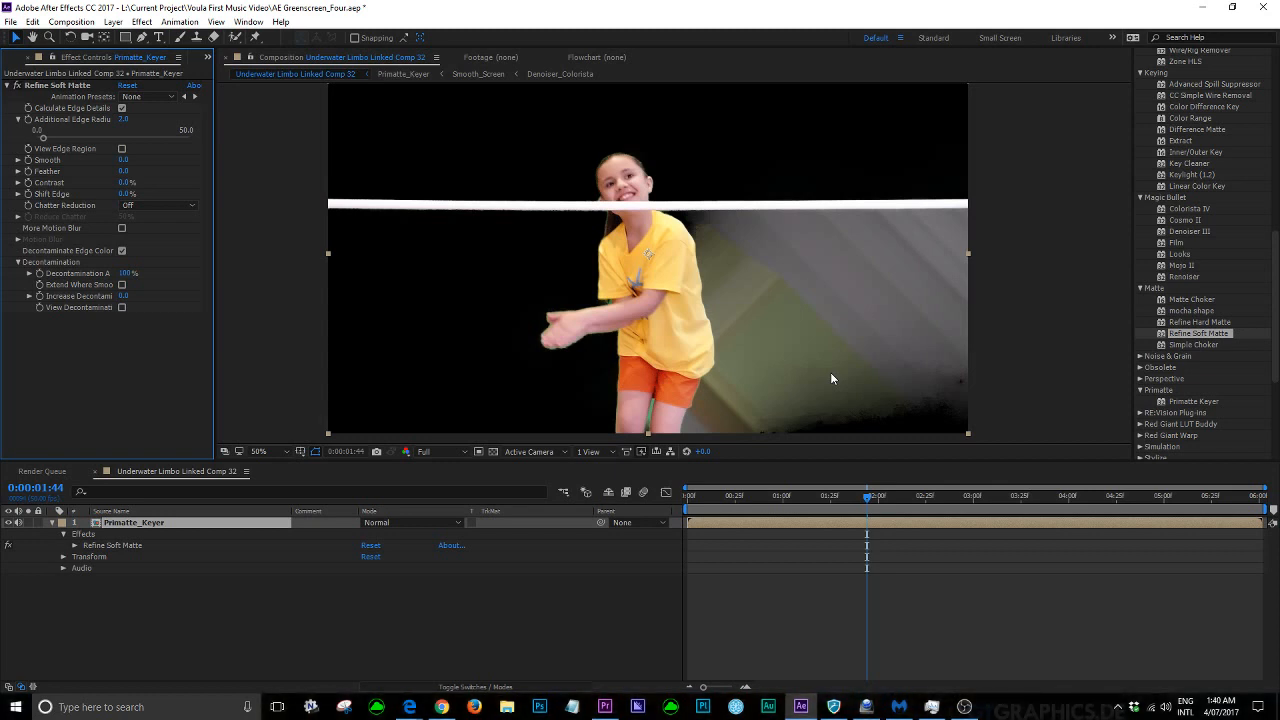
left_click(17, 85)
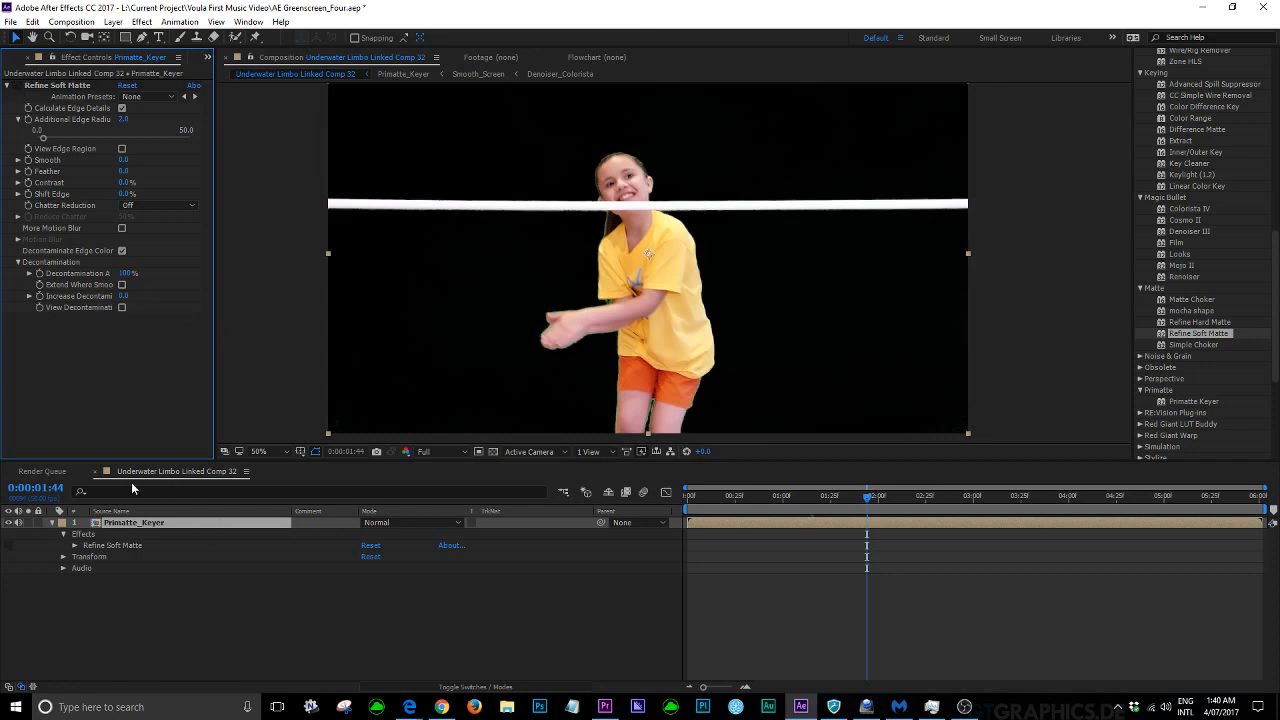
Open the Primatte_Keyer composition and display the Primatte Keyer effect controls of the upper Smooth_Screen layer
left_click_drag(207, 60, 240, 78)
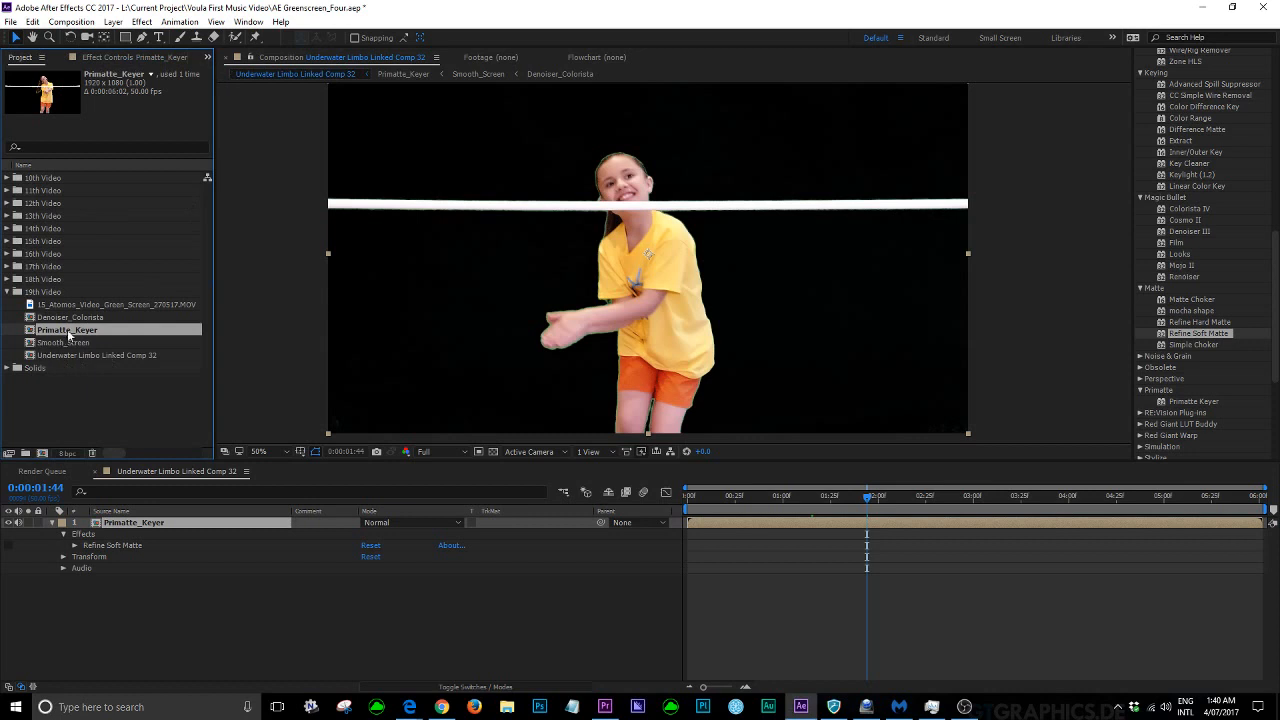
double_click(37, 333)
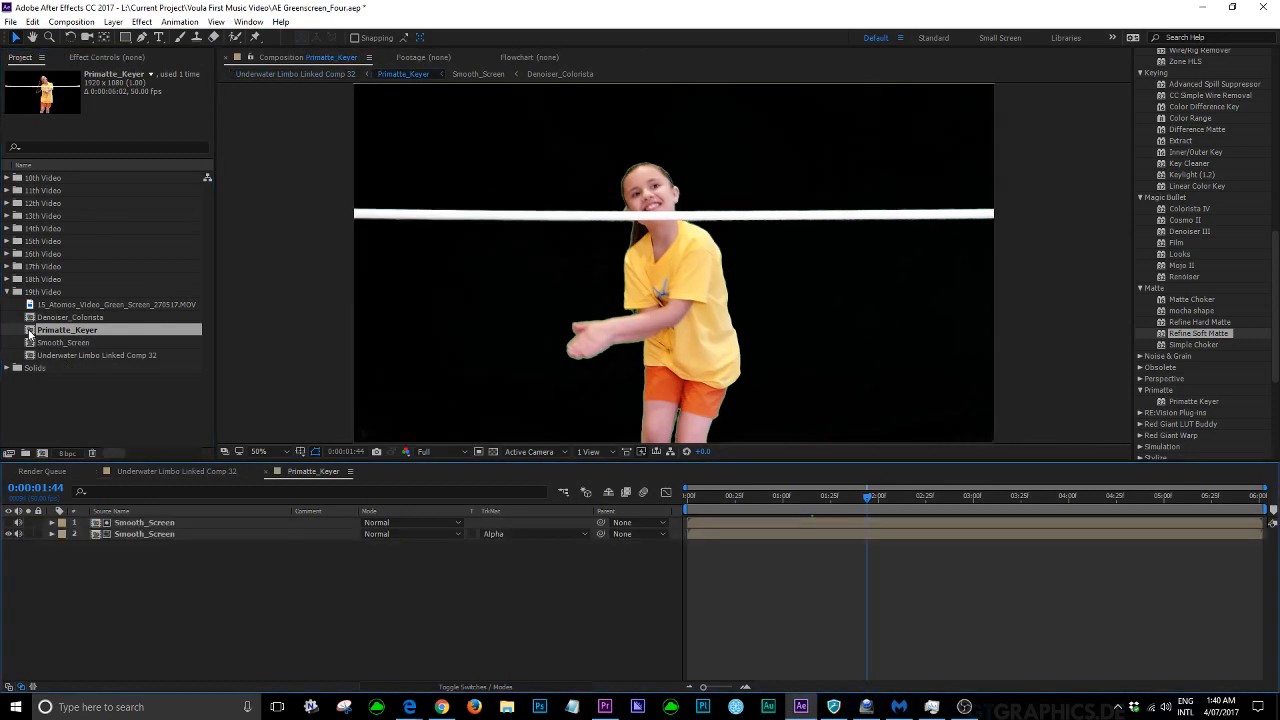
left_click(54, 534)
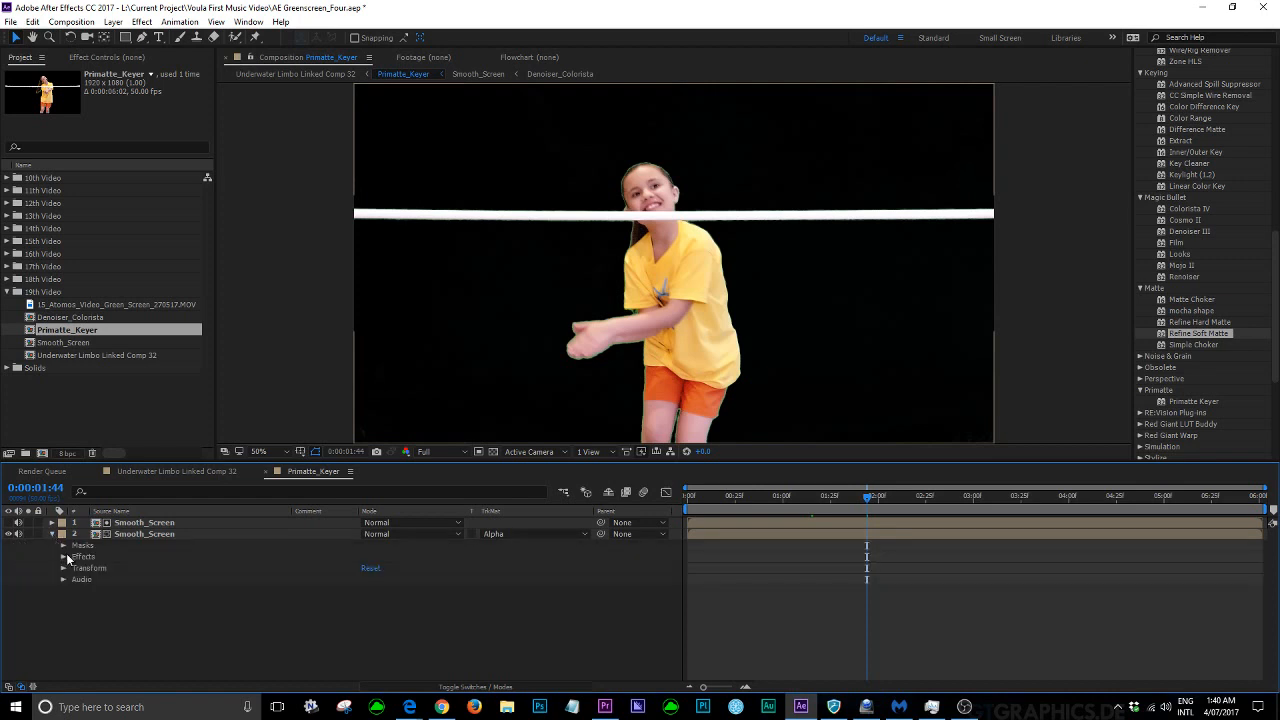
left_click(52, 534)
left_click(52, 522)
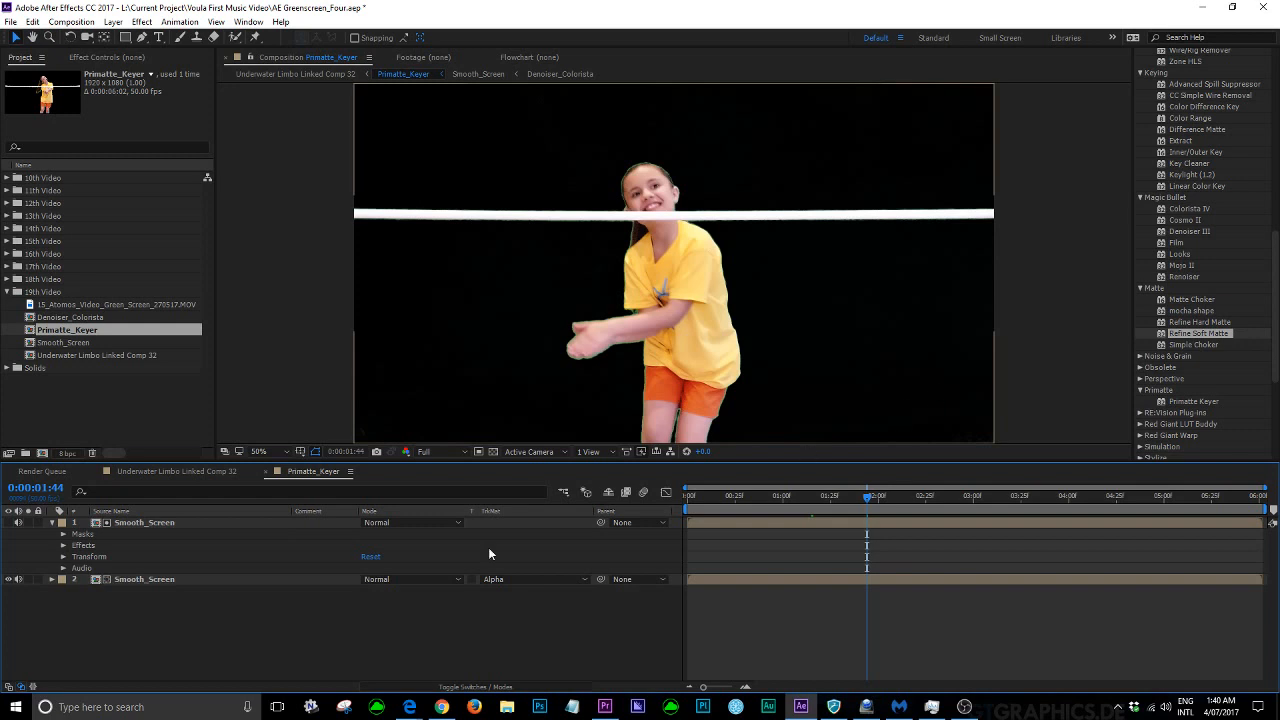
left_click(63, 546)
left_click(99, 558)
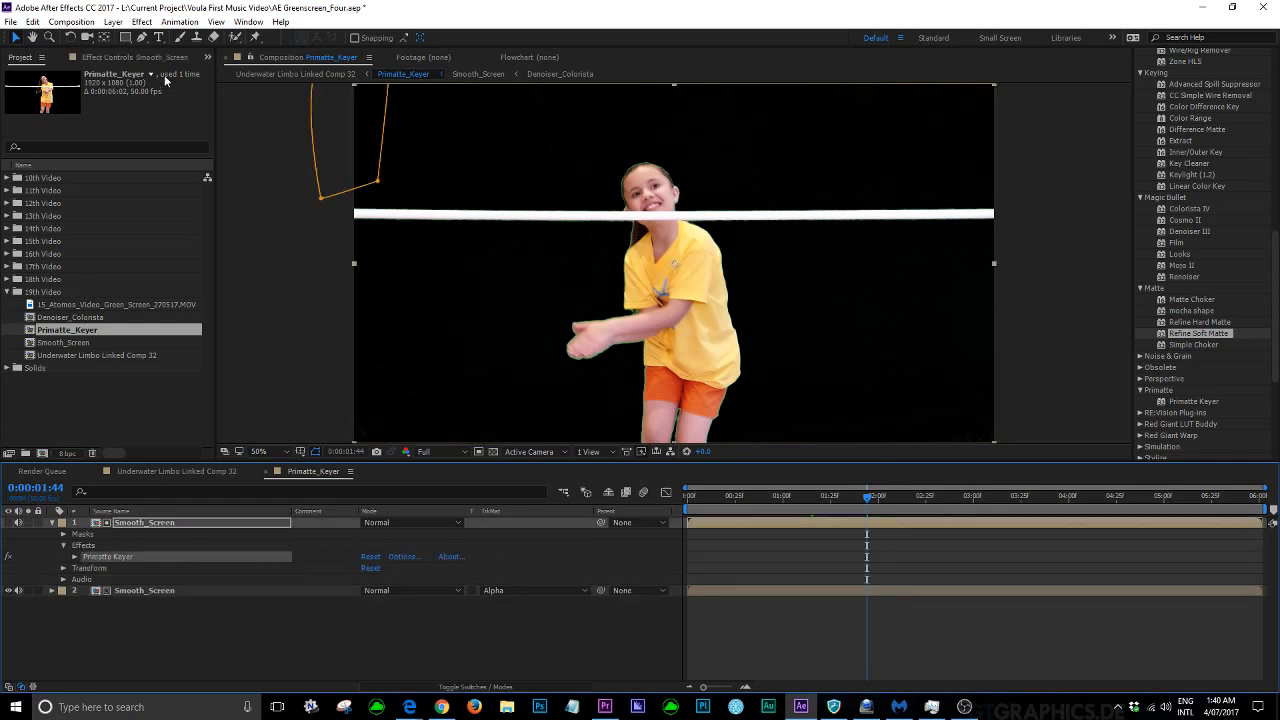
left_click(141, 57)
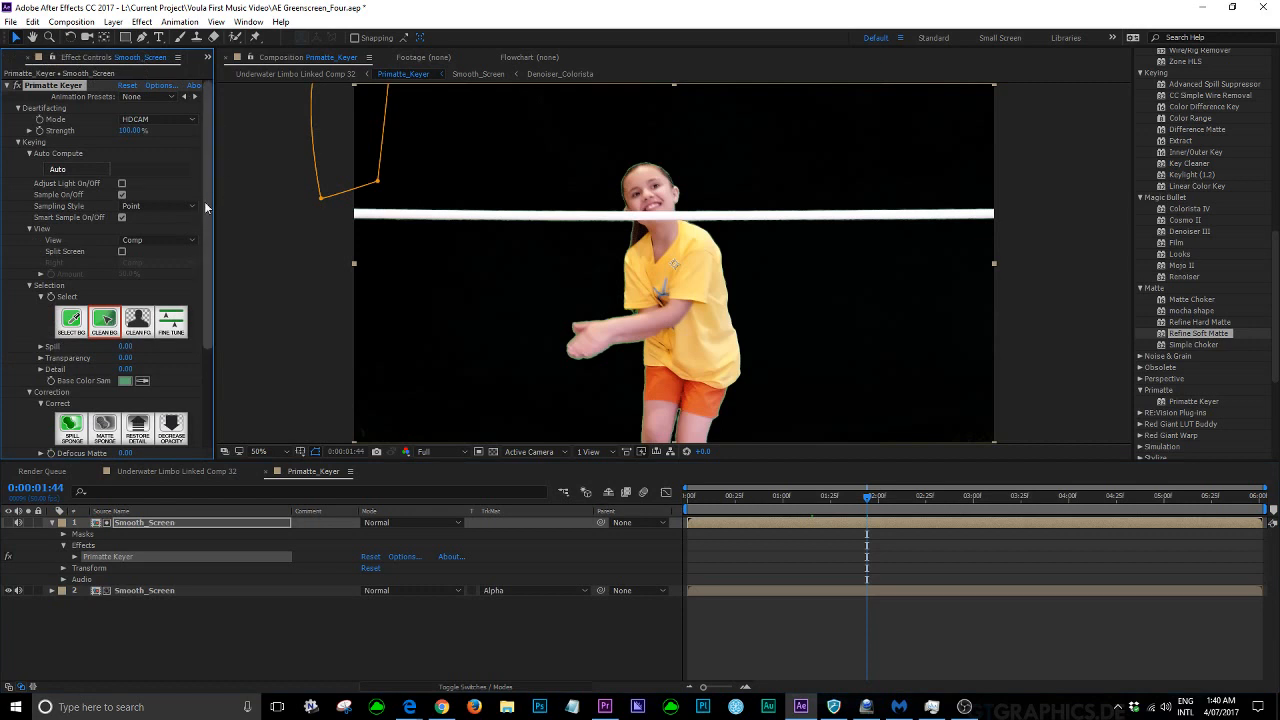
Set the Primatte Keyer's Defocus Matte to 2.00 while viewing the shirt edges up close
left_click_drag(208, 208, 210, 366)
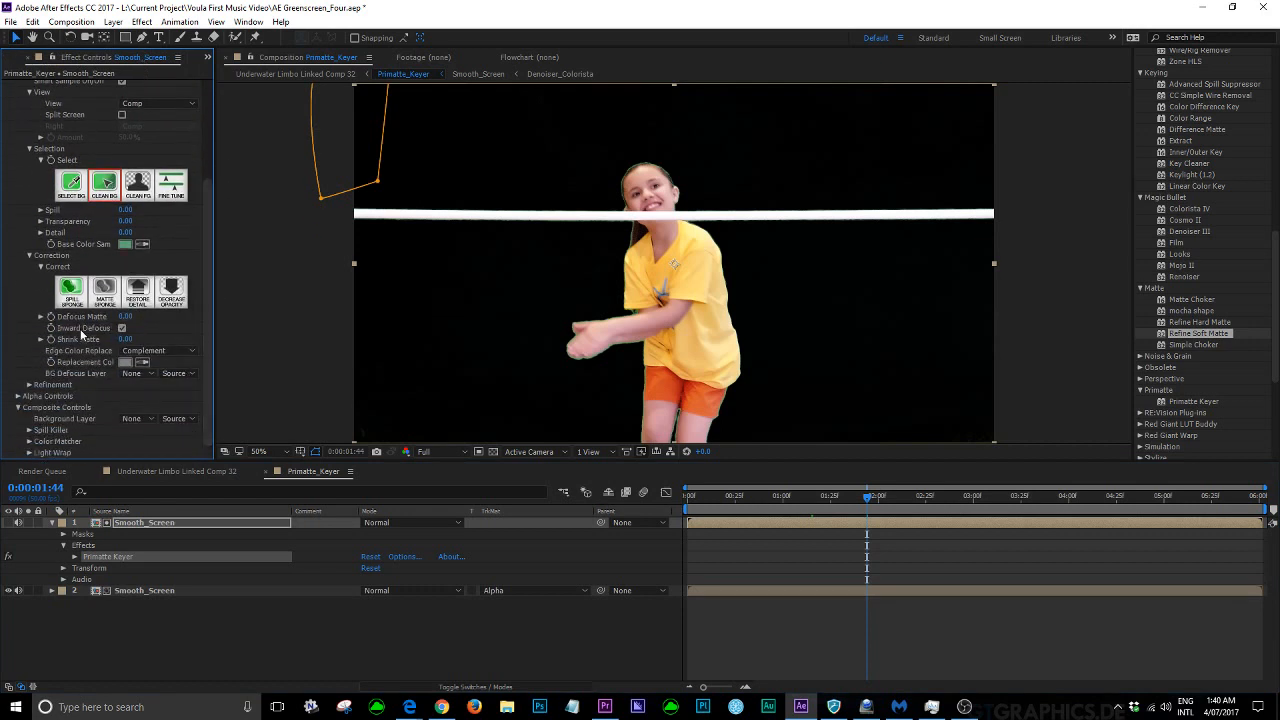
left_click(41, 316)
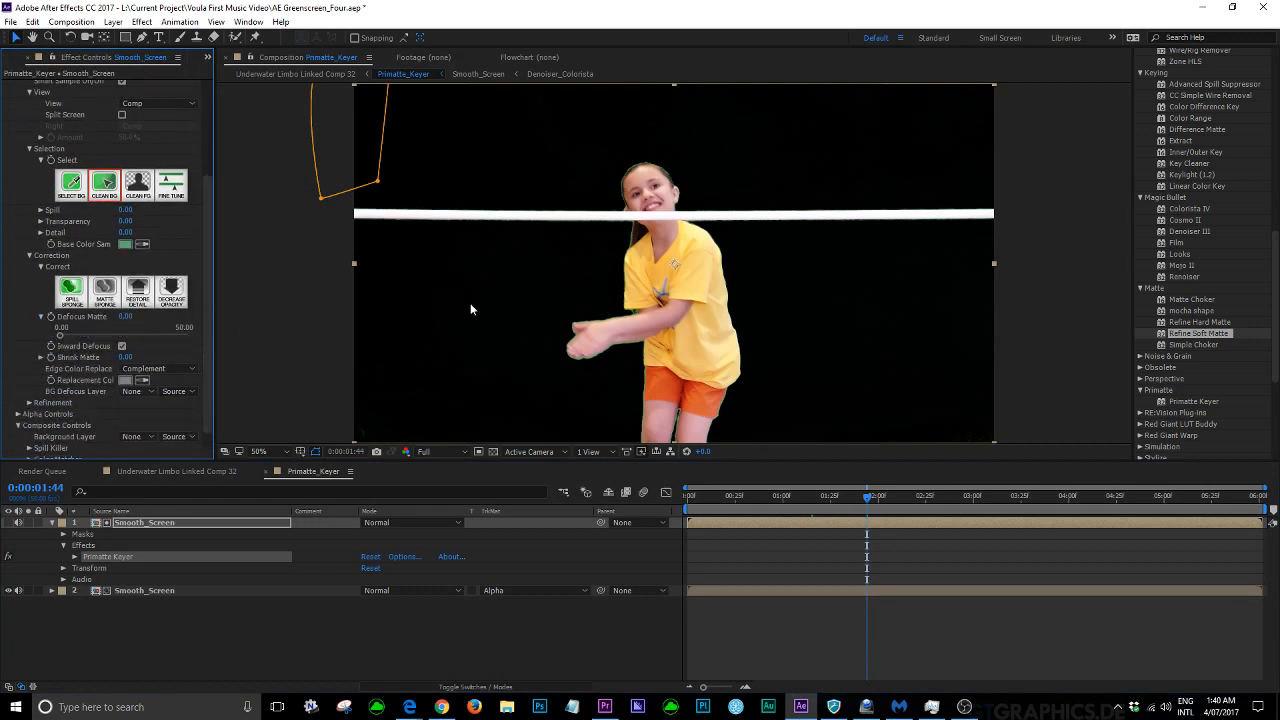
scroll(669, 291, "up", 2)
scroll(669, 291, "up", 1)
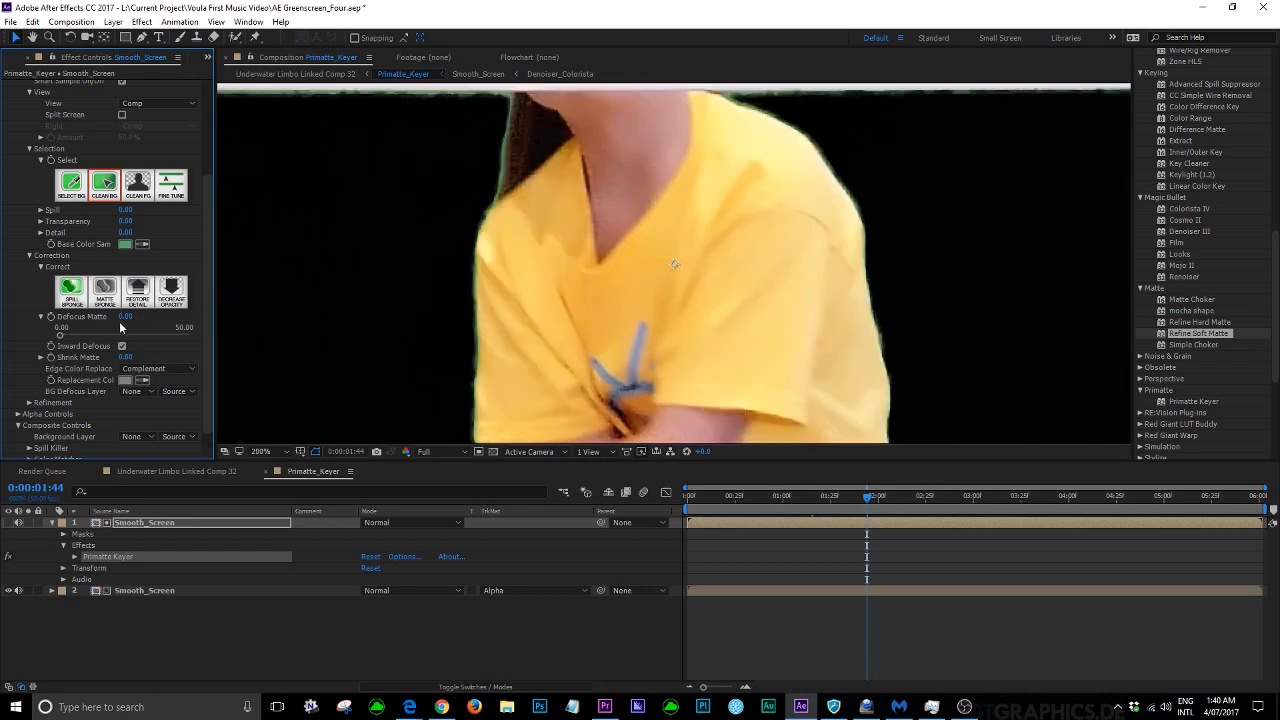
left_click(125, 316)
type("2")
key("Return")
Set the Primatte Keyer's Shrink Matte to 8.00 and view the whole frame
left_click(41, 357)
left_click(125, 357)
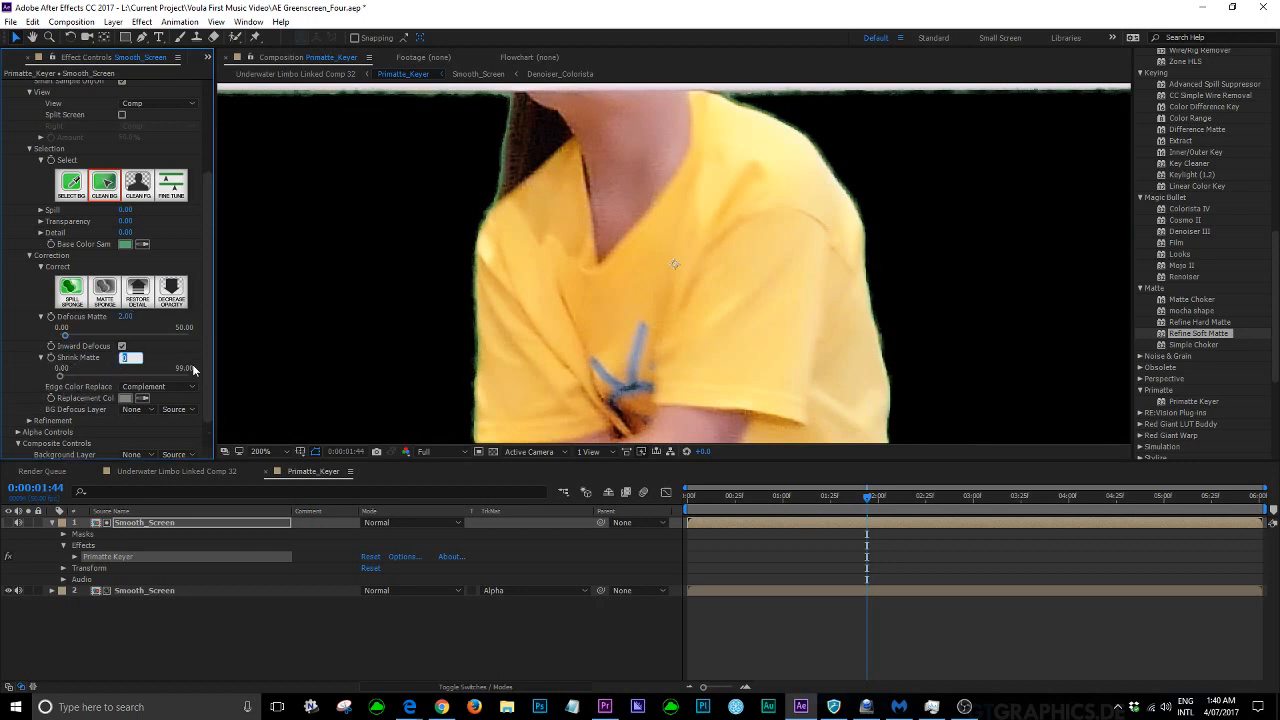
key("Return")
key("comma")
key("comma")
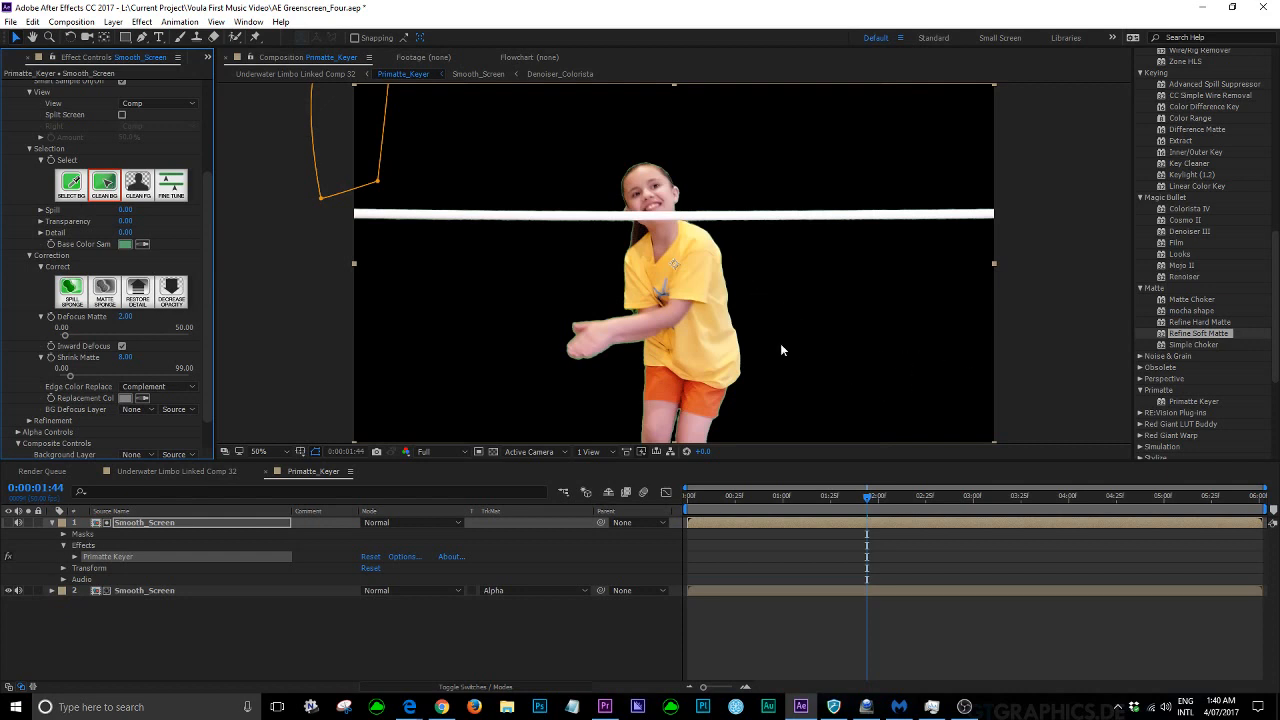
Deselect the Smooth_Screen layer and save the project
left_click(298, 616)
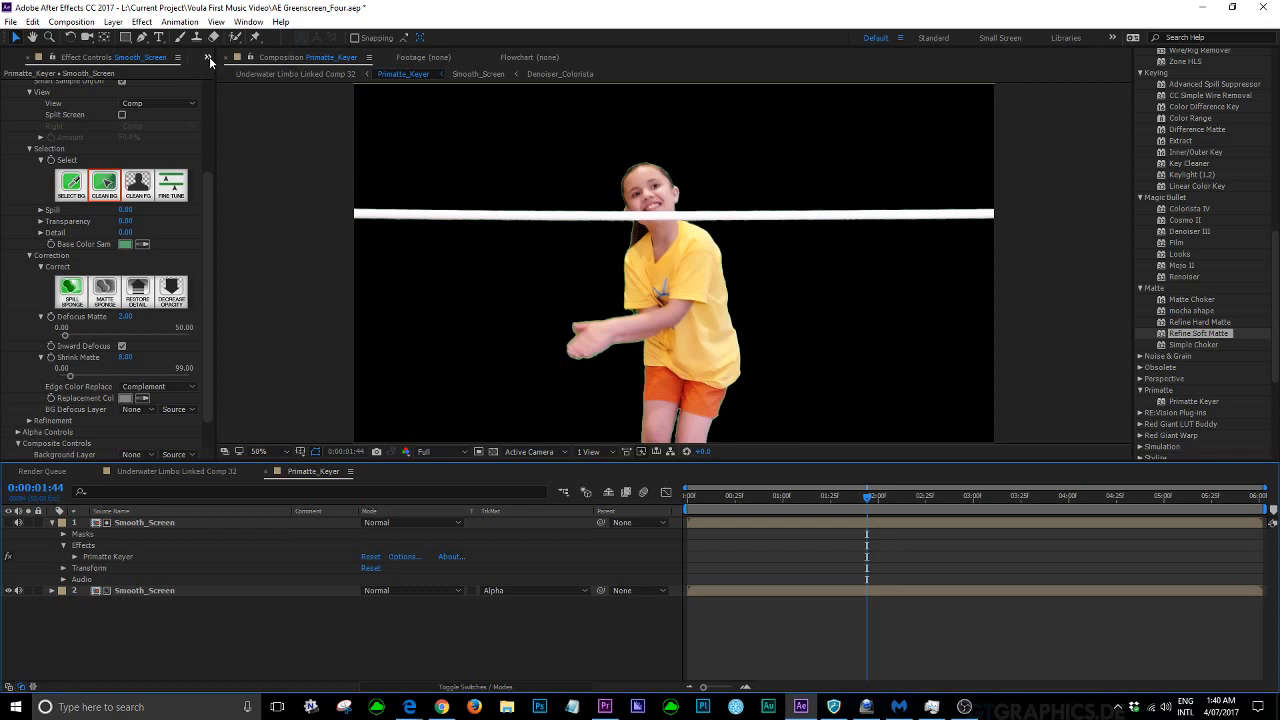
left_click(10, 21)
left_click(38, 160)
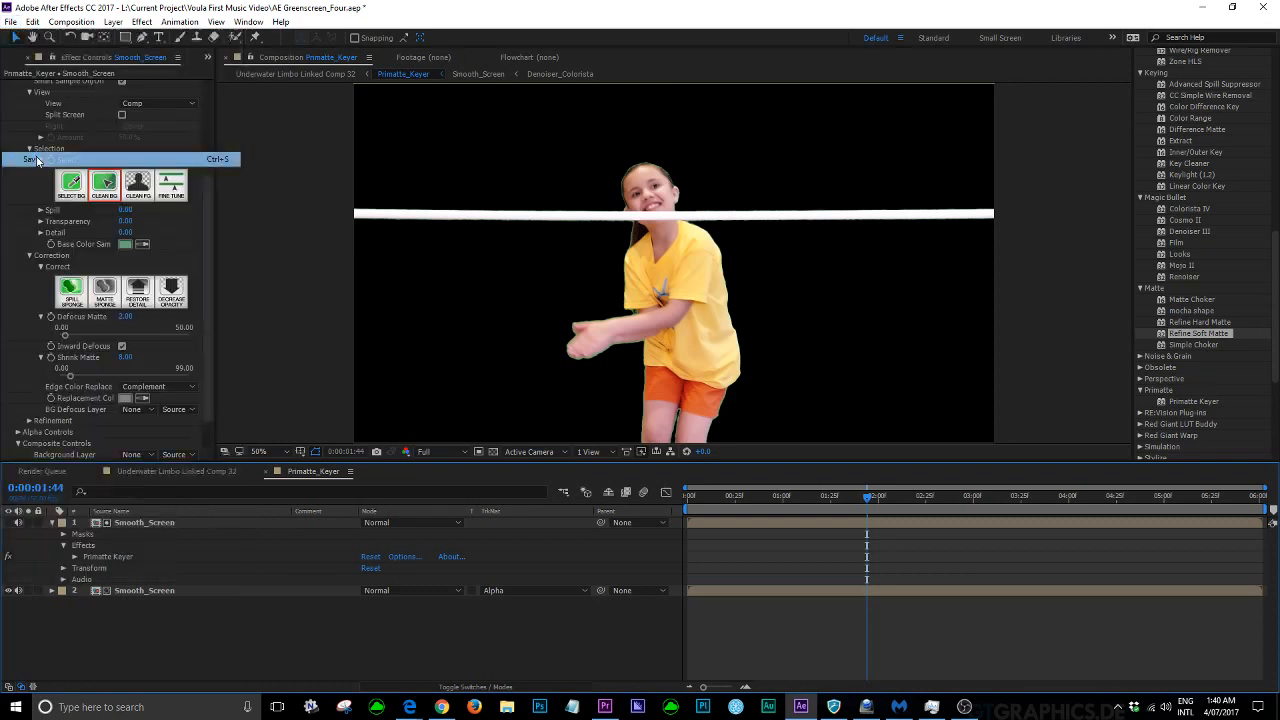
Check the Smooth_Screen and Primatte_Keyer compositions in the project, and collapse the upper Smooth_Screen layer's properties
left_click(208, 60)
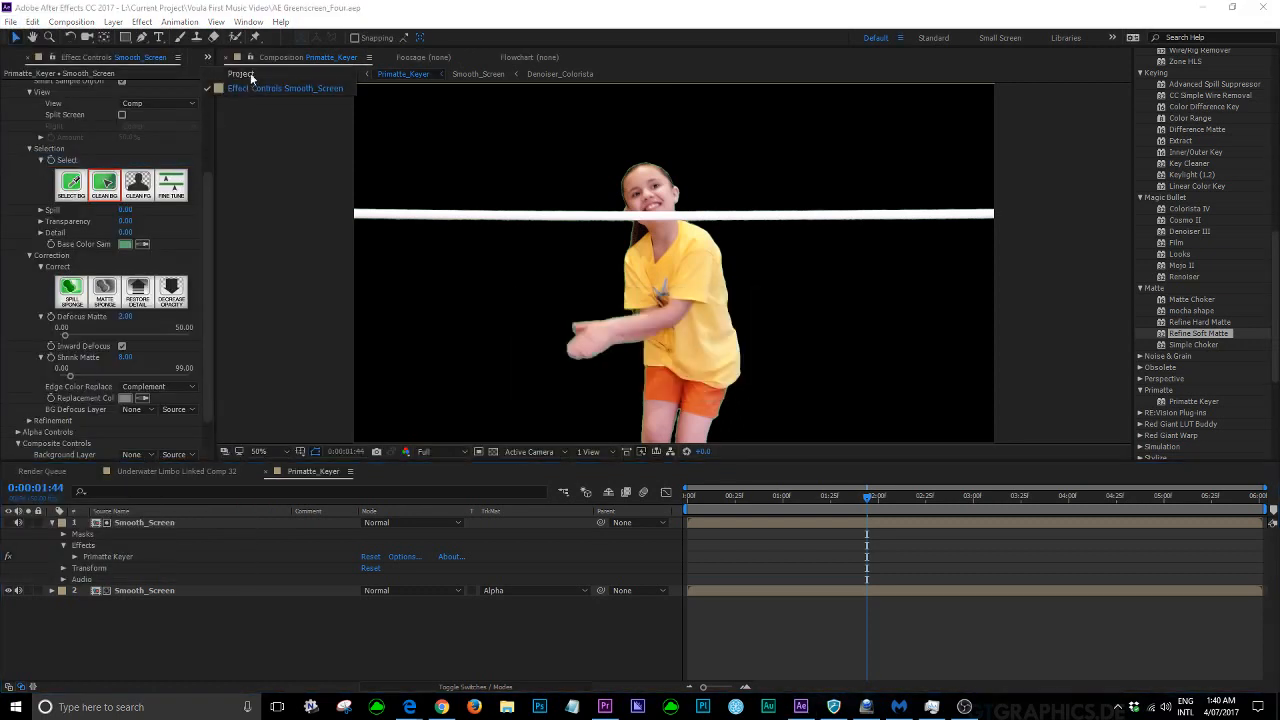
left_click(240, 74)
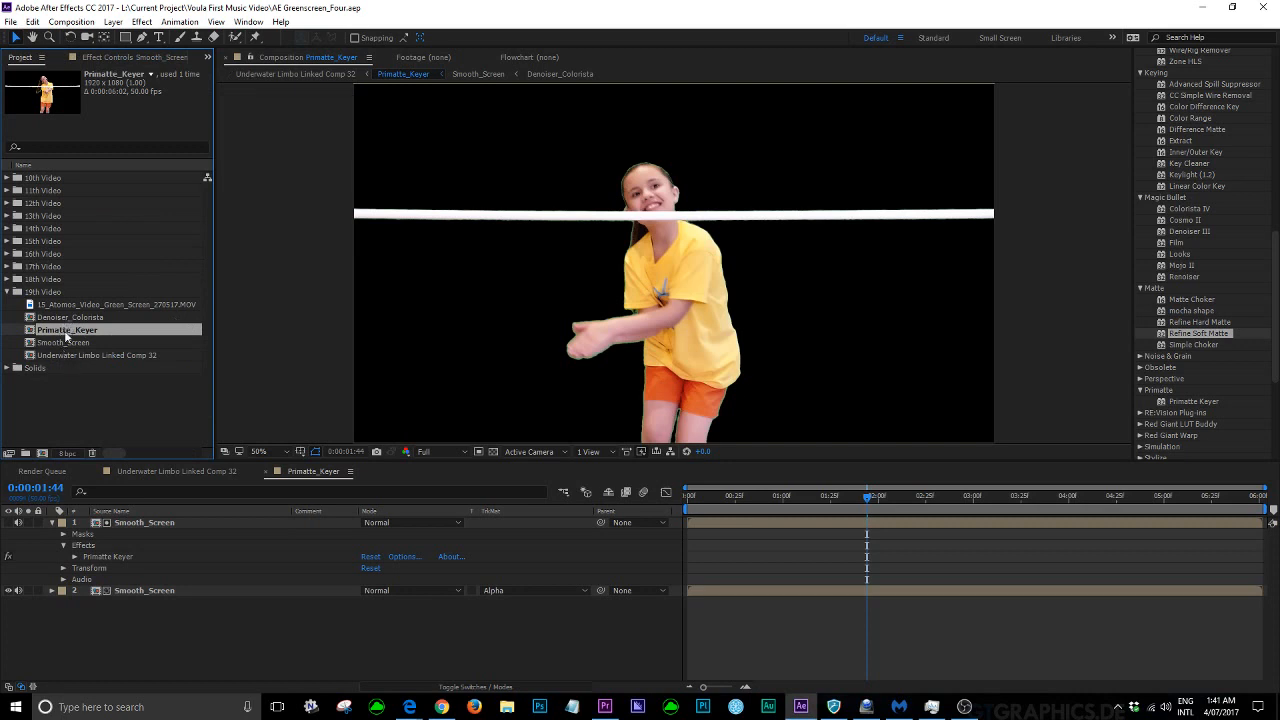
left_click(53, 345)
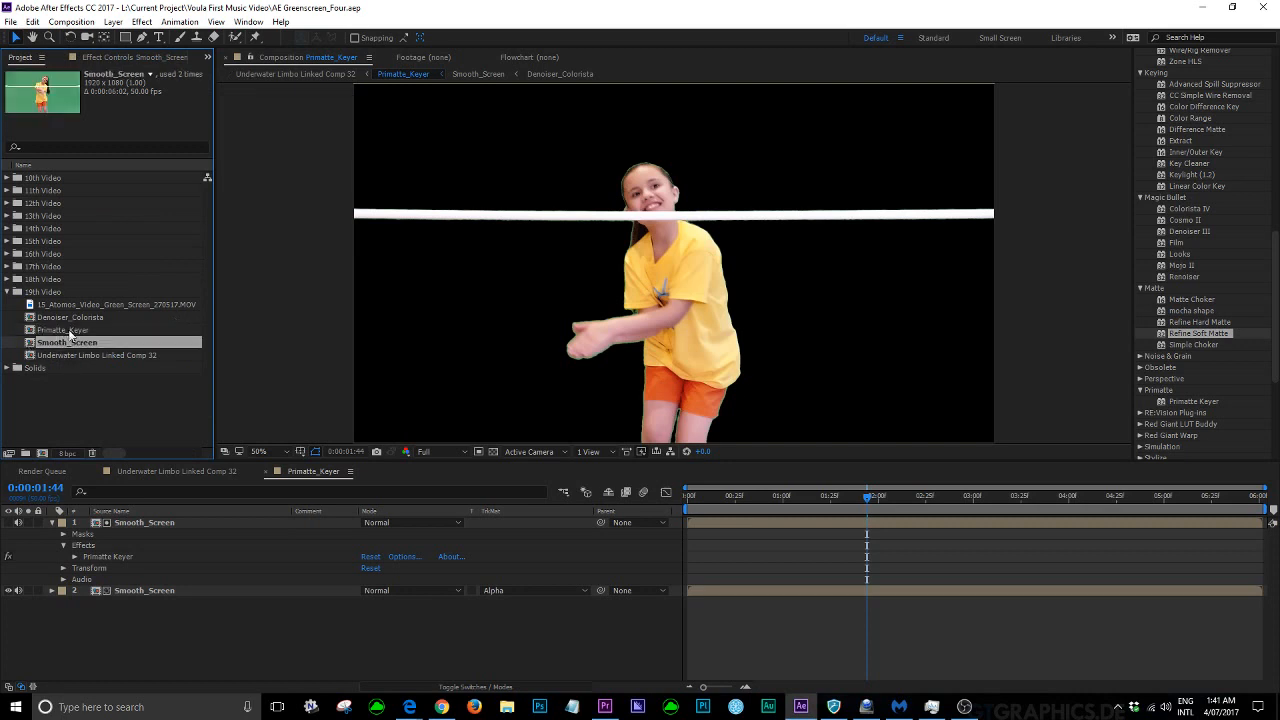
left_click(68, 330)
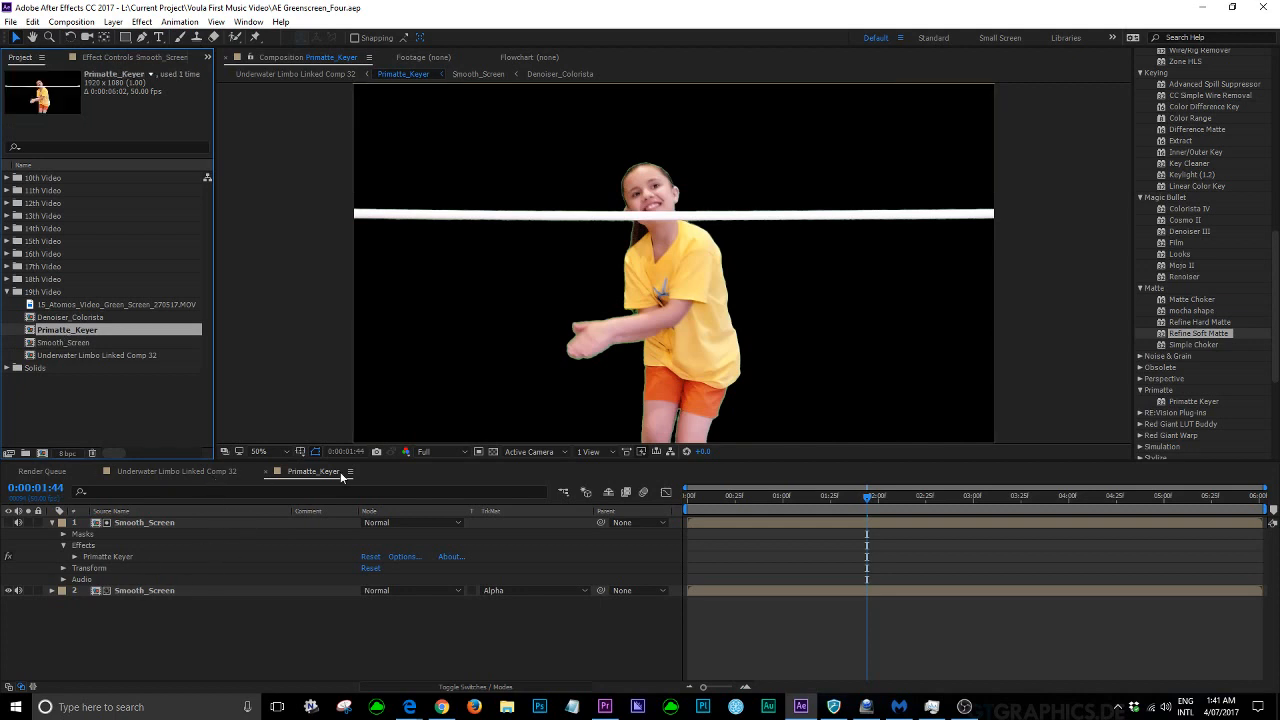
left_click(63, 545)
left_click(53, 522)
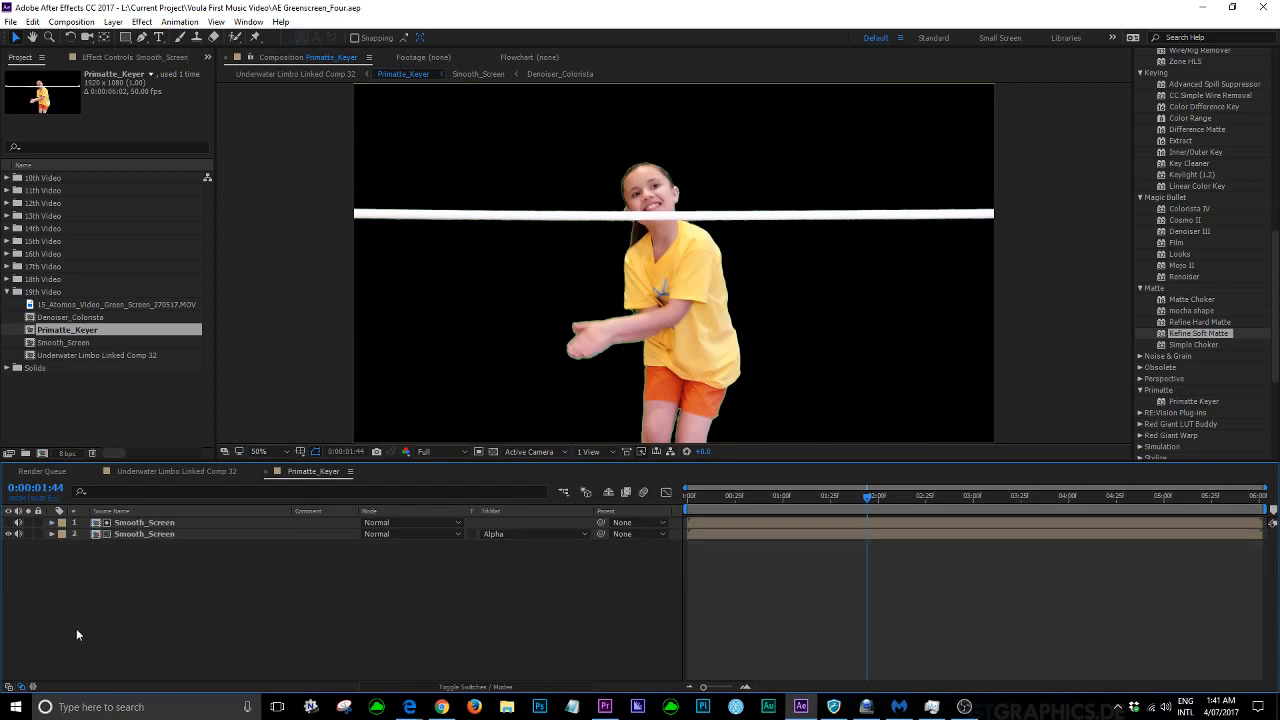
Return to Underwater Limbo Linked Comp 32 with Refine Soft Matte switched on, inspect the shirt edges, and display the effect's controls
left_click(186, 472)
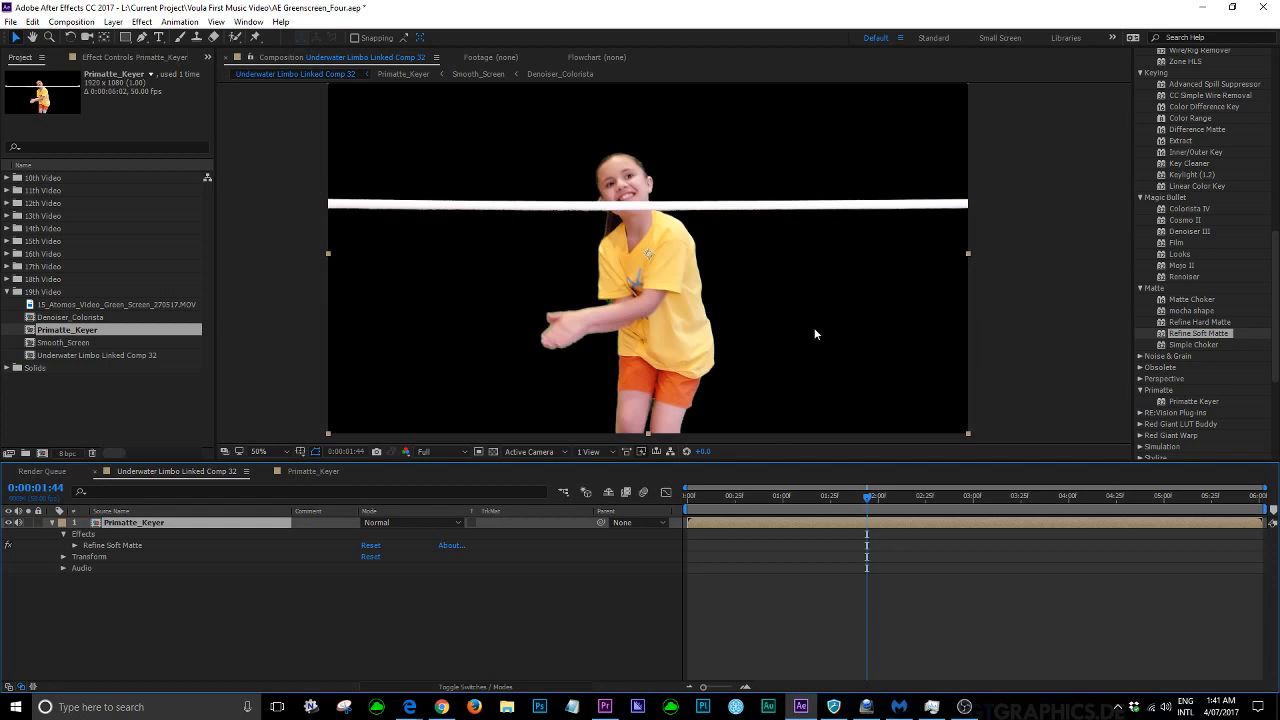
scroll(688, 240, "up", 2)
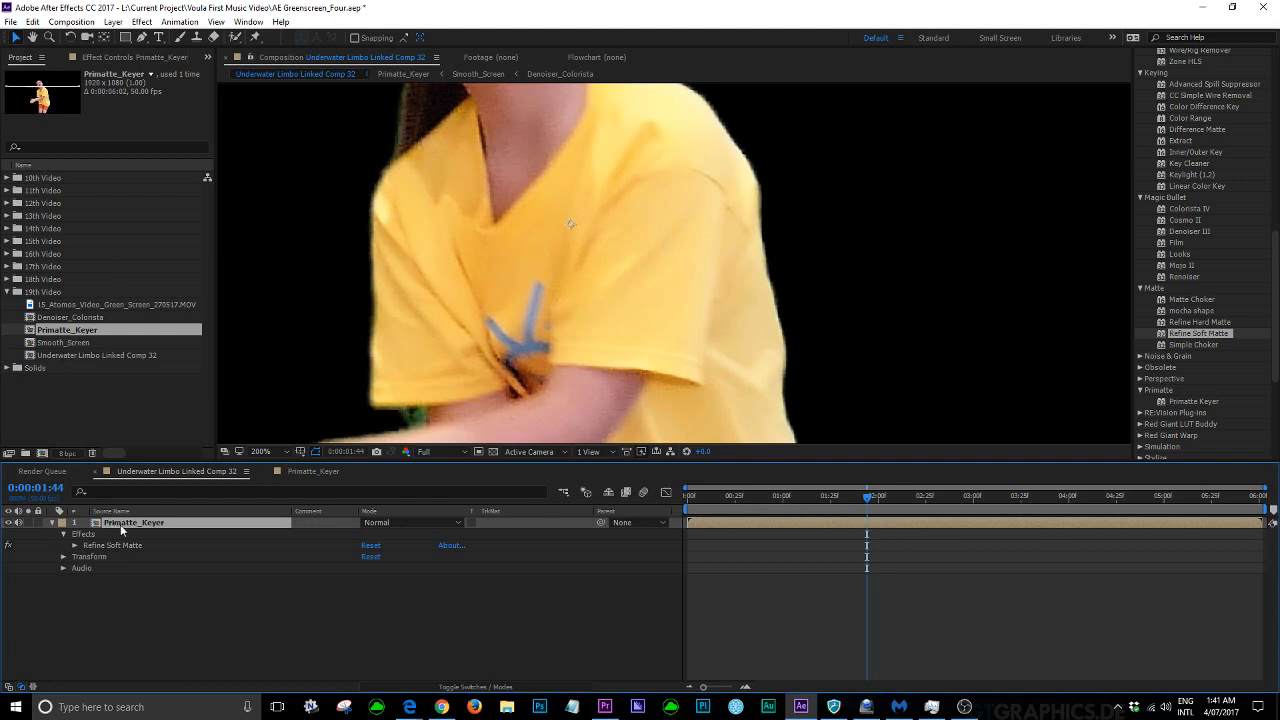
left_click(116, 61)
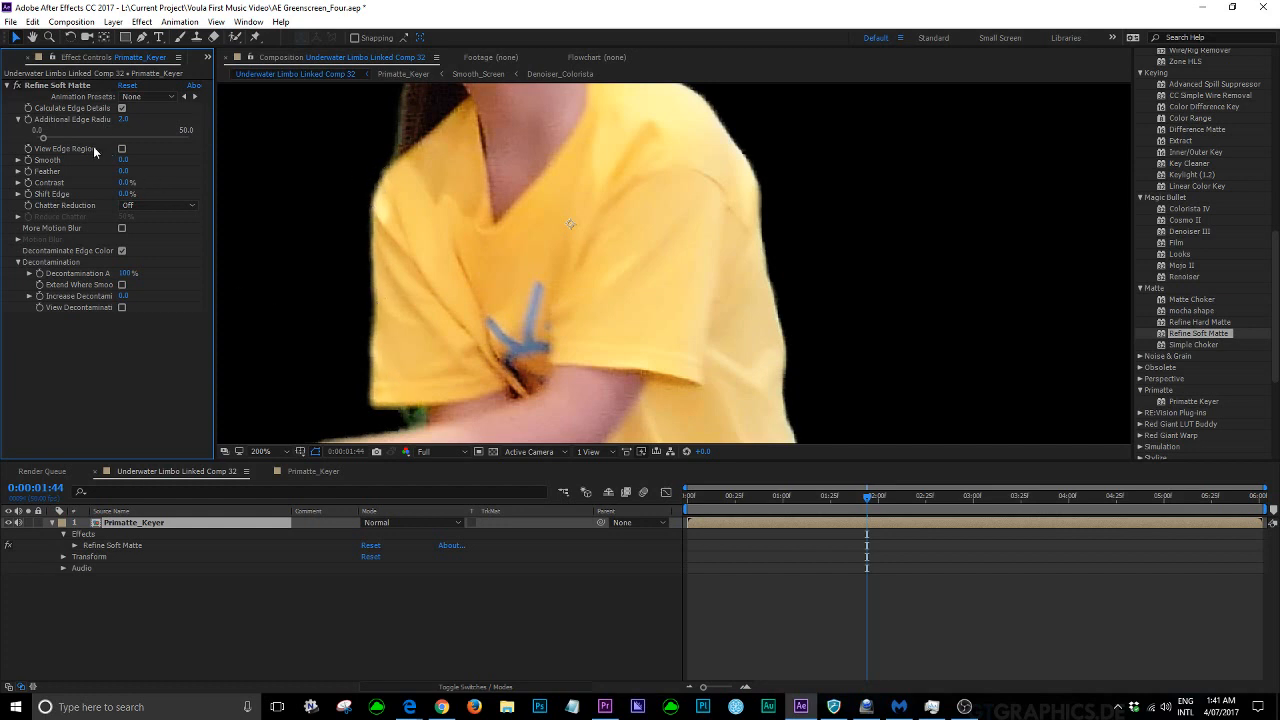
Set Refine Soft Matte's Smooth to 2.0
left_click(18, 160)
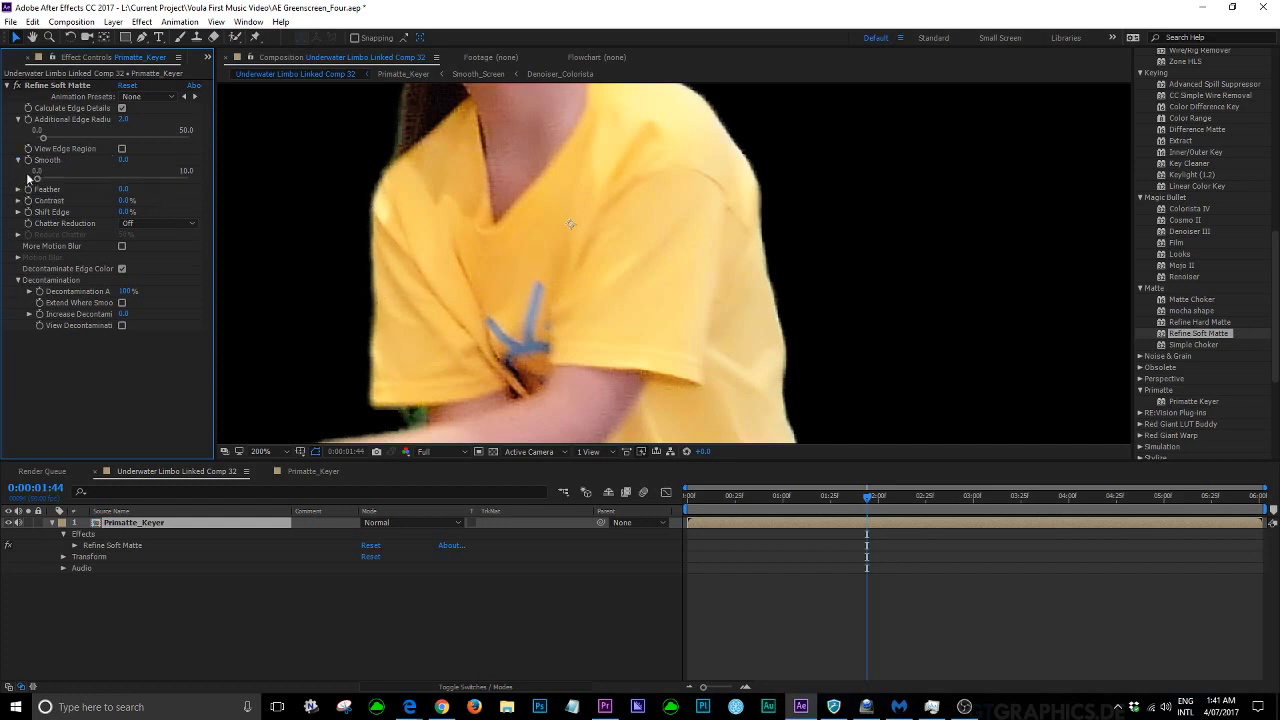
left_click(121, 160)
type("2")
key("Return")
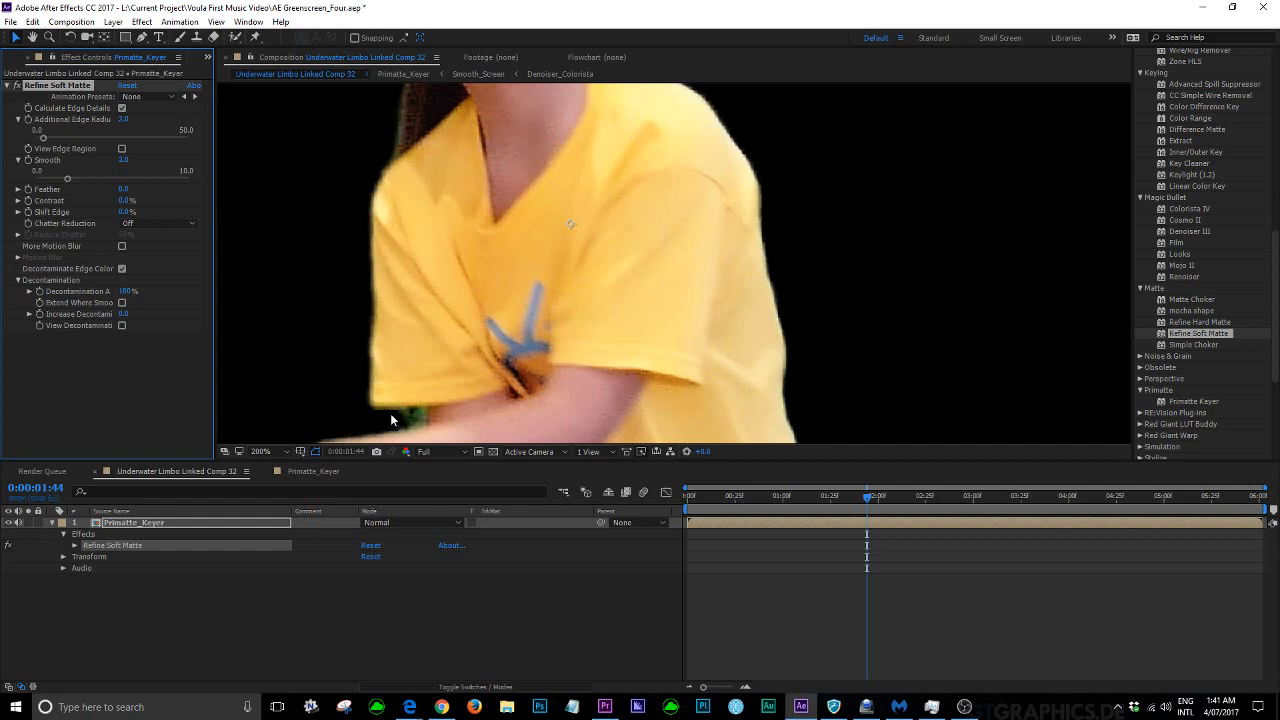
Try Refine Soft Matte's Shift Edge at 2% and 4%, settle on 3%, and check the keyed edges
left_click(18, 212)
left_click(127, 212)
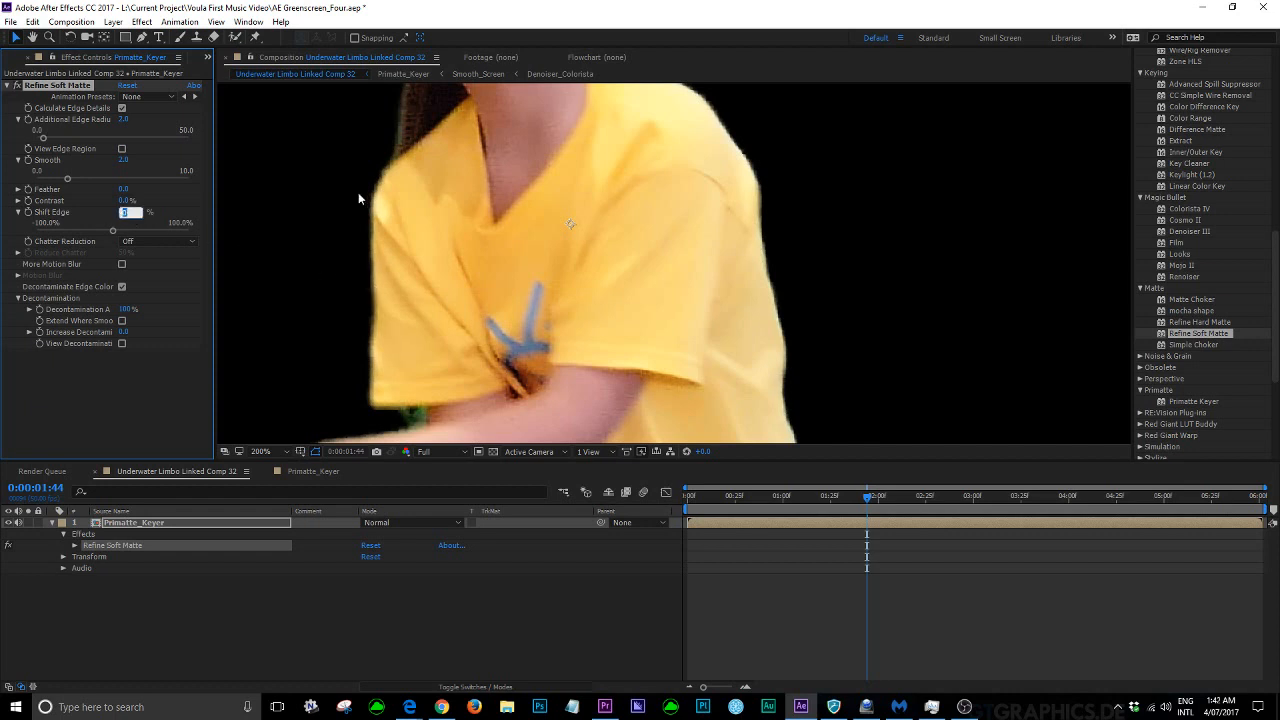
type("2.")
key("comma")
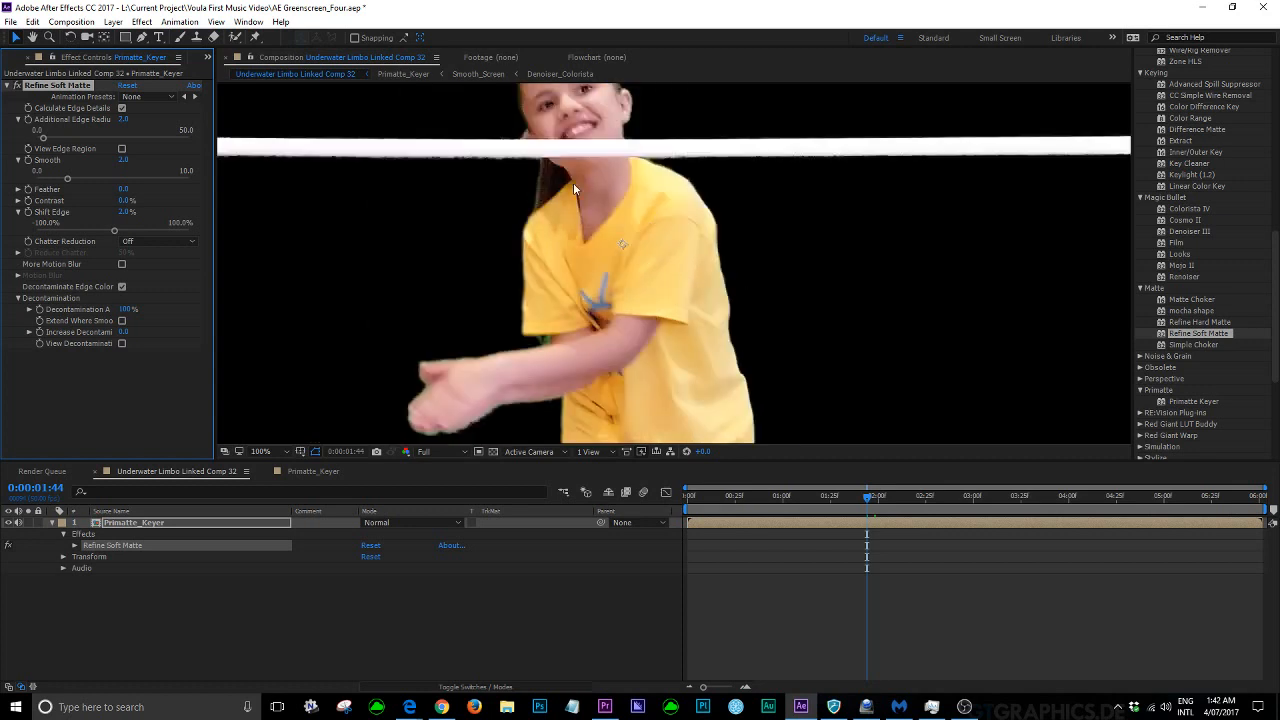
left_click(121, 217)
type("4")
key("Return")
left_click(124, 212)
type("3")
key("Return")
key("period")
key("period")
key("comma")
key("comma")
Set Refine Soft Matte's Chatter Reduction to More Detailed and enable More Motion Blur
left_click(172, 245)
left_click(163, 274)
left_click(121, 264)
Set Refine Soft Matte's Feather to 1.0
left_click(17, 189)
left_click(123, 189)
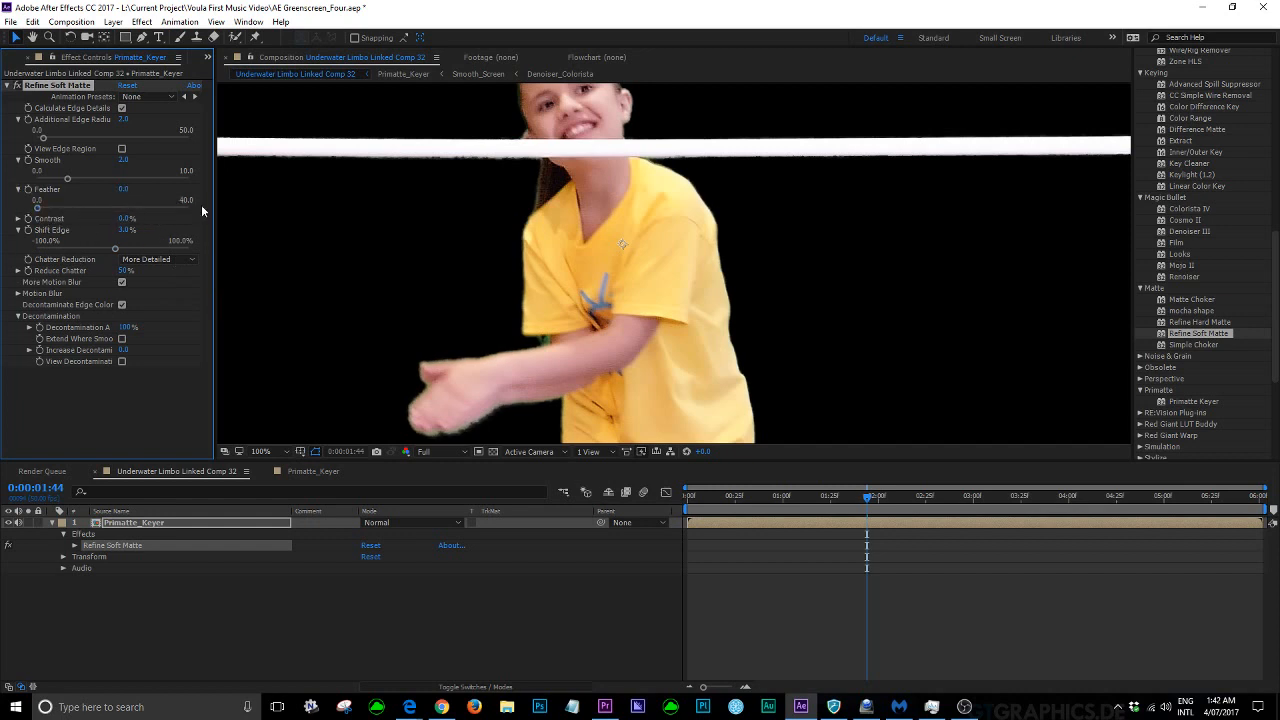
scroll(563, 243, "up", 1)
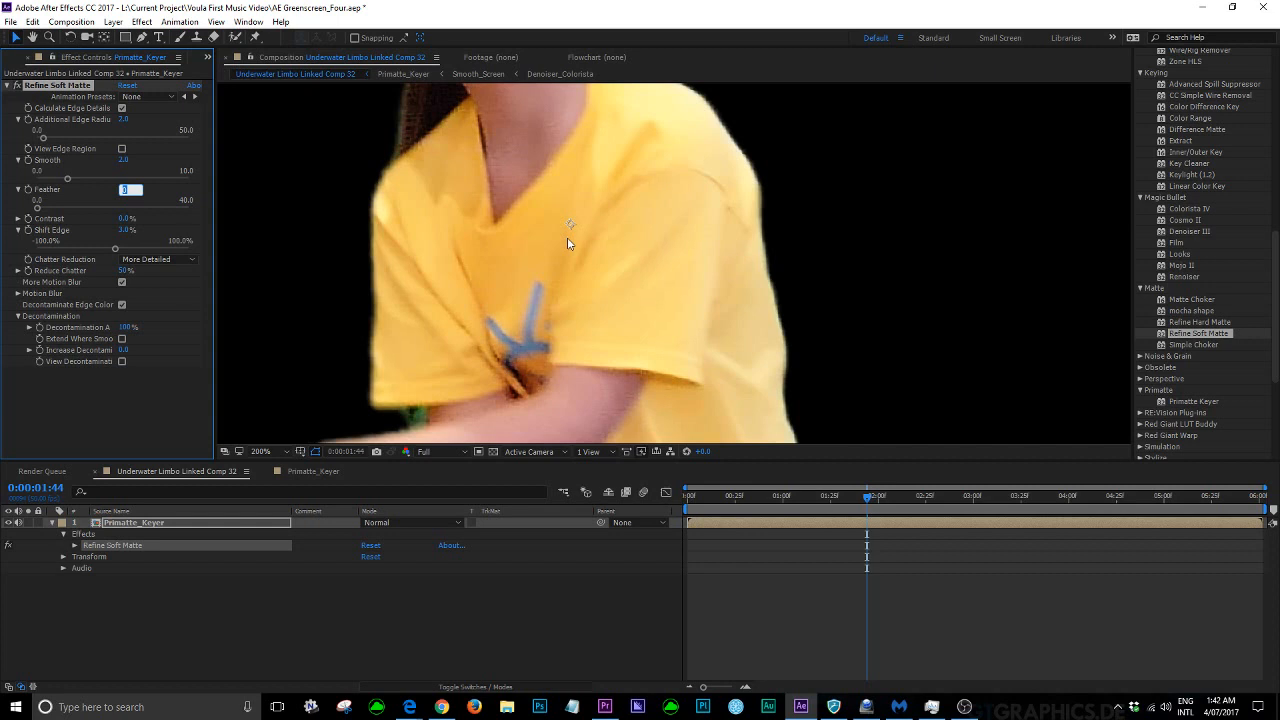
key("Return")
Try Refine Soft Matte's Contrast at 10% and 20%, and inspect the shirt and arm edges
left_click(18, 218)
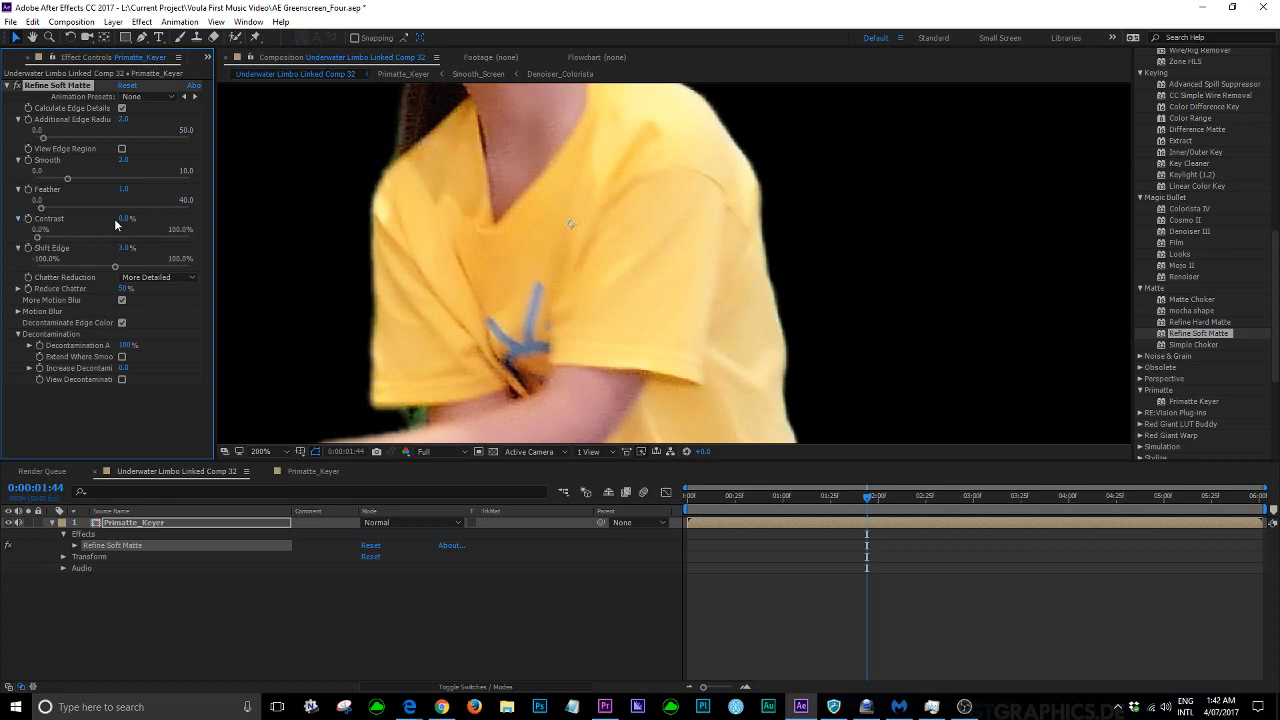
left_click(125, 218)
type("10")
key("Return")
left_click(127, 218)
type("2")
key("Return")
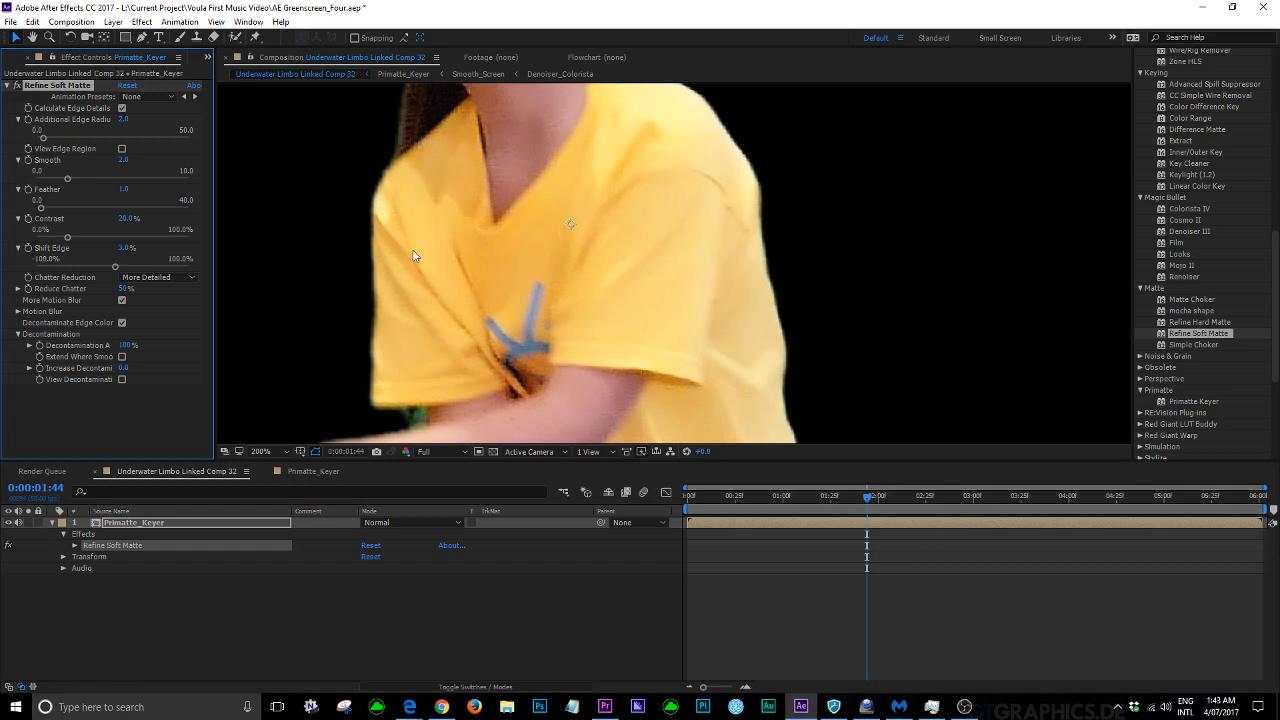
scroll(412, 250, "down", 2)
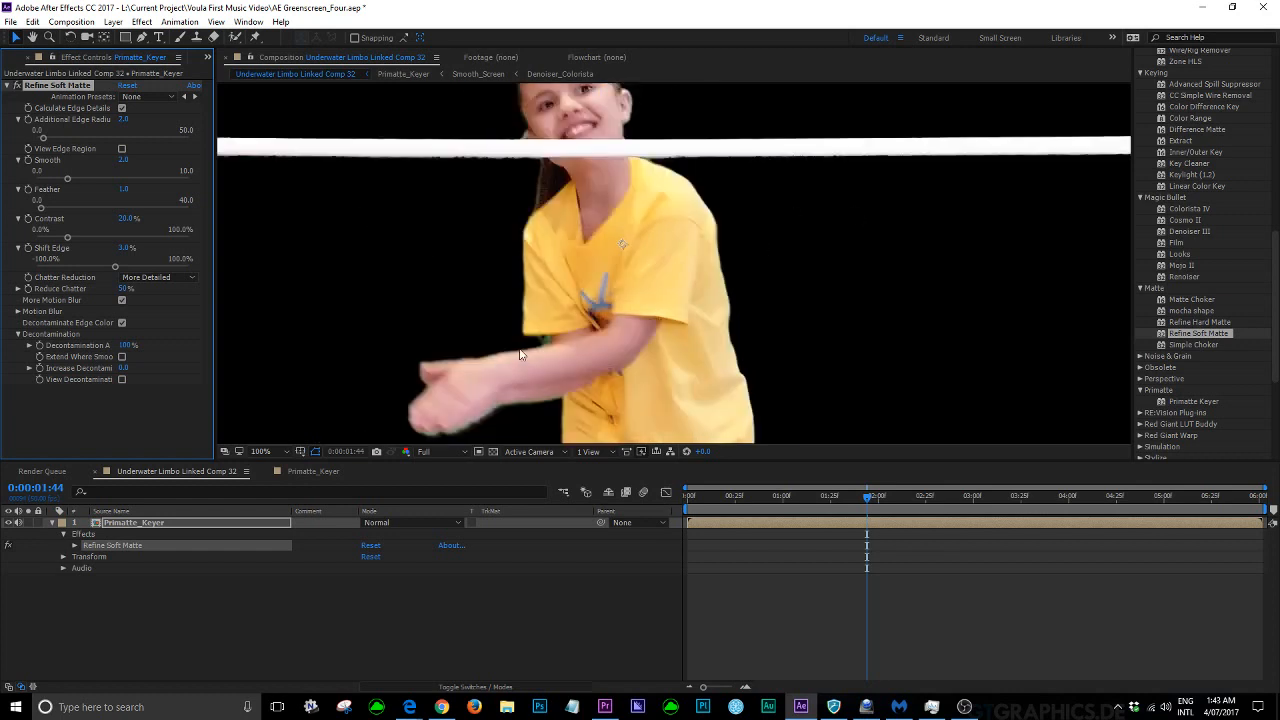
scroll(519, 354, "up", 3)
scroll(381, 258, "down", 1)
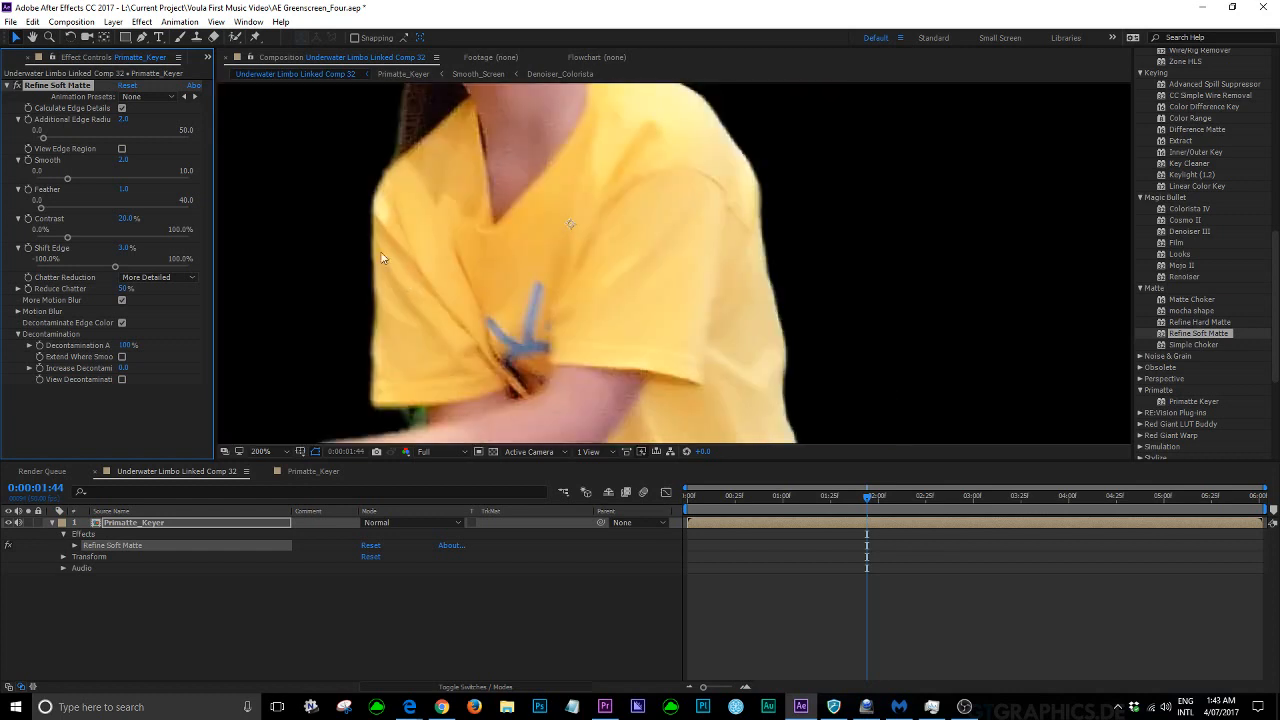
Set Refine Soft Matte's Contrast to 16% and check the edges up close and in the whole frame
left_click(125, 218)
type("5")
key("Return")
key("period")
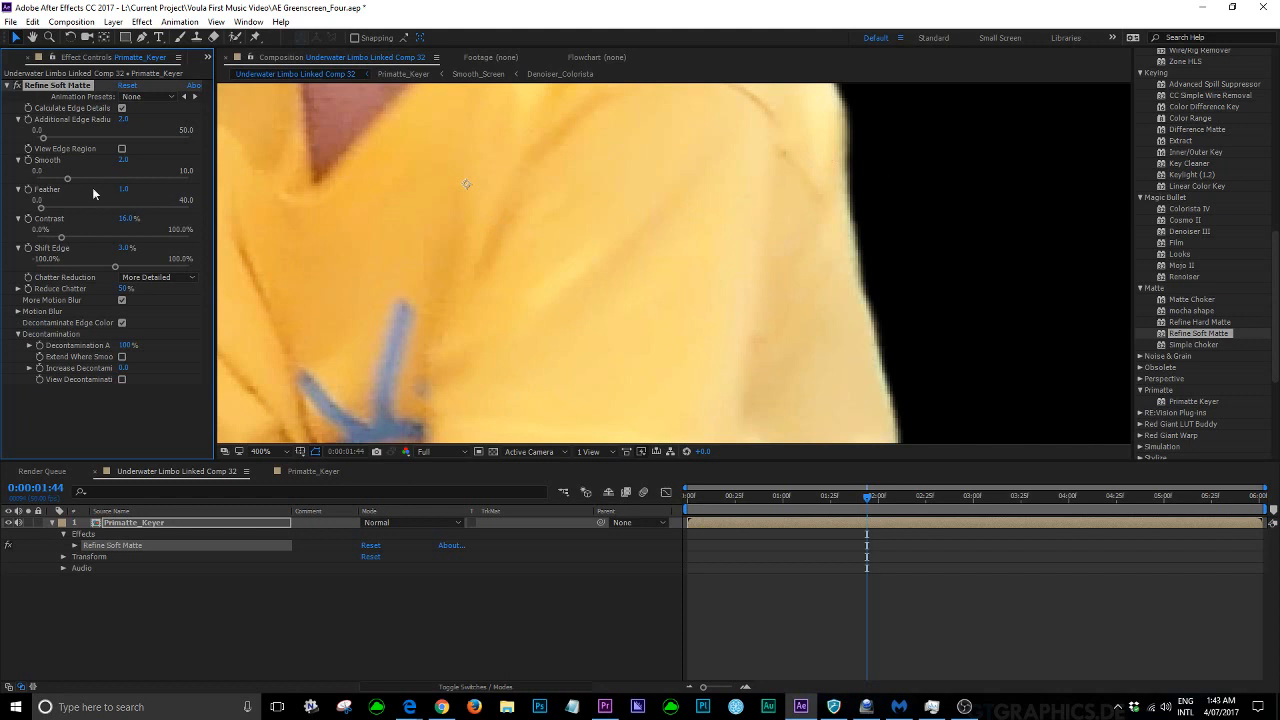
scroll(640, 277, "down", 4)
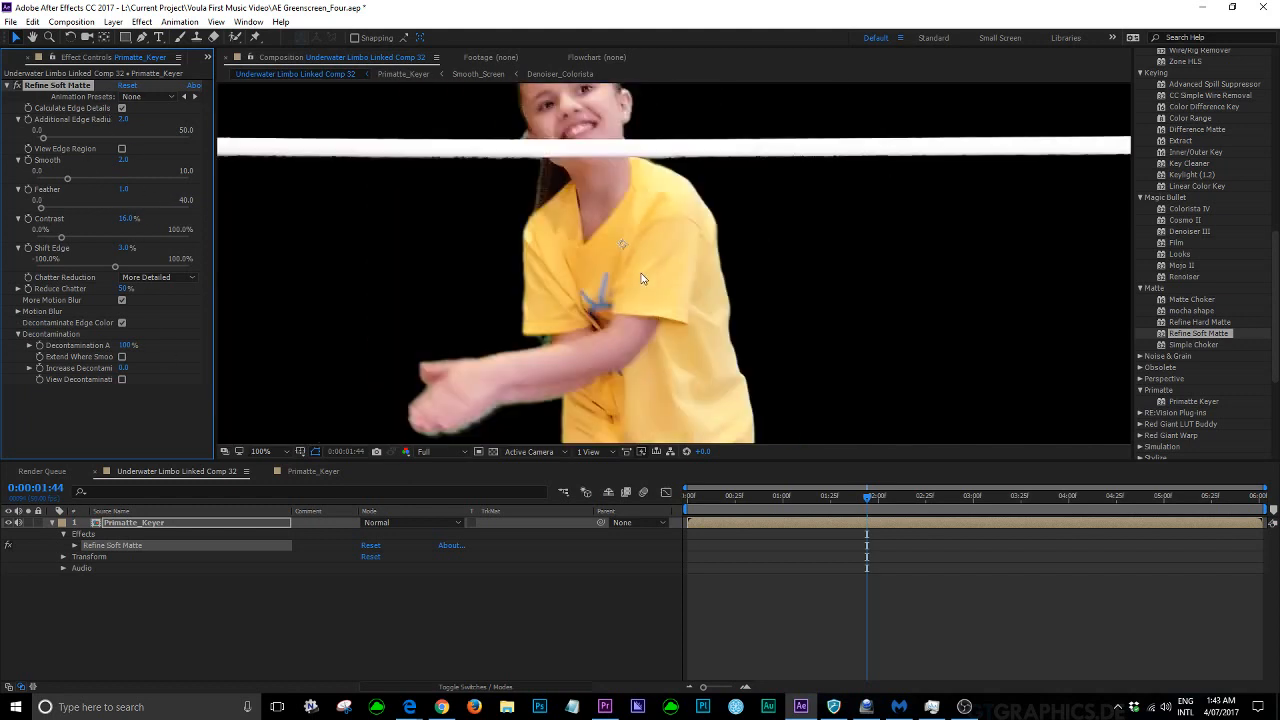
key("comma")
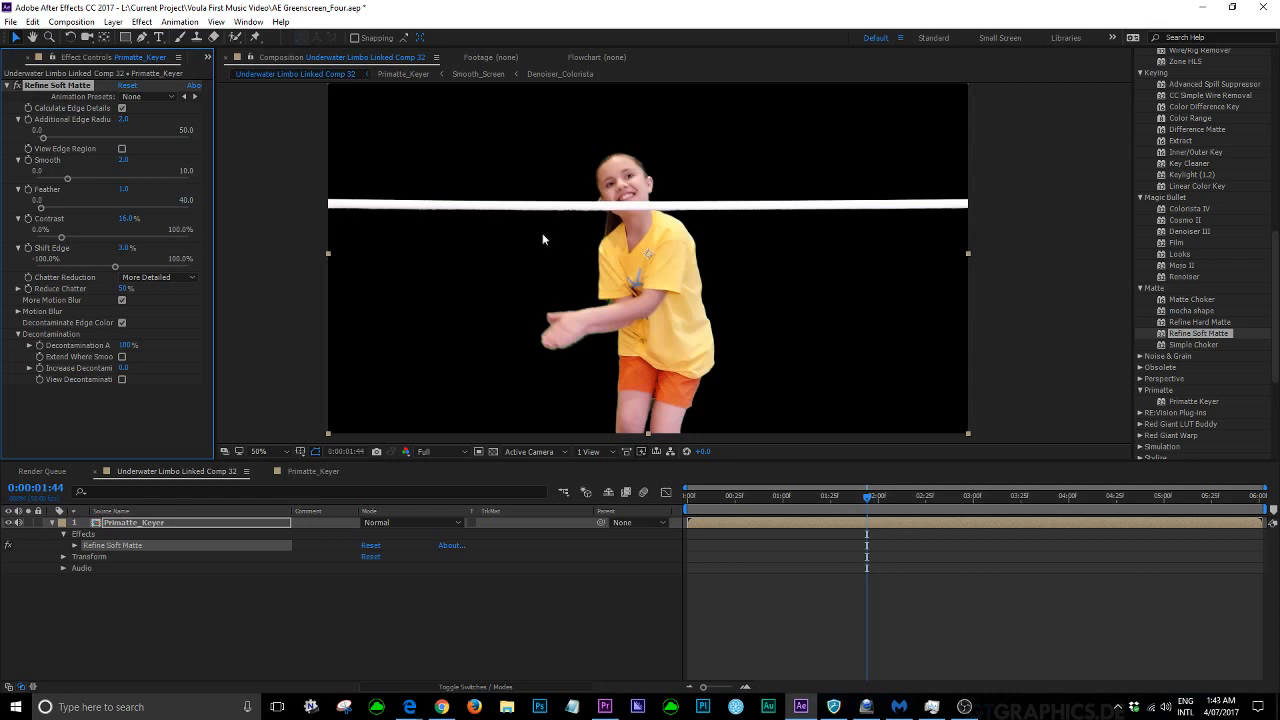
Collapse the Refine Soft Matte settings, go to 0:00:03:28 and inspect the girl's hair edges for green spill
left_click(7, 85)
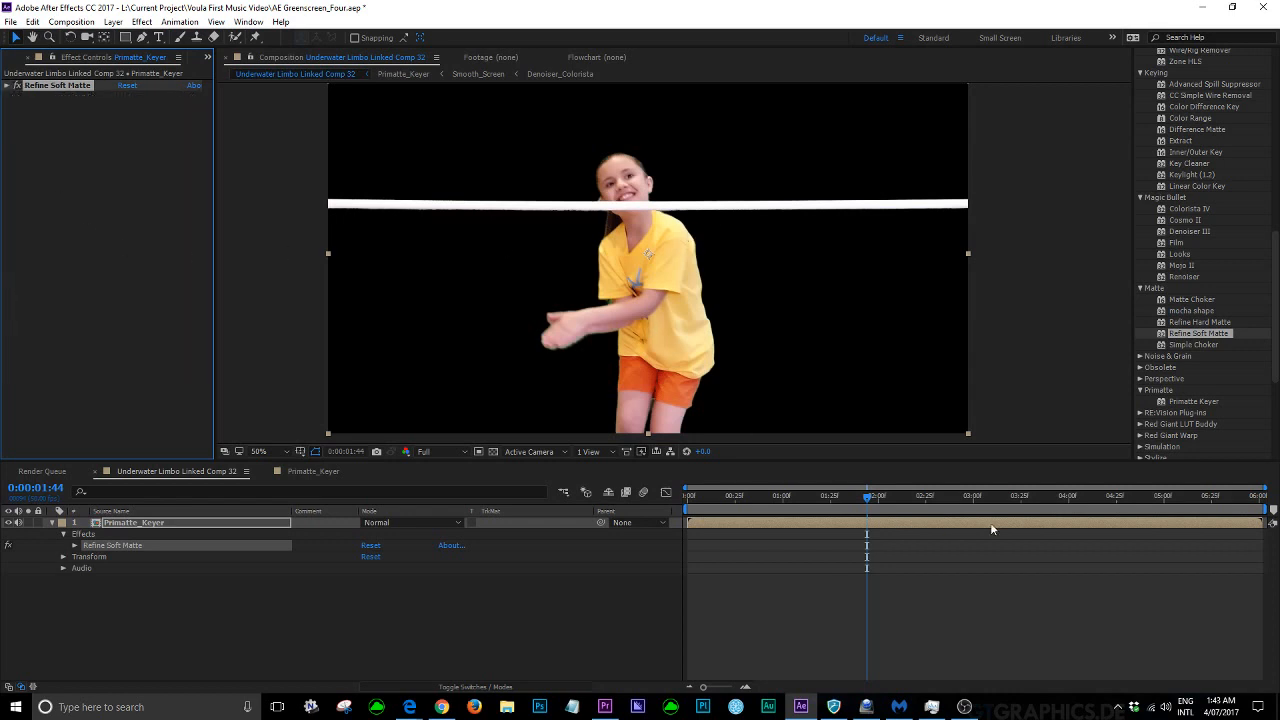
left_click(1027, 497)
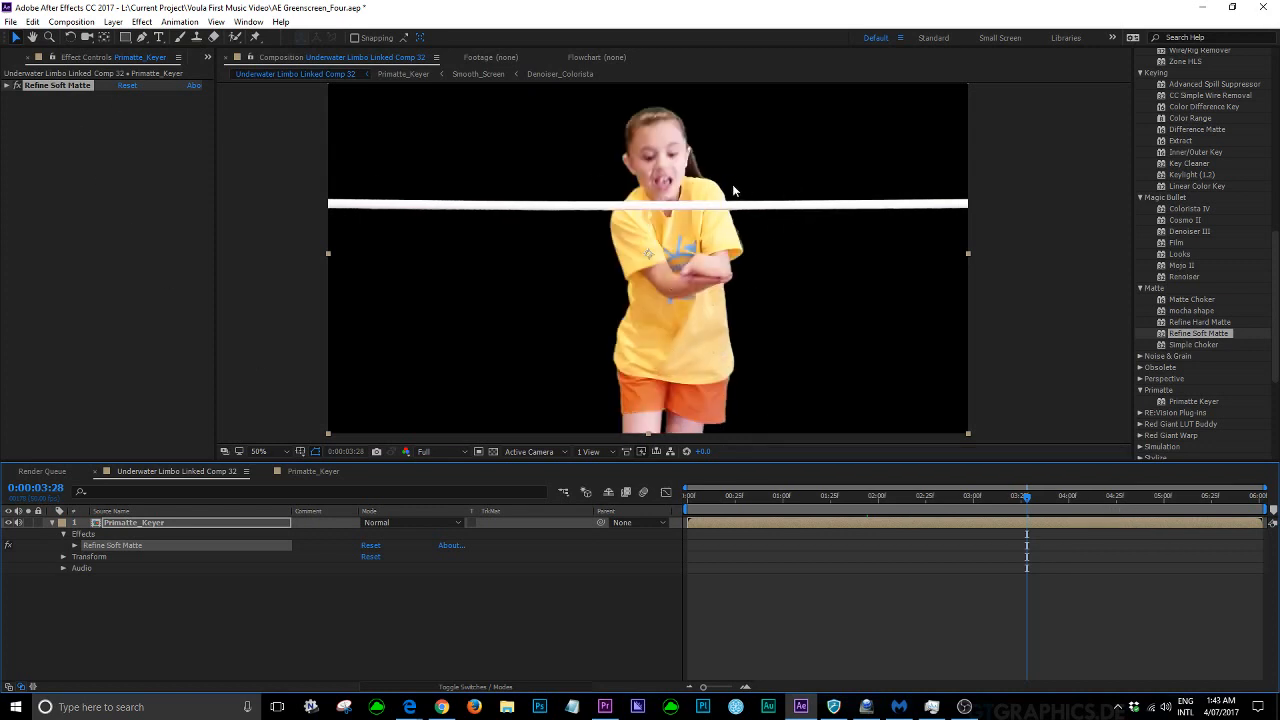
left_click_drag(692, 129, 714, 319)
scroll(717, 324, "up", 2)
left_click_drag(786, 414, 666, 191)
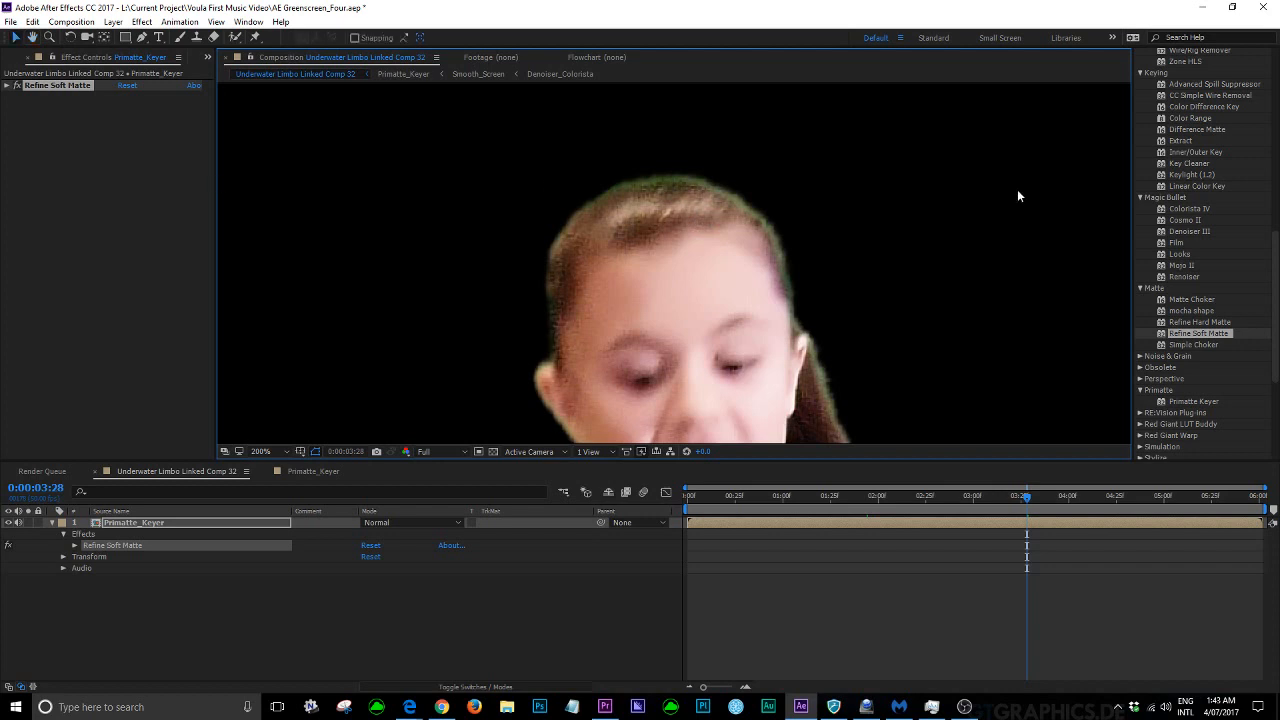
Apply Advanced Spill Suppressor to the Primatte_Keyer layer, set its Suppression to 70%, and view the whole frame
left_click(1162, 86)
left_click_drag(1162, 86, 868, 525)
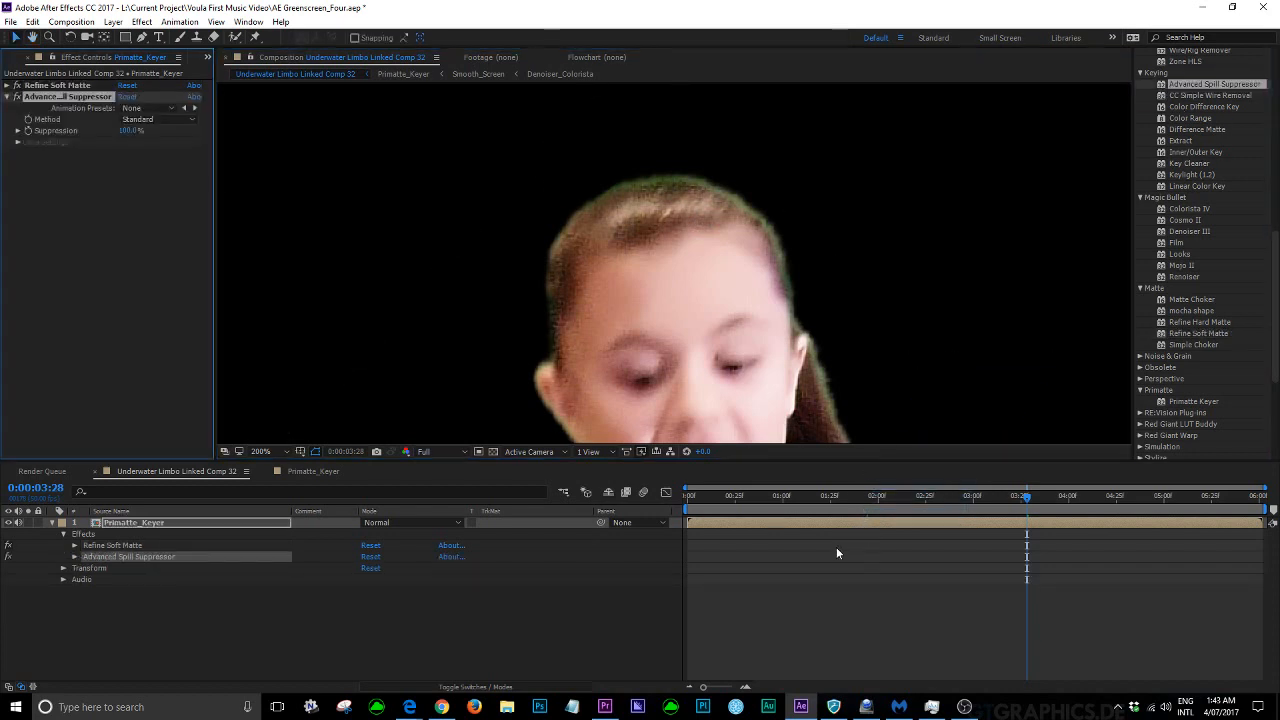
left_click(20, 132)
left_click(131, 131)
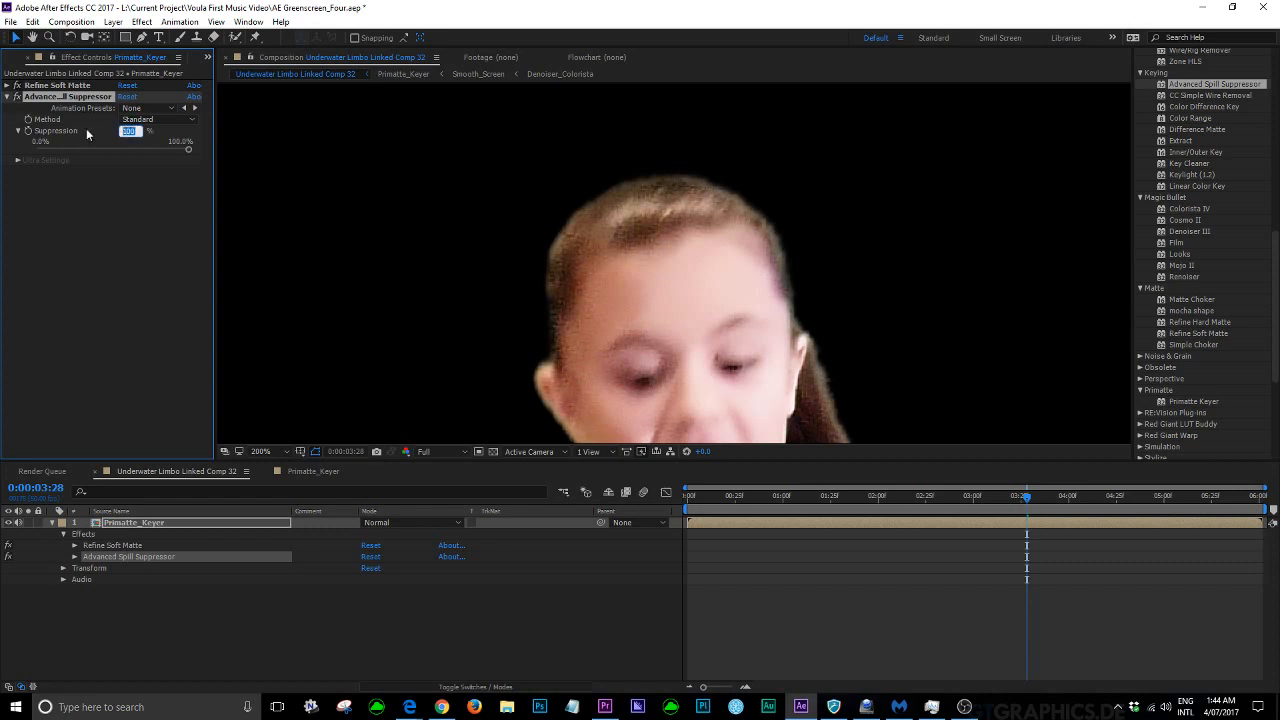
type("5")
left_click(126, 130)
key("Return")
scroll(744, 227, "down", 4)
key("h")
left_click_drag(826, 380, 849, 240)
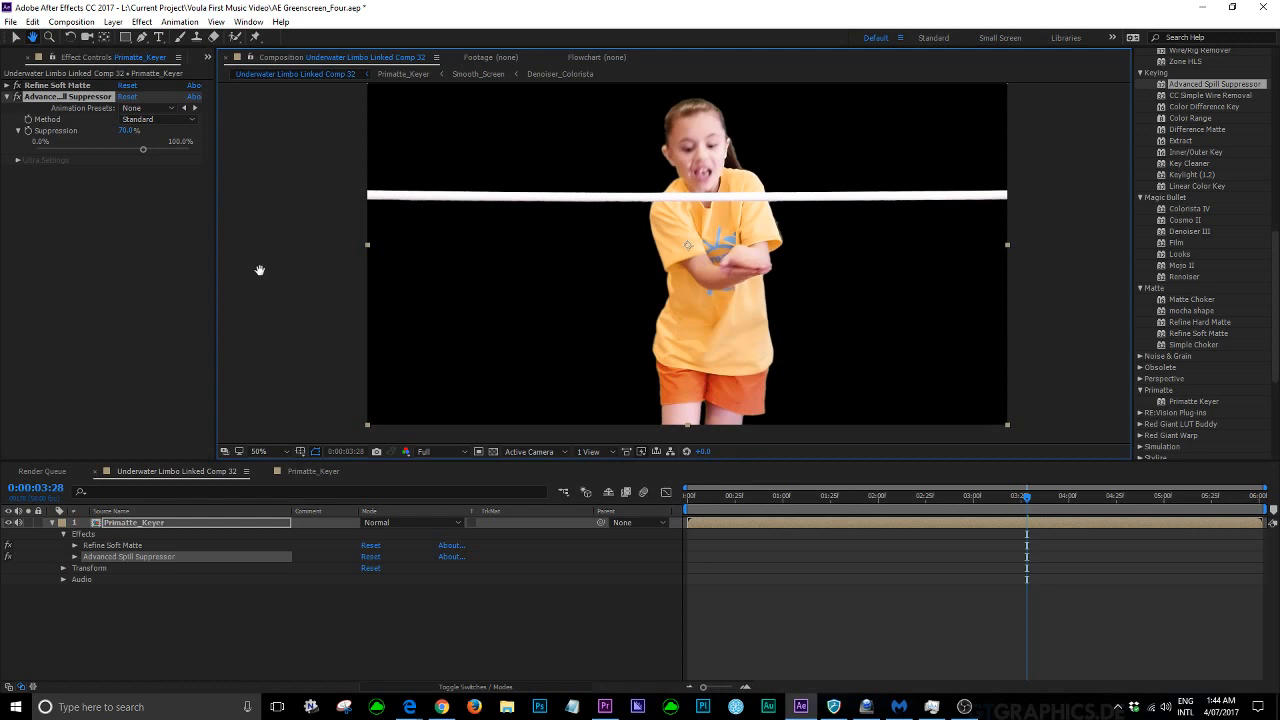
Compare the shirt color with Advanced Spill Suppressor switched off and on, leaving the effect on
left_click(17, 97)
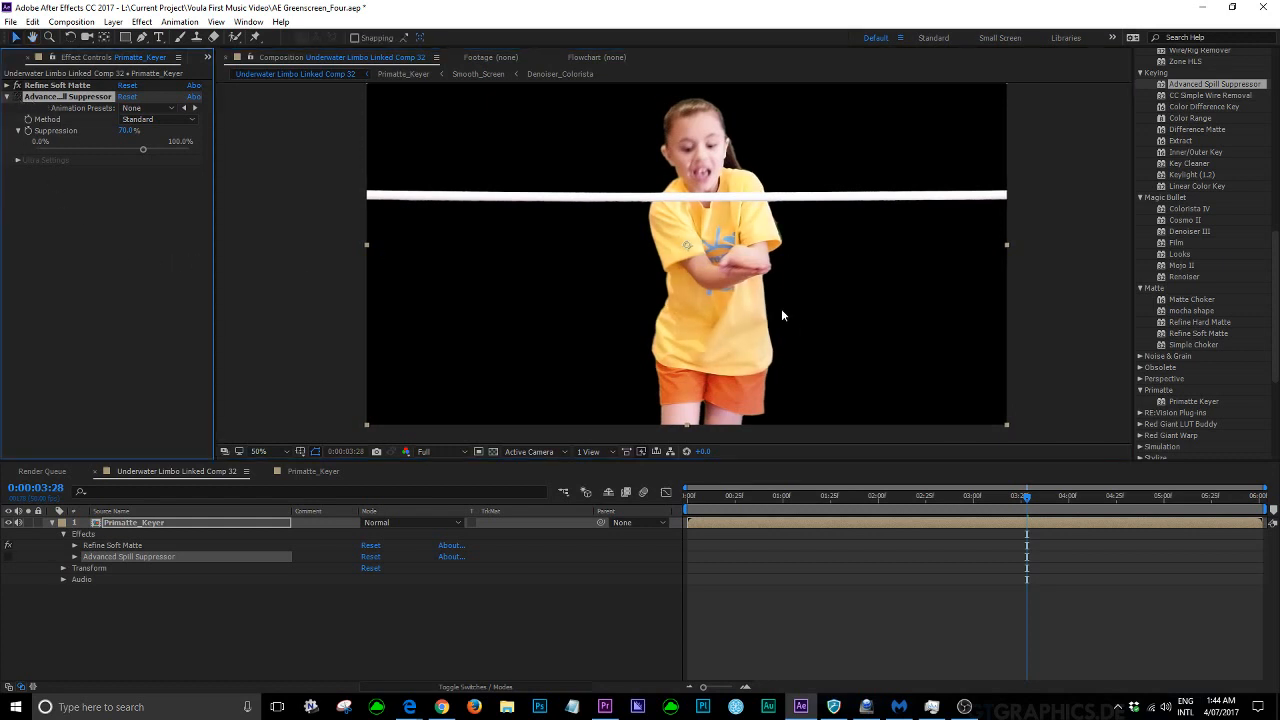
left_click(17, 97)
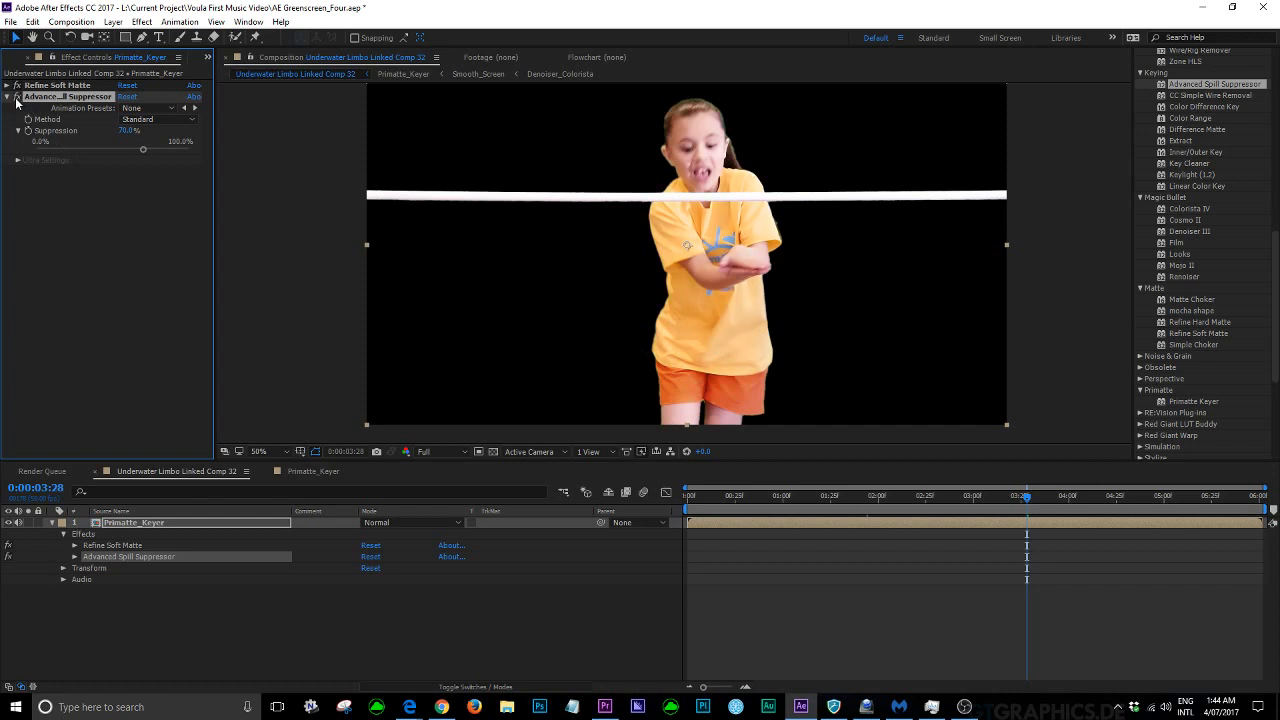
left_click(17, 98)
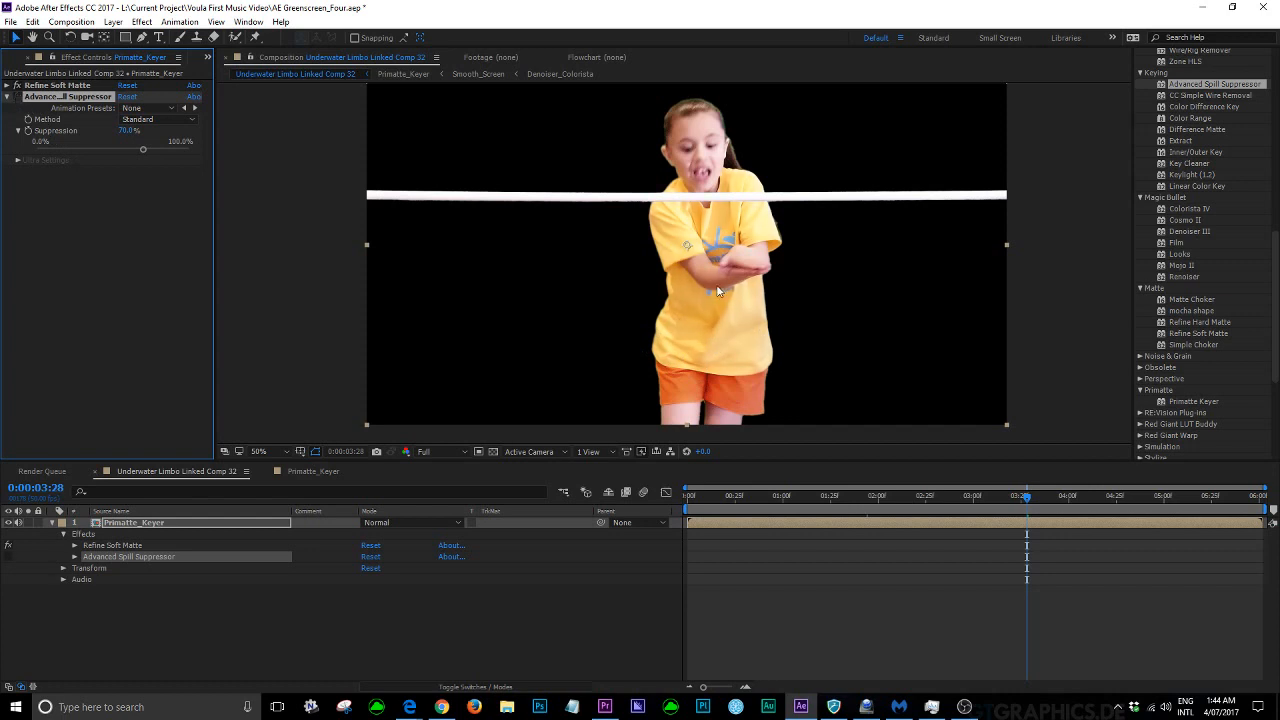
left_click(17, 97)
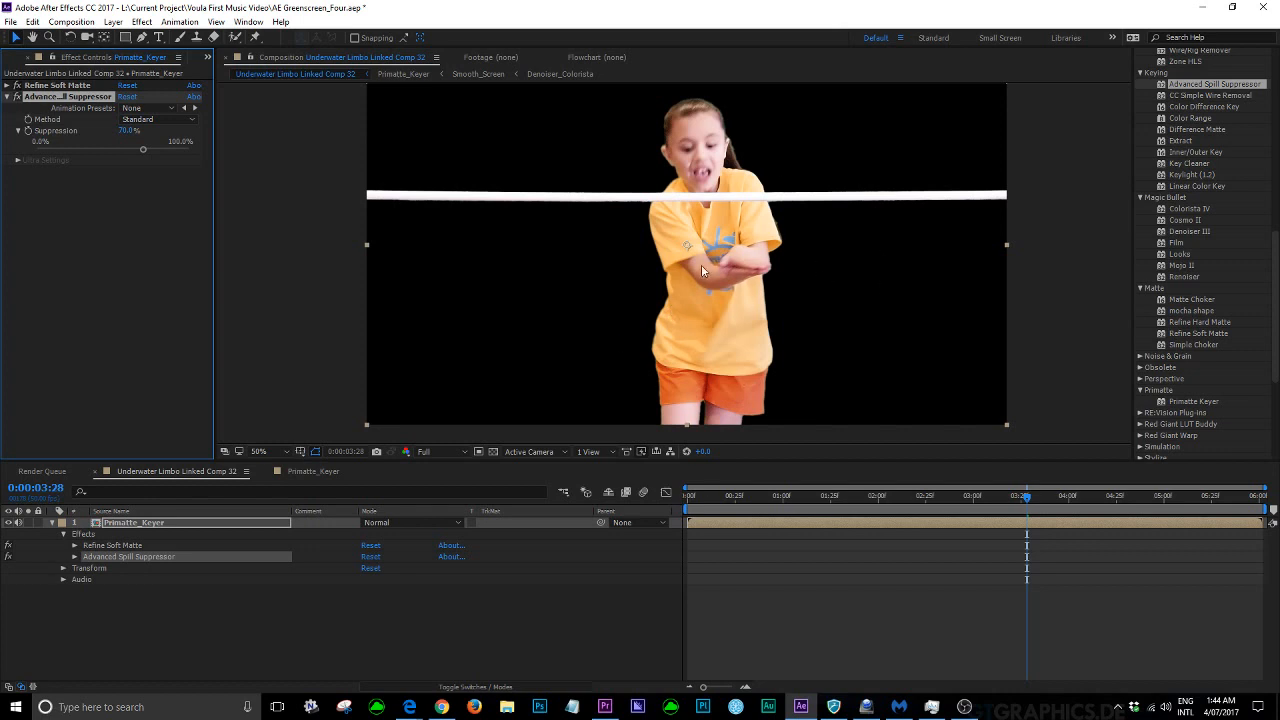
Try lower Suppression amounts in Advanced Spill Suppressor, and settle on 60%
left_click(126, 130)
left_click(58, 149)
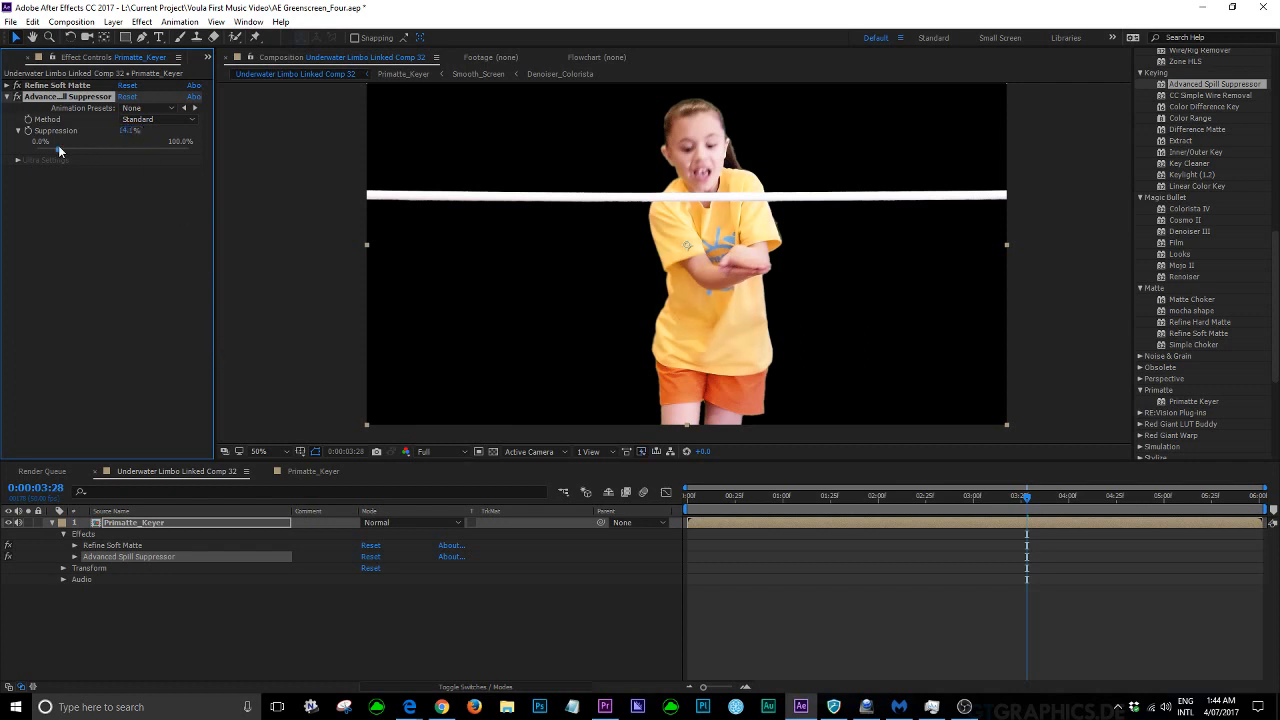
left_click(89, 149)
left_click(130, 130)
type("60")
key("Return")
Collapse and deselect the Primatte_Keyer layer, and select the 19th Video folder in the project
left_click(52, 521)
left_click(170, 578)
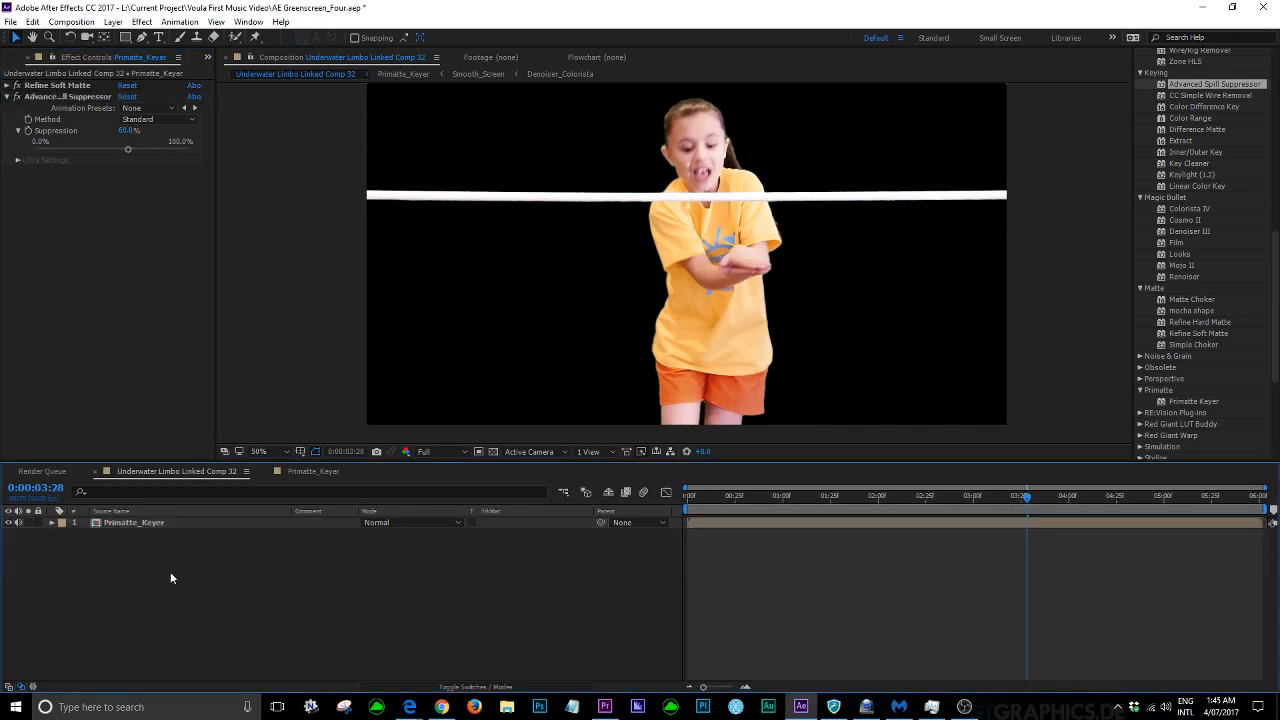
left_click(207, 57)
left_click(252, 88)
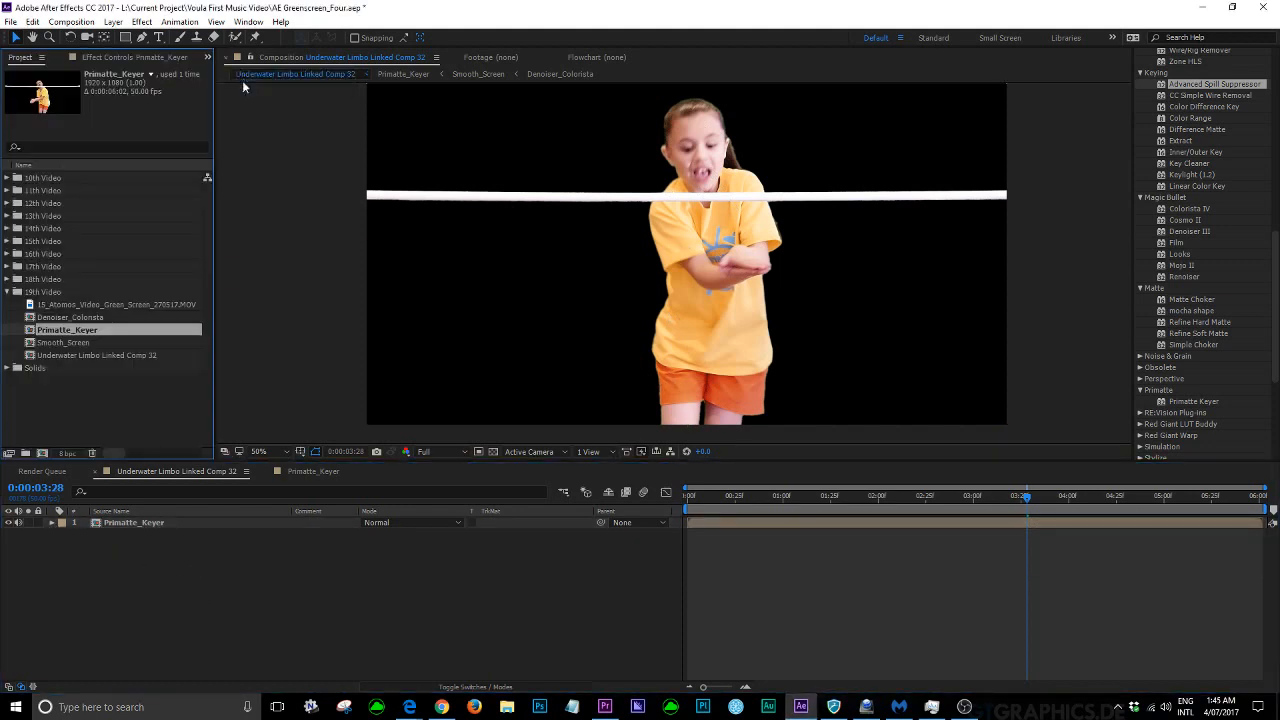
left_click(42, 291)
left_click(213, 601)
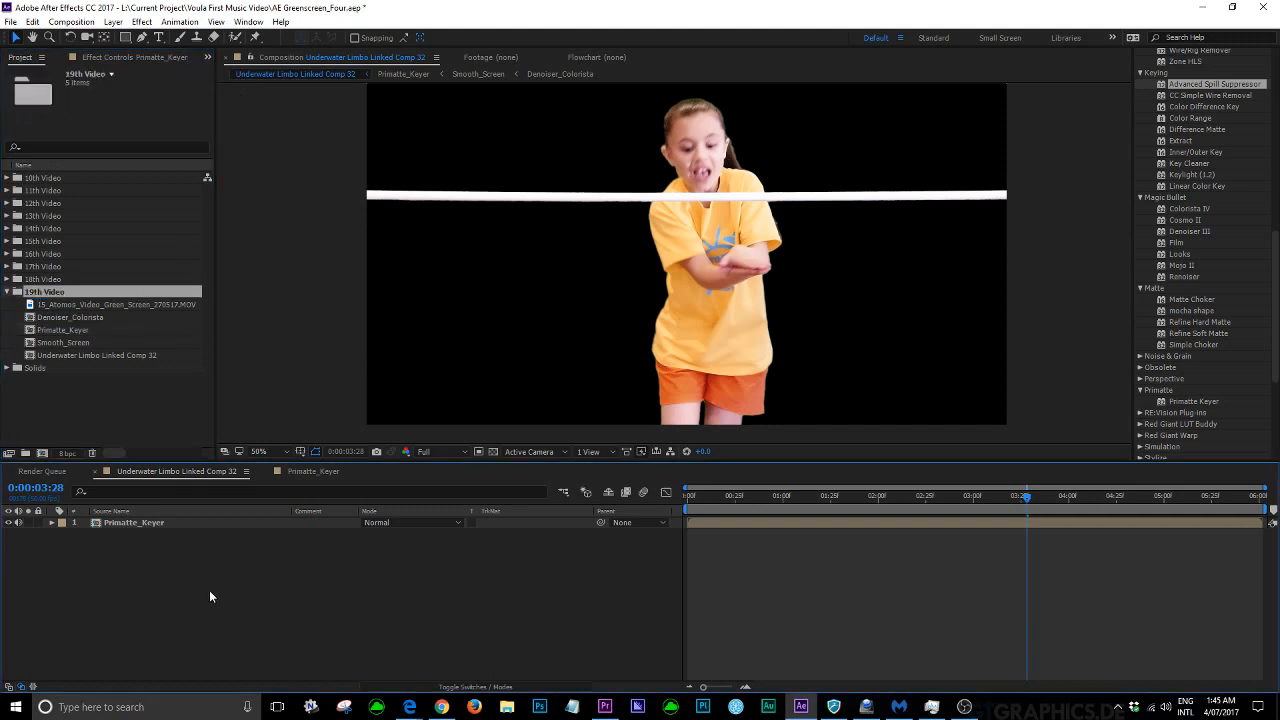
Pre-compose the Primatte_Keyer layer as Spill_Suppressor, moving all attributes into the new composition
left_click(156, 522)
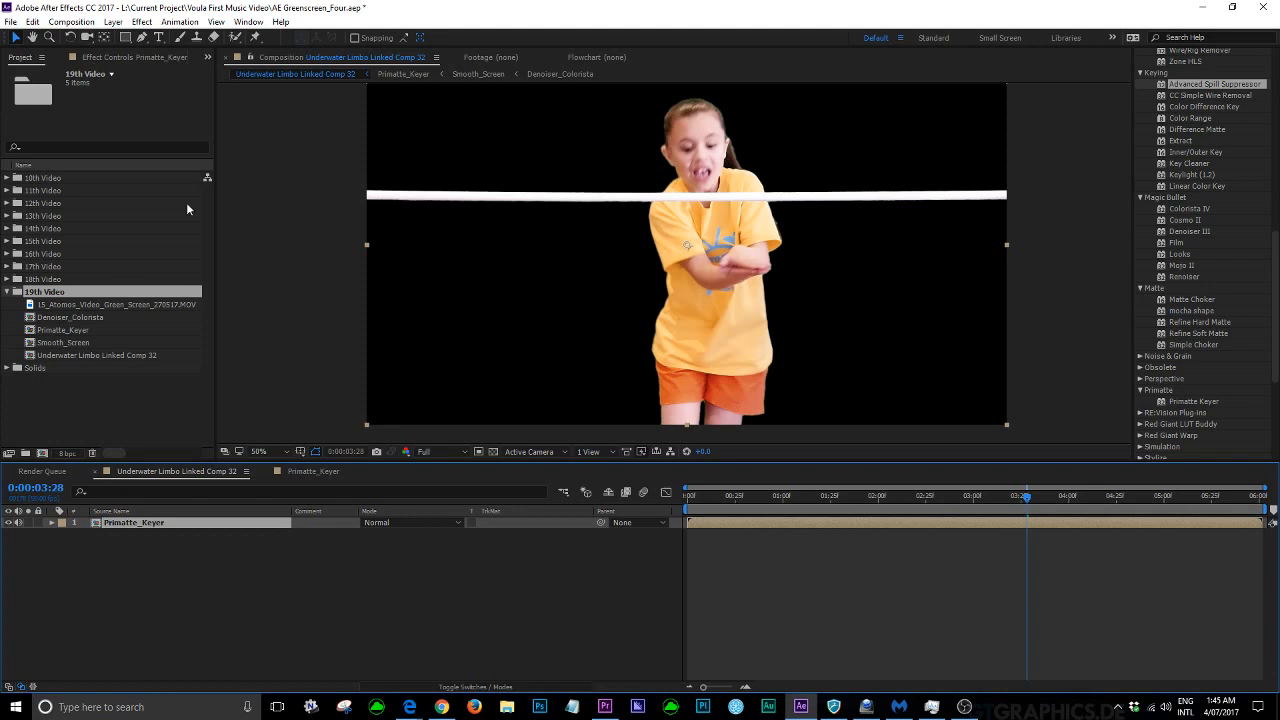
left_click(112, 21)
left_click(60, 526)
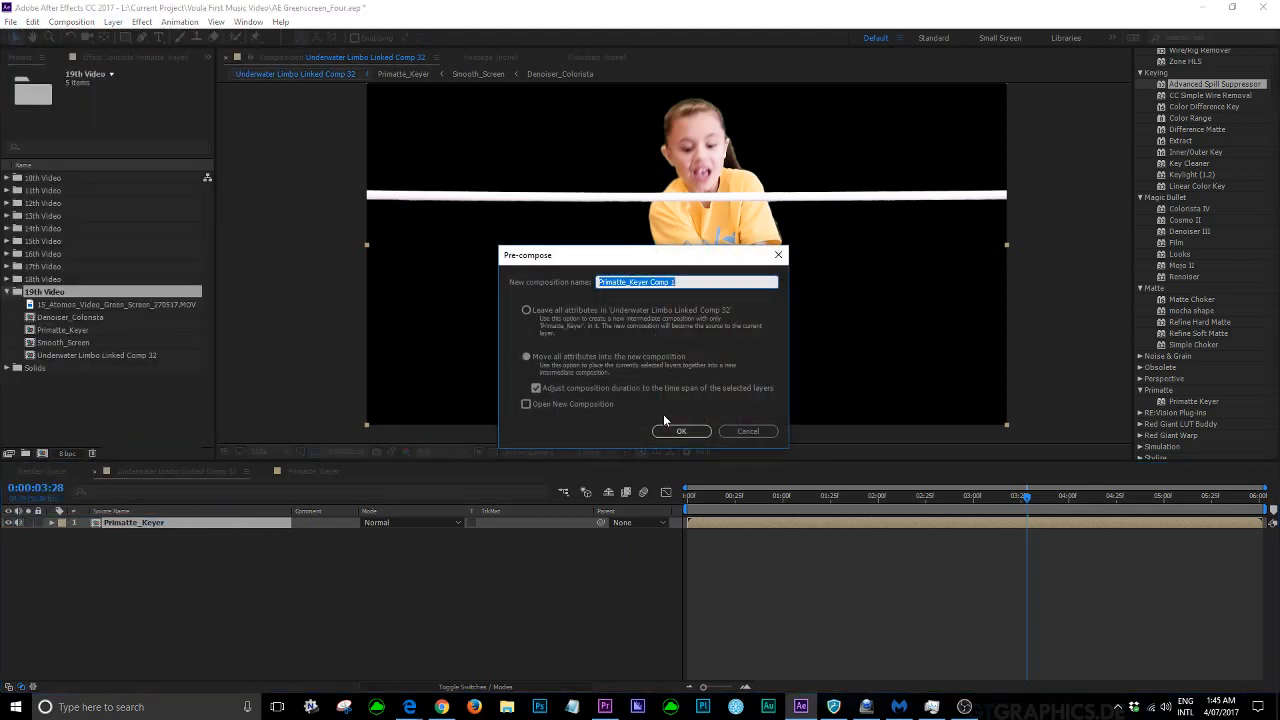
type("Spill_Suppressor")
left_click(697, 431)
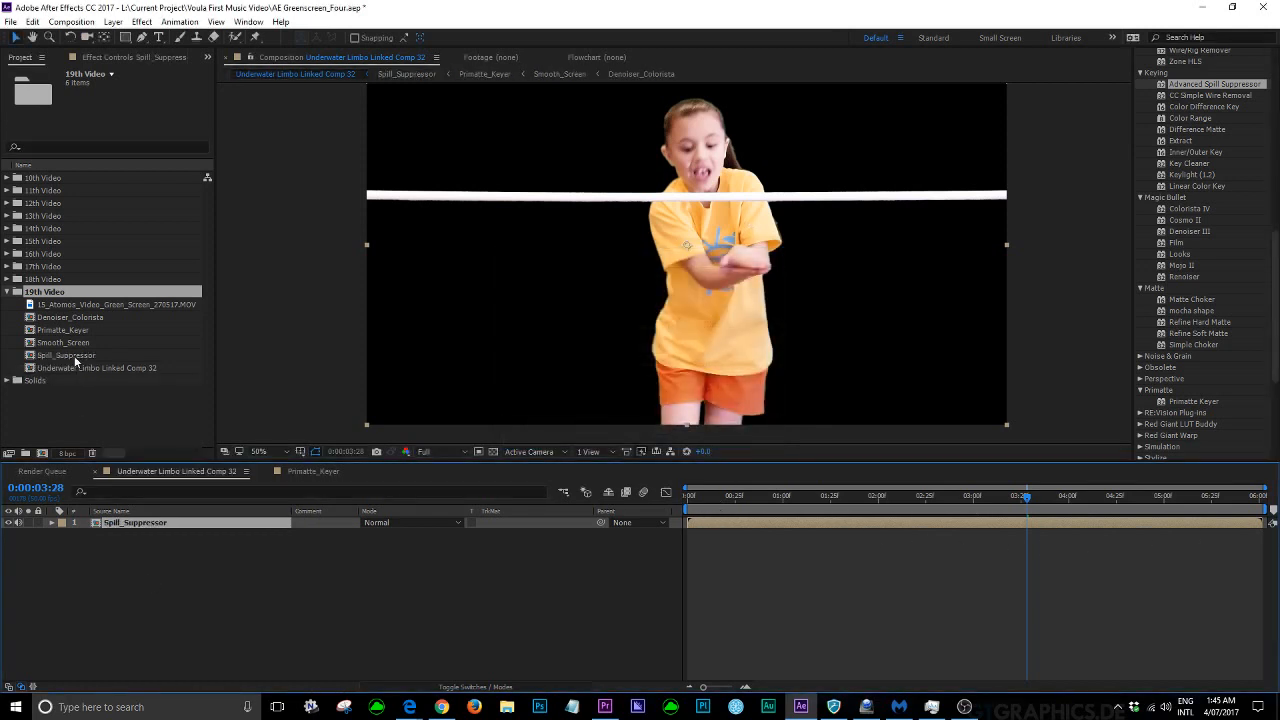
Check the Spill_Suppressor composition, return to Underwater Limbo Linked Comp 32, and expand the Spill_Suppressor layer
double_click(65, 358)
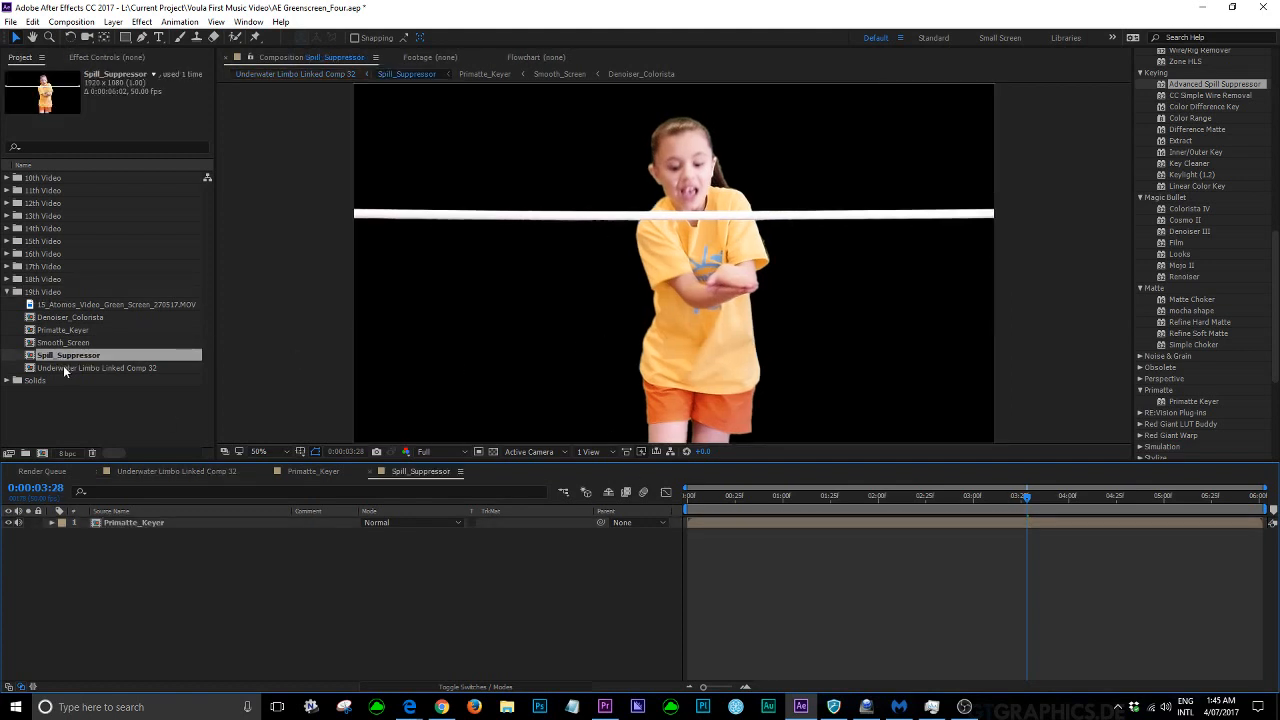
left_click(180, 471)
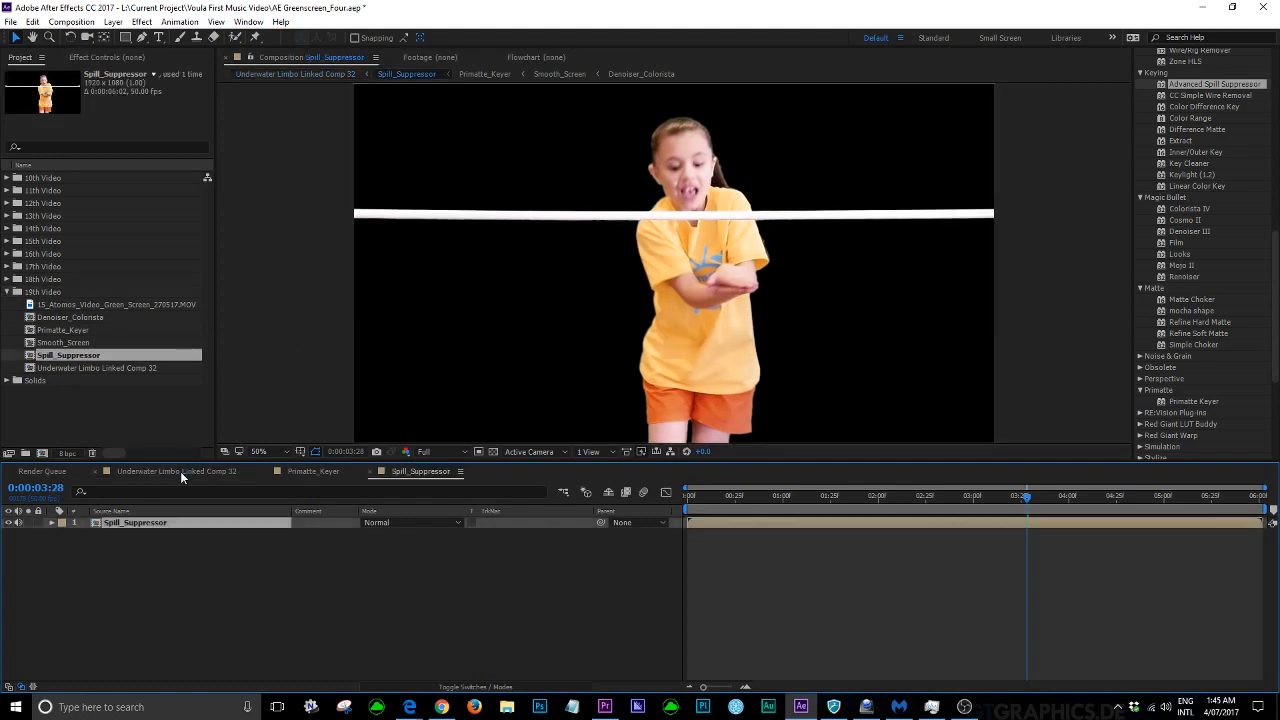
left_click(51, 523)
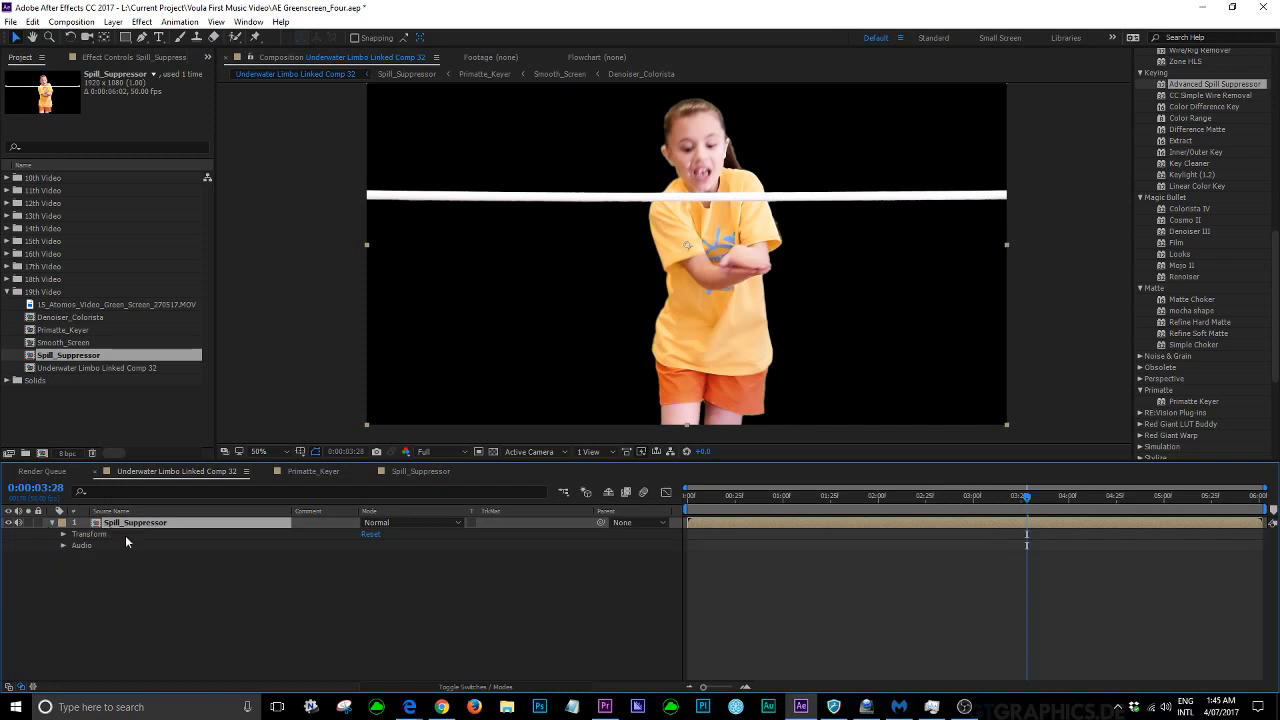
Place 7cye_zytf_170102-[Converted].jpg from the Solids folder beneath the Spill_Suppressor layer and enlarge it to fill the frame
left_click(7, 381)
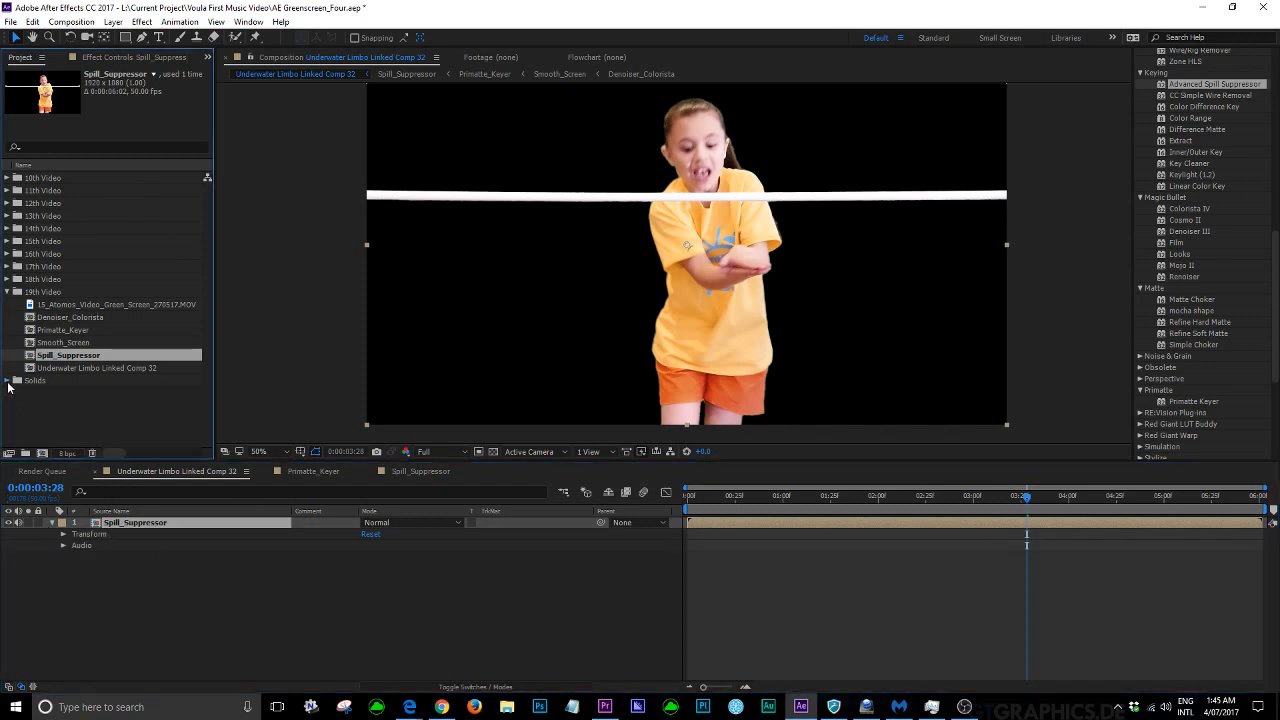
left_click_drag(35, 395, 225, 670)
left_click_drag(358, 414, 308, 427)
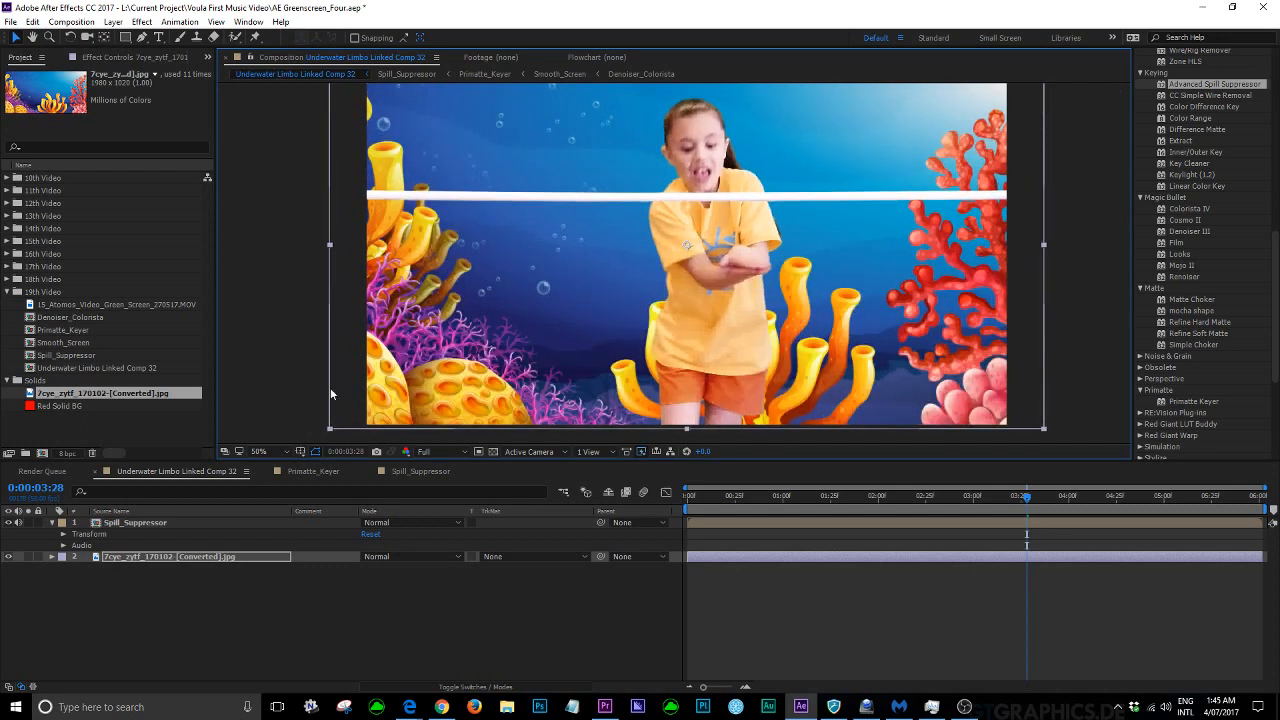
Apply the Primatte Keyer effect to the Spill_Suppressor layer
left_click(301, 340)
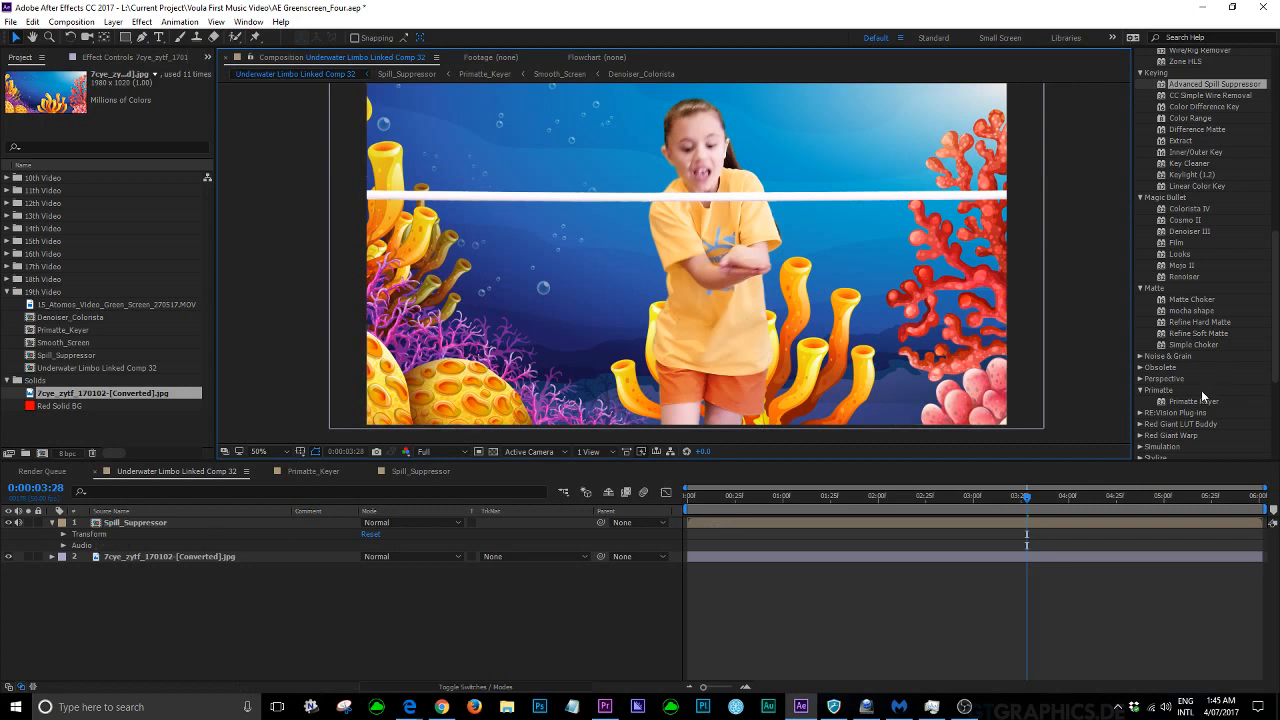
scroll(1200, 396, "down", 1)
left_click_drag(1166, 366, 873, 533)
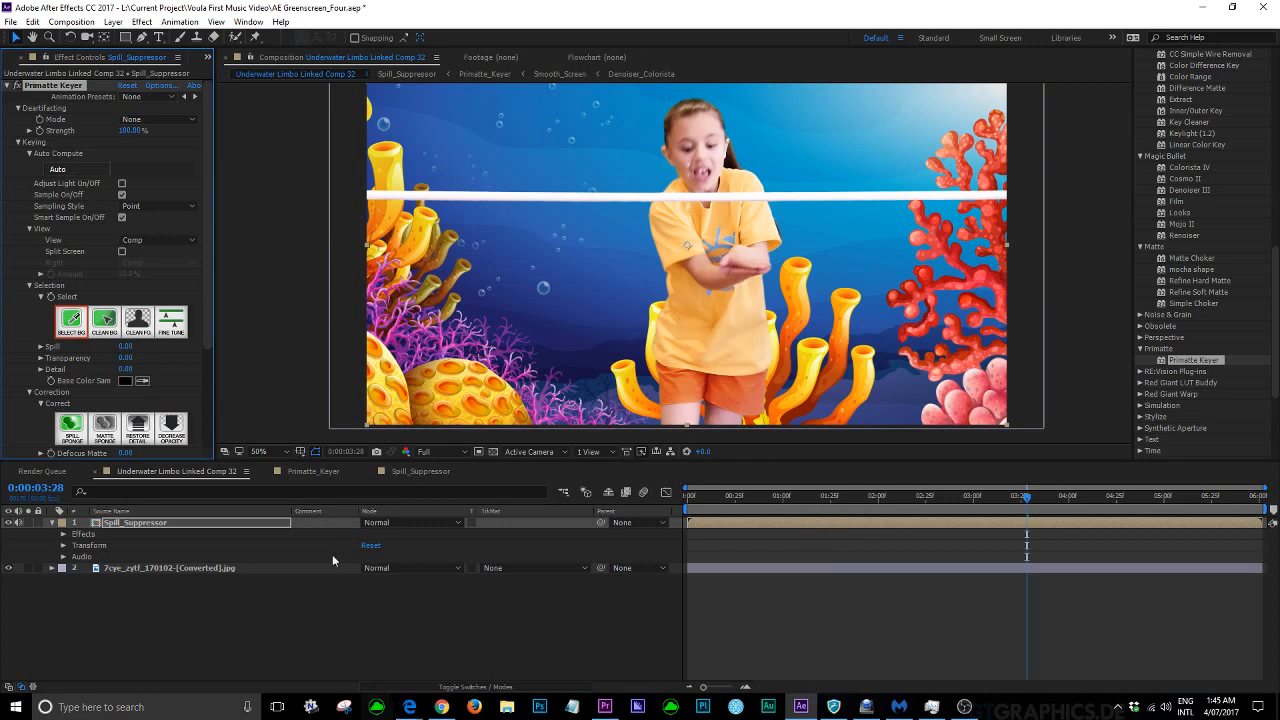
Enable Primatte's Color Matcher at 90% strength and use 7cye_zytf_170102-[Converted].jpg as the effect's background layer
left_click_drag(204, 343, 226, 462)
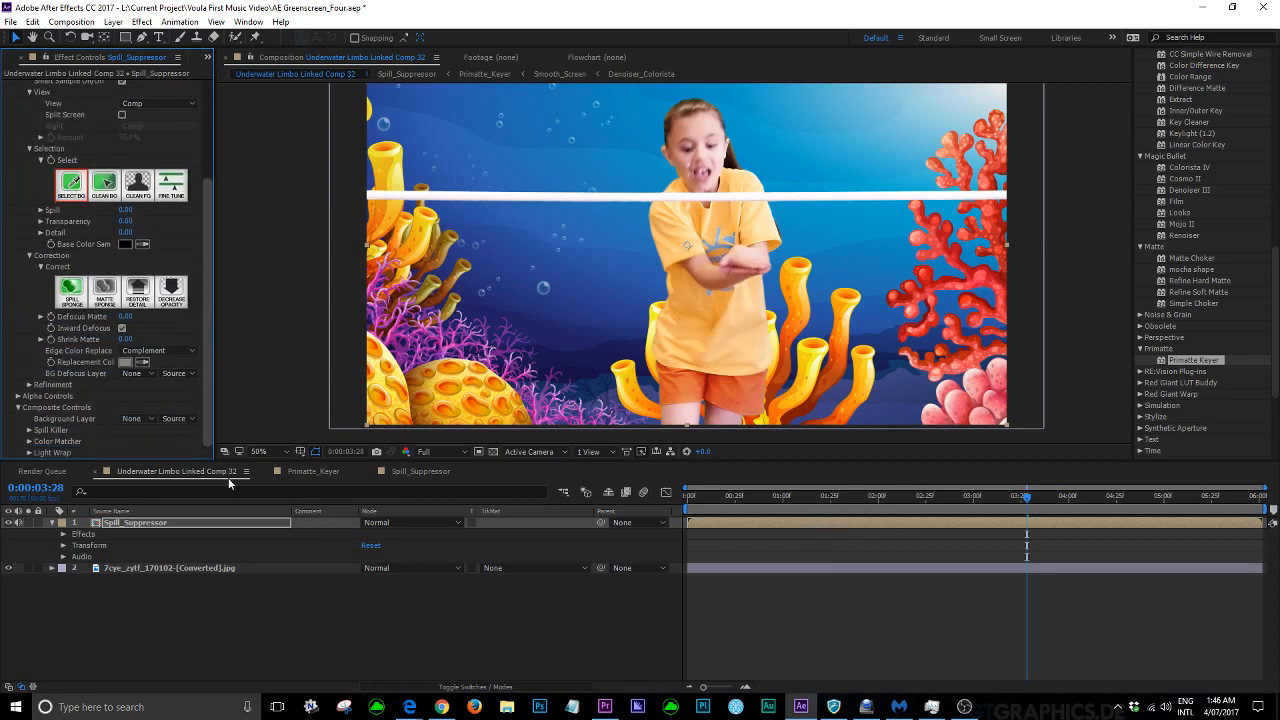
left_click(29, 442)
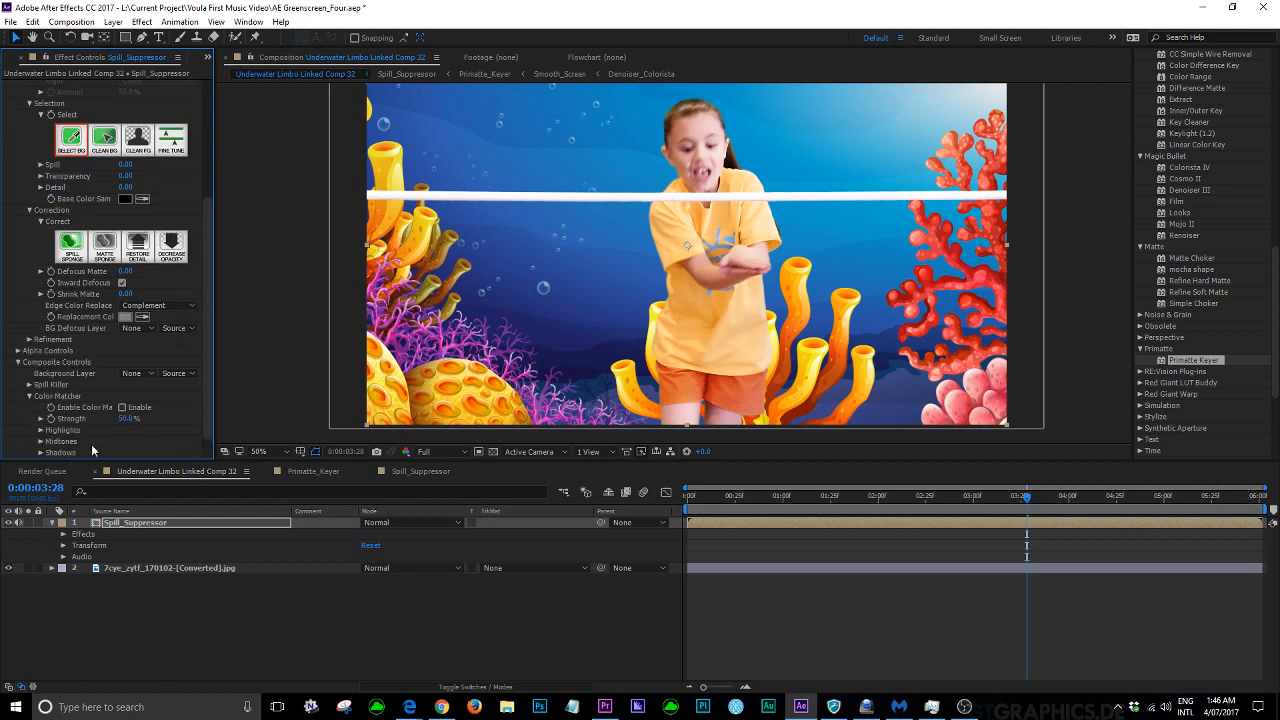
left_click_drag(205, 417, 213, 443)
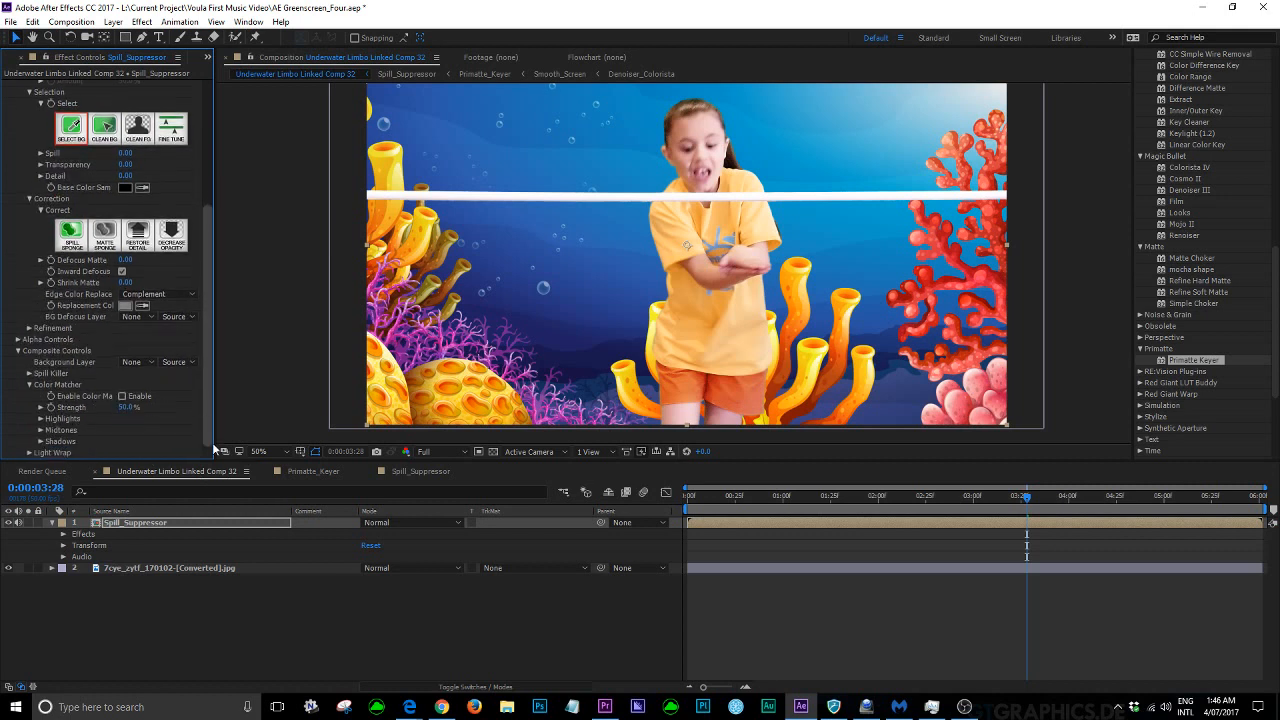
left_click(126, 406)
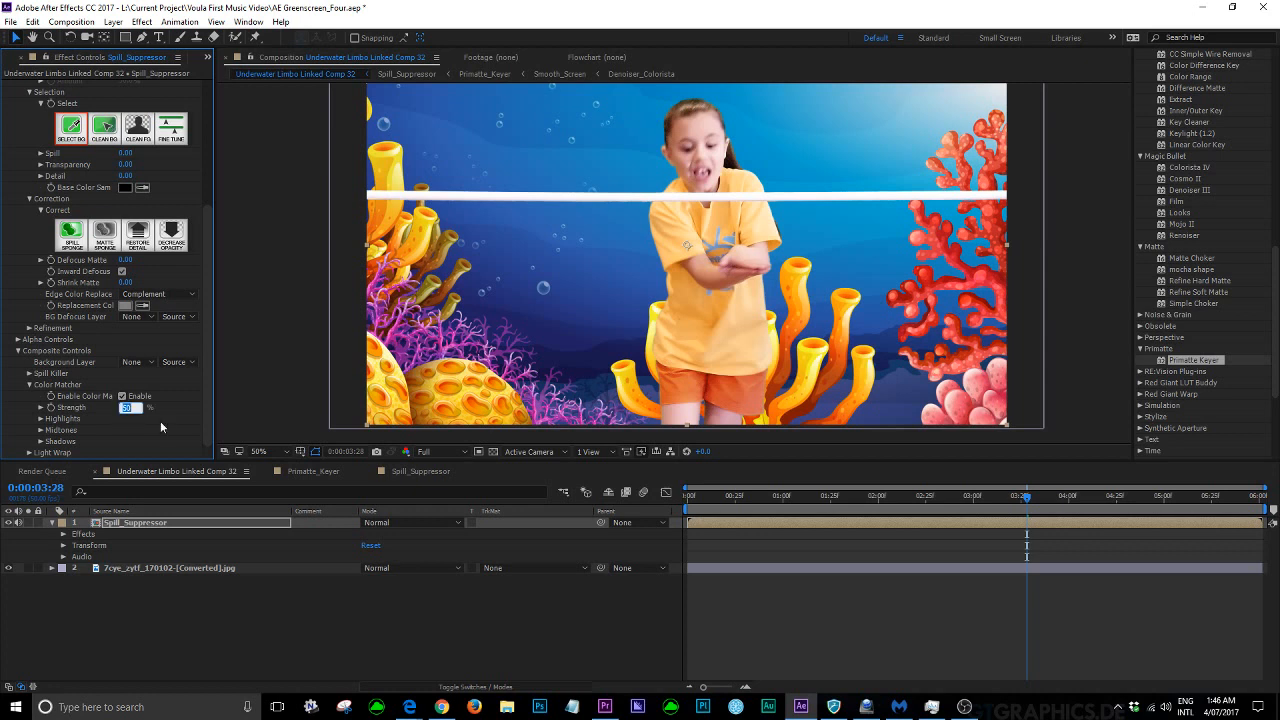
type("90")
key("Return")
left_click(128, 407)
left_click(146, 363)
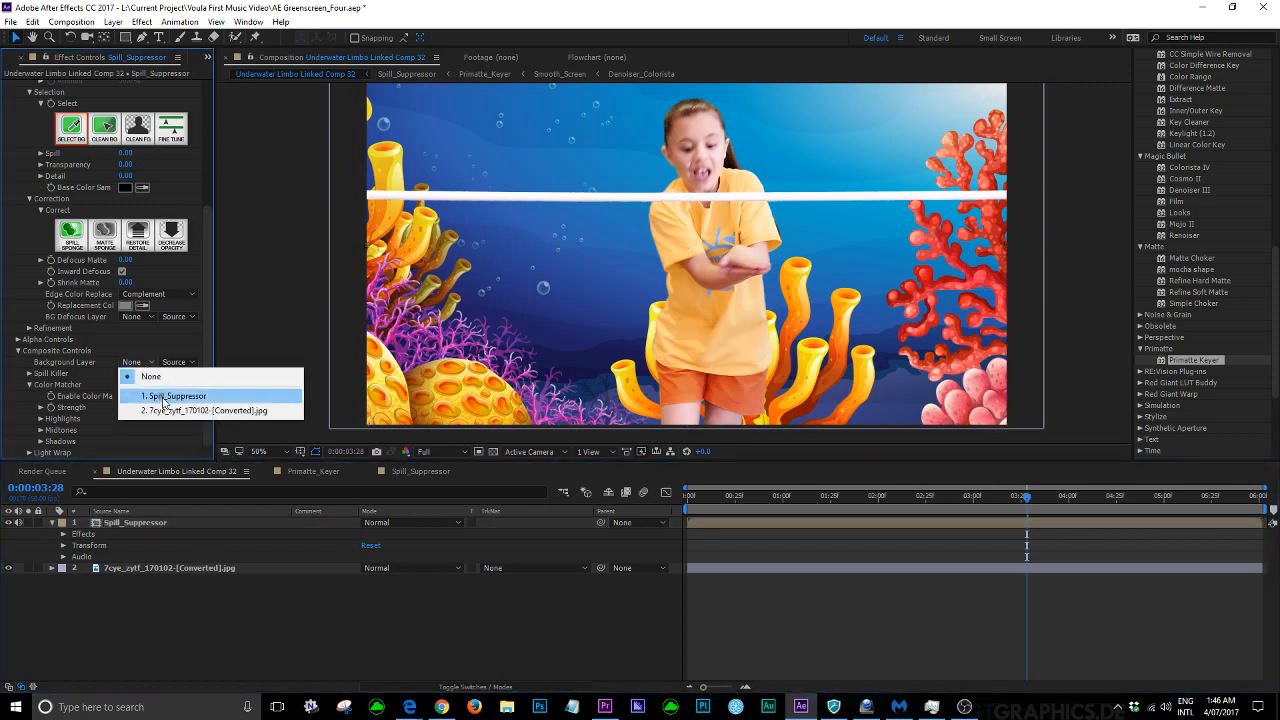
left_click(155, 411)
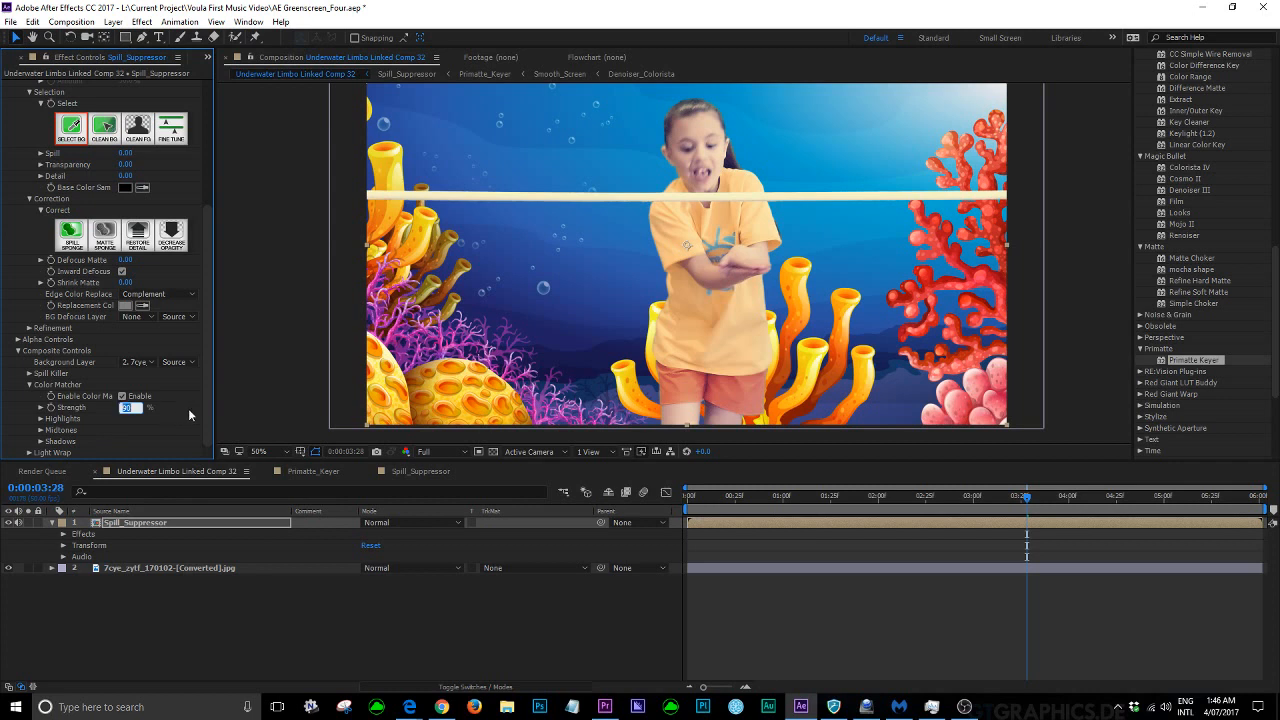
Try a Color Matcher strength of 14%, settle on 18%, and enable Light Wrap with its default settings
type("14")
key("Return")
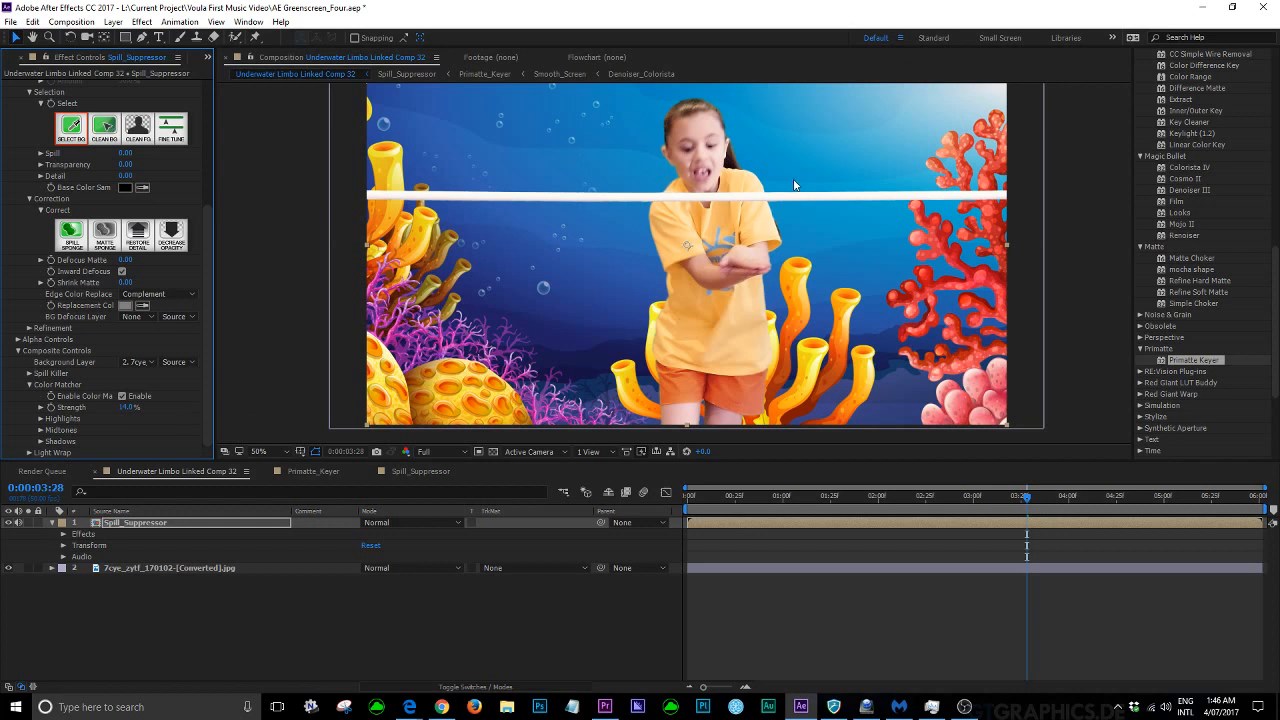
left_click(127, 407)
type("18")
key("Return")
left_click(29, 452)
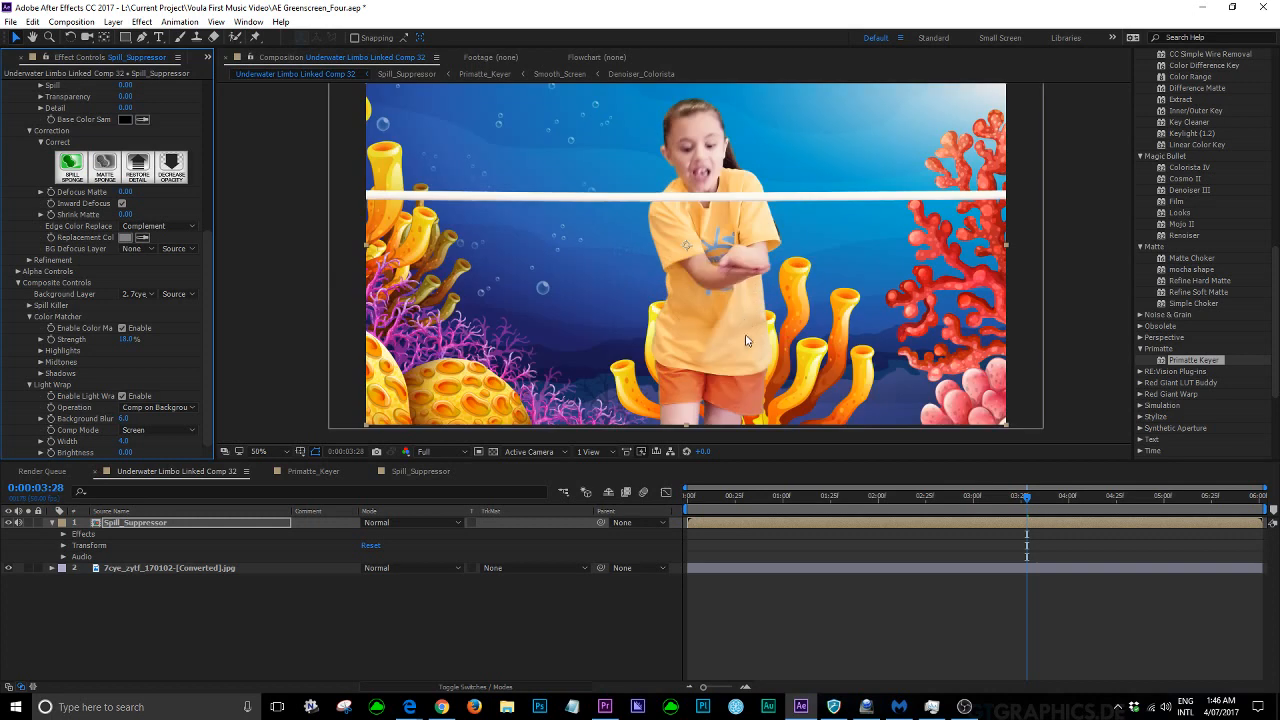
left_click(306, 273)
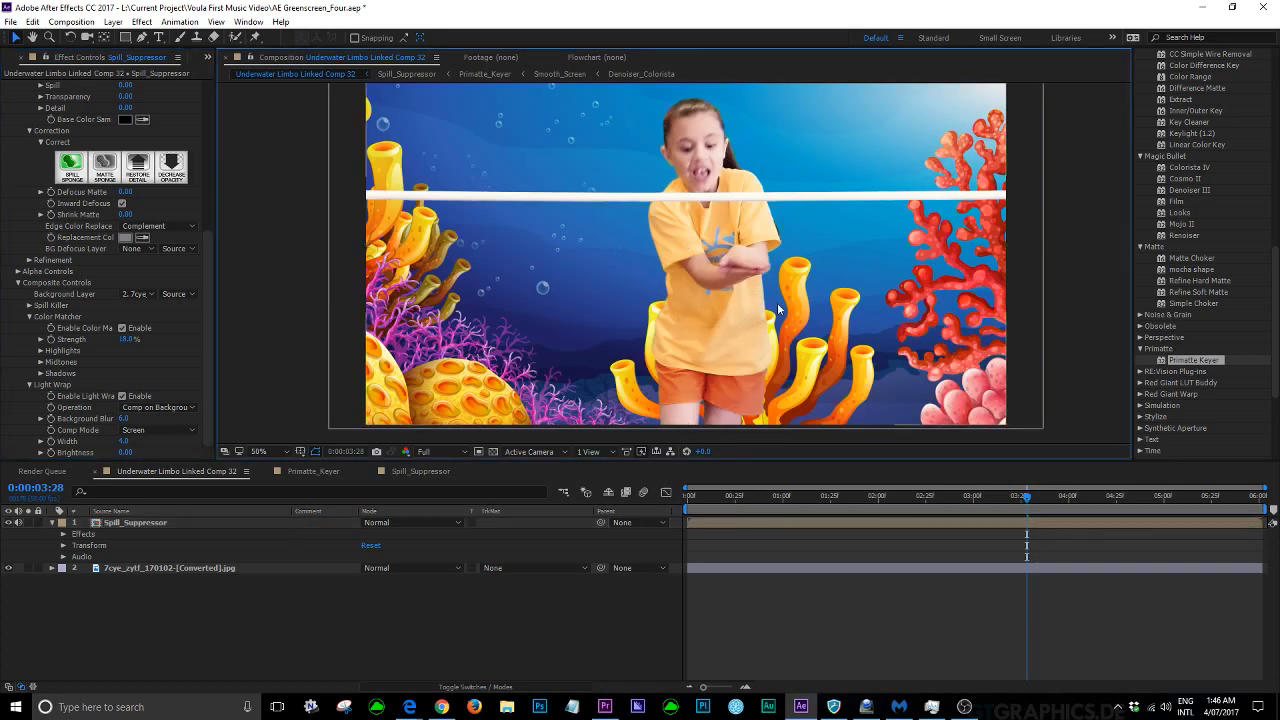
Check the composited girl against the underwater background at 0:00:01:27, 0:00:00:27, 0:00:03:10 and 0:00:04:33
left_click(835, 496)
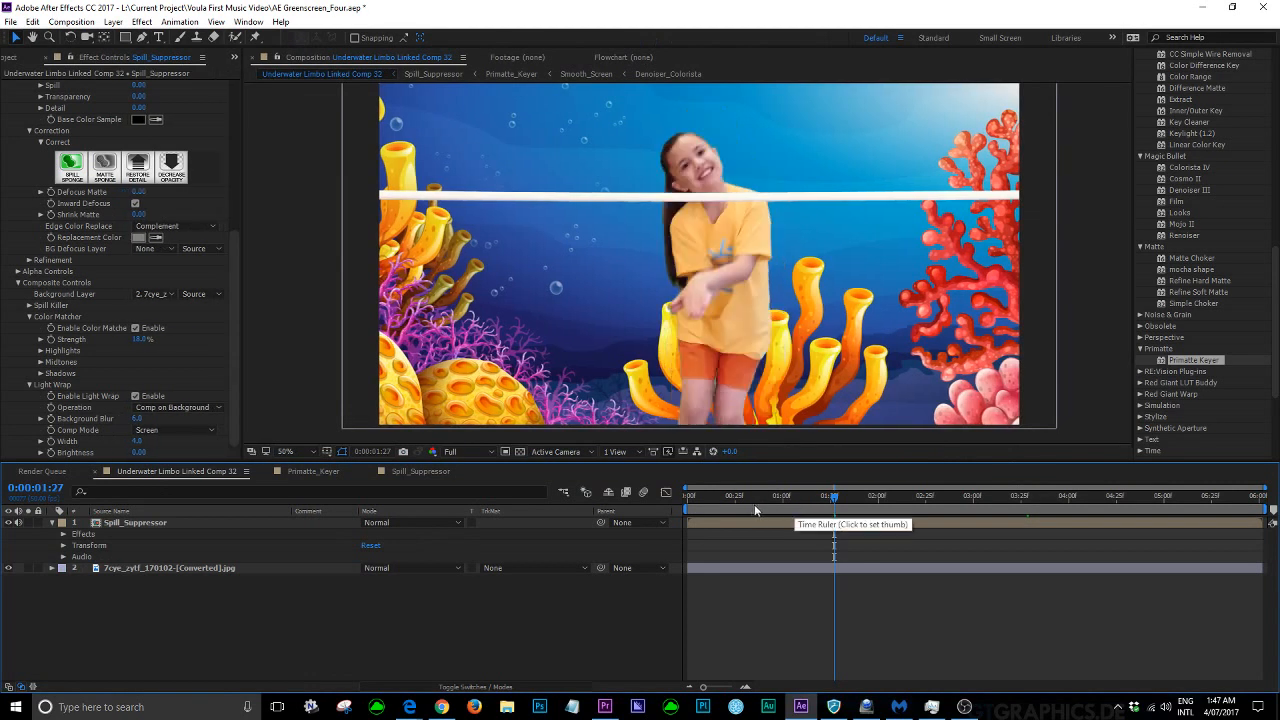
left_click(739, 496)
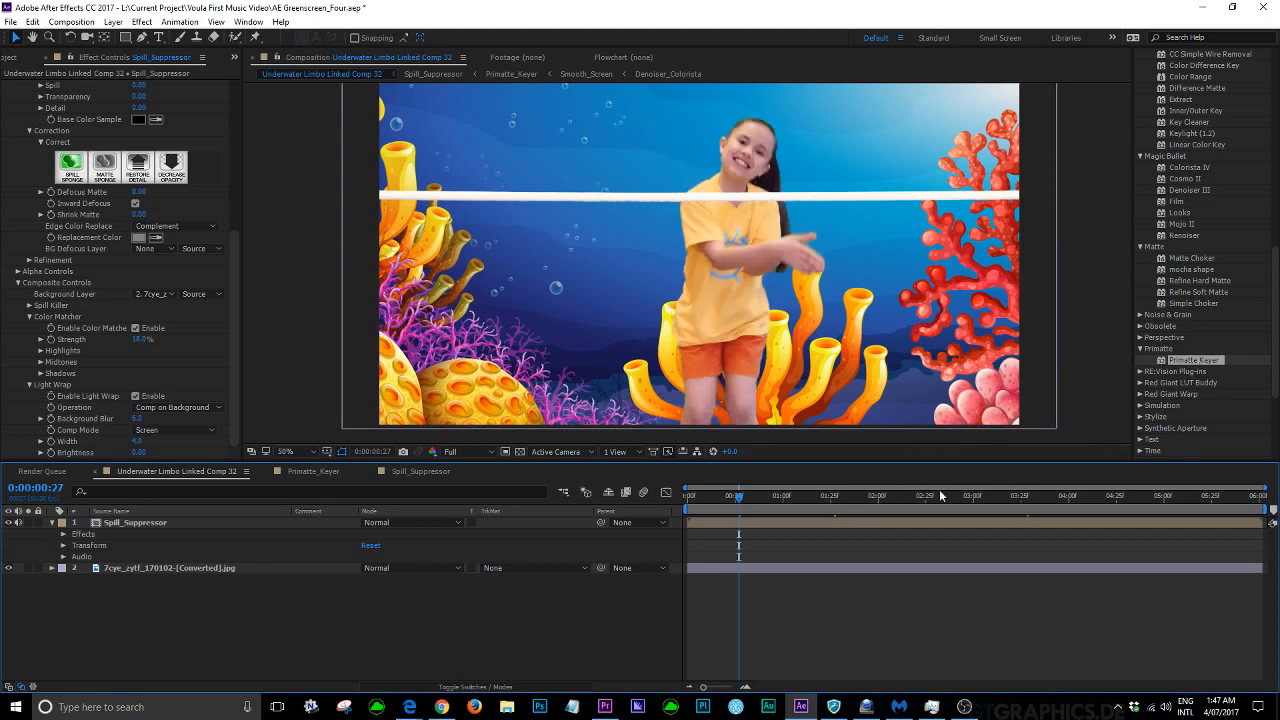
left_click(992, 499)
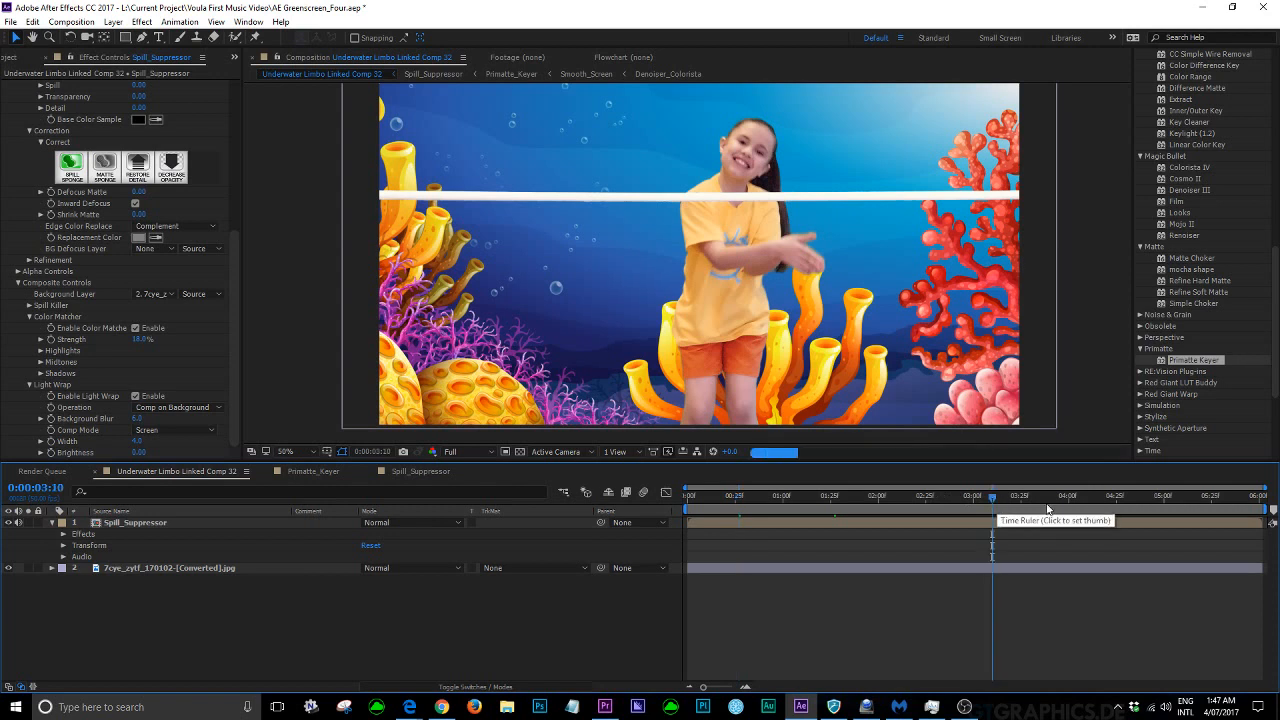
scroll(1186, 263, "up", 4)
scroll(1186, 263, "up", 5)
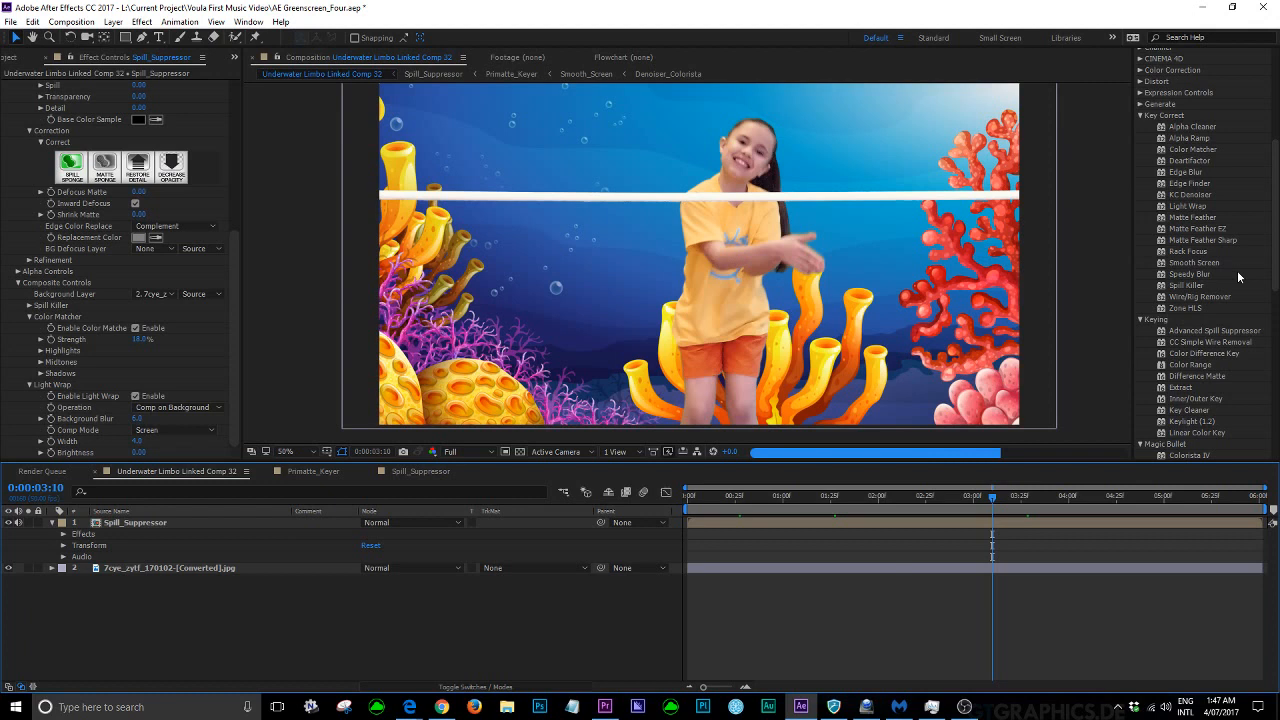
scroll(1195, 268, "down", 4)
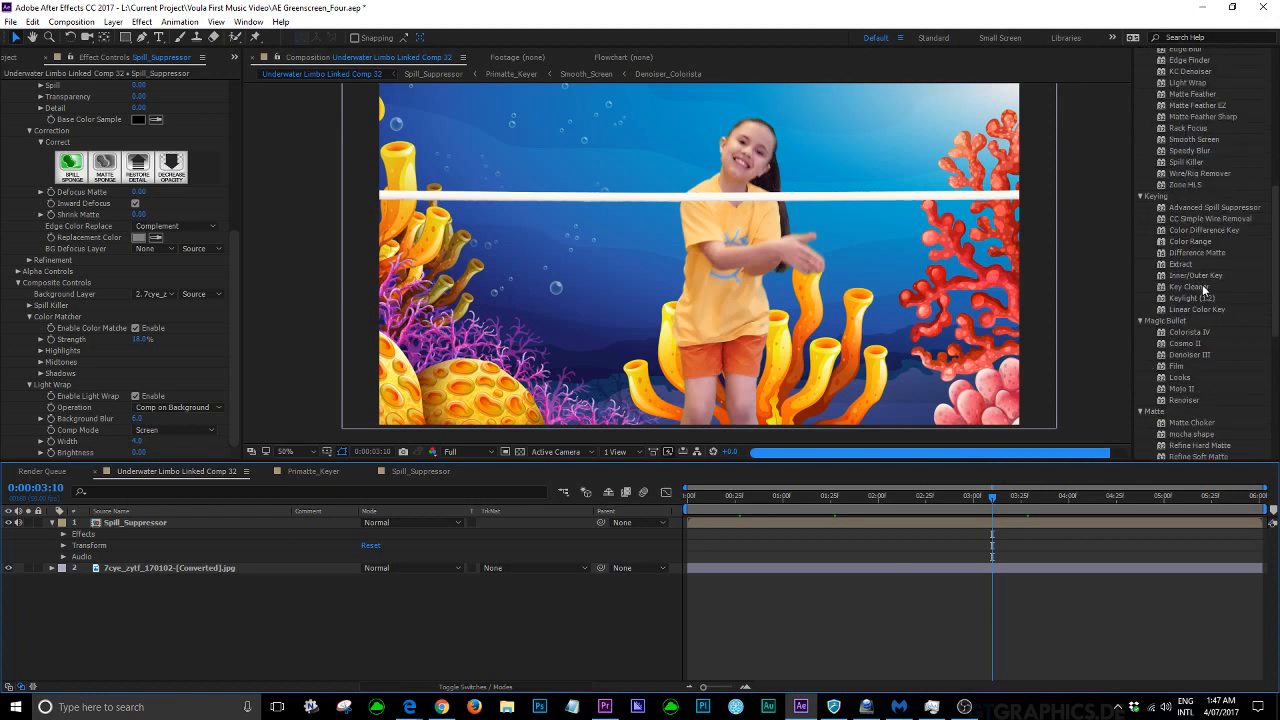
left_click(1132, 500)
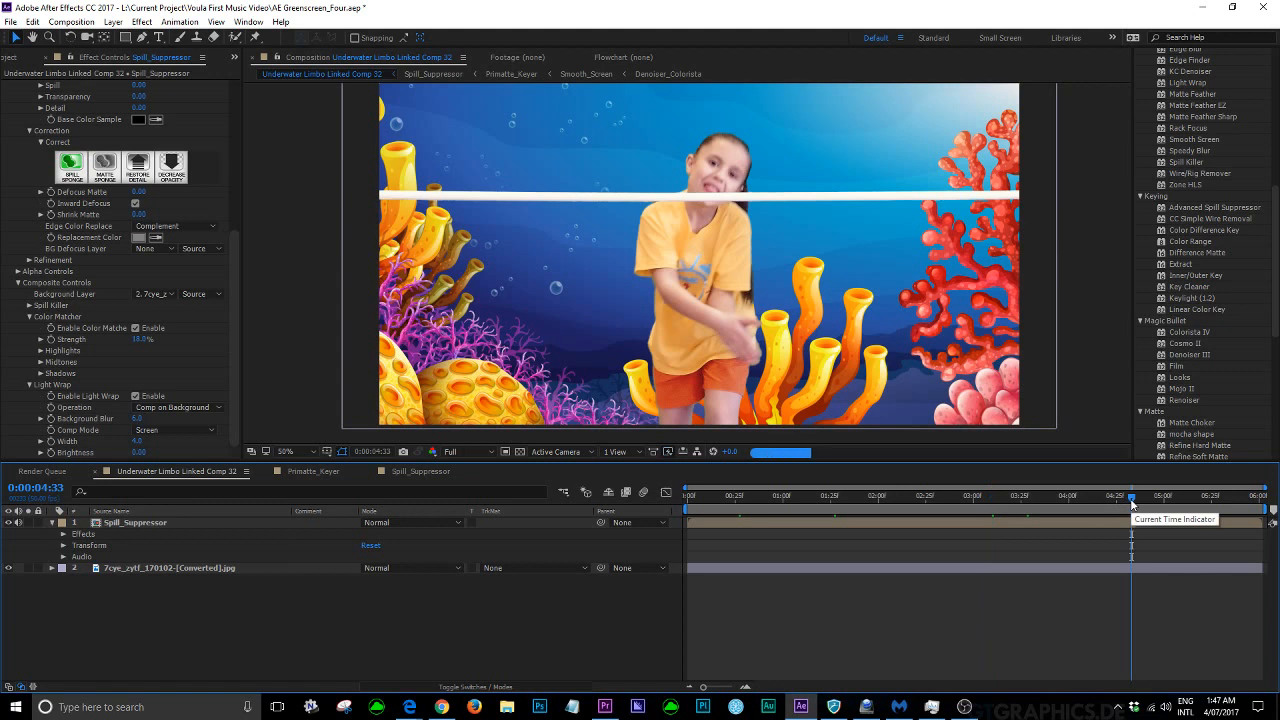
scroll(1226, 383, "down", 3)
left_click(1191, 443)
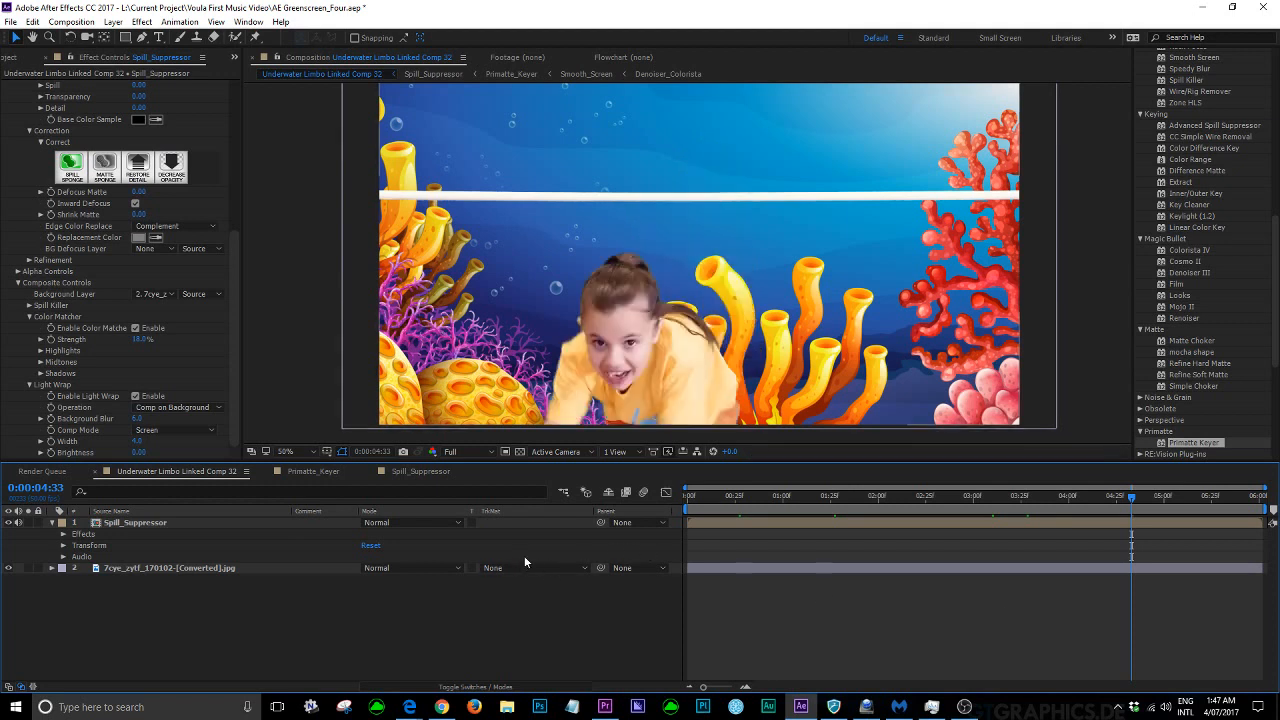
Save the AE Greenscreen_Four.aep project and check that the save went through
left_click(10, 21)
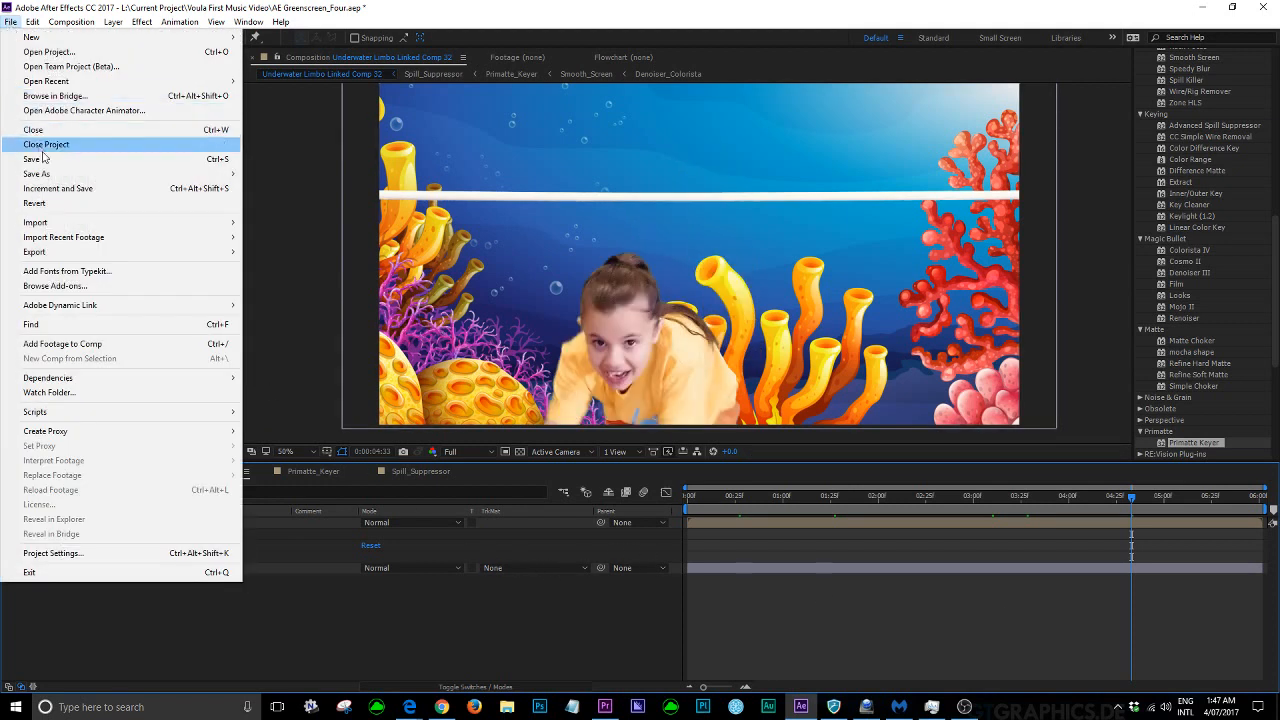
left_click(41, 160)
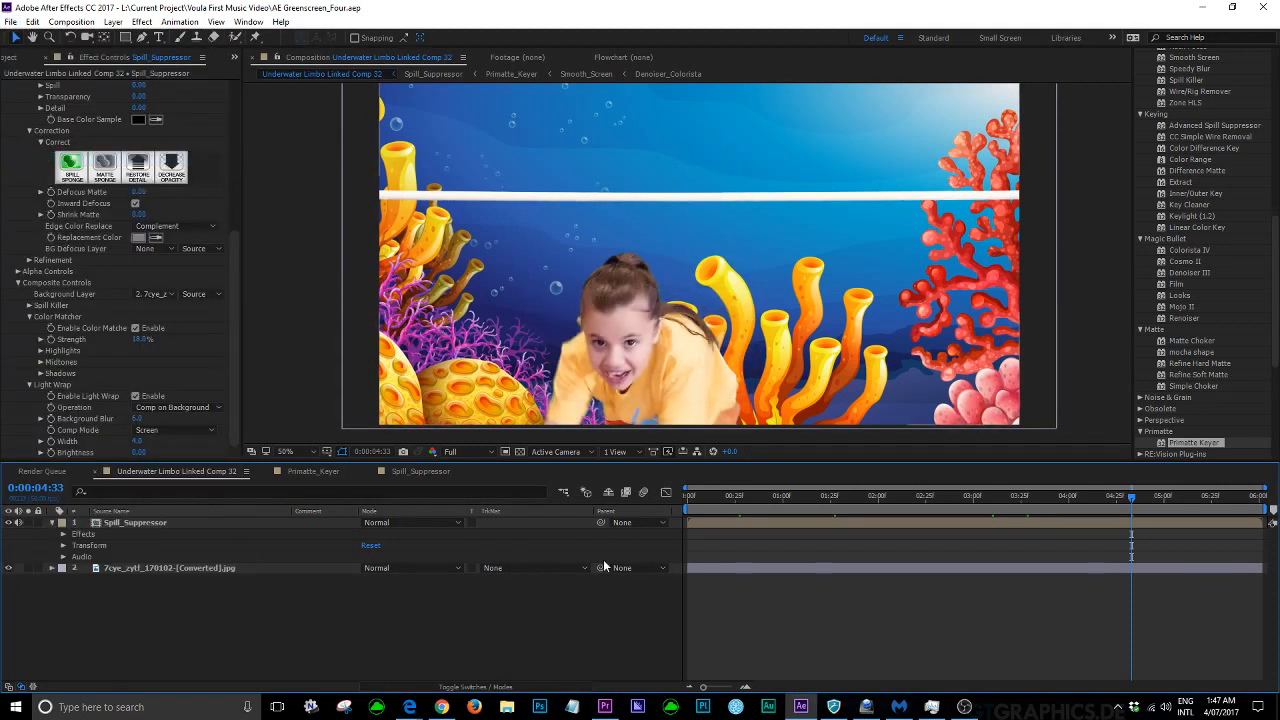
left_click(10, 21)
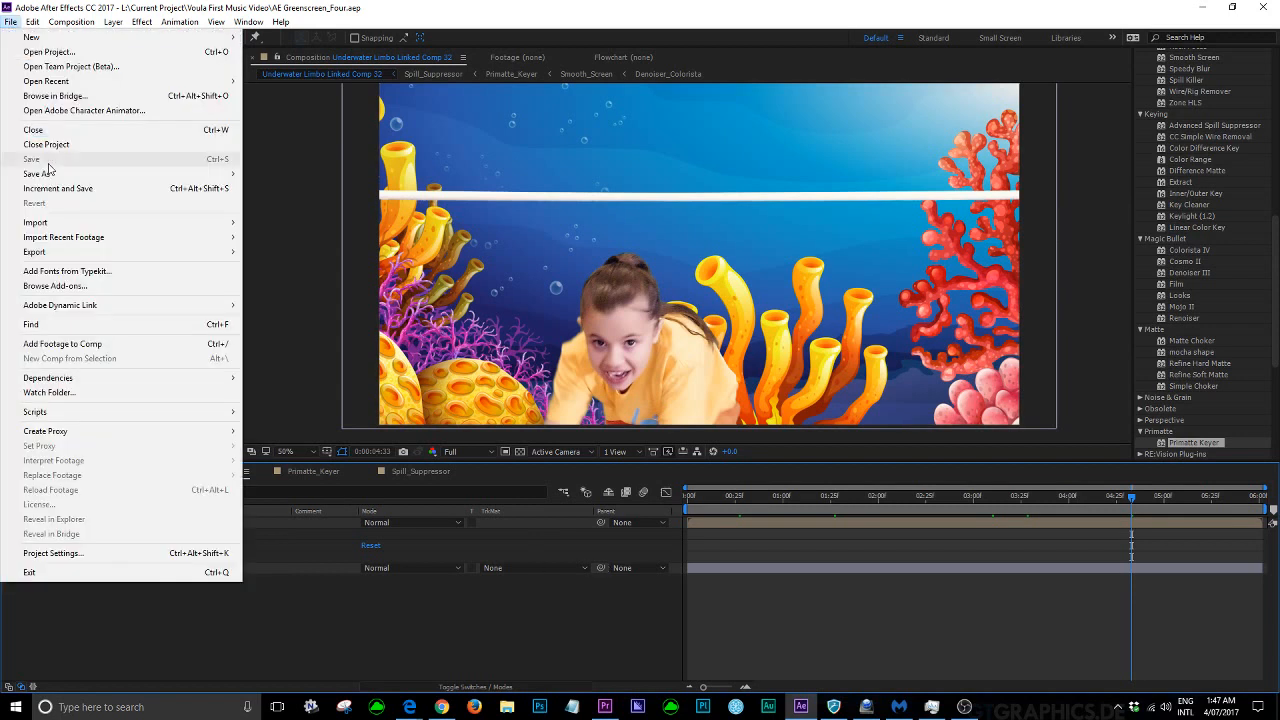
left_click(399, 637)
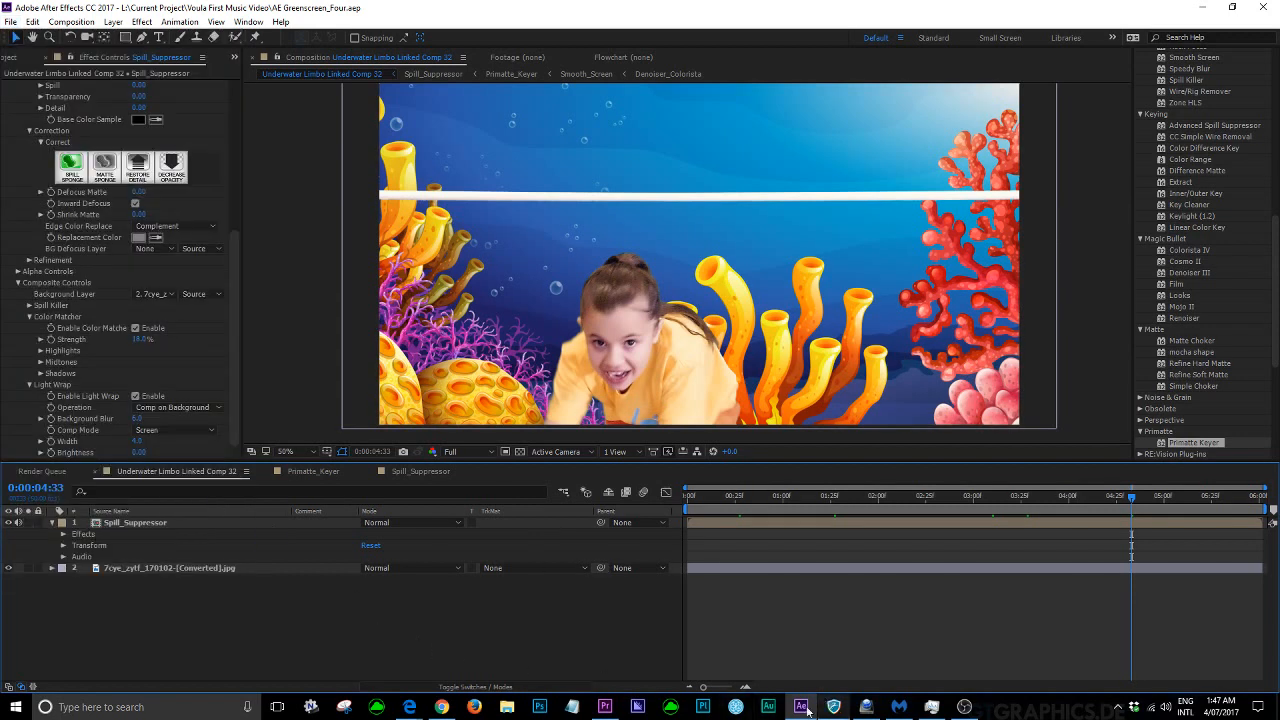
Switch to Premiere Pro, preview the linked composition at 00:04:28:21 and 00:04:25:44, and save the Underwater Limbo project
left_click(605, 707)
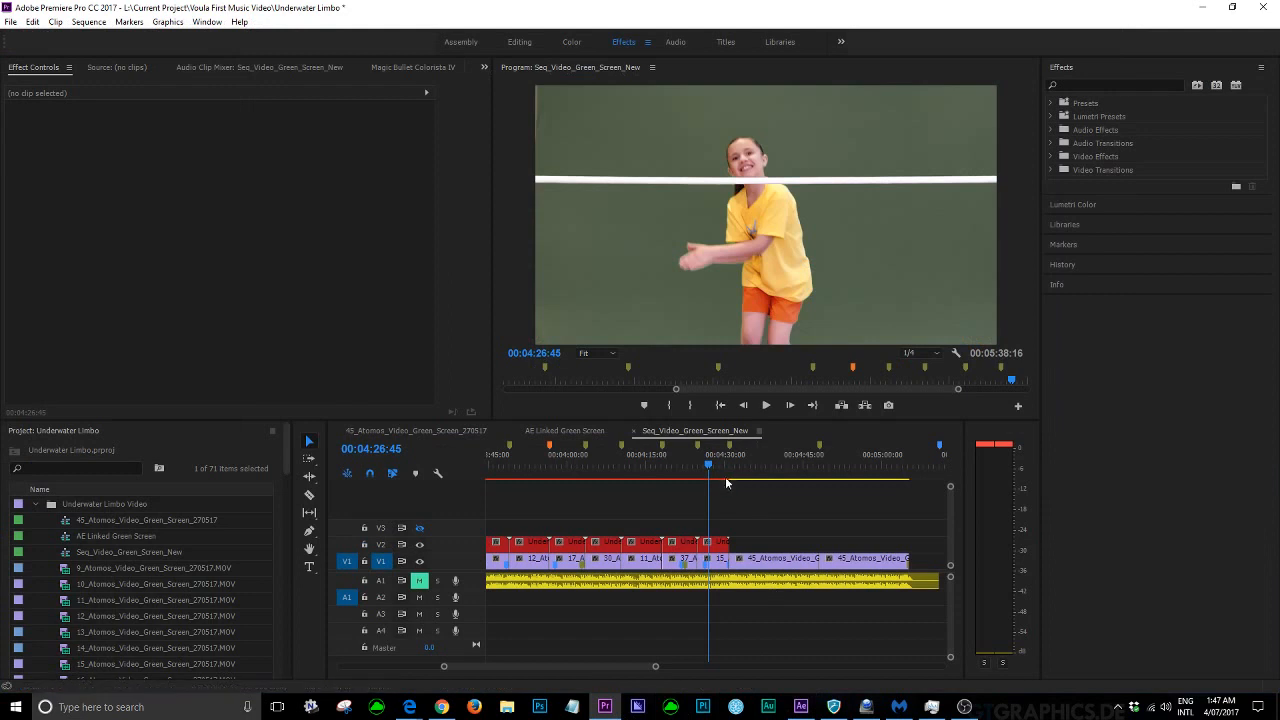
left_click(718, 467)
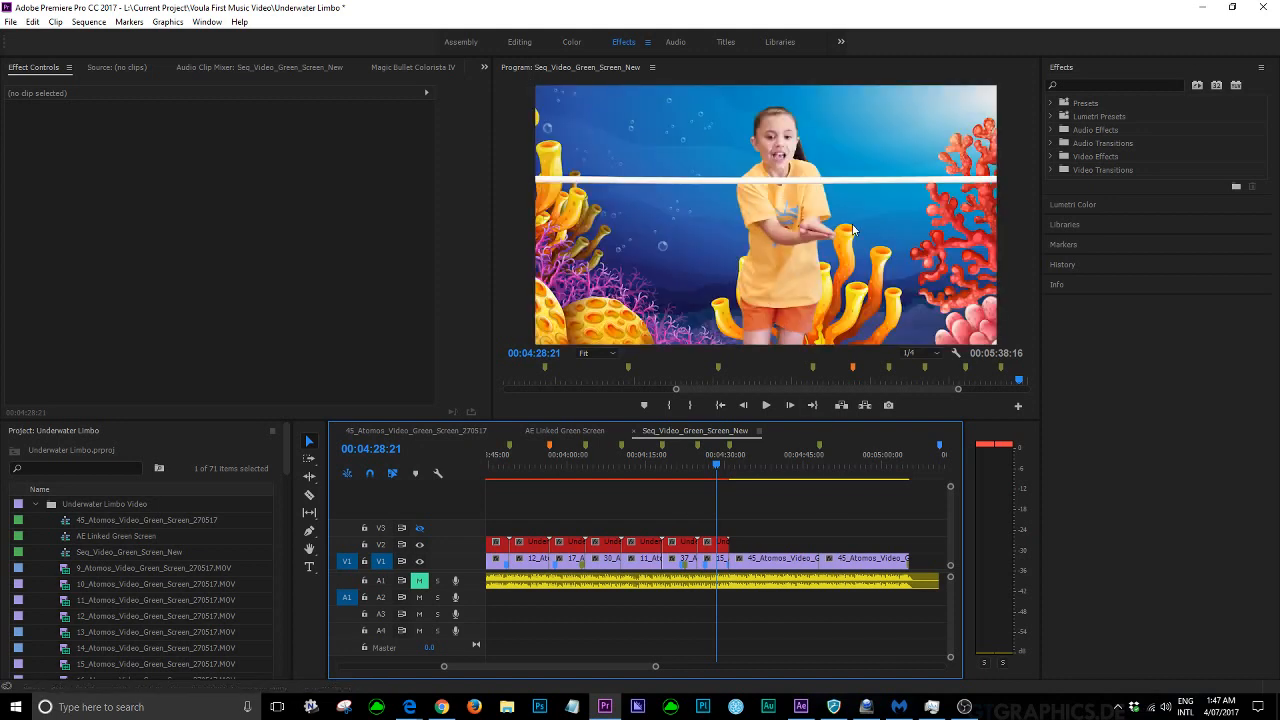
left_click(704, 466)
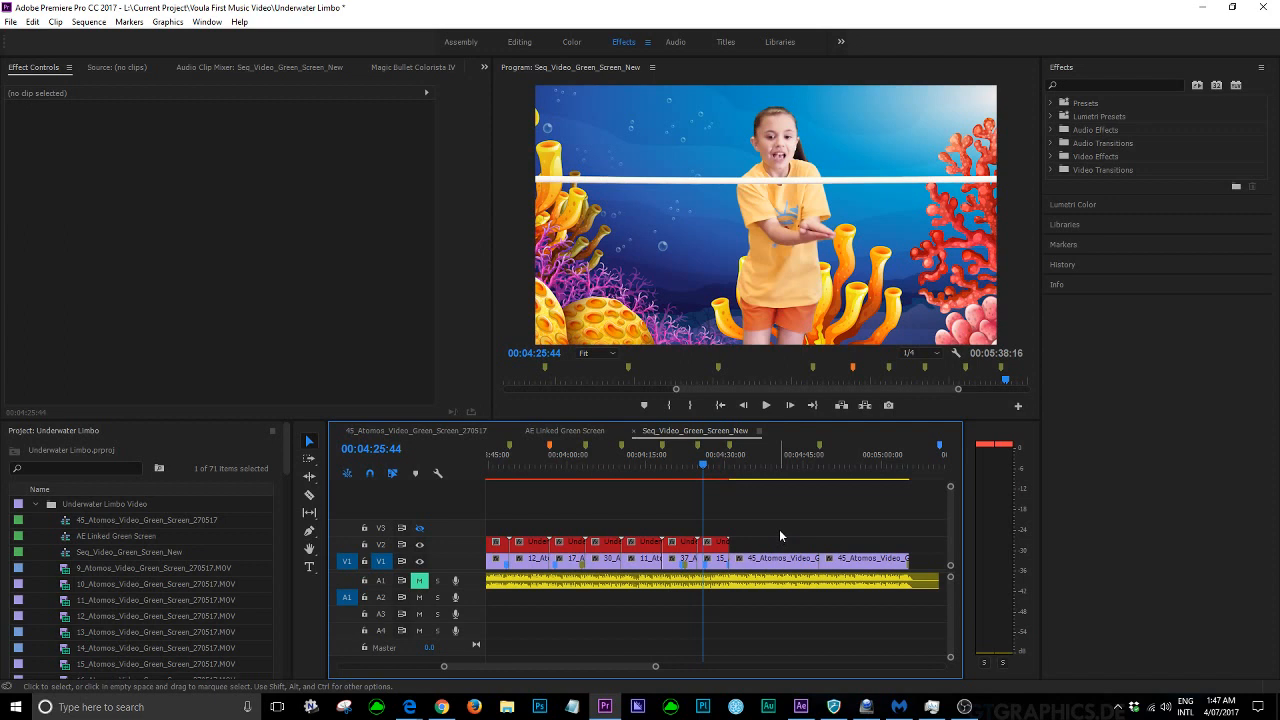
left_click(11, 22)
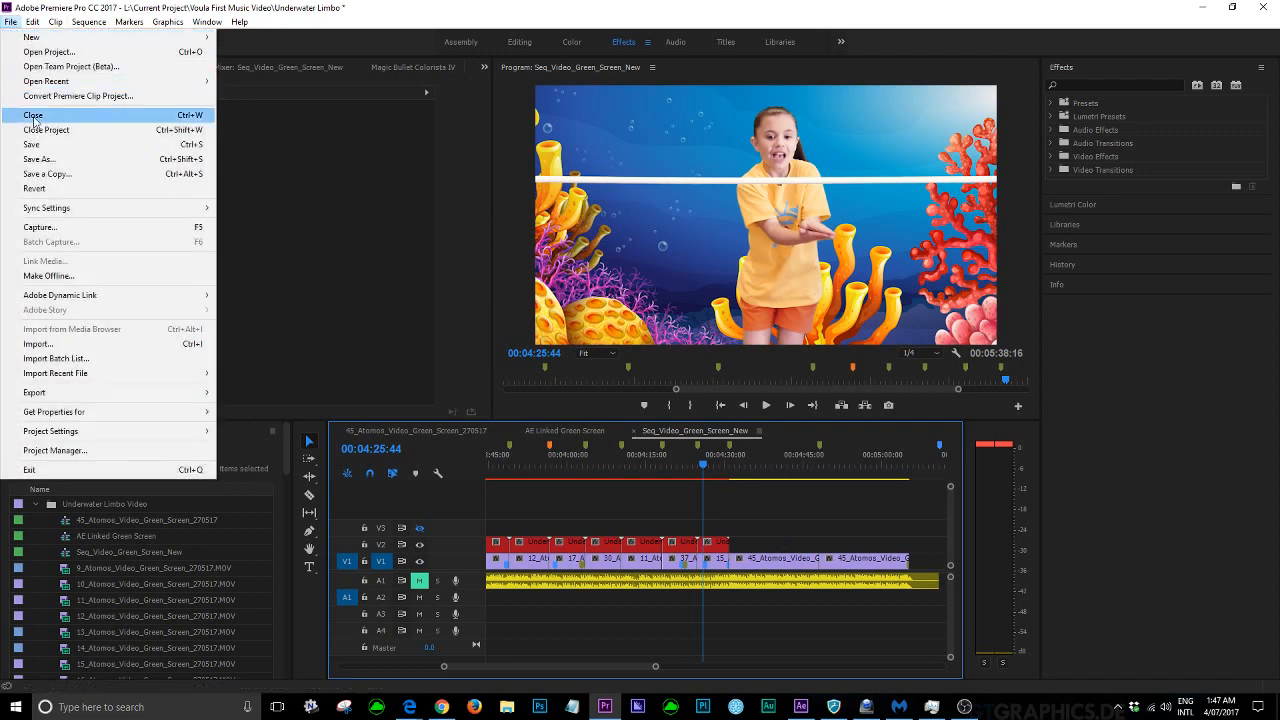
left_click(40, 151)
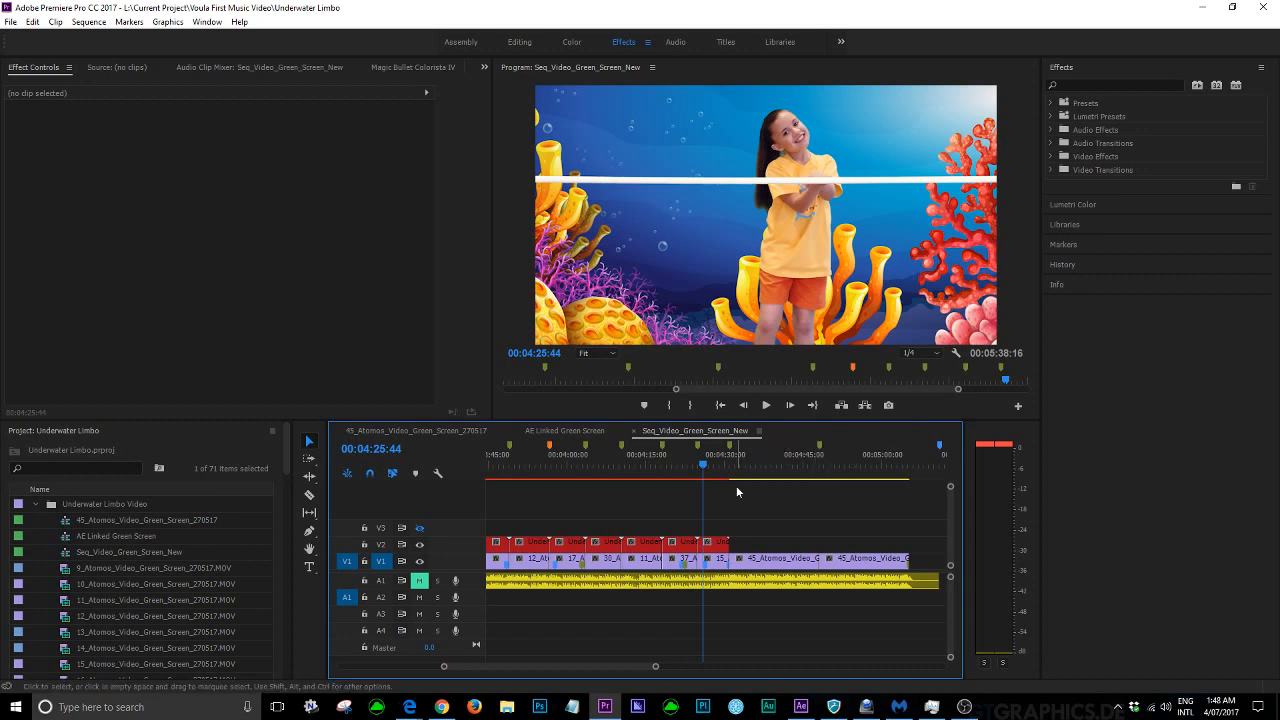
View the sequence at 00:04:40:12, and inspect the composited frame at 00:04:27:33 at 75% and 100% zoom
left_click(778, 464)
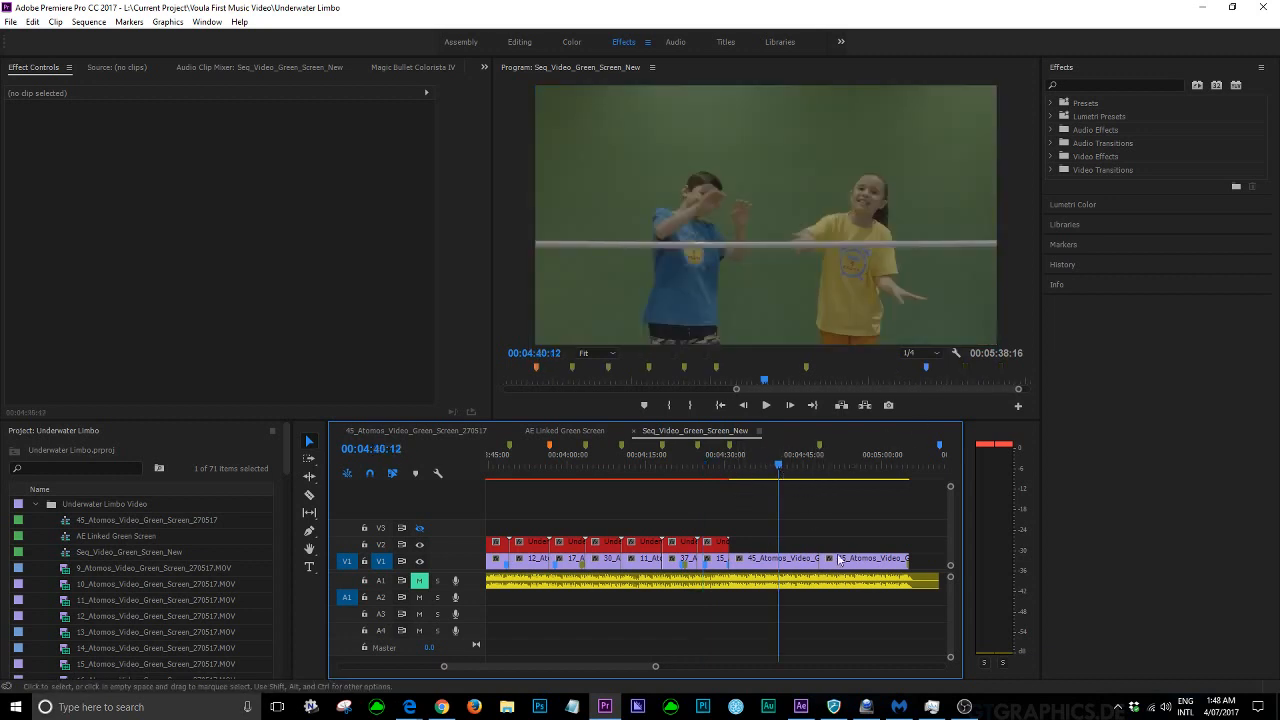
left_click(714, 466)
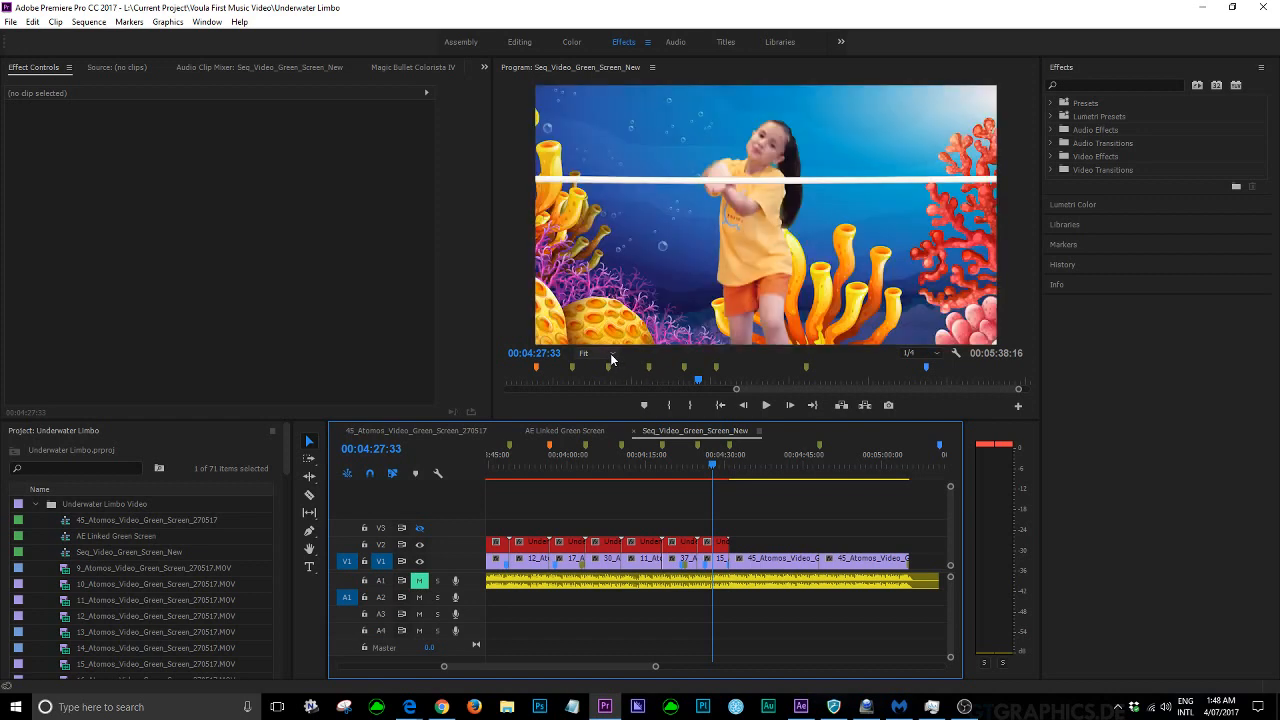
left_click(612, 355)
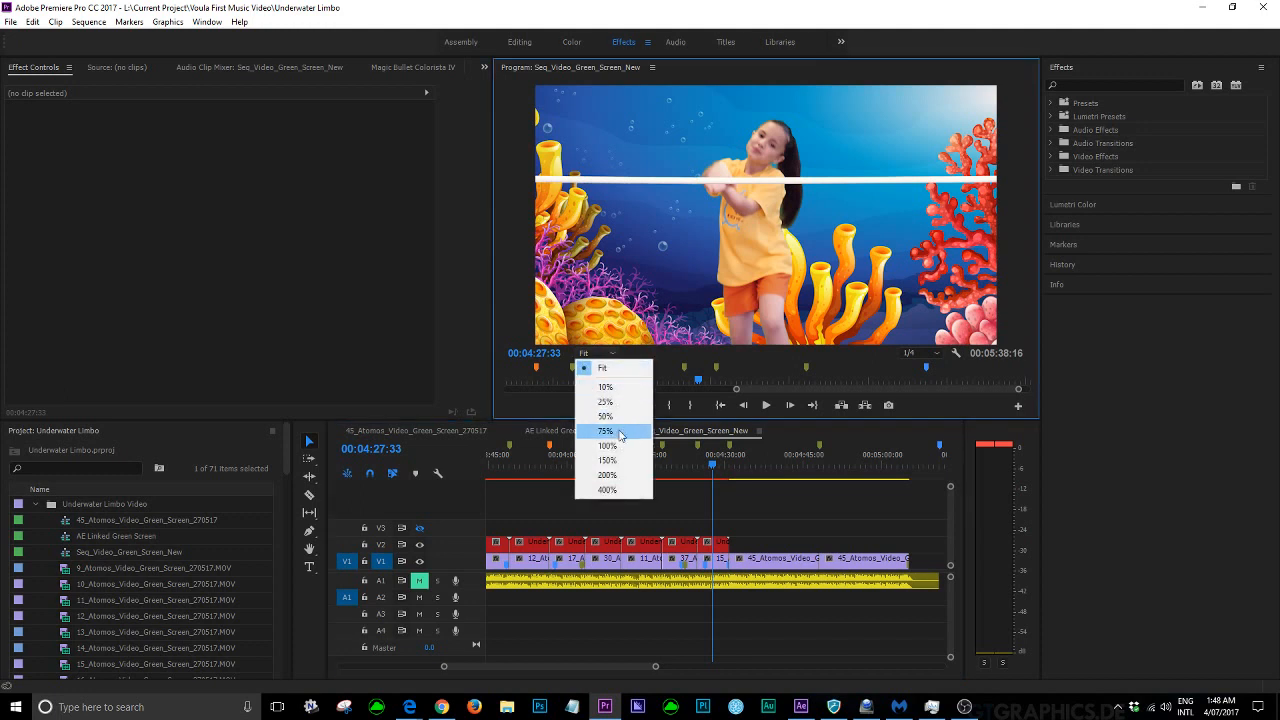
left_click(628, 438)
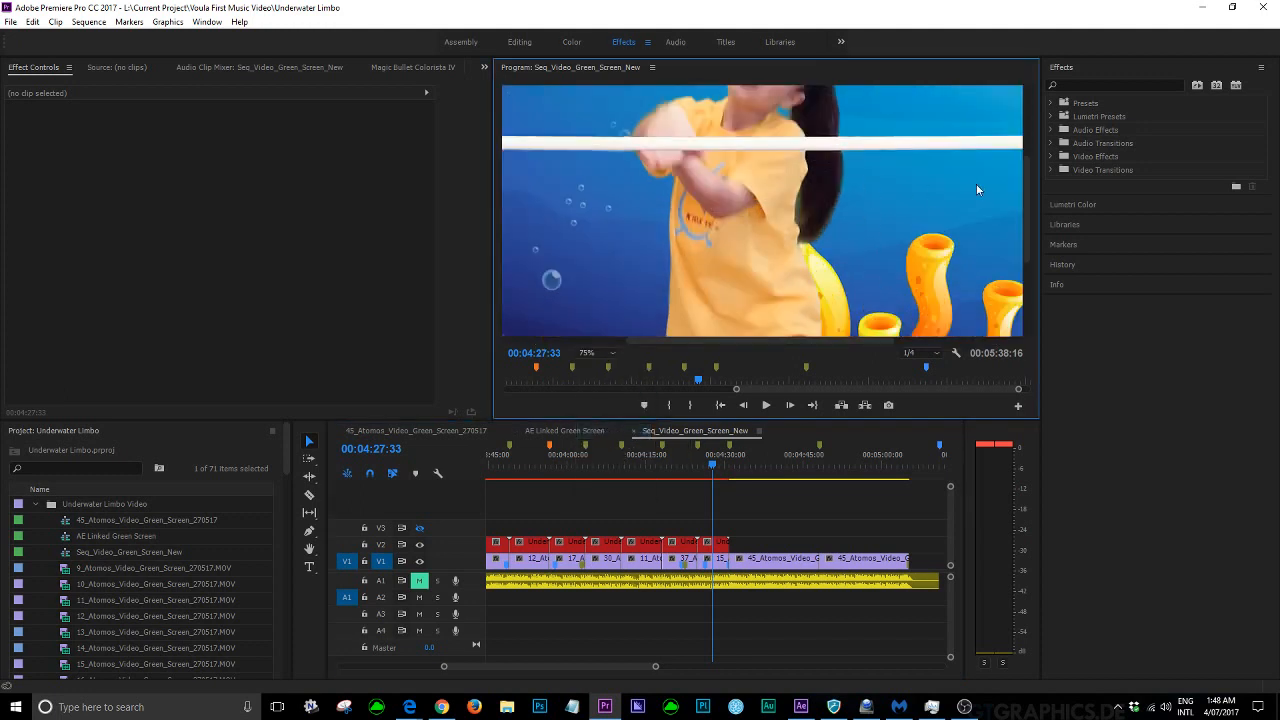
left_click_drag(1025, 190, 1036, 150)
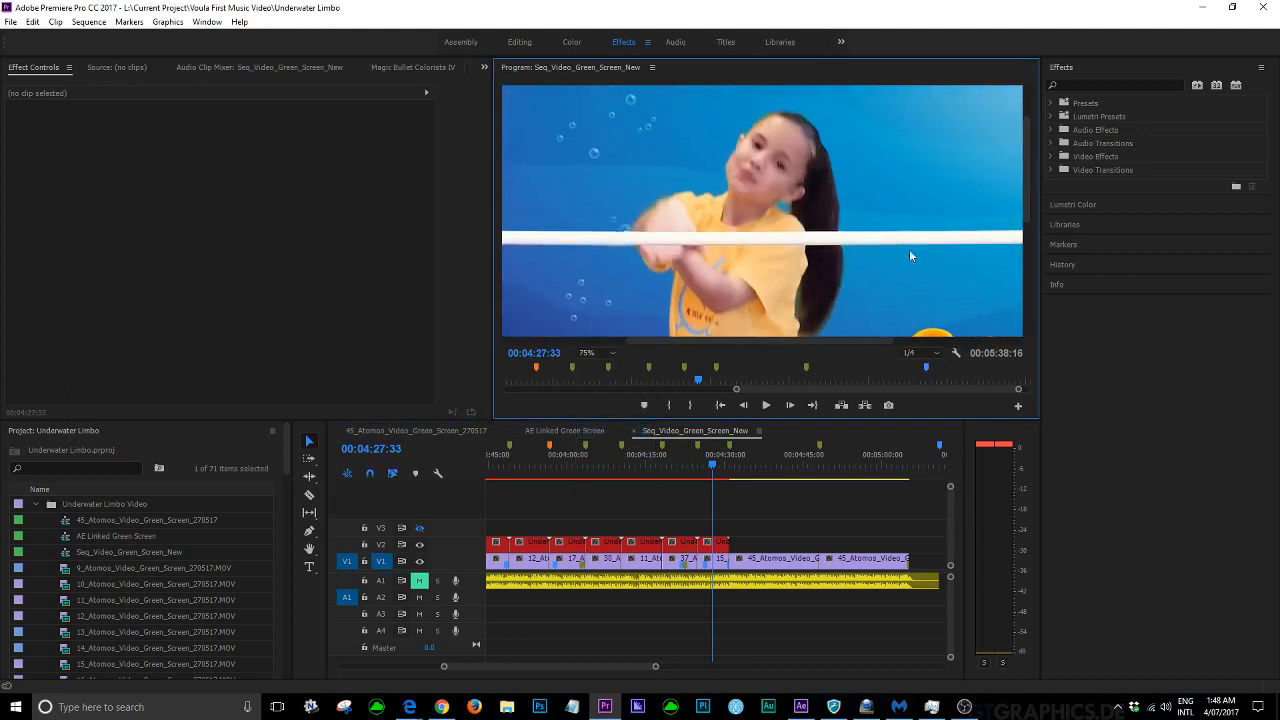
left_click(612, 353)
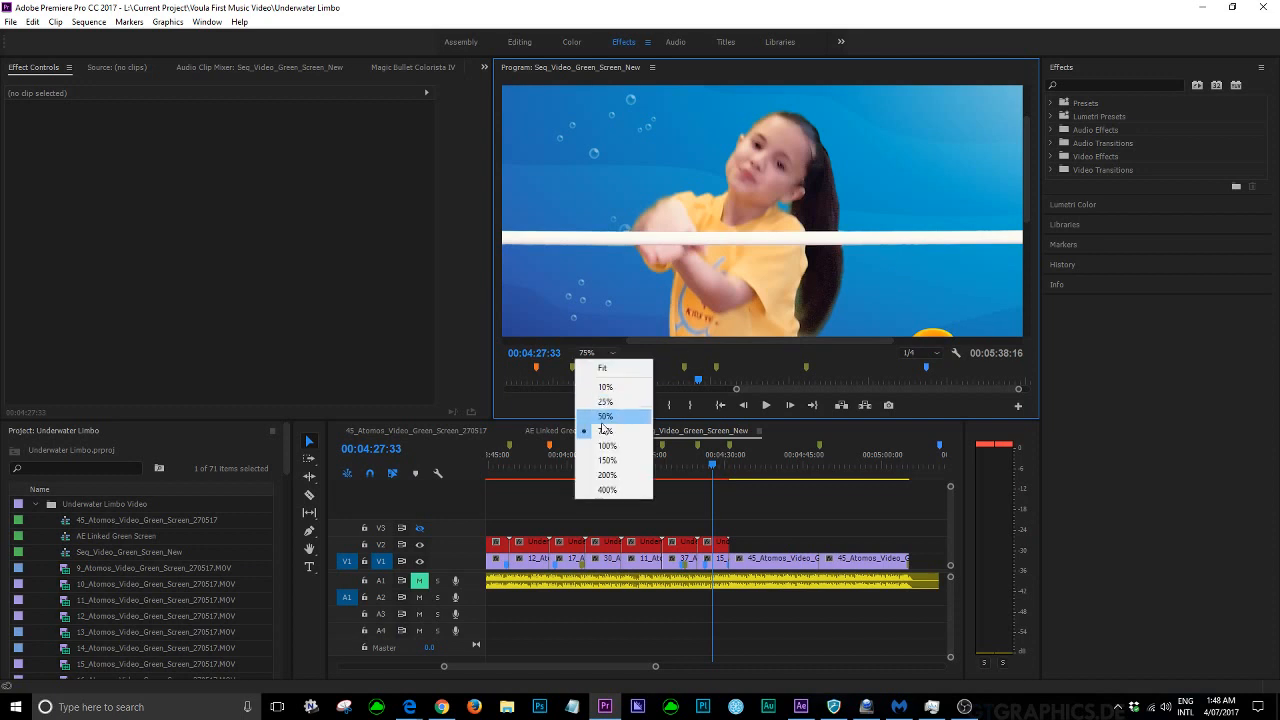
left_click(612, 447)
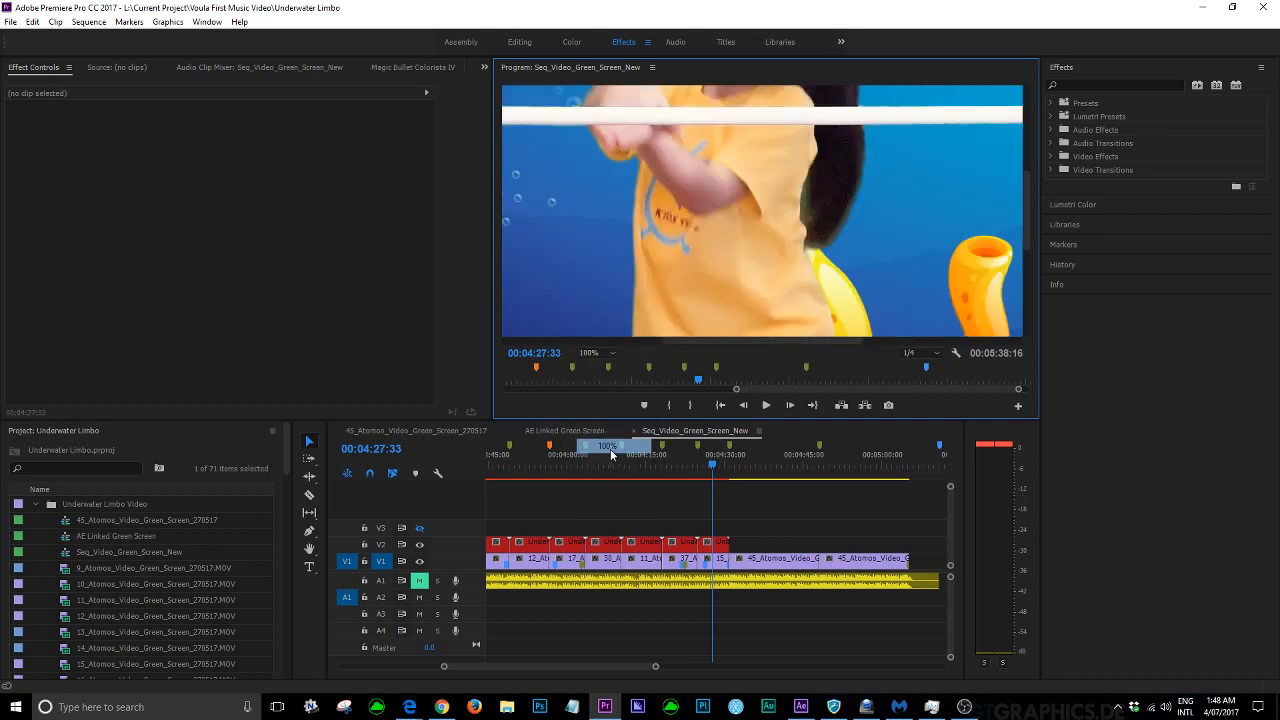
left_click(1028, 255)
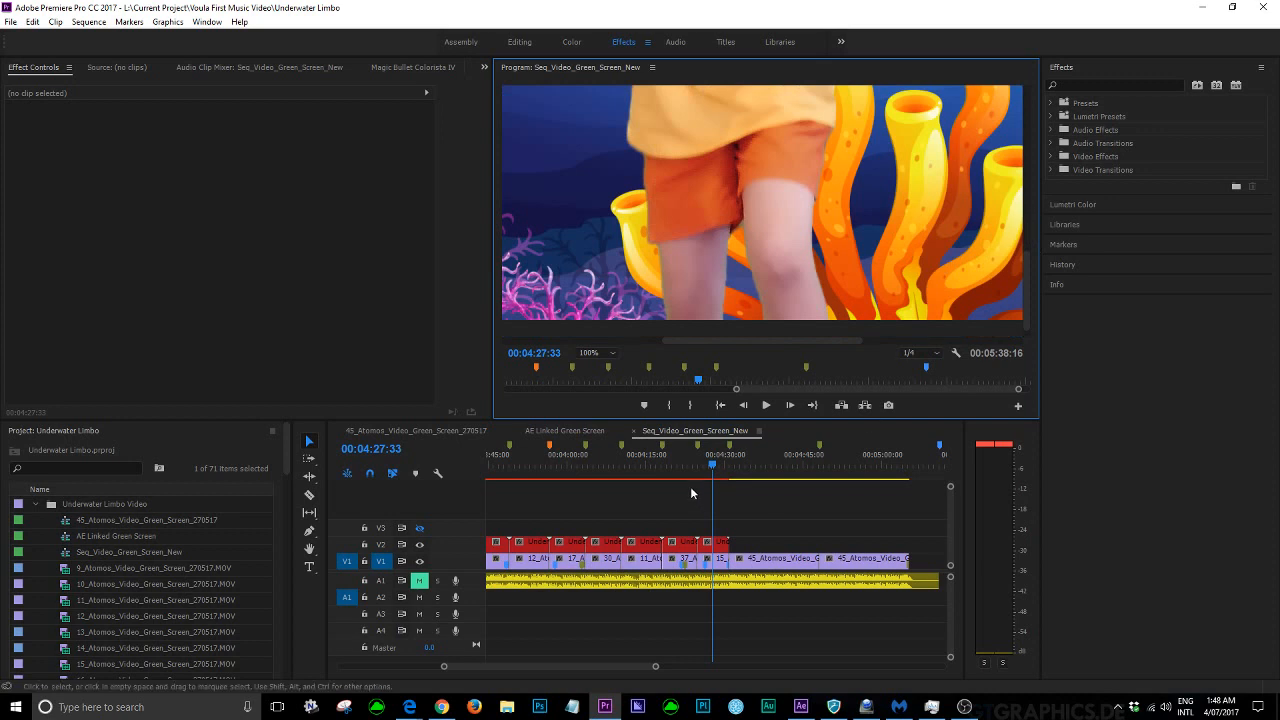
Inspect the keyed girl's face, hair and shirt edges at 00:04:26:13, 00:04:26:14 and 00:04:28:34
left_click_drag(711, 468, 705, 468)
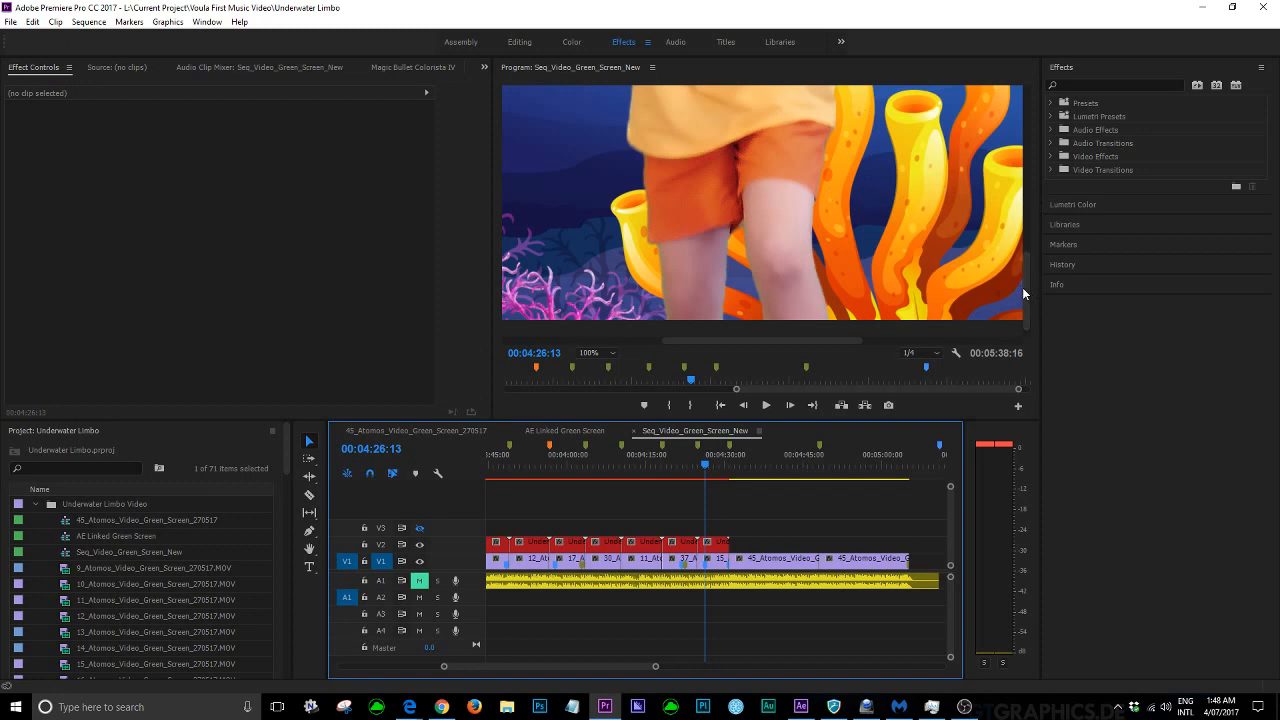
left_click_drag(1024, 292, 1028, 215)
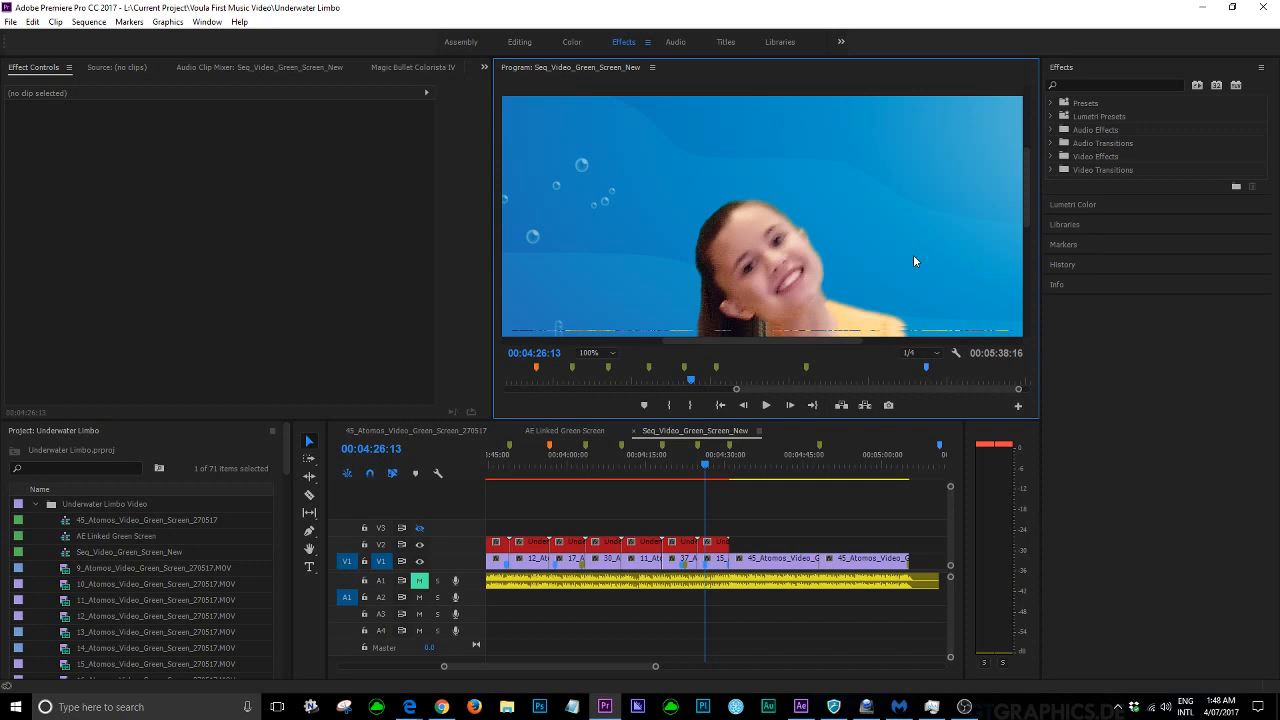
scroll(913, 256, "down", 3)
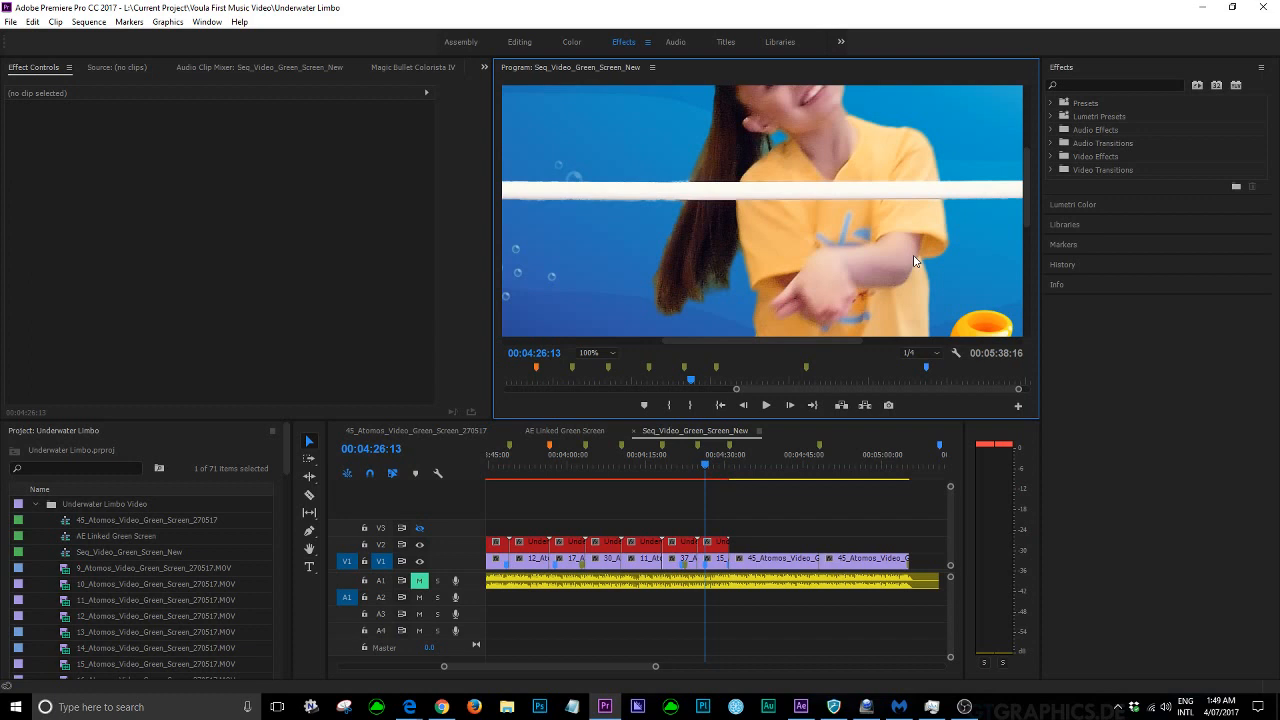
key("Right")
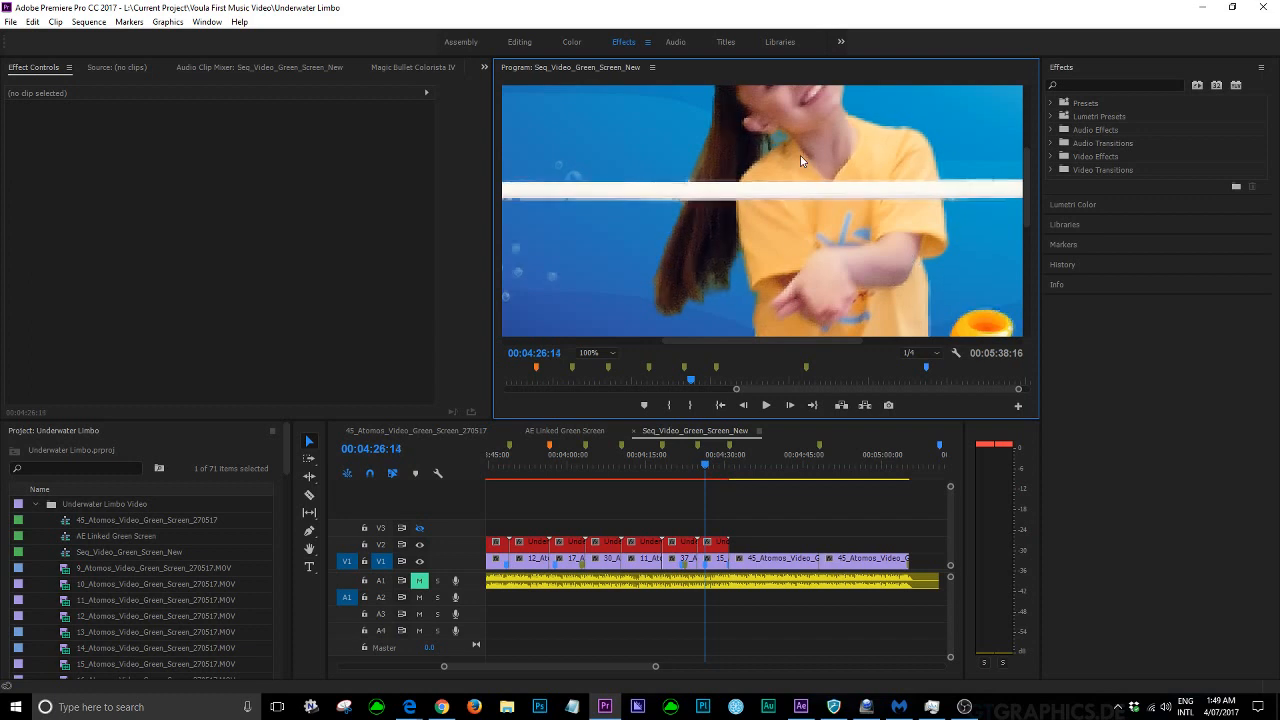
left_click(717, 466)
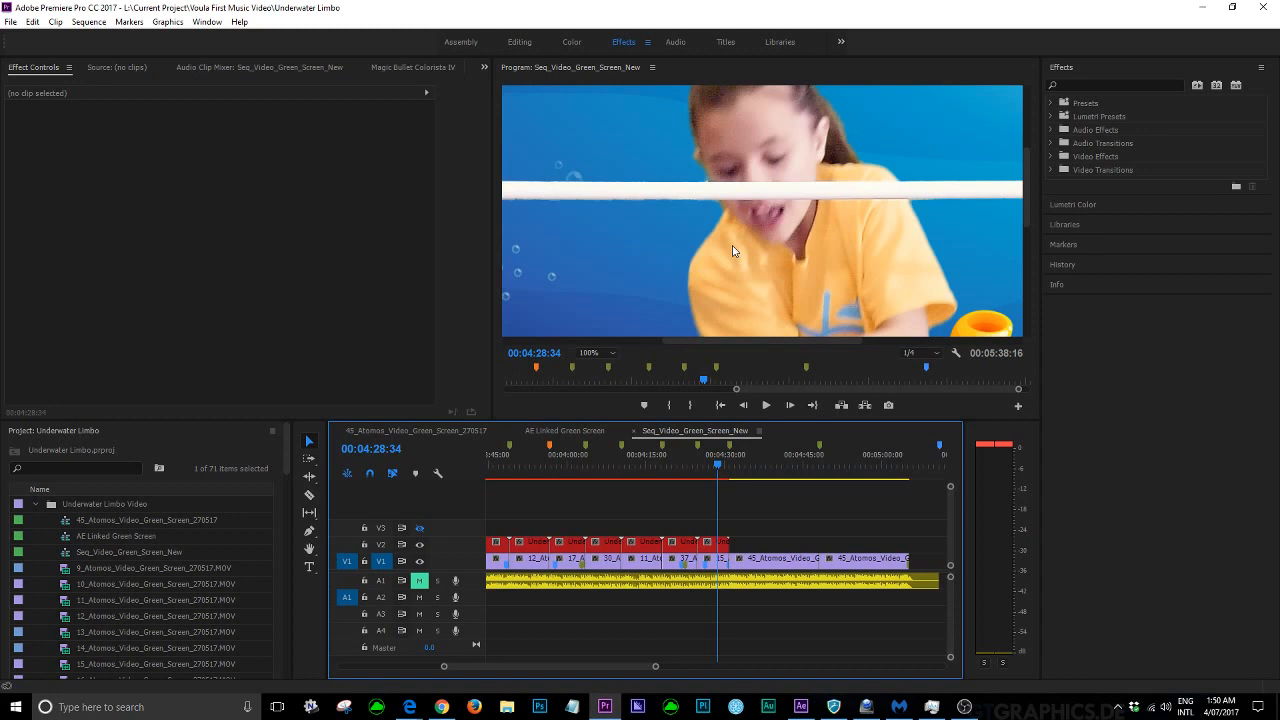
Save the Underwater Limbo project and view the unkeyed green screen footage at 00:04:40:12
left_click(9, 22)
left_click(36, 146)
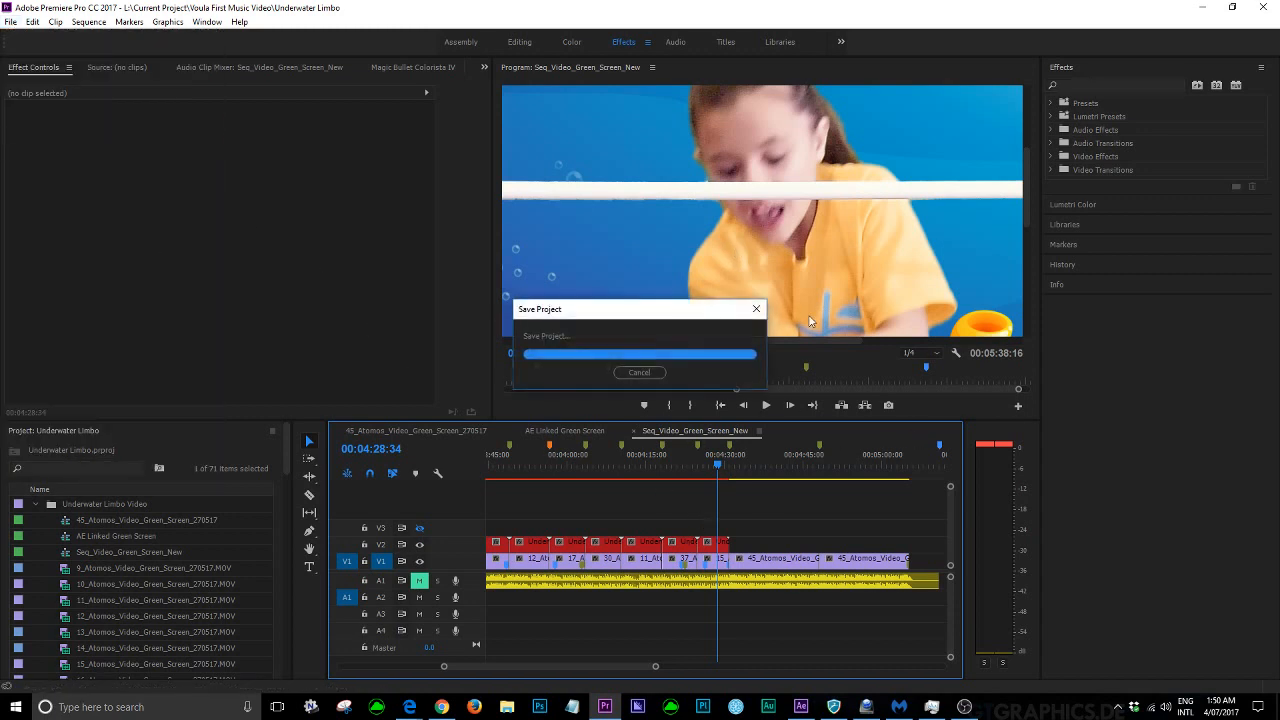
left_click(778, 462)
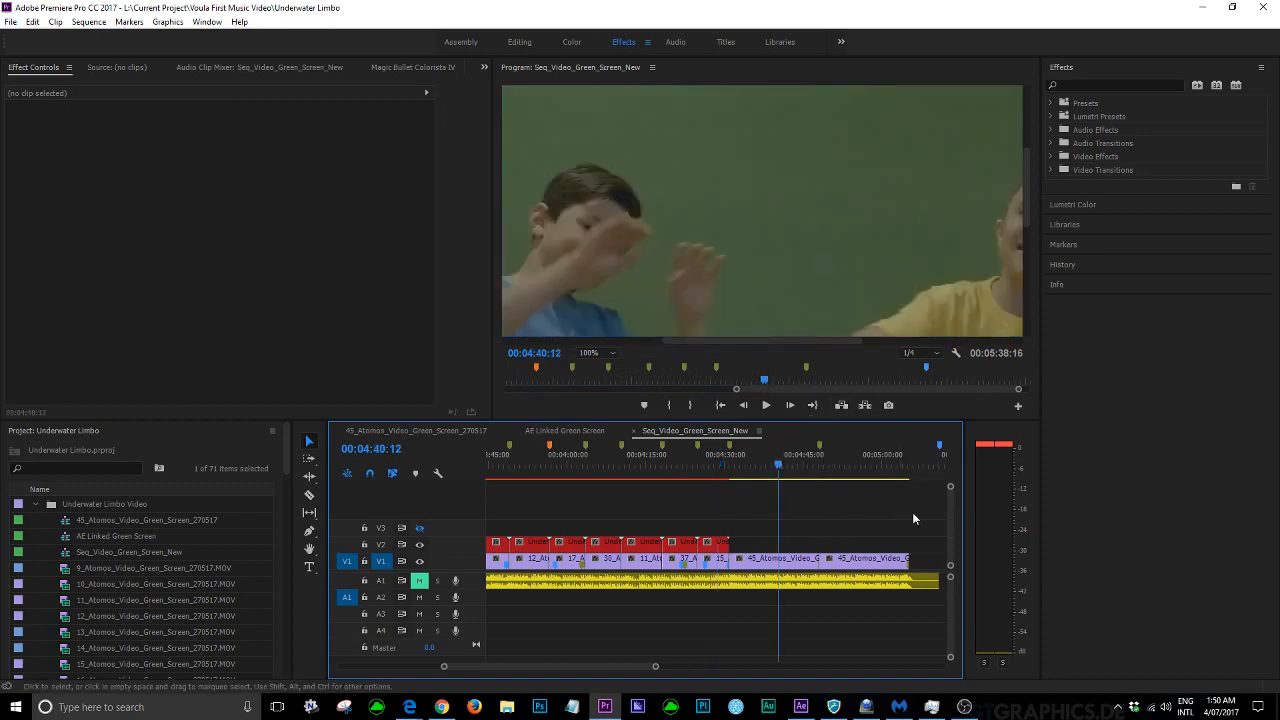
key("alt+Tab")
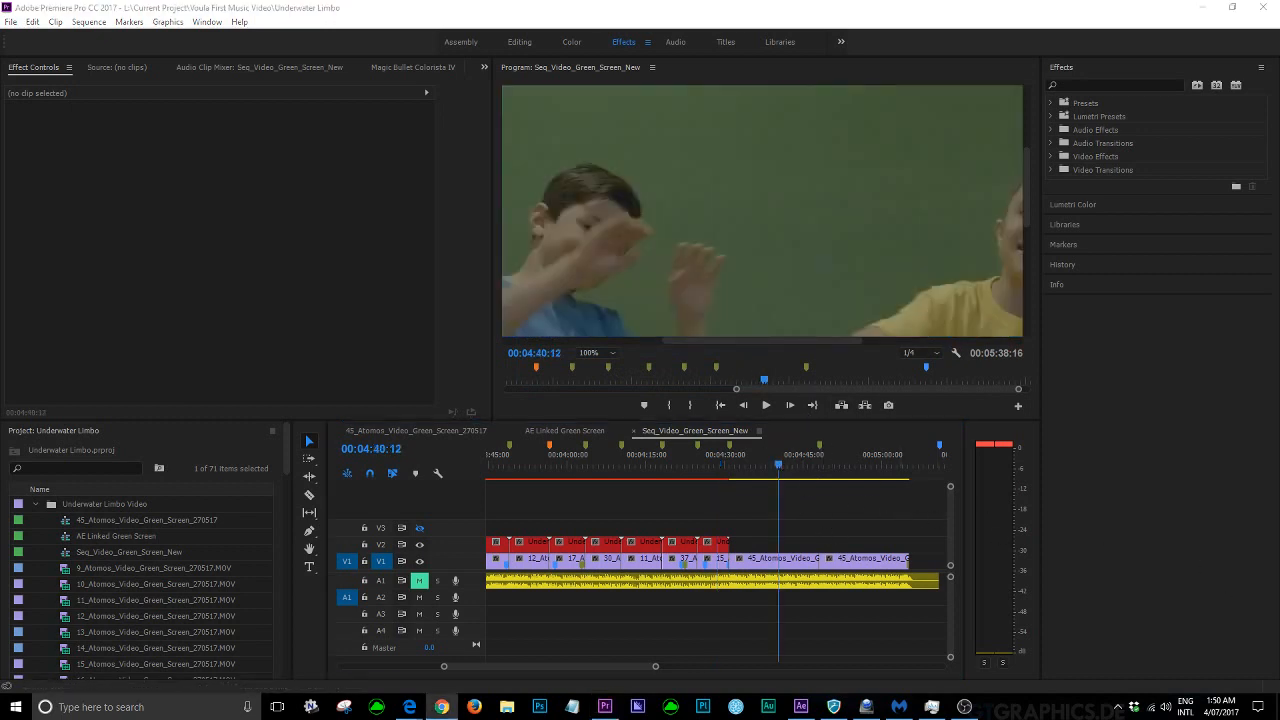